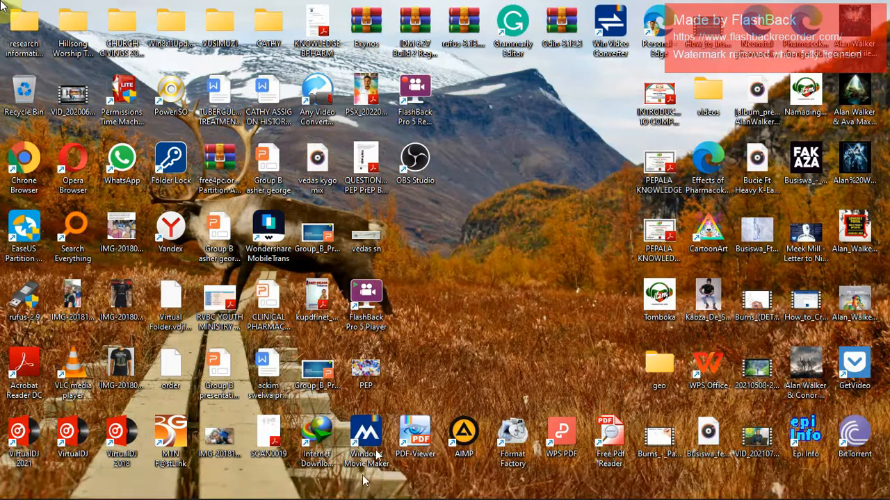
Switch to Cent Browser, open the Gmail inbox and go from there to Google Drive.
{"action": "mouse_move", "coordinate": [302, 490]}
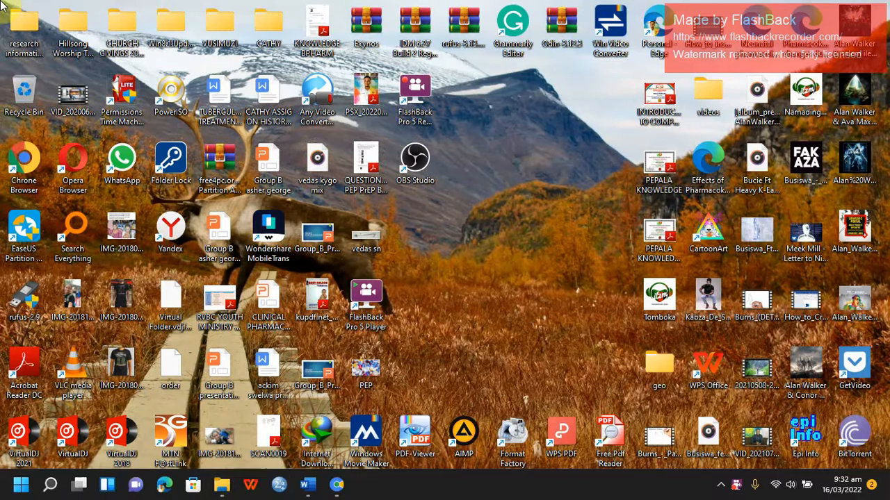
{"action": "left_click", "coordinate": [338, 486]}
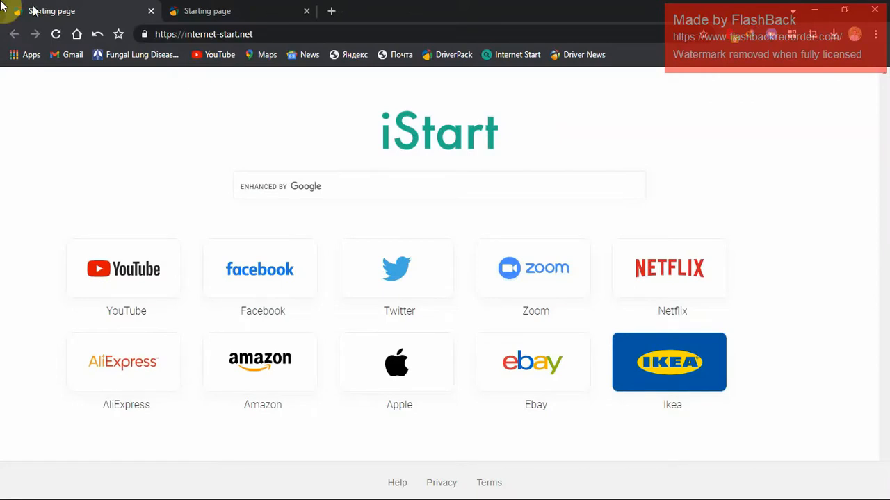
{"action": "left_click", "coordinate": [56, 58]}
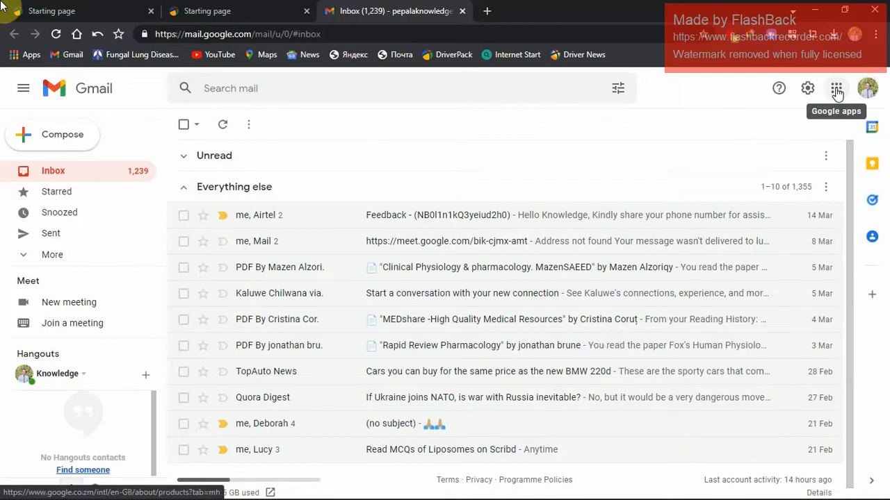
{"action": "left_click", "coordinate": [837, 90]}
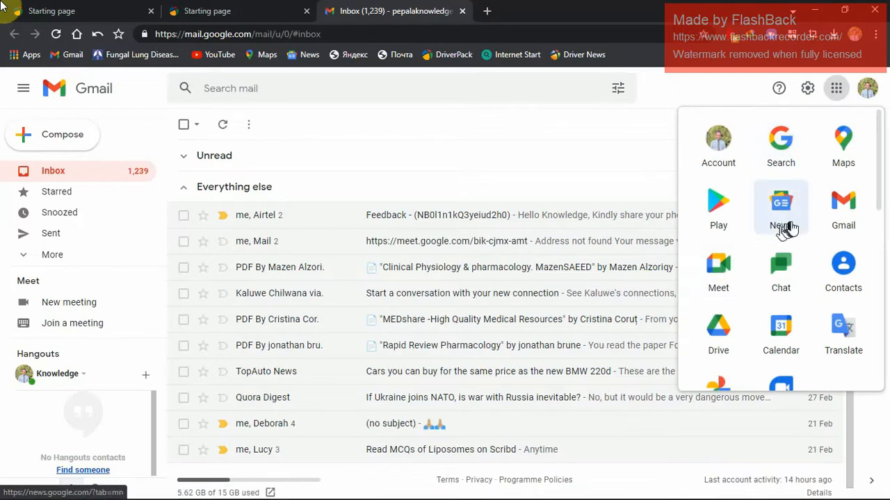
{"action": "left_click", "coordinate": [739, 340]}
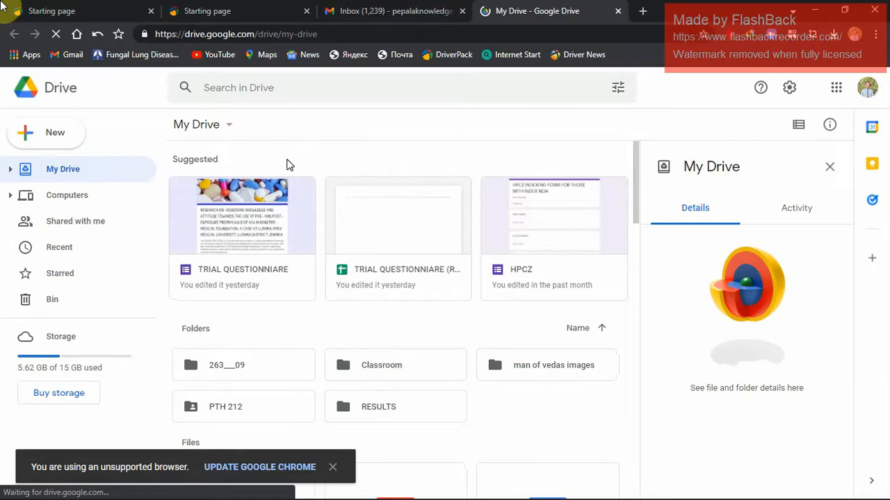
Create a new blank Google Form in My Drive.
{"action": "left_click", "coordinate": [31, 136]}
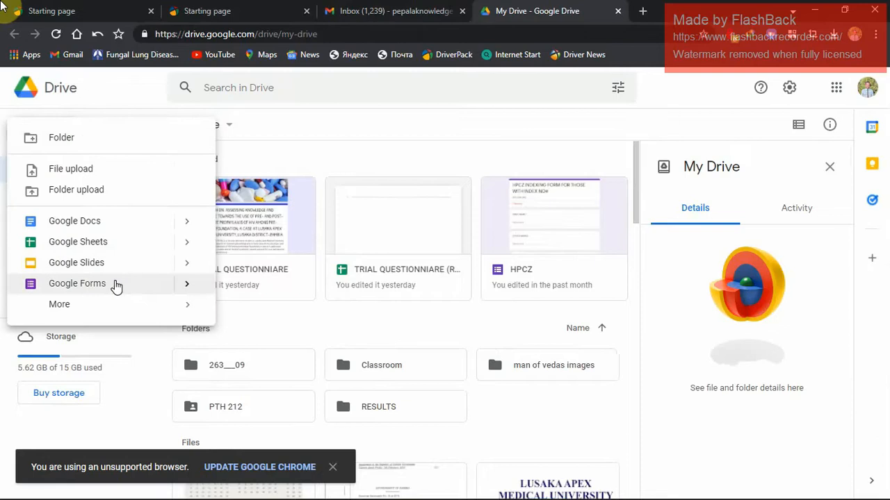
{"action": "mouse_move", "coordinate": [180, 287]}
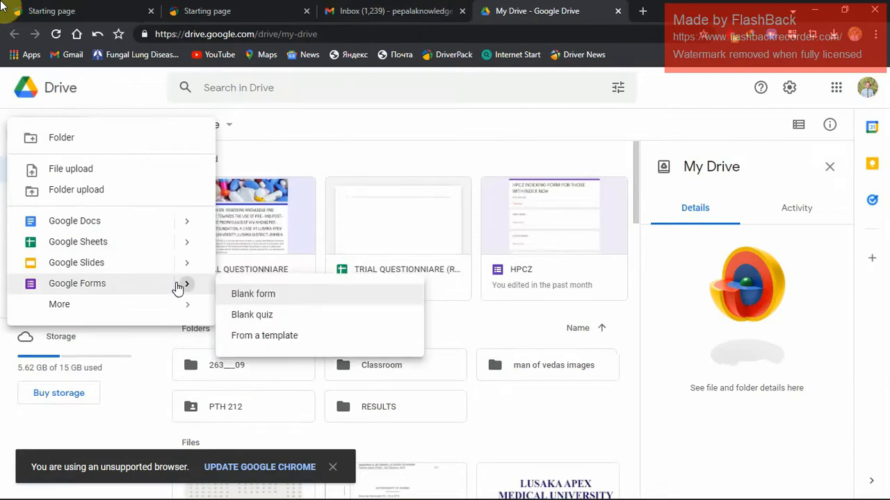
{"action": "left_click", "coordinate": [314, 294]}
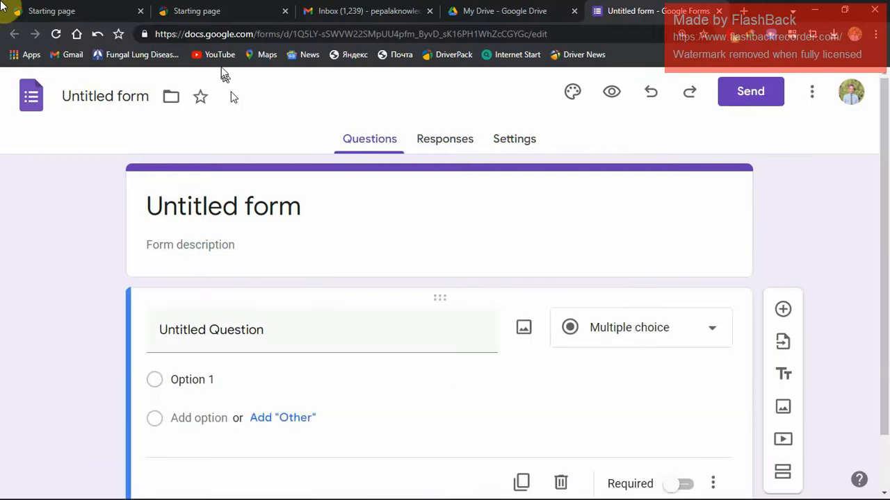
Name the form file "TRIAL RESEARCH ON PEP AND PrEP" and apply that name to the form's heading.
{"action": "left_click", "coordinate": [278, 205]}
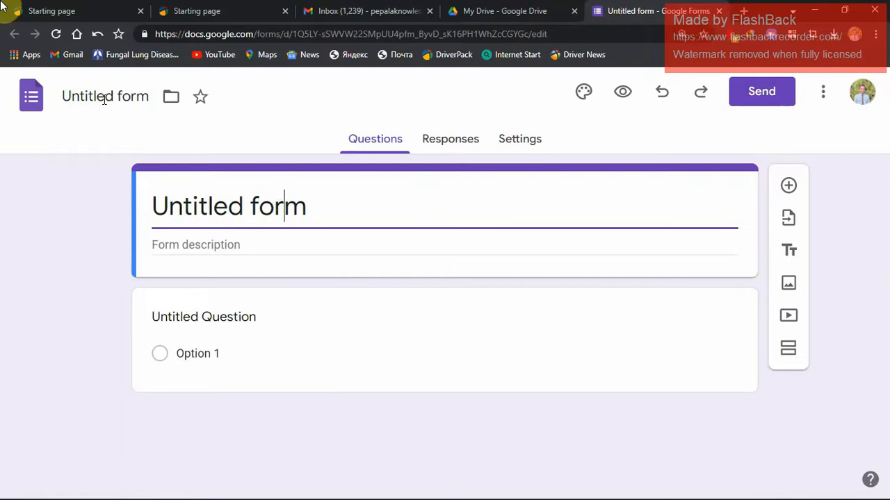
{"action": "left_click", "coordinate": [104, 98]}
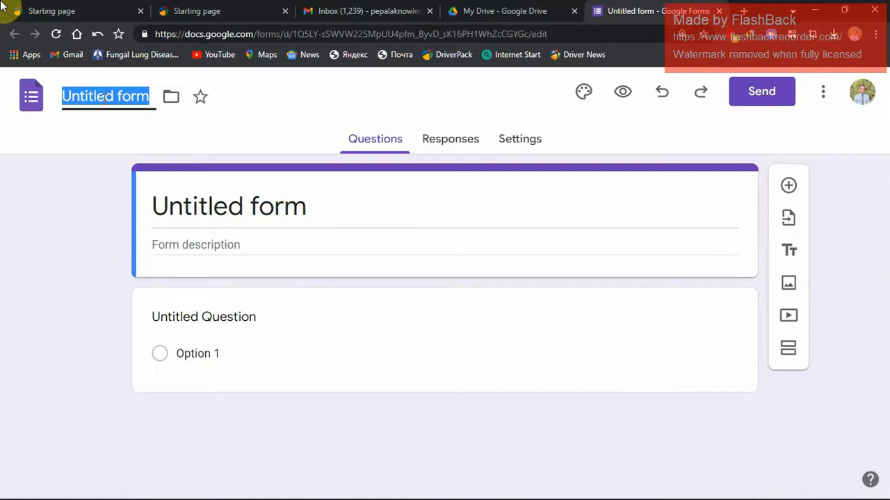
{"action": "type", "text": "TR"}
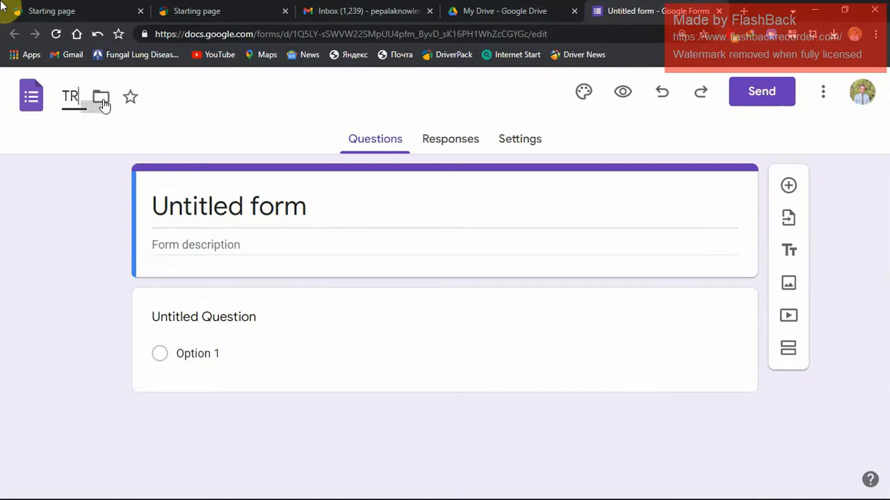
{"action": "type", "text": "IAL "}
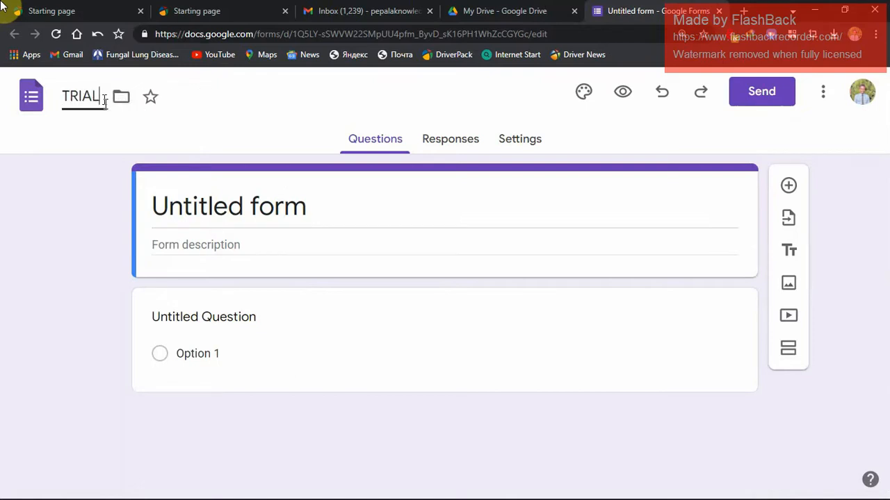
{"action": "type", "text": "RESE"}
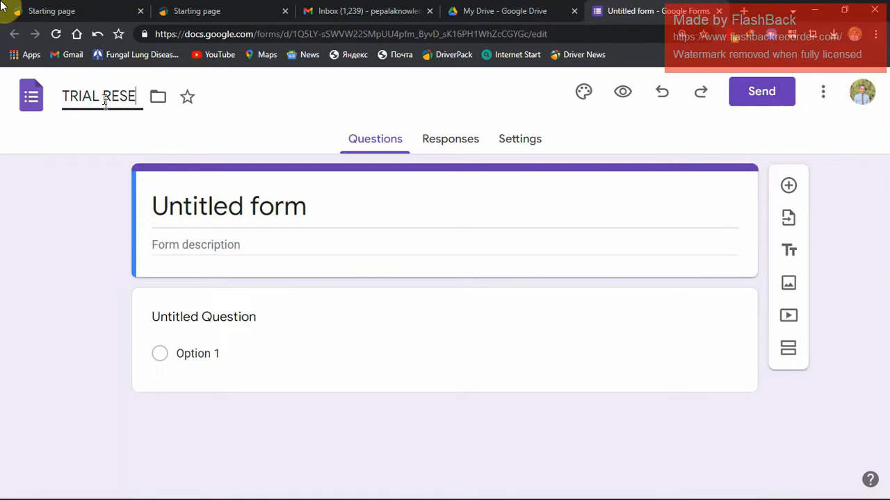
{"action": "type", "text": "E"}
{"action": "key", "text": "BackSpace"}
{"action": "type", "text": "ARCH"}
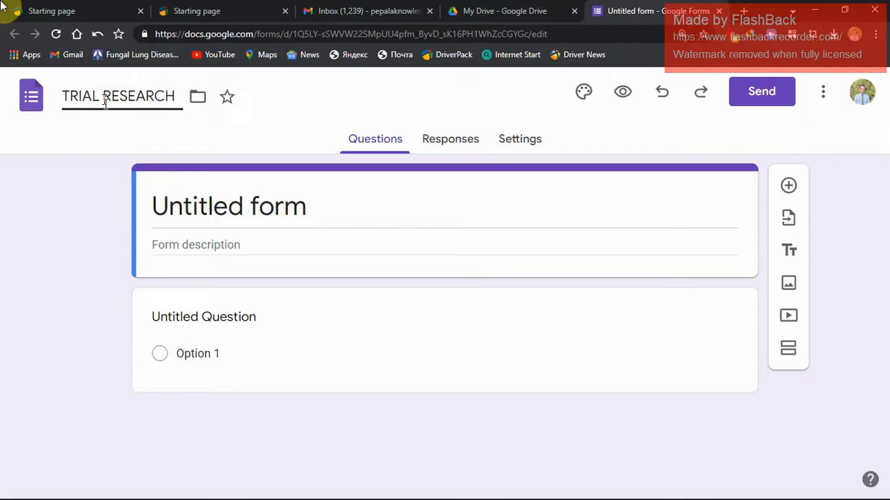
{"action": "type", "text": " ON EPE"}
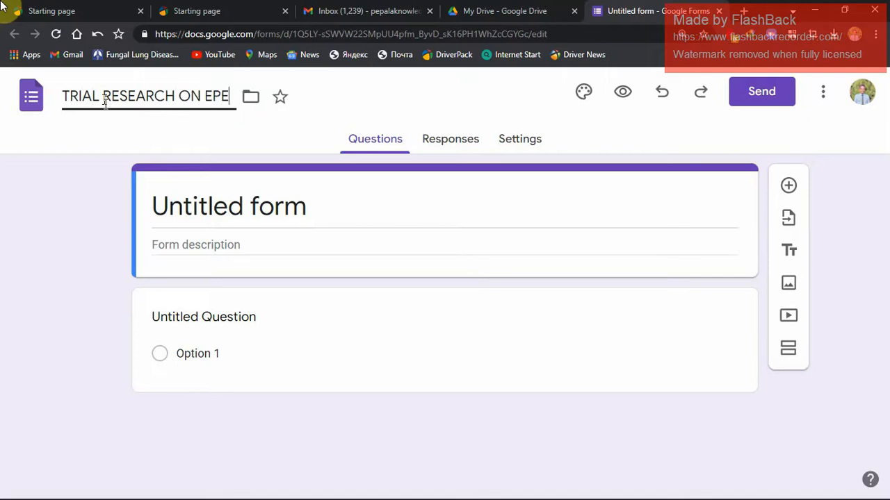
{"action": "key", "text": "BackSpace"}
{"action": "key", "text": "BackSpace"}
{"action": "key", "text": "BackSpace"}
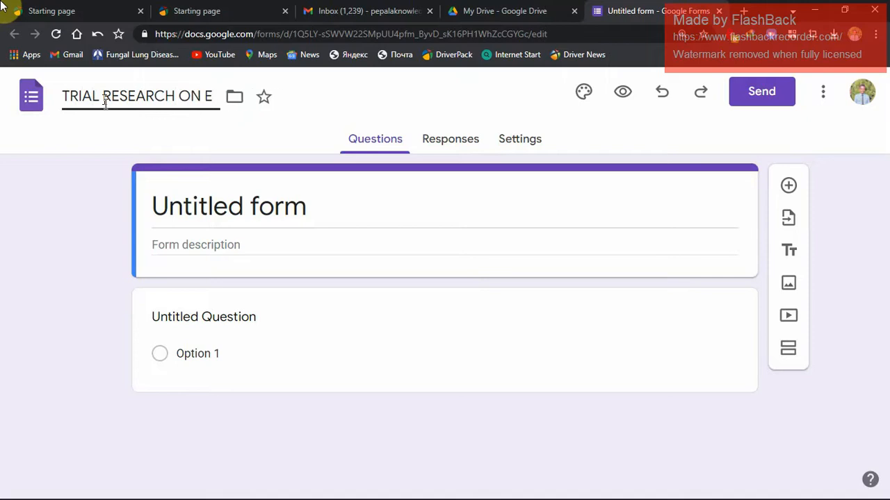
{"action": "type", "text": "PEP"}
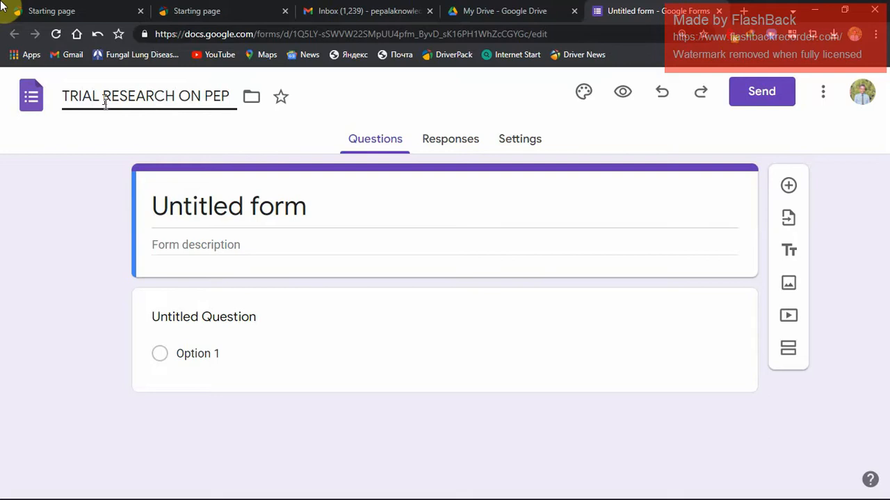
{"action": "type", "text": " AND "}
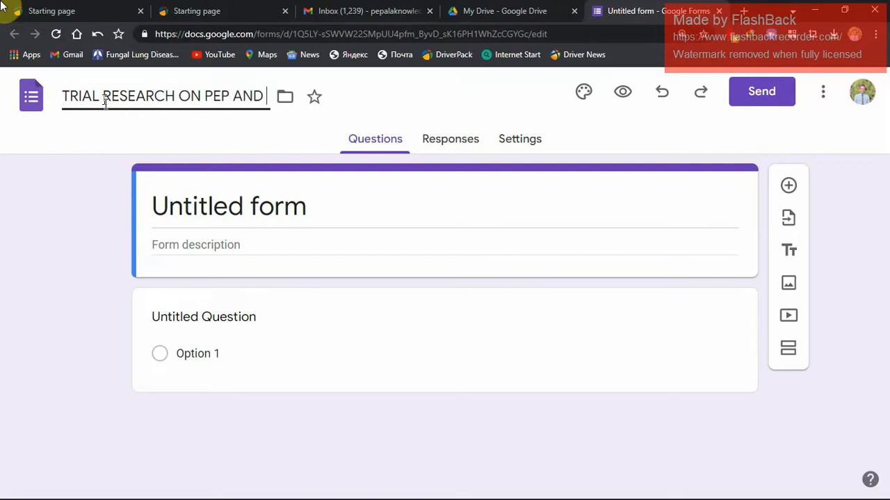
{"action": "type", "text": "Pr"}
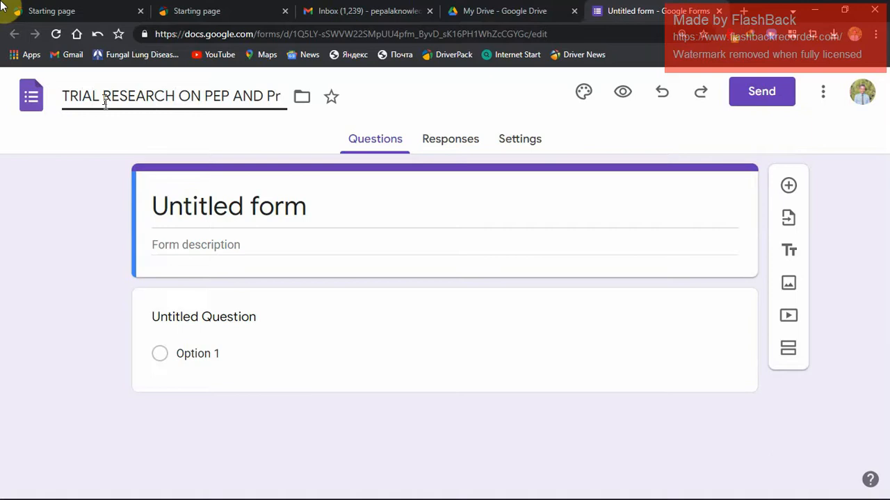
{"action": "type", "text": "EP"}
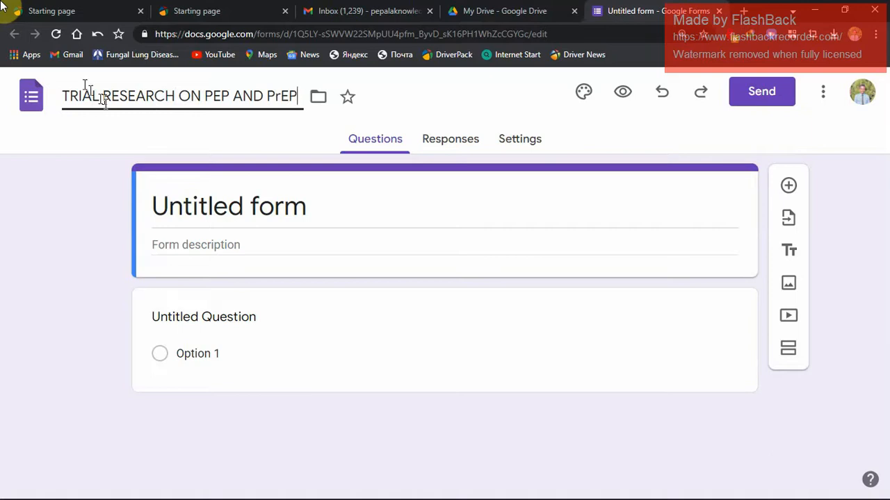
{"action": "left_click", "coordinate": [234, 206]}
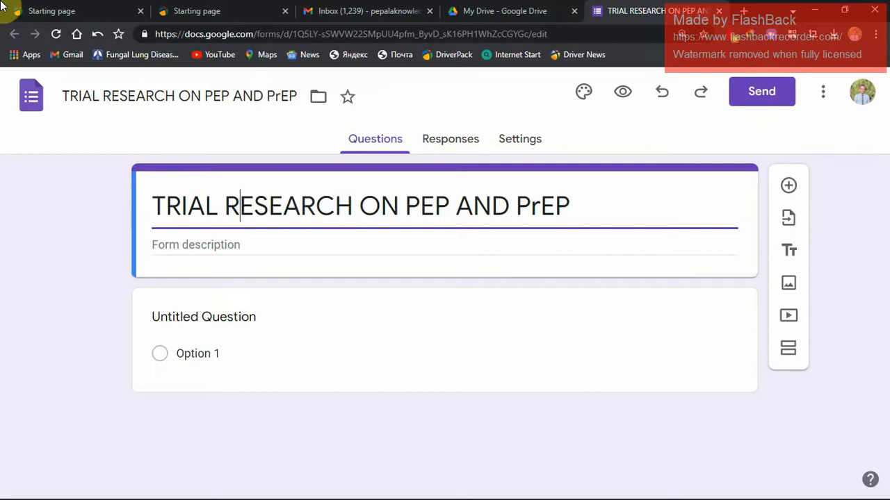
Switch to the Word proposal document and copy the full study title from Appendix IV, from "ASSESSING KNOWLEDGE" through "ZAMBIA".
{"action": "key", "text": "alt+Tab"}
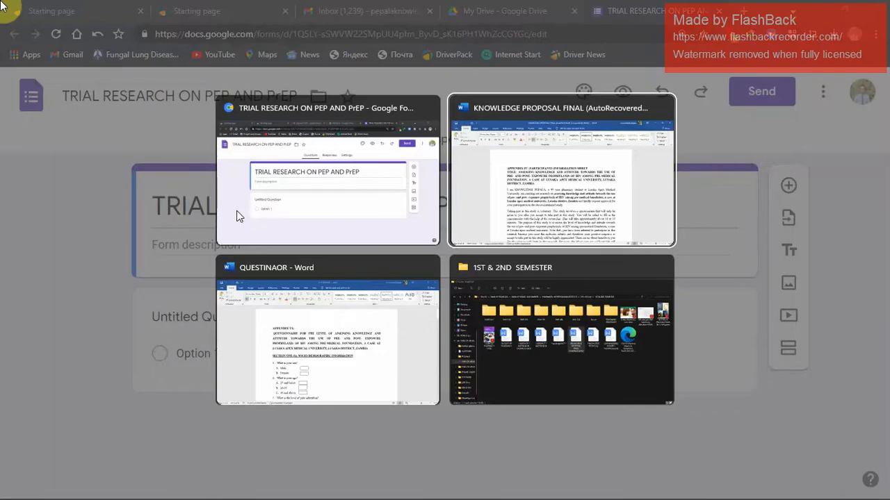
{"action": "key", "text": "alt+Tab"}
{"action": "key", "text": "alt+Tab"}
{"action": "key", "text": "alt+Tab"}
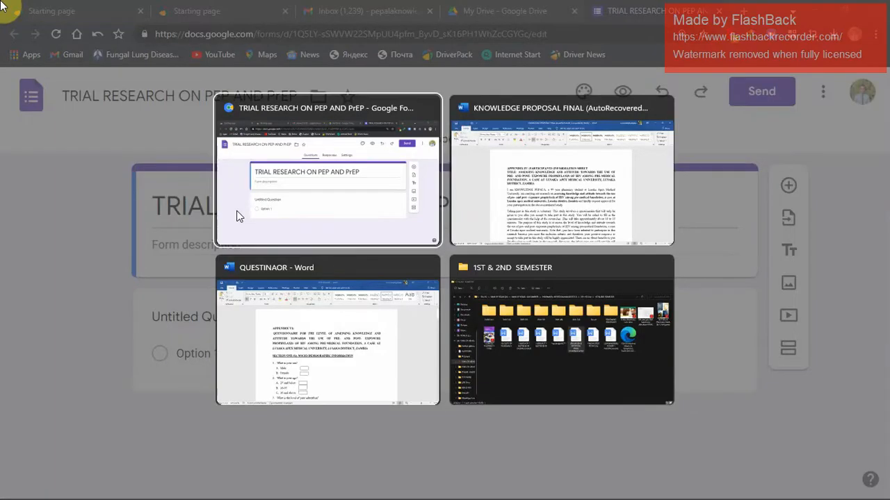
{"action": "key", "text": "alt+Tab"}
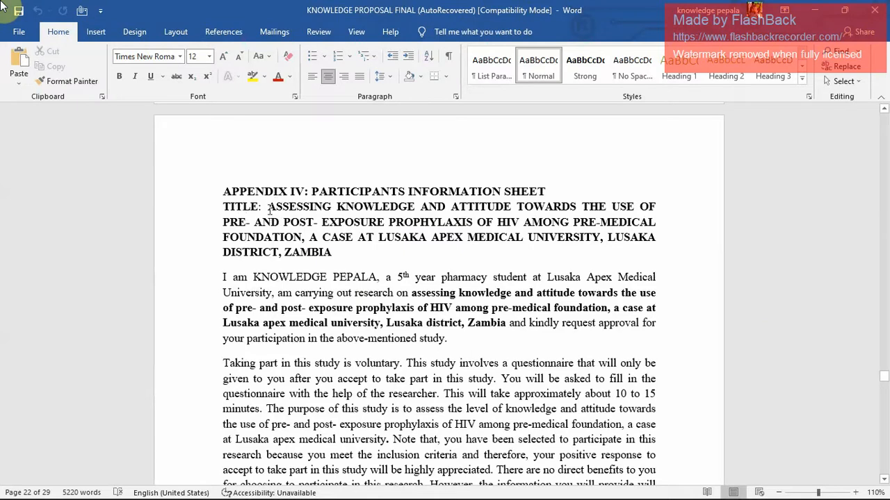
{"action": "left_click_drag", "start_coordinate": [268, 207], "coordinate": [330, 254]}
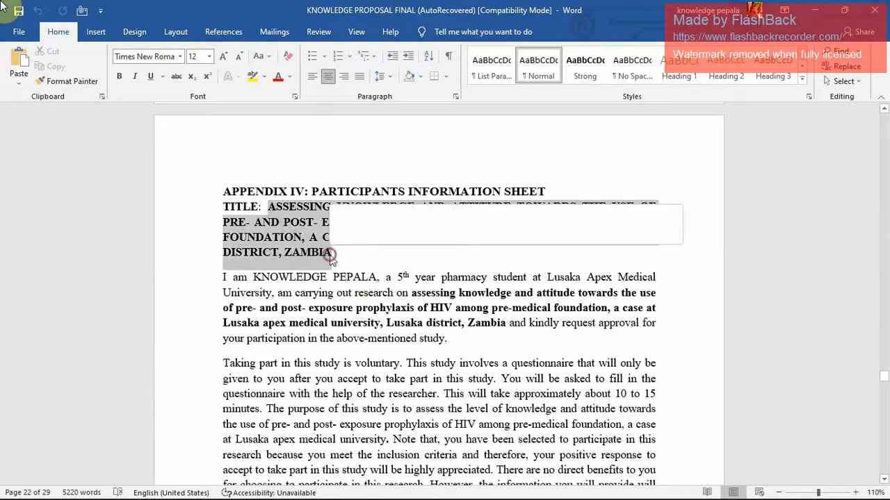
{"action": "key", "text": "ctrl+c"}
Return to the form in the browser and replace its heading with the copied study title.
{"action": "key", "text": "alt+Tab"}
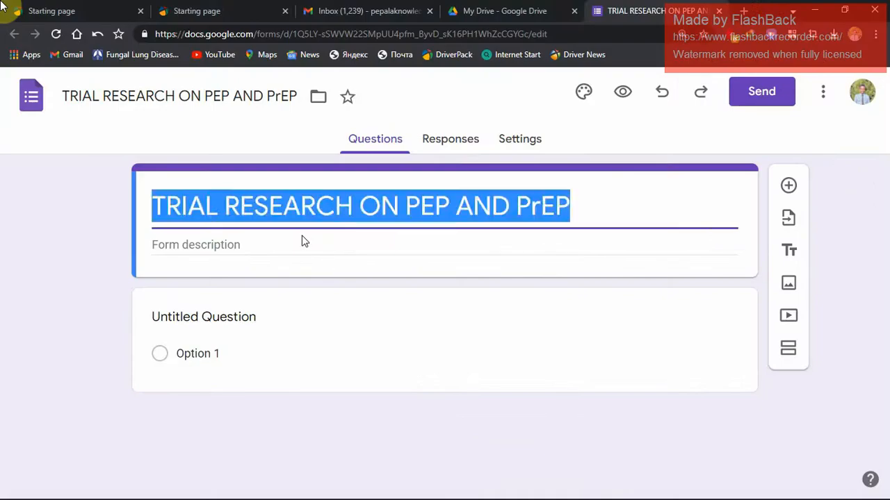
{"action": "key", "text": "BackSpace"}
{"action": "key", "text": "ctrl+v"}
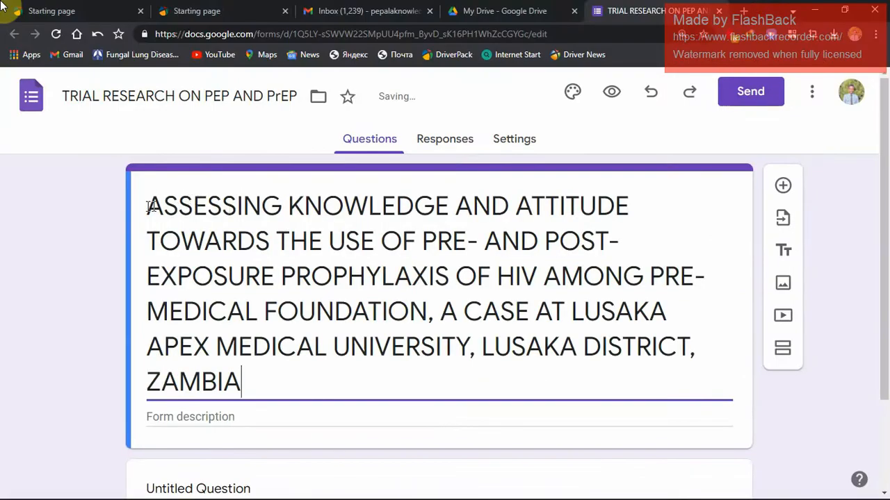
Insert "RESEARCH ON:" in front of the study title in the form heading.
{"action": "left_click", "coordinate": [150, 206]}
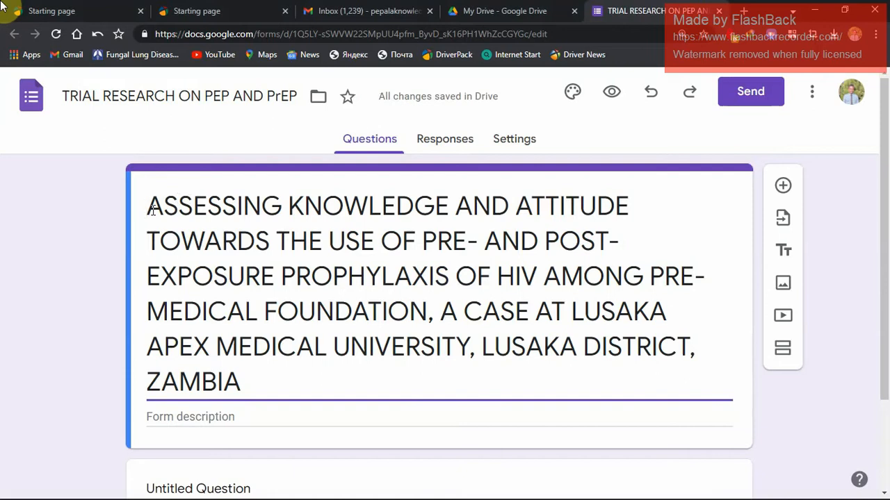
{"action": "type", "text": "RESEAR"}
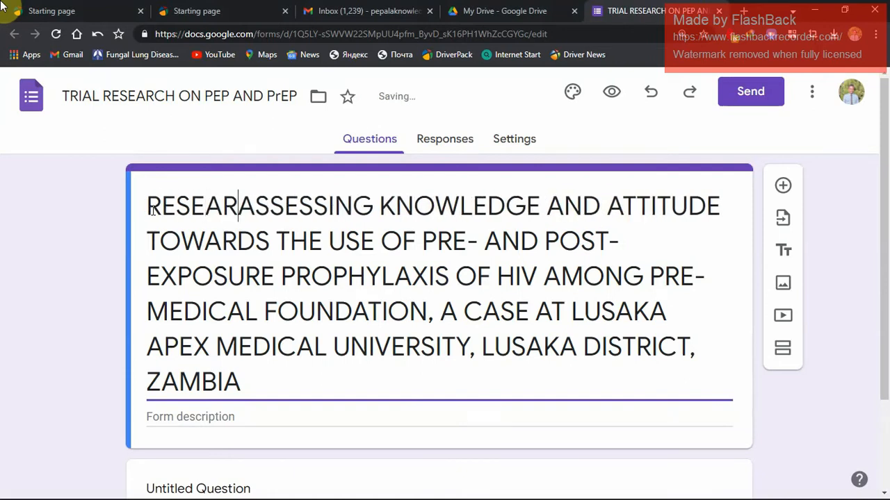
{"action": "type", "text": "CH "}
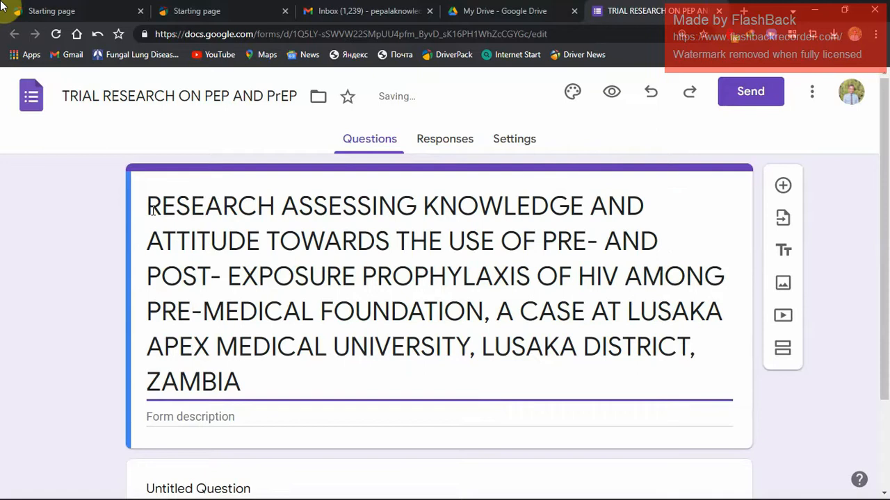
{"action": "type", "text": "ON"}
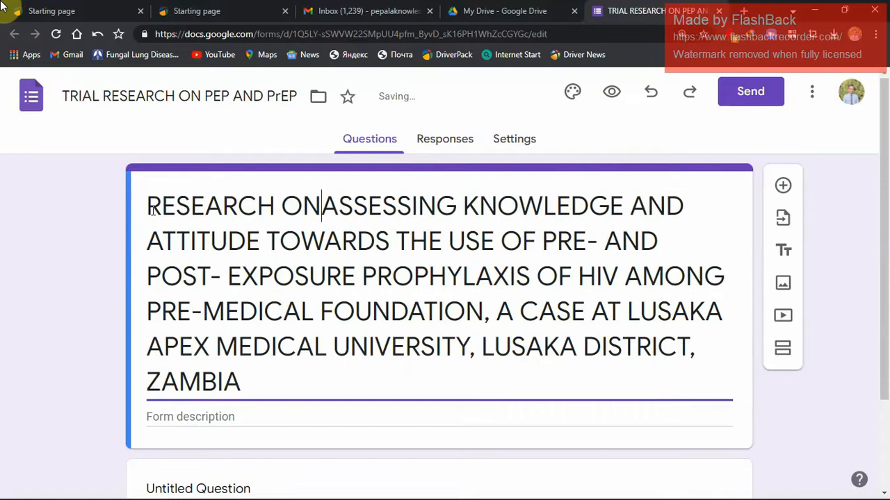
{"action": "type", "text": ":"}
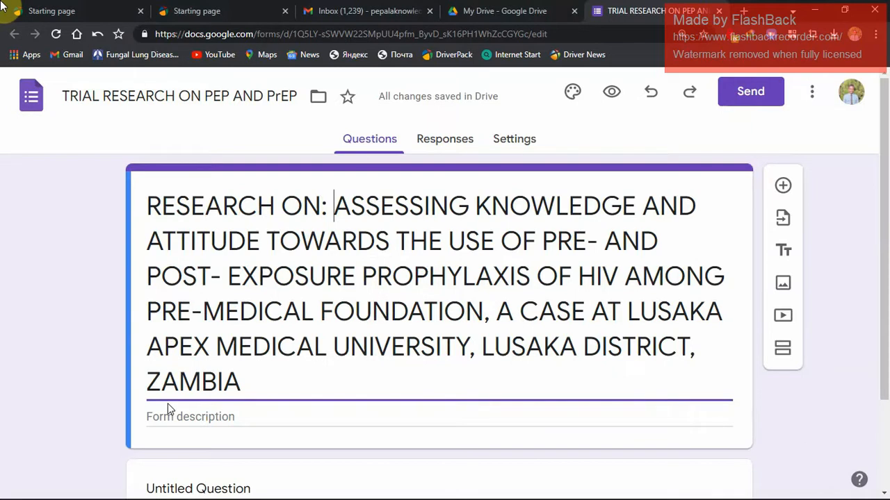
Copy the researcher's introduction paragraph below the Appendix IV title in the Word proposal into the form description, ending with a new line.
{"action": "left_click", "coordinate": [177, 416]}
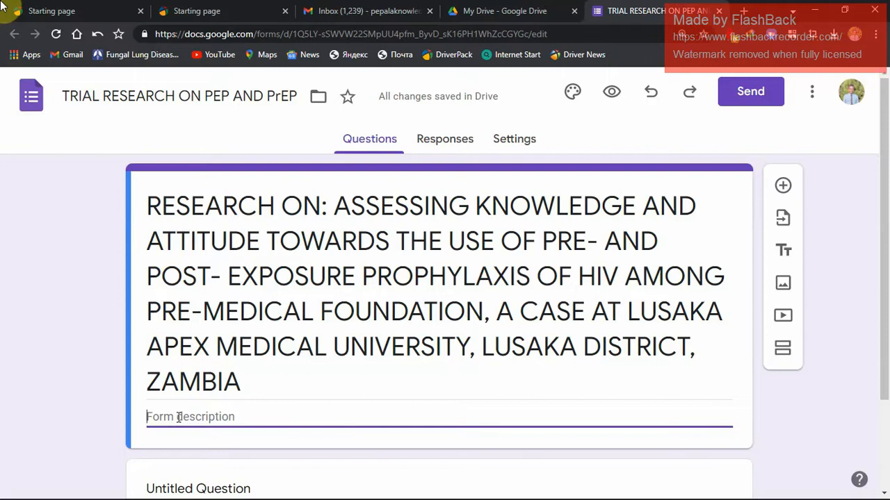
{"action": "key", "text": "alt+Tab"}
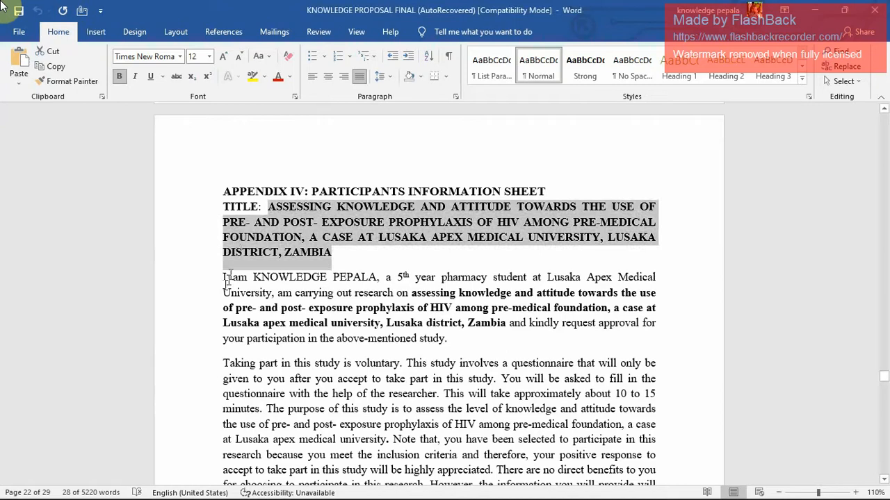
{"action": "left_click_drag", "start_coordinate": [221, 278], "coordinate": [448, 342]}
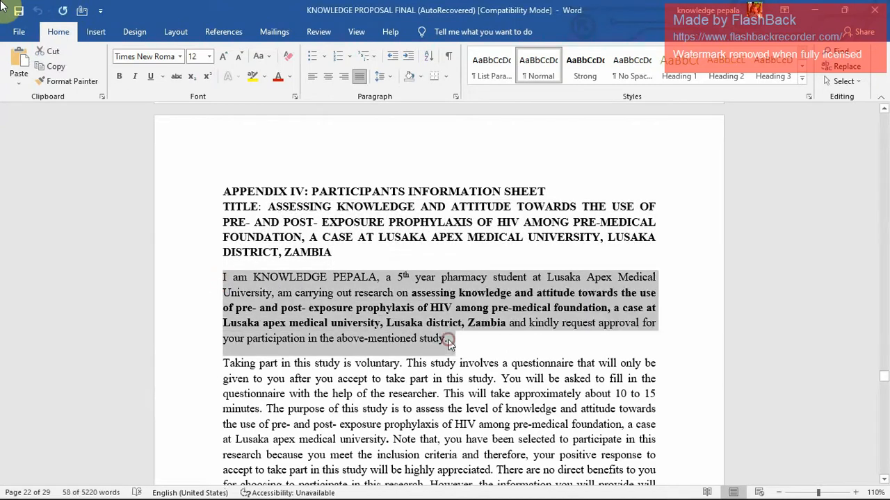
{"action": "key", "text": "alt+Tab"}
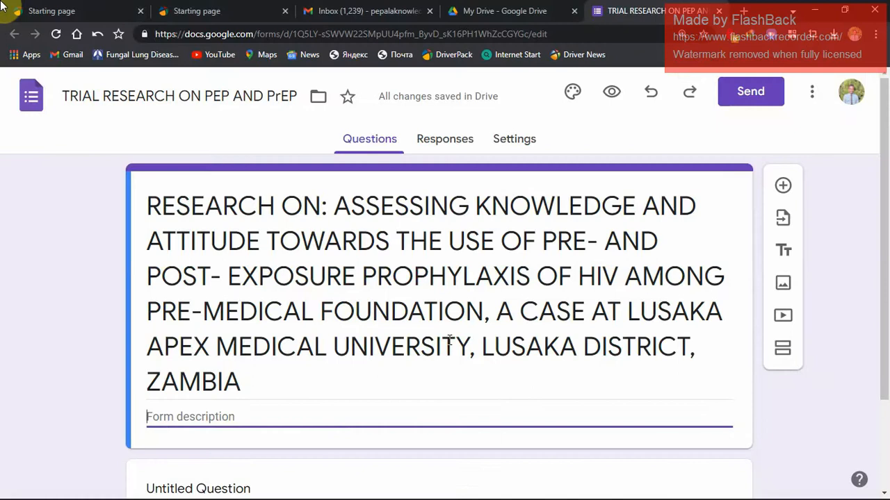
{"action": "key", "text": "ctrl+v"}
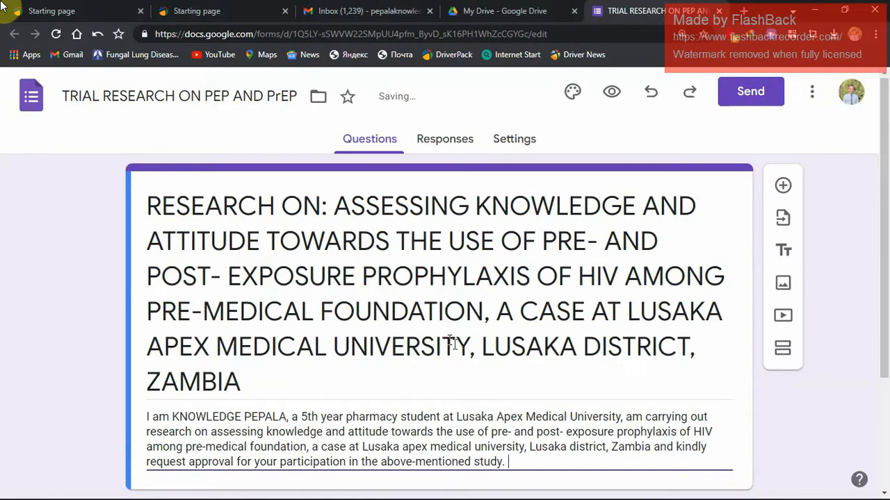
{"action": "key", "text": "Return"}
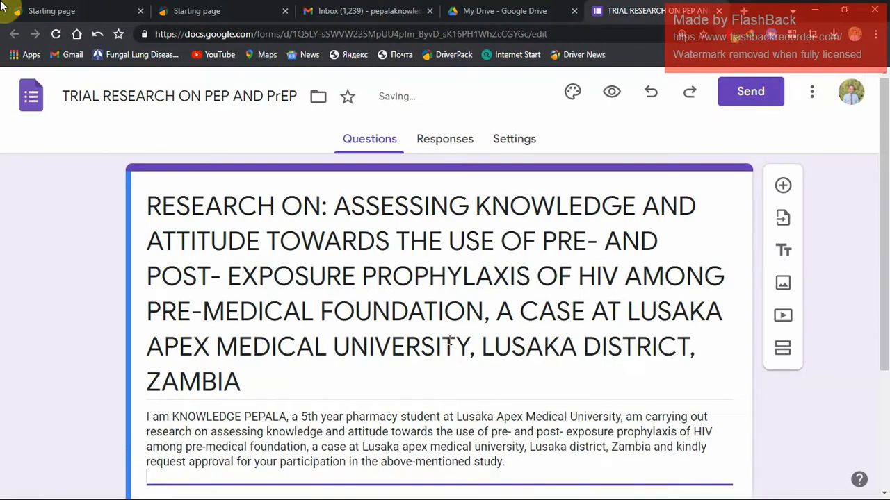
Switch to the Word proposal and look back from Appendix IV through the earlier chapters for section 1.4 General Objectives.
{"action": "key", "text": "alt+Tab"}
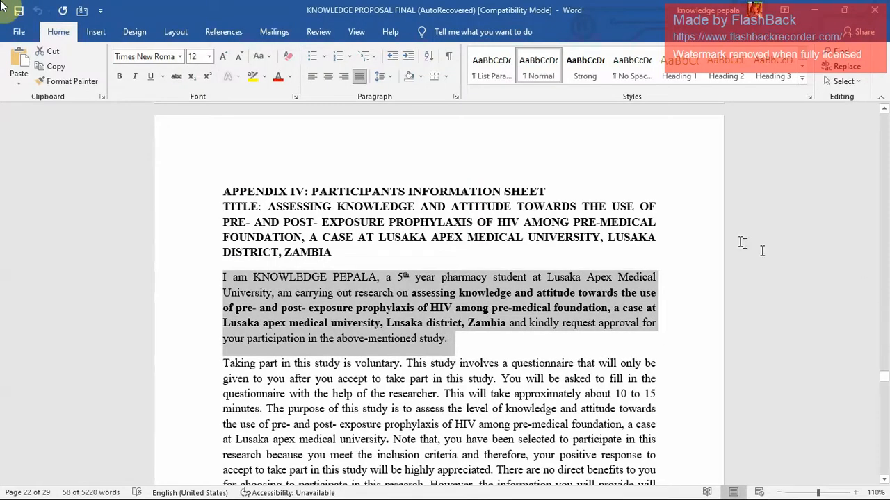
{"action": "left_click", "coordinate": [699, 244]}
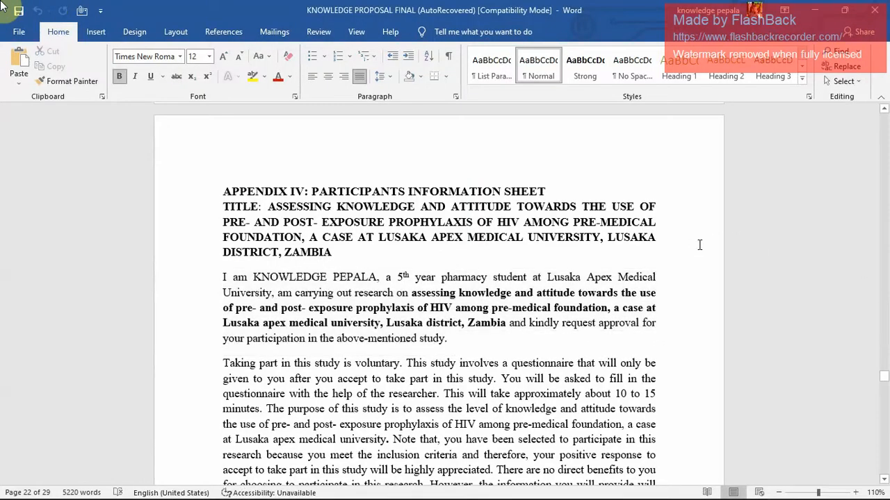
{"action": "key", "text": "Up"}
{"action": "key", "text": "Up"}
{"action": "key", "text": "Up"}
{"action": "key", "text": "Up"}
{"action": "key", "text": "Up"}
{"action": "key", "text": "Up"}
{"action": "key", "text": "Up"}
{"action": "key", "text": "Up"}
{"action": "key", "text": "Up"}
{"action": "key", "text": "Up"}
{"action": "key", "text": "Up"}
{"action": "key", "text": "Up"}
{"action": "key", "text": "Up"}
{"action": "key", "text": "Up"}
{"action": "key", "text": "Up"}
{"action": "key", "text": "Up"}
{"action": "key", "text": "Up"}
{"action": "key", "text": "Up"}
{"action": "key", "text": "Up"}
{"action": "key", "text": "Up"}
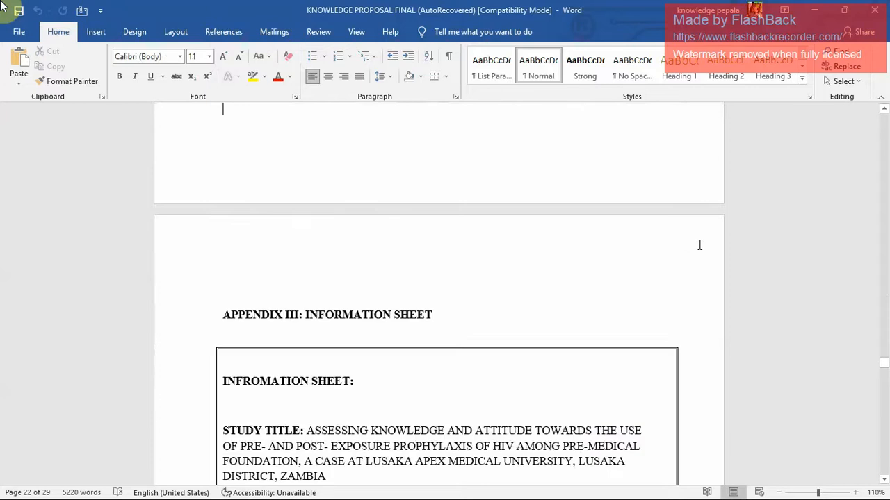
{"action": "key", "text": "Up"}
{"action": "key", "text": "Up"}
{"action": "key", "text": "Up"}
{"action": "key", "text": "Up"}
{"action": "key", "text": "Up"}
{"action": "key", "text": "Up"}
{"action": "key", "text": "Up"}
{"action": "key", "text": "Up"}
{"action": "key", "text": "Up"}
{"action": "key", "text": "Up"}
{"action": "key", "text": "Up"}
{"action": "key", "text": "Up"}
{"action": "key", "text": "Up"}
{"action": "key", "text": "Up"}
{"action": "key", "text": "Up"}
{"action": "key", "text": "Up"}
{"action": "key", "text": "Up"}
{"action": "key", "text": "Up"}
{"action": "key", "text": "Up"}
{"action": "key", "text": "Up"}
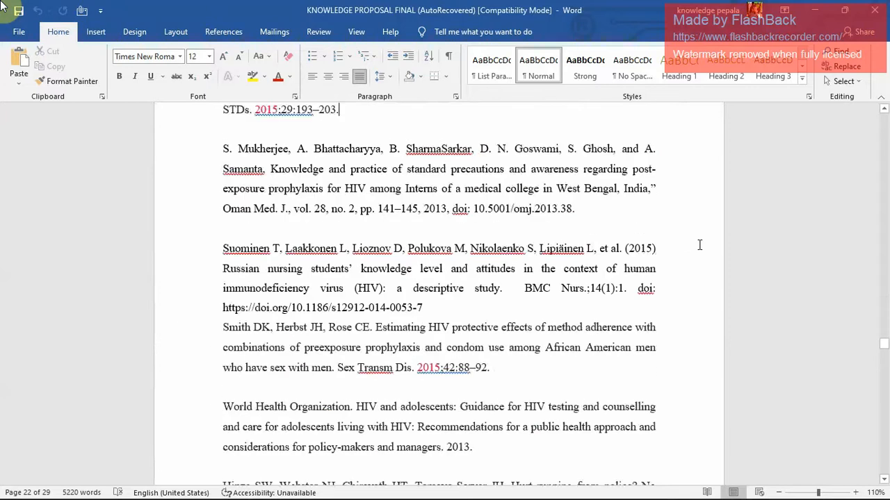
{"action": "key", "text": "Up"}
{"action": "key", "text": "Up"}
{"action": "key", "text": "Up"}
{"action": "key", "text": "Up"}
{"action": "key", "text": "Up"}
{"action": "key", "text": "Up"}
{"action": "key", "text": "Up"}
{"action": "key", "text": "Up"}
{"action": "key", "text": "Up"}
{"action": "key", "text": "Up"}
{"action": "key", "text": "Up"}
{"action": "key", "text": "Up"}
{"action": "key", "text": "Up"}
{"action": "key", "text": "Up"}
{"action": "key", "text": "Up"}
{"action": "key", "text": "Up"}
{"action": "key", "text": "Up"}
{"action": "key", "text": "Up"}
{"action": "key", "text": "Up"}
{"action": "key", "text": "Up"}
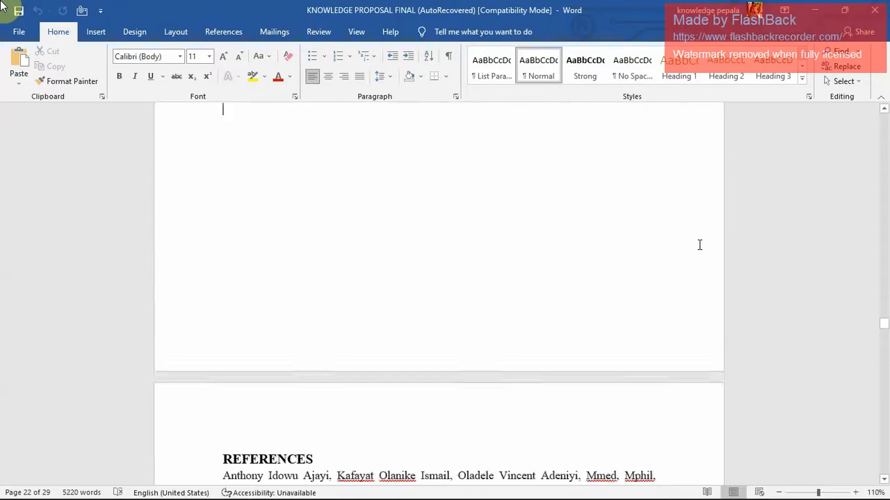
{"action": "key", "text": "Up"}
{"action": "key", "text": "Up"}
{"action": "key", "text": "Up"}
{"action": "key", "text": "Up"}
{"action": "key", "text": "Up"}
{"action": "key", "text": "Up"}
{"action": "key", "text": "Up"}
{"action": "key", "text": "Up"}
{"action": "key", "text": "Up"}
{"action": "key", "text": "Up"}
{"action": "key", "text": "Up"}
{"action": "key", "text": "Up"}
{"action": "key", "text": "Up"}
{"action": "key", "text": "Up"}
{"action": "key", "text": "Up"}
{"action": "key", "text": "Up"}
{"action": "key", "text": "Up"}
{"action": "key", "text": "Up"}
{"action": "key", "text": "Up"}
{"action": "key", "text": "Up"}
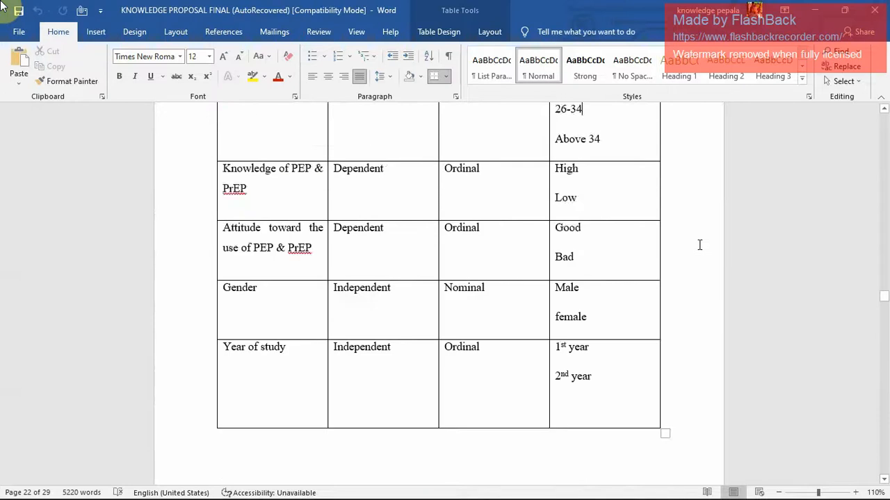
{"action": "key", "text": "Up"}
{"action": "key", "text": "Up"}
{"action": "key", "text": "Up"}
{"action": "key", "text": "Up"}
{"action": "key", "text": "Up"}
{"action": "key", "text": "Up"}
{"action": "key", "text": "Up"}
{"action": "key", "text": "Up"}
{"action": "key", "text": "Up"}
{"action": "key", "text": "Up"}
{"action": "key", "text": "Up"}
{"action": "key", "text": "Up"}
{"action": "key", "text": "Up"}
{"action": "key", "text": "Up"}
{"action": "key", "text": "Up"}
{"action": "key", "text": "Up"}
{"action": "key", "text": "Up"}
{"action": "key", "text": "Up"}
{"action": "key", "text": "Up"}
{"action": "key", "text": "Up"}
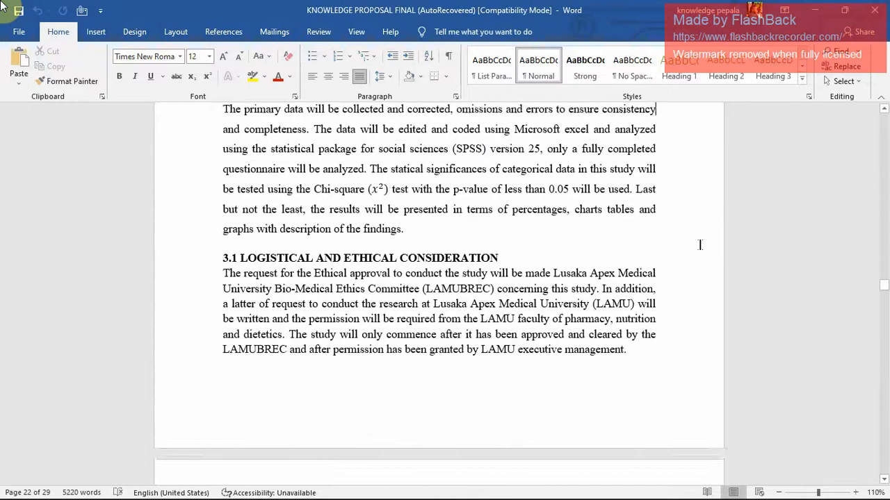
{"action": "key", "text": "Up"}
{"action": "key", "text": "Up"}
{"action": "key", "text": "Up"}
{"action": "key", "text": "Up"}
{"action": "key", "text": "Up"}
{"action": "key", "text": "Up"}
{"action": "key", "text": "Up"}
{"action": "key", "text": "Up"}
{"action": "key", "text": "Up"}
{"action": "key", "text": "Up"}
{"action": "key", "text": "Up"}
{"action": "key", "text": "Up"}
{"action": "key", "text": "Up"}
{"action": "key", "text": "Up"}
{"action": "key", "text": "Up"}
{"action": "key", "text": "Up"}
{"action": "key", "text": "Up"}
{"action": "key", "text": "Up"}
{"action": "key", "text": "Up"}
{"action": "key", "text": "Up"}
{"action": "key", "text": "Up"}
{"action": "key", "text": "Up"}
{"action": "key", "text": "Up"}
{"action": "key", "text": "Up"}
{"action": "key", "text": "Up"}
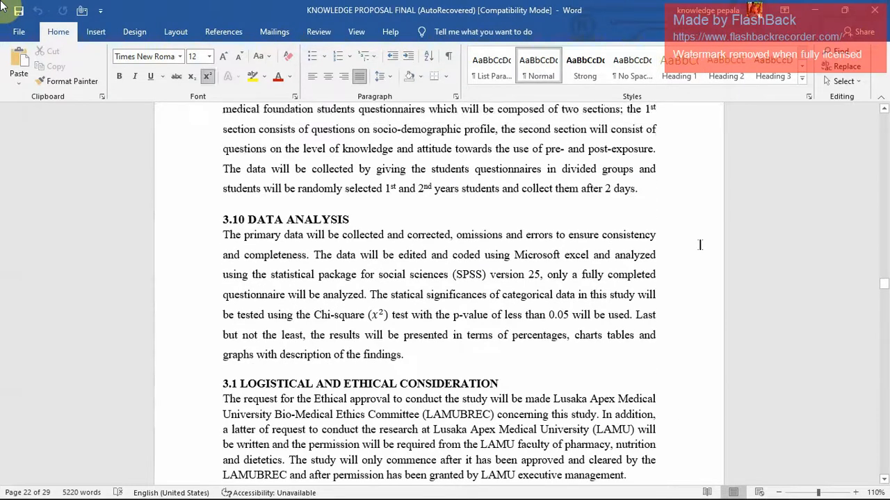
{"action": "key", "text": "Up"}
{"action": "key", "text": "Up"}
{"action": "key", "text": "Up"}
{"action": "key", "text": "Up"}
{"action": "key", "text": "Up"}
{"action": "key", "text": "Up"}
{"action": "key", "text": "Up"}
{"action": "key", "text": "Up"}
{"action": "key", "text": "Up"}
{"action": "key", "text": "Up"}
{"action": "key", "text": "Up"}
{"action": "key", "text": "Up"}
{"action": "key", "text": "Up"}
{"action": "key", "text": "Up"}
{"action": "key", "text": "Up"}
{"action": "key", "text": "Up"}
{"action": "key", "text": "Up"}
{"action": "key", "text": "Up"}
{"action": "key", "text": "Up"}
{"action": "key", "text": "Up"}
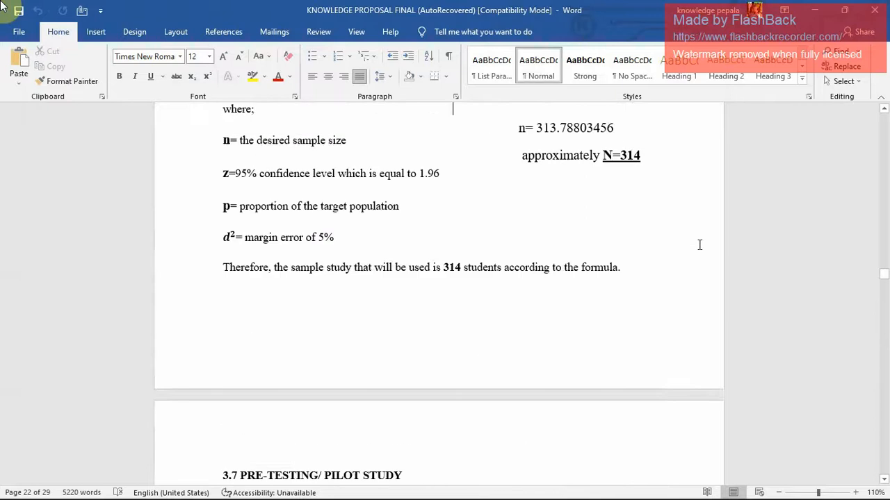
{"action": "key", "text": "Up"}
{"action": "key", "text": "Up"}
{"action": "key", "text": "Up"}
{"action": "key", "text": "Up"}
{"action": "key", "text": "Up"}
{"action": "key", "text": "Up"}
{"action": "key", "text": "Up"}
{"action": "key", "text": "Up"}
{"action": "key", "text": "Up"}
{"action": "key", "text": "Up"}
{"action": "key", "text": "Up"}
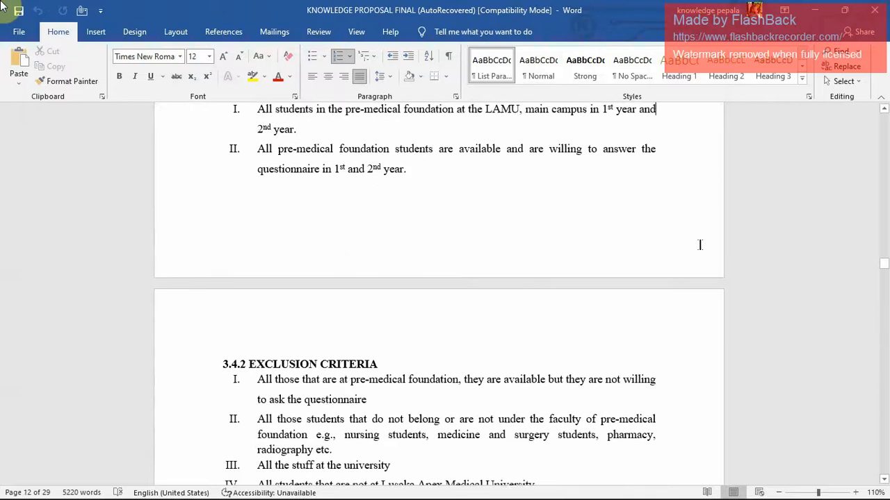
{"action": "key", "text": "Up"}
{"action": "key", "text": "Up"}
{"action": "key", "text": "Up"}
{"action": "key", "text": "Up"}
{"action": "key", "text": "Up"}
{"action": "key", "text": "Up"}
{"action": "key", "text": "Up"}
{"action": "key", "text": "Up"}
{"action": "key", "text": "Up"}
{"action": "key", "text": "Up"}
{"action": "key", "text": "Up"}
{"action": "key", "text": "Up"}
{"action": "key", "text": "Up"}
{"action": "key", "text": "Up"}
{"action": "key", "text": "Up"}
{"action": "key", "text": "Up"}
{"action": "key", "text": "Up"}
{"action": "key", "text": "Up"}
{"action": "key", "text": "Up"}
{"action": "key", "text": "Up"}
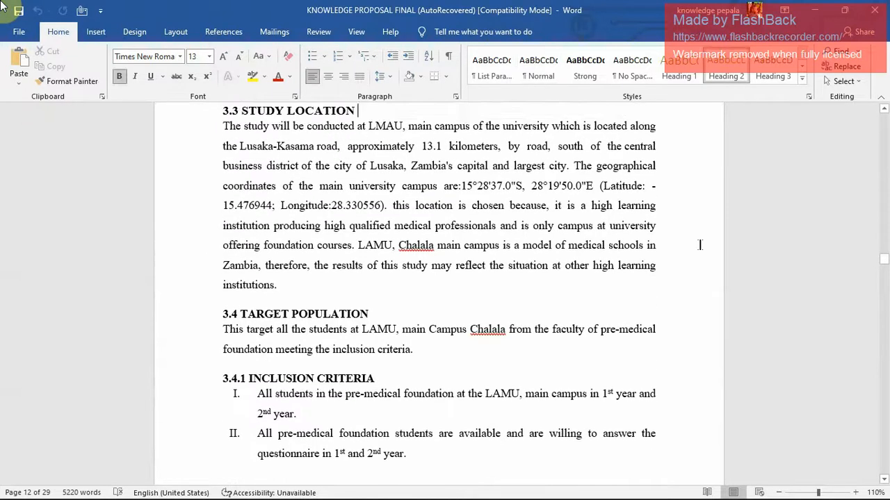
{"action": "key", "text": "Up"}
{"action": "key", "text": "Up"}
{"action": "key", "text": "Up"}
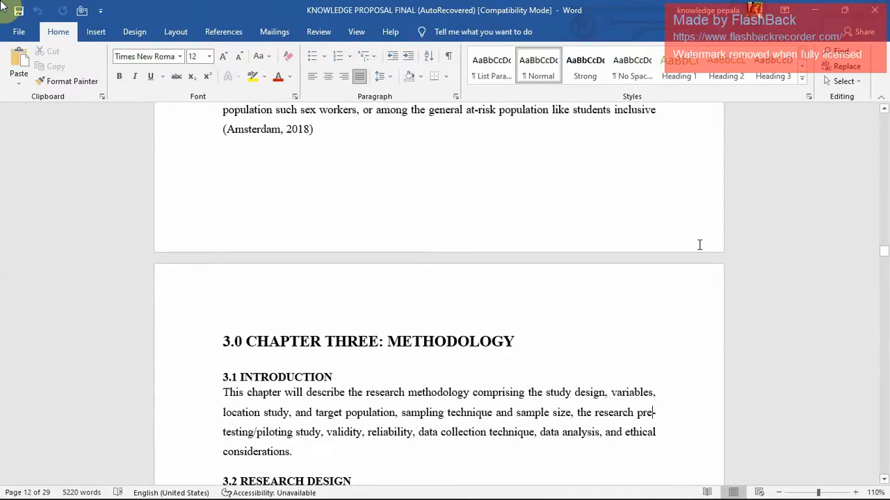
{"action": "key", "text": "Up"}
{"action": "key", "text": "Up"}
{"action": "key", "text": "Up"}
{"action": "key", "text": "Up"}
{"action": "key", "text": "Up"}
{"action": "key", "text": "Up"}
{"action": "key", "text": "Up"}
{"action": "key", "text": "Up"}
{"action": "key", "text": "Up"}
{"action": "key", "text": "Up"}
{"action": "key", "text": "Up"}
{"action": "key", "text": "Up"}
{"action": "key", "text": "Up"}
{"action": "key", "text": "Up"}
{"action": "key", "text": "Up"}
{"action": "key", "text": "Up"}
{"action": "key", "text": "Up"}
{"action": "key", "text": "Up"}
{"action": "key", "text": "Up"}
{"action": "key", "text": "Up"}
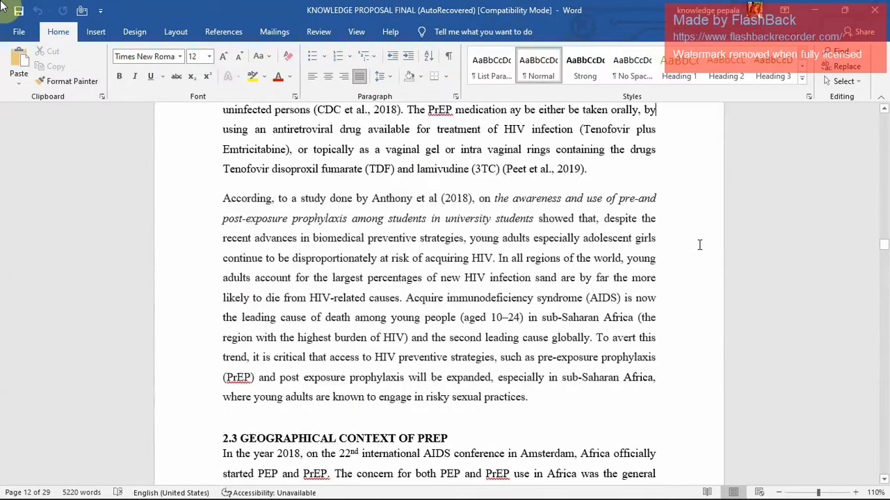
{"action": "key", "text": "Up"}
{"action": "key", "text": "Up"}
{"action": "key", "text": "Up"}
{"action": "key", "text": "Up"}
{"action": "key", "text": "Up"}
{"action": "key", "text": "Up"}
{"action": "key", "text": "Up"}
{"action": "key", "text": "Up"}
{"action": "key", "text": "Up"}
{"action": "key", "text": "Up"}
{"action": "key", "text": "Up"}
{"action": "key", "text": "Up"}
{"action": "key", "text": "Up"}
{"action": "key", "text": "Up"}
{"action": "key", "text": "Up"}
{"action": "key", "text": "Up"}
{"action": "key", "text": "Up"}
{"action": "key", "text": "Up"}
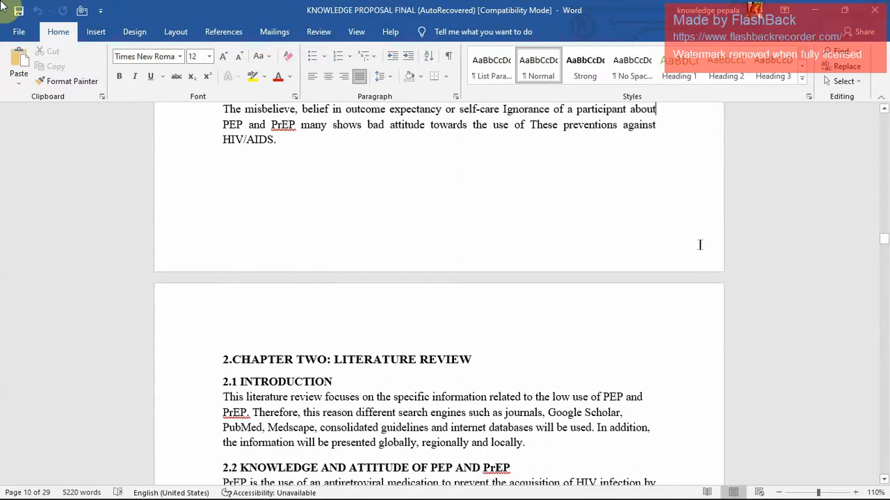
{"action": "key", "text": "Up"}
{"action": "key", "text": "Up"}
{"action": "key", "text": "Up"}
{"action": "key", "text": "Up"}
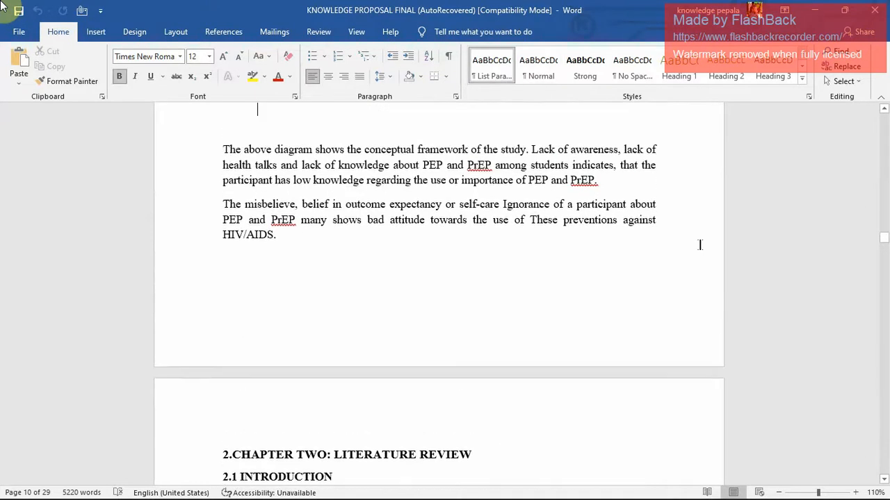
{"action": "key", "text": "Up"}
{"action": "key", "text": "Up"}
{"action": "key", "text": "Up"}
{"action": "key", "text": "Up"}
{"action": "key", "text": "Up"}
{"action": "key", "text": "Up"}
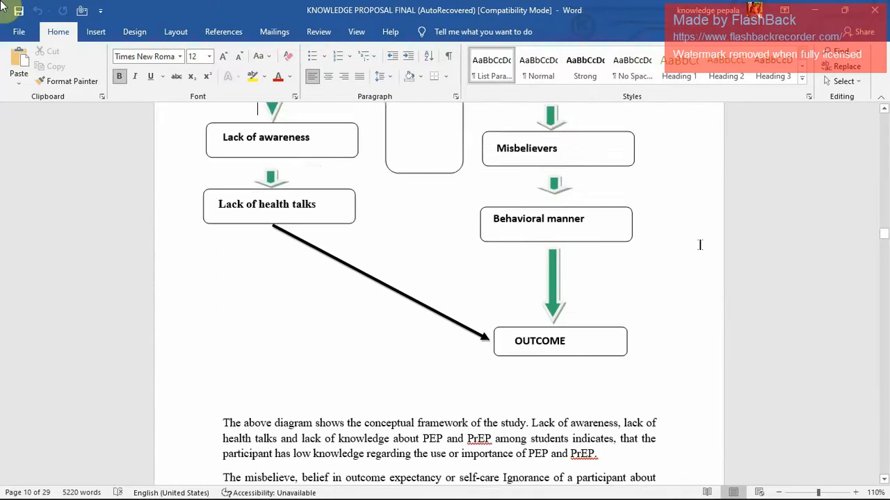
{"action": "key", "text": "Up"}
{"action": "key", "text": "Up"}
{"action": "key", "text": "Up"}
{"action": "key", "text": "Up"}
{"action": "key", "text": "Up"}
{"action": "key", "text": "Up"}
{"action": "key", "text": "Up"}
{"action": "key", "text": "Up"}
{"action": "key", "text": "Up"}
{"action": "key", "text": "Up"}
{"action": "key", "text": "Up"}
{"action": "key", "text": "Up"}
{"action": "key", "text": "Up"}
{"action": "key", "text": "Up"}
{"action": "key", "text": "Up"}
{"action": "key", "text": "Up"}
{"action": "key", "text": "Up"}
{"action": "key", "text": "Up"}
{"action": "key", "text": "Up"}
{"action": "key", "text": "Up"}
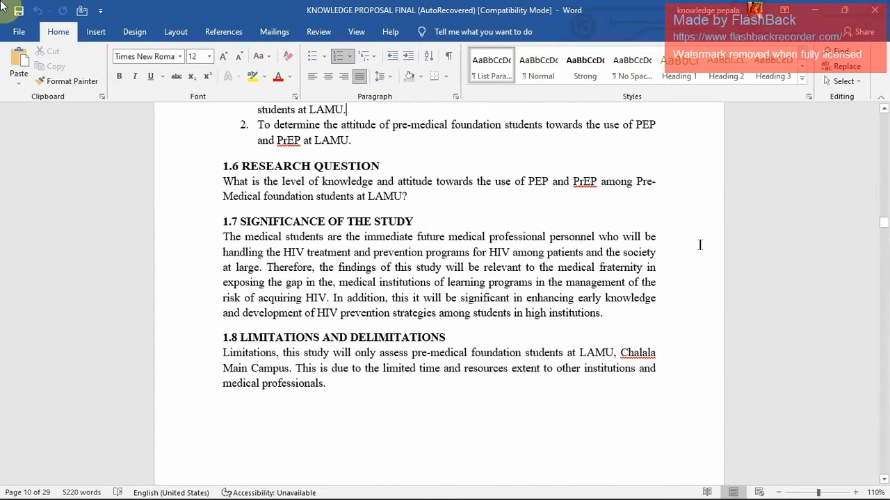
{"action": "key", "text": "Up"}
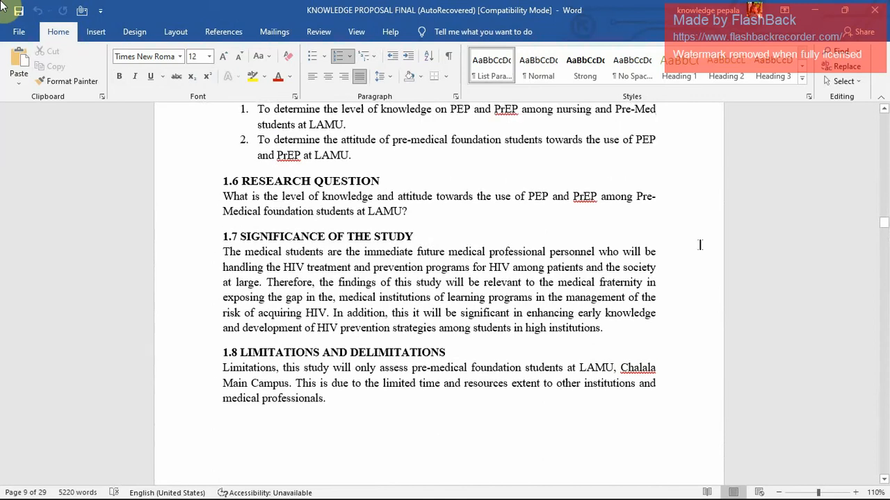
{"action": "key", "text": "Up"}
{"action": "key", "text": "Up"}
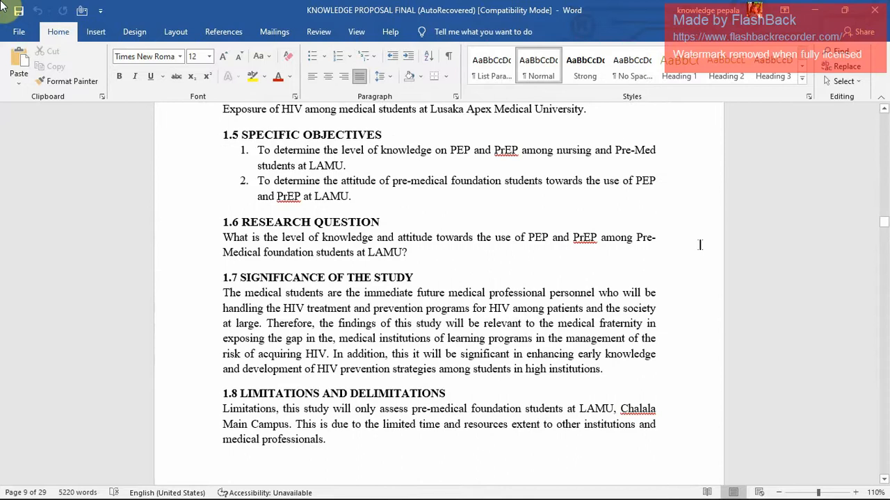
{"action": "key", "text": "Up"}
{"action": "key", "text": "Up"}
{"action": "key", "text": "Up"}
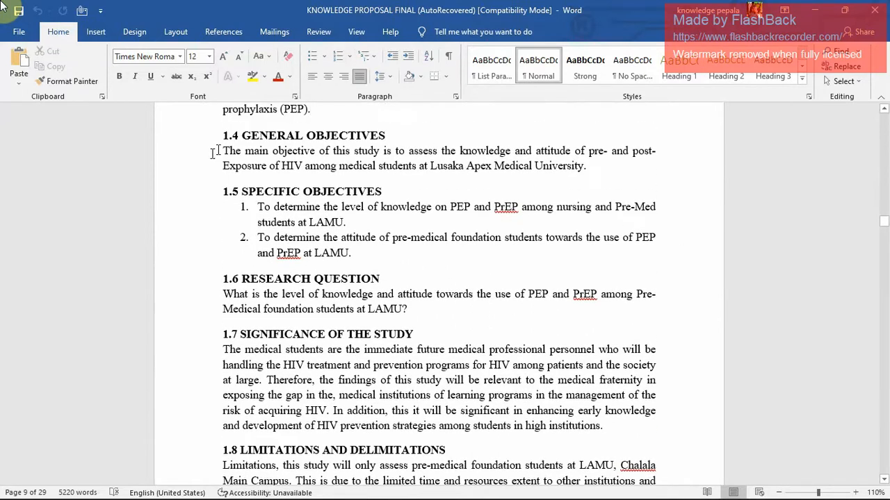
Copy the main objective paragraph under 1.4 General Objectives and add it below the introduction in the browser form's description.
{"action": "left_click_drag", "start_coordinate": [224, 153], "coordinate": [593, 178]}
{"action": "key", "text": "ctrl+c"}
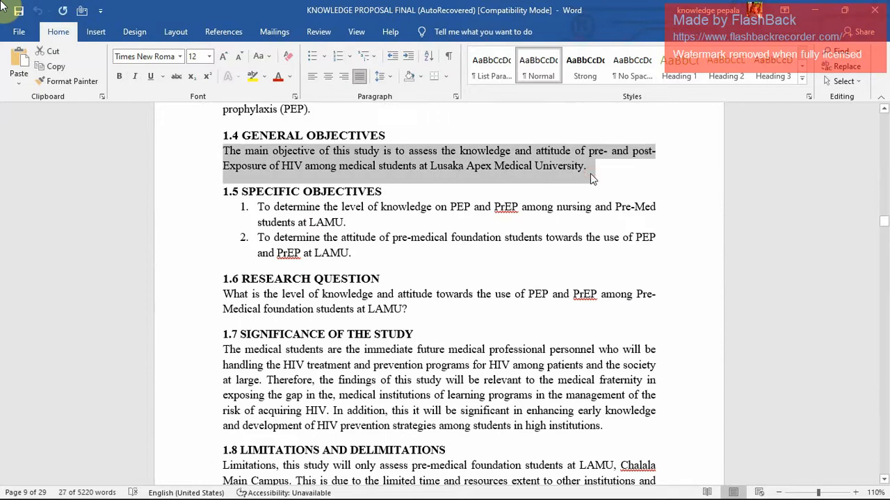
{"action": "key", "text": "alt+Tab"}
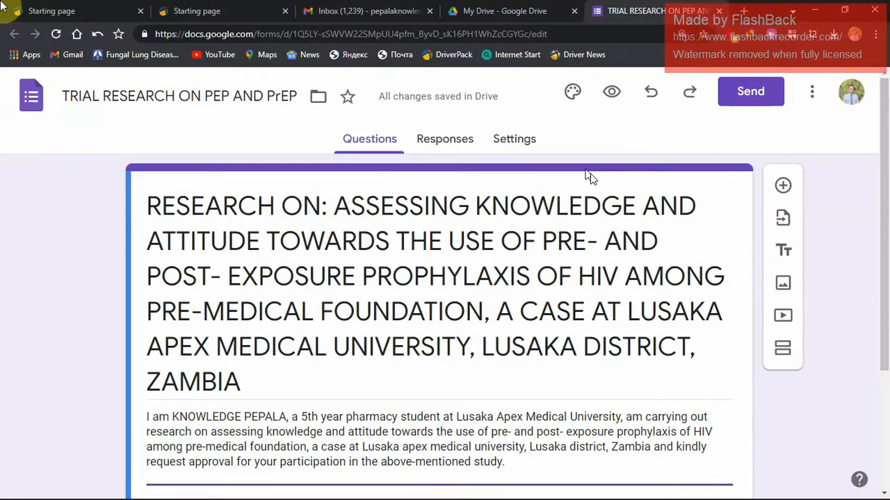
{"action": "key", "text": "ctrl+v"}
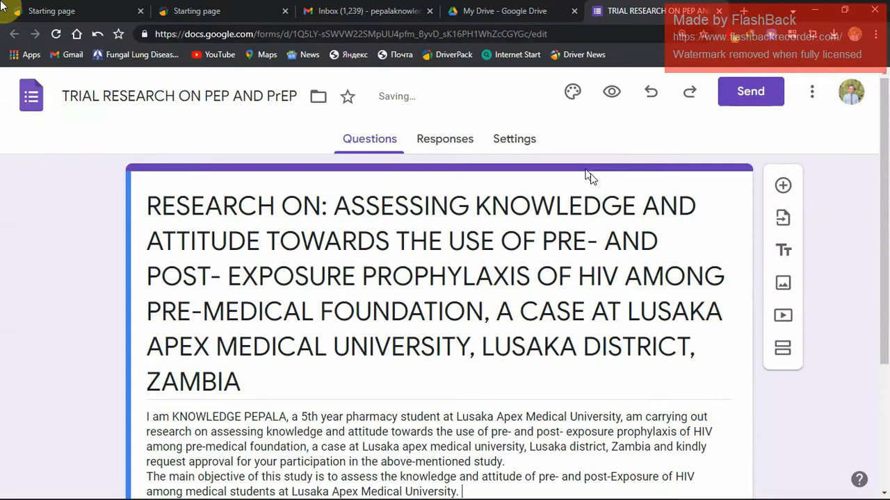
Copy the paragraph under 1.7 Significance of the Study from the Word proposal and add it on a new line below the main objective in the form description.
{"action": "key", "text": "alt+Tab"}
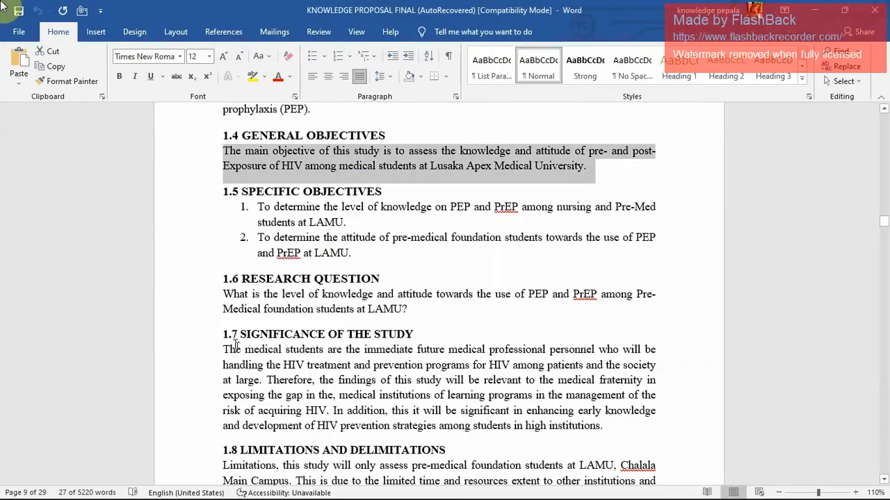
{"action": "left_click_drag", "start_coordinate": [223, 349], "coordinate": [603, 425]}
{"action": "key", "text": "ctrl+c"}
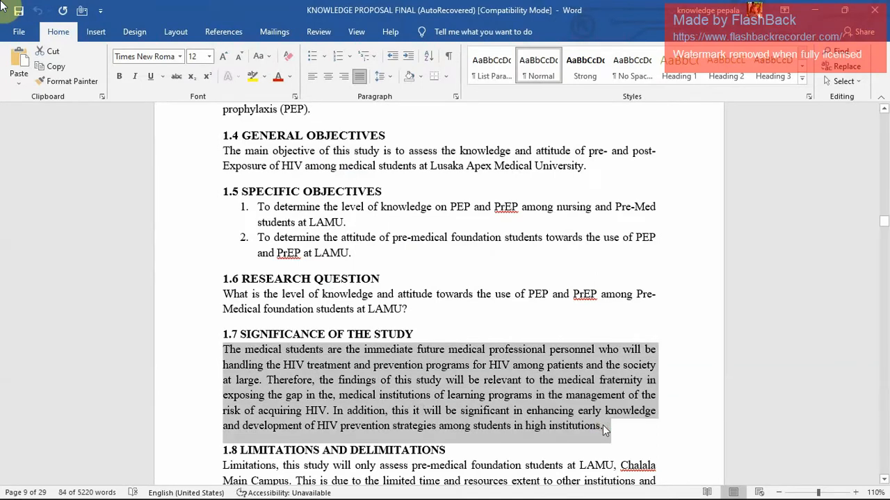
{"action": "key", "text": "alt+Tab"}
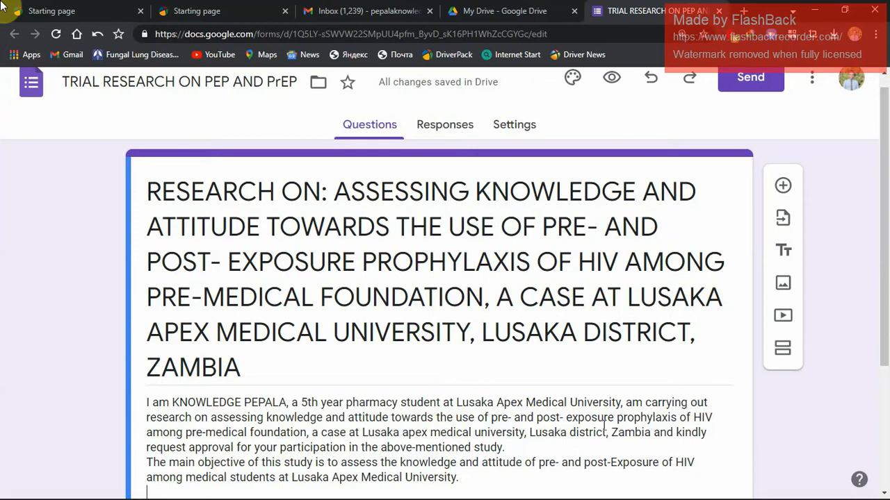
{"action": "key", "text": "ctrl+v"}
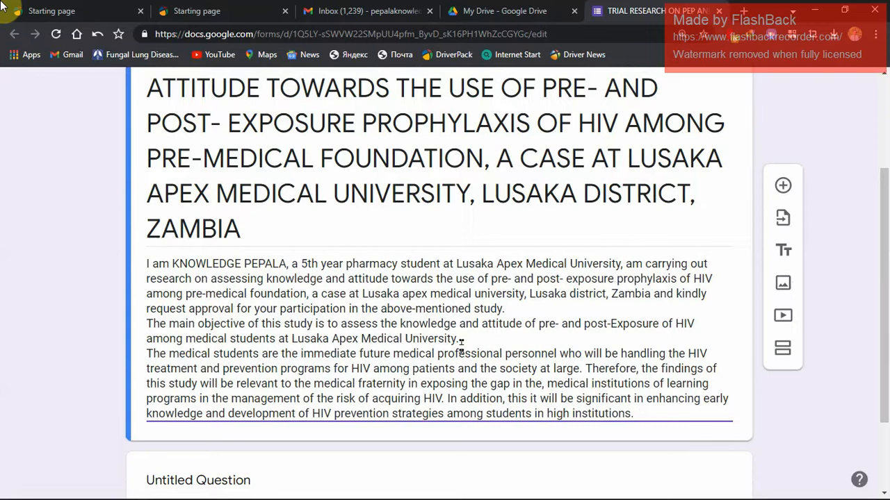
Separate the introduction, main objective and significance paragraphs of the form description with blank lines.
{"action": "left_click", "coordinate": [522, 312]}
{"action": "key", "text": "Return"}
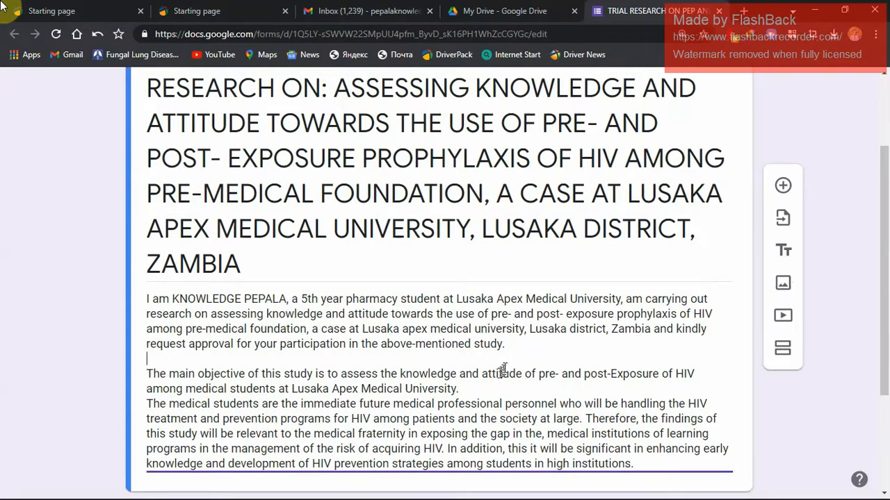
{"action": "left_click", "coordinate": [492, 391]}
{"action": "key", "text": "Return"}
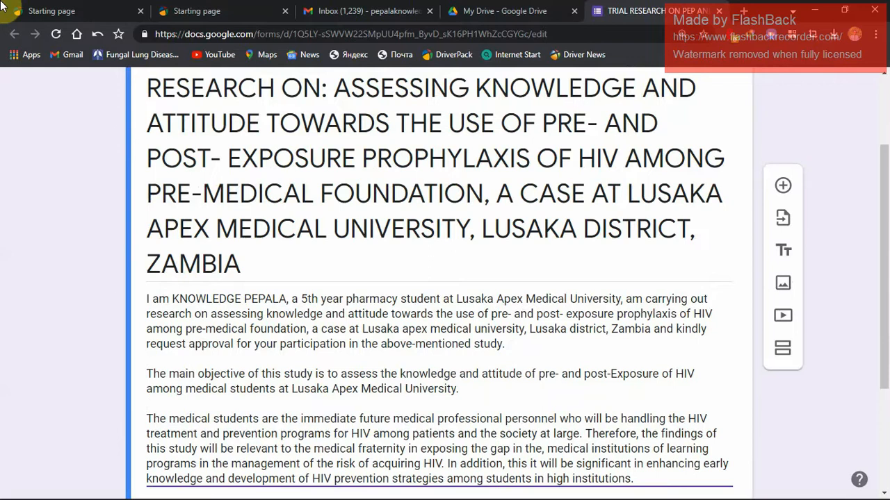
Add an empty line at the end of the form description, after the significance paragraph.
{"action": "left_click_drag", "start_coordinate": [880, 278], "coordinate": [885, 322]}
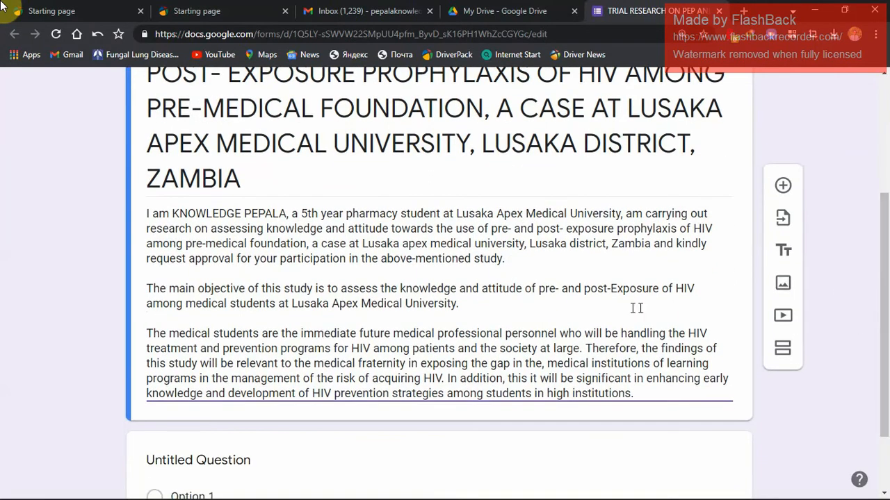
{"action": "left_click", "coordinate": [654, 394]}
{"action": "scroll", "coordinate": [655, 395], "scroll_direction": "up", "scroll_amount": 1}
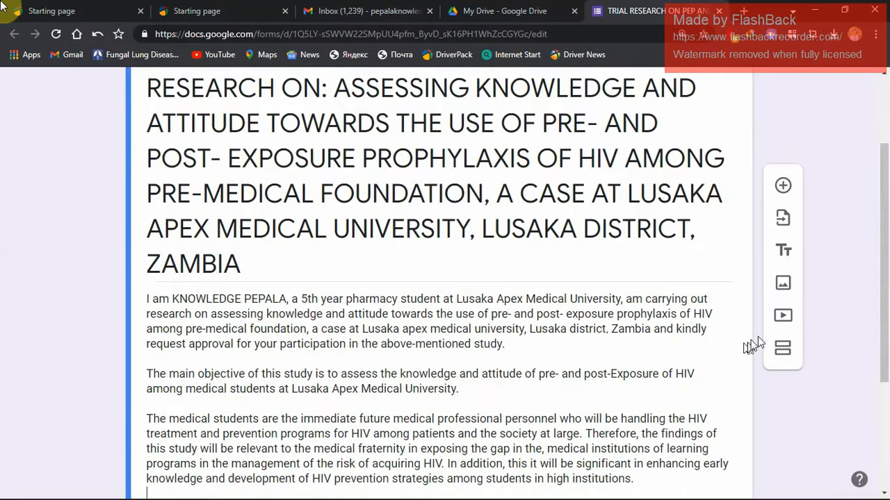
Delete the default untitled multiple-choice question below the form description.
{"action": "left_click_drag", "start_coordinate": [886, 285], "coordinate": [886, 343]}
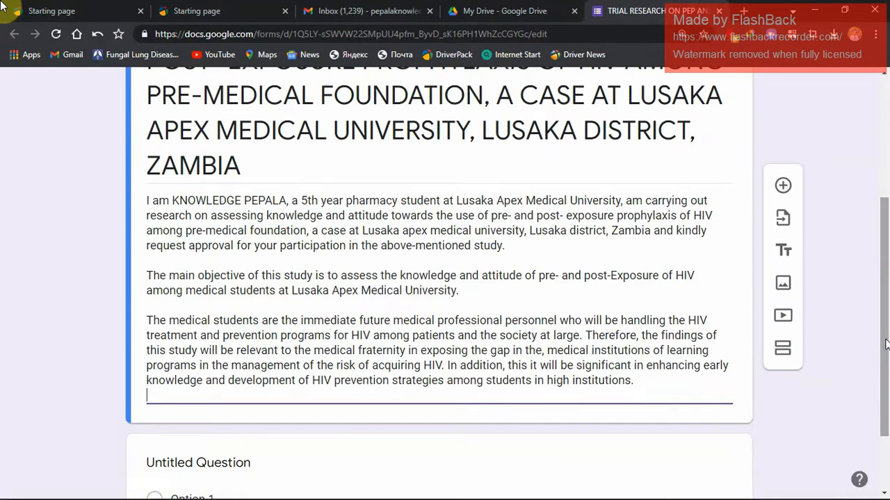
{"action": "left_click_drag", "start_coordinate": [886, 344], "coordinate": [886, 391]}
{"action": "left_click", "coordinate": [410, 400]}
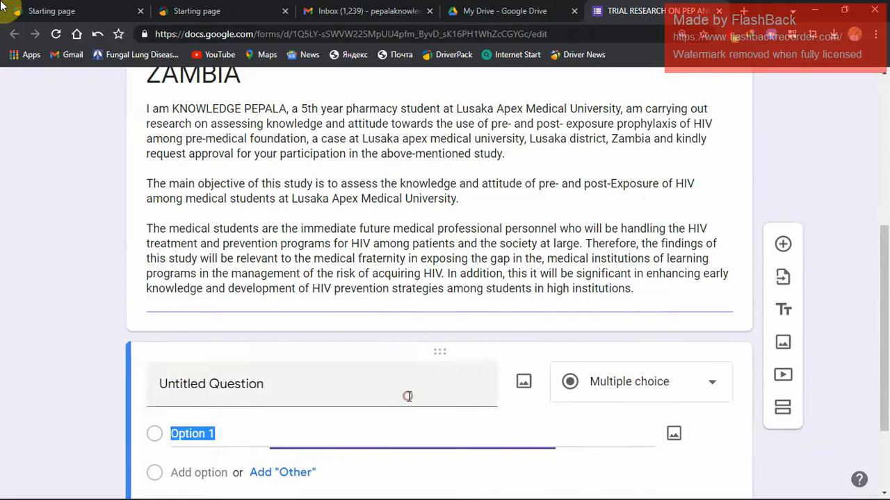
{"action": "left_click_drag", "start_coordinate": [880, 268], "coordinate": [884, 313]}
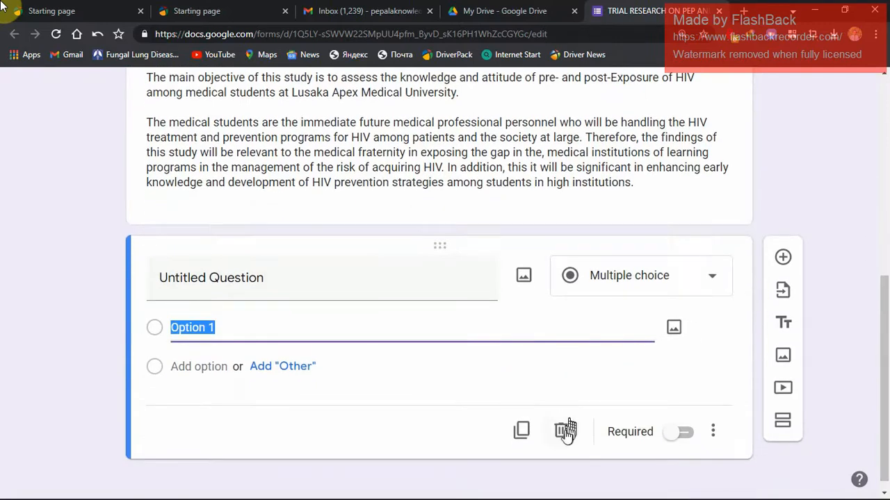
{"action": "left_click", "coordinate": [567, 431]}
Add a new second section to the form after the description and start editing its title.
{"action": "scroll", "coordinate": [876, 337], "scroll_direction": "down", "scroll_amount": 3}
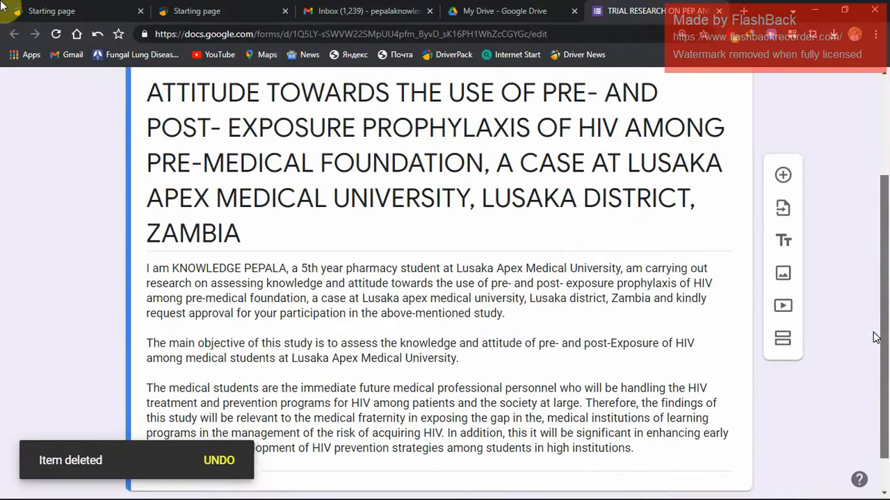
{"action": "scroll", "coordinate": [876, 337], "scroll_direction": "down", "scroll_amount": 1}
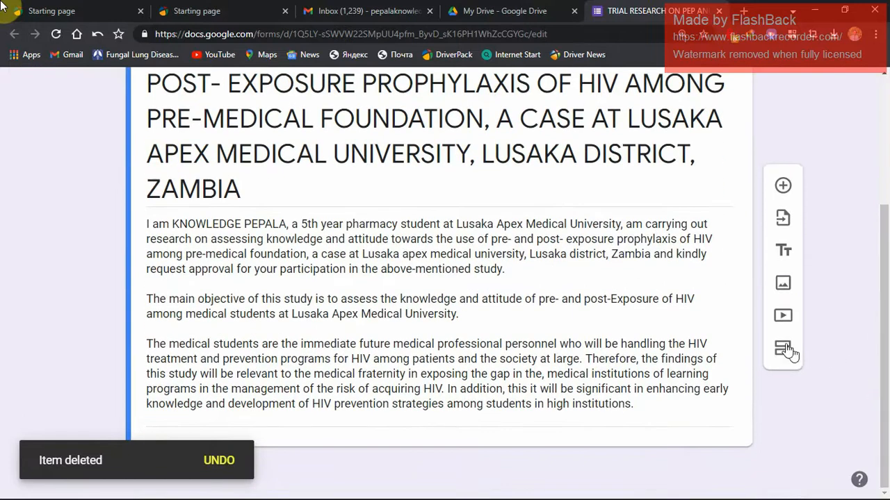
{"action": "left_click", "coordinate": [784, 349]}
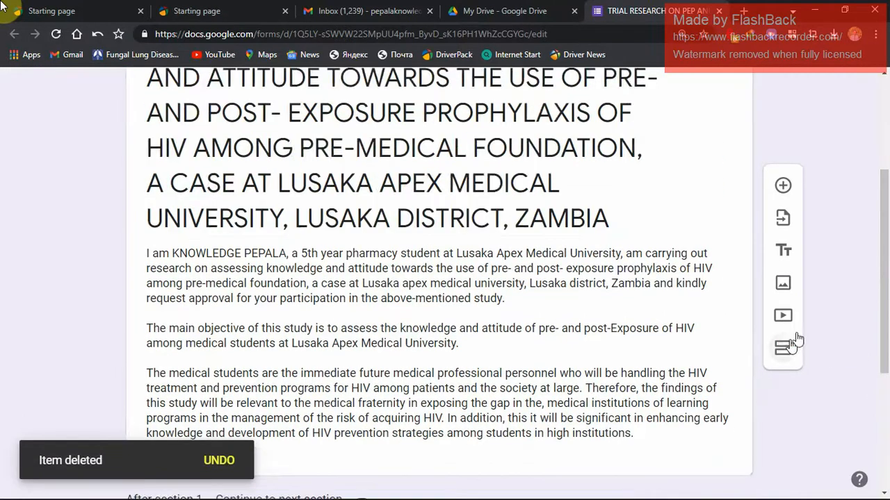
{"action": "left_click_drag", "start_coordinate": [881, 284], "coordinate": [877, 403]}
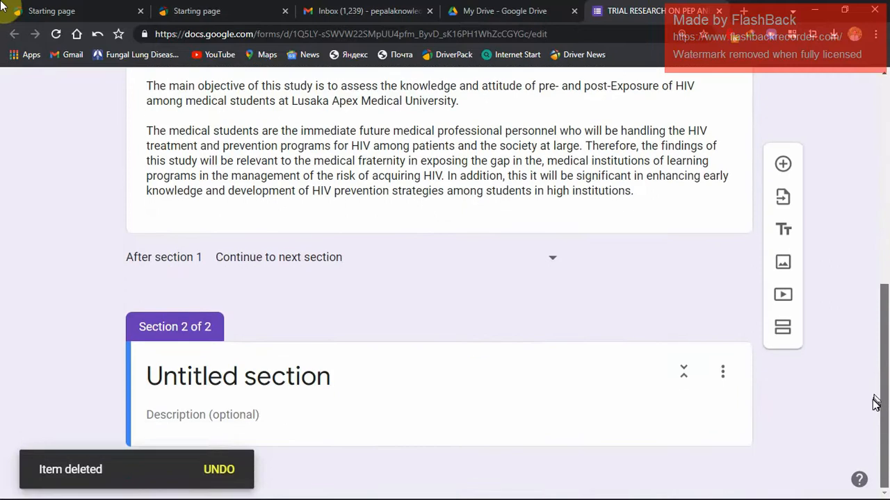
{"action": "left_click", "coordinate": [321, 379]}
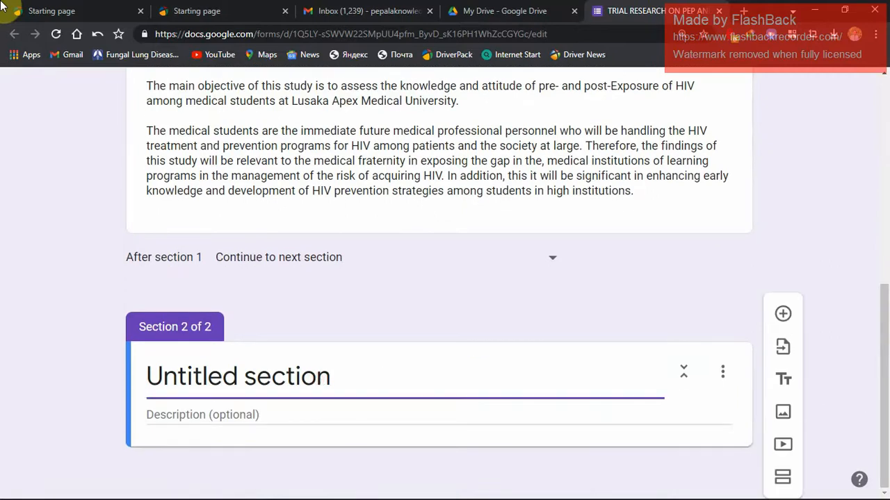
Switch to the Word proposal and look ahead to Appendix IV: Participants Information Sheet, reading through its paragraphs on voluntary participation and confidentiality.
{"action": "key", "text": "alt+Tab"}
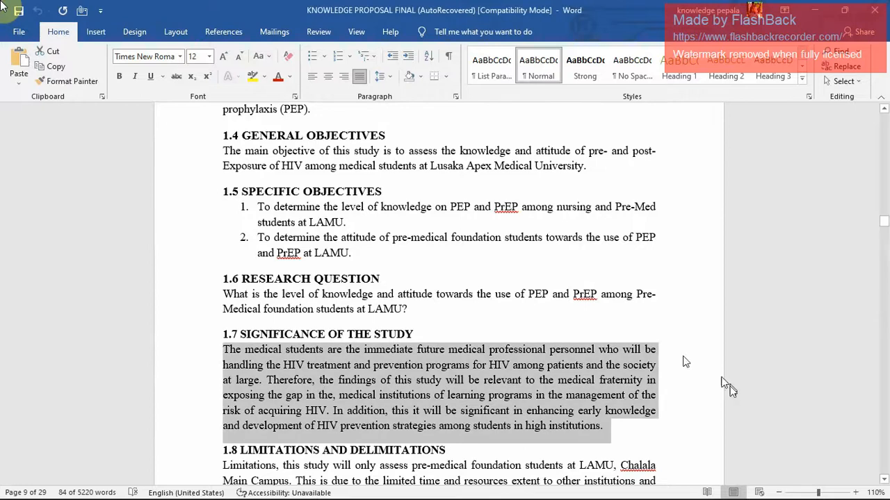
{"action": "left_click", "coordinate": [886, 396]}
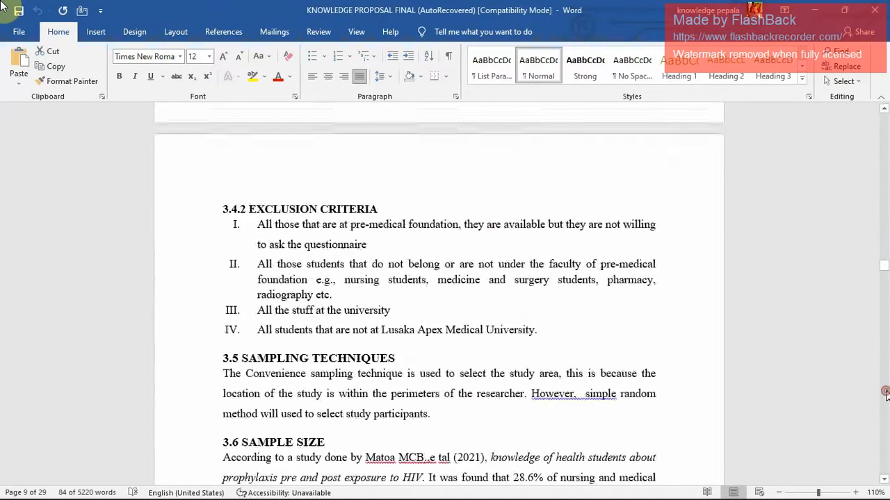
{"action": "left_click", "coordinate": [886, 395]}
{"action": "left_click", "coordinate": [886, 395]}
{"action": "left_click", "coordinate": [886, 395]}
{"action": "left_click", "coordinate": [886, 395]}
{"action": "left_click", "coordinate": [886, 395]}
{"action": "left_click", "coordinate": [886, 396]}
{"action": "left_click", "coordinate": [886, 395]}
{"action": "left_click", "coordinate": [886, 395]}
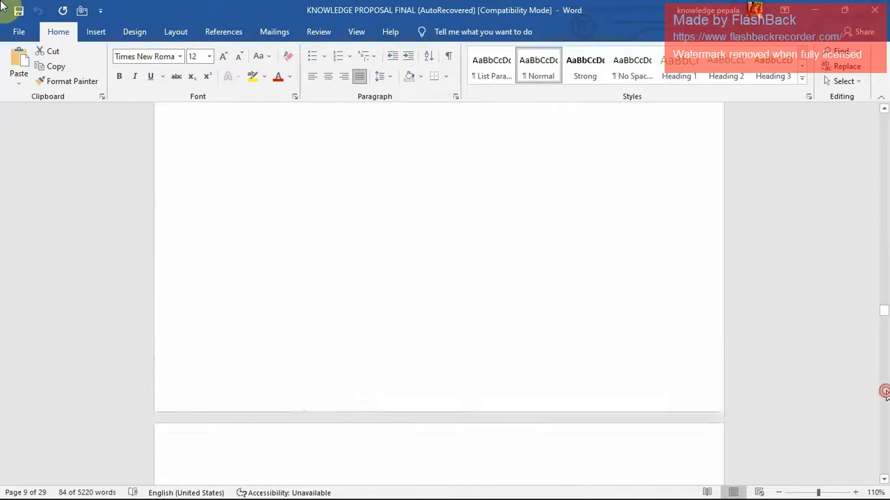
{"action": "left_click", "coordinate": [886, 395]}
{"action": "left_click", "coordinate": [886, 394]}
{"action": "left_click", "coordinate": [886, 394]}
{"action": "left_click", "coordinate": [887, 394]}
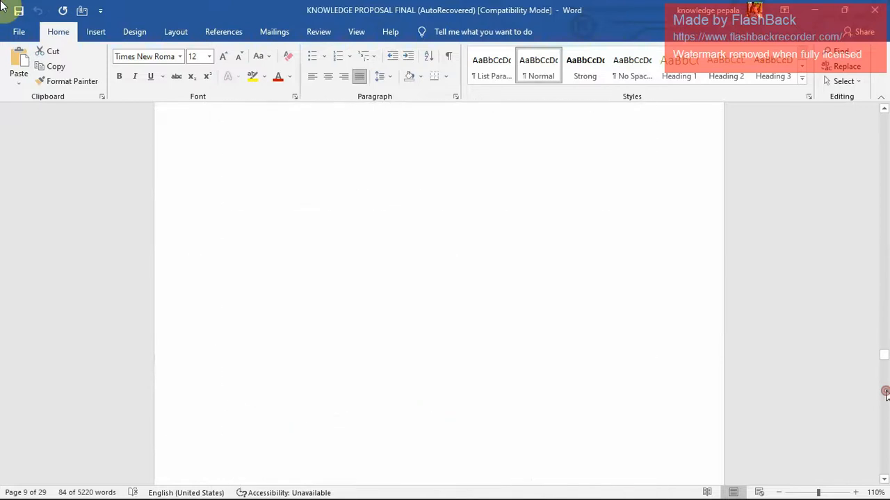
{"action": "left_click", "coordinate": [887, 394]}
{"action": "left_click", "coordinate": [886, 394]}
{"action": "left_click", "coordinate": [886, 394]}
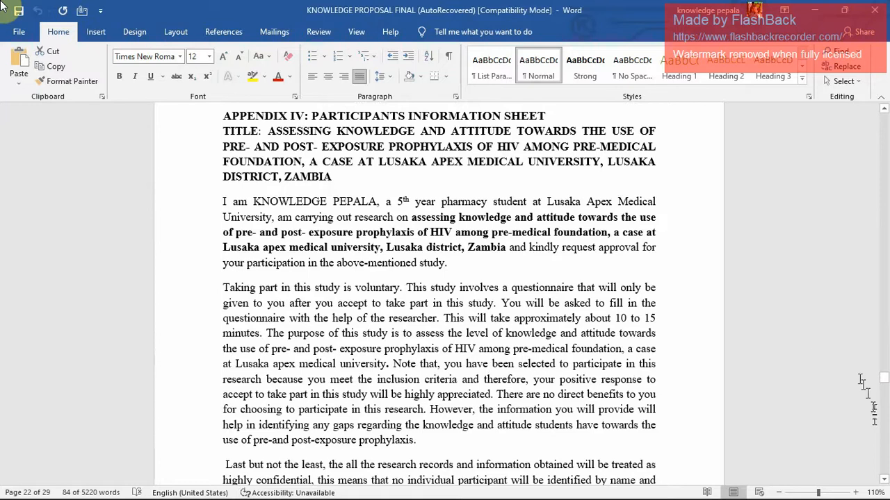
{"action": "left_click", "coordinate": [885, 479]}
{"action": "left_click", "coordinate": [885, 479]}
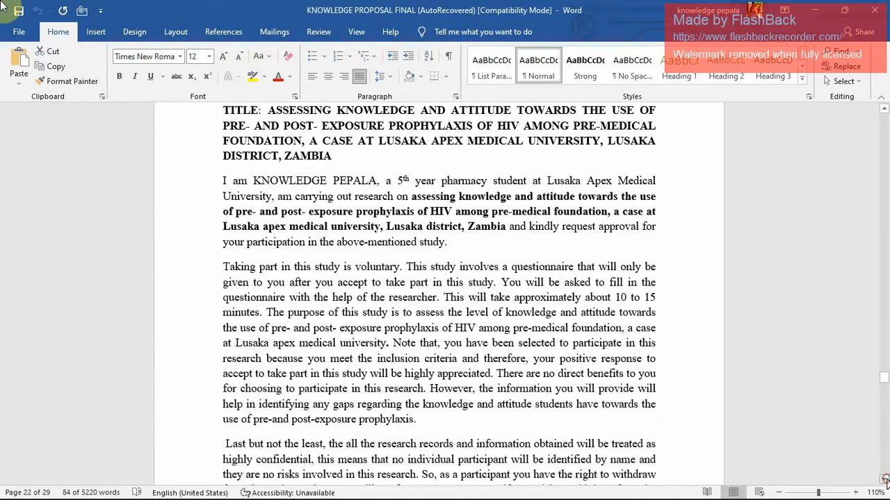
{"action": "left_click", "coordinate": [885, 479]}
{"action": "left_click", "coordinate": [885, 480]}
{"action": "left_click", "coordinate": [885, 480]}
{"action": "left_click", "coordinate": [884, 479]}
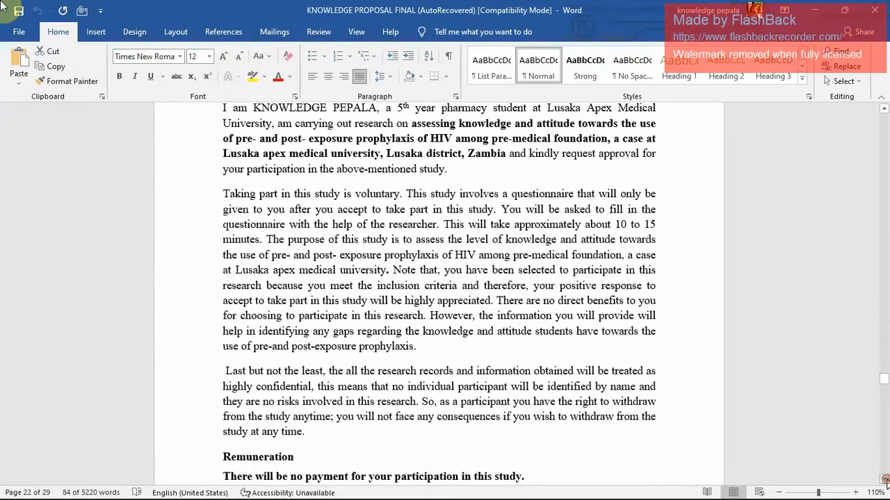
{"action": "left_click", "coordinate": [885, 479]}
{"action": "left_click", "coordinate": [885, 480]}
{"action": "left_click", "coordinate": [885, 480]}
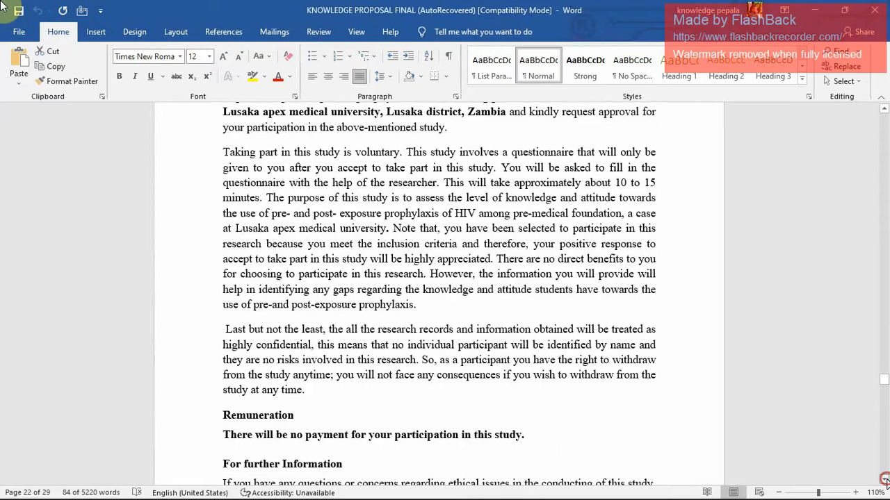
{"action": "left_click", "coordinate": [885, 480]}
{"action": "left_click", "coordinate": [885, 479]}
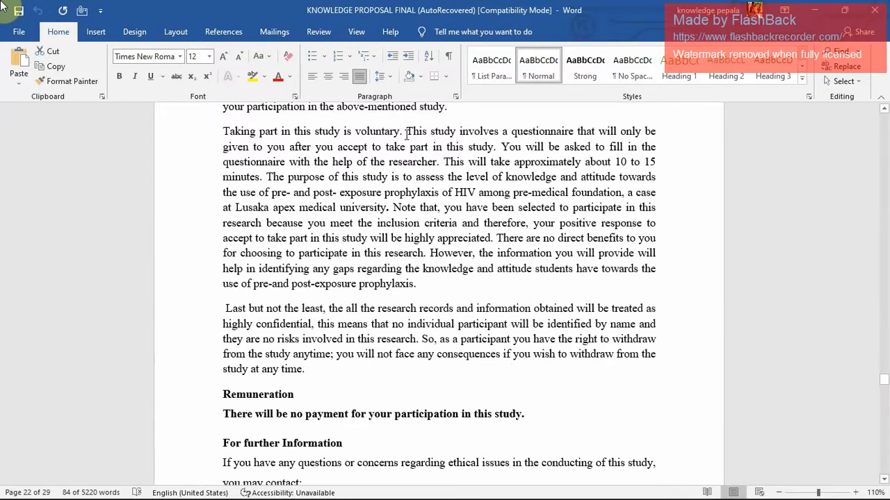
Copy the information sheet text from "This study involves a questionnaire" through the investigator's contact details into the description of section 2 in the browser form.
{"action": "left_click_drag", "start_coordinate": [406, 132], "coordinate": [514, 455]}
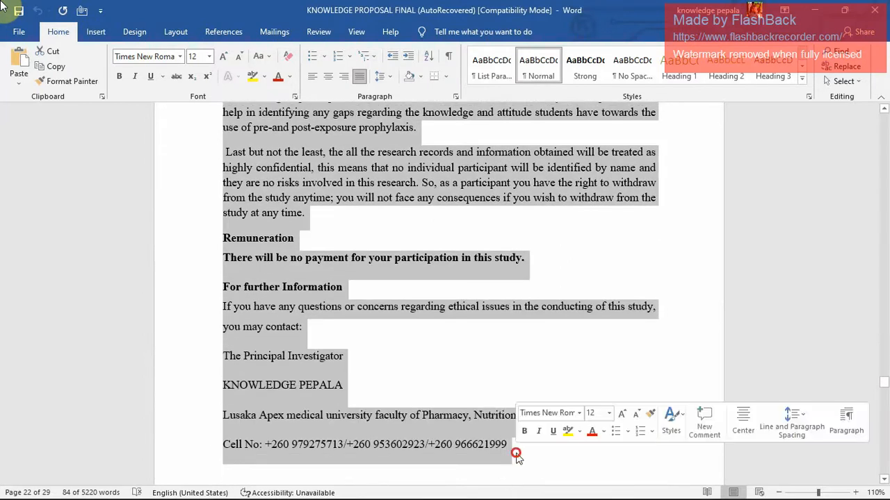
{"action": "key", "text": "alt+Tab"}
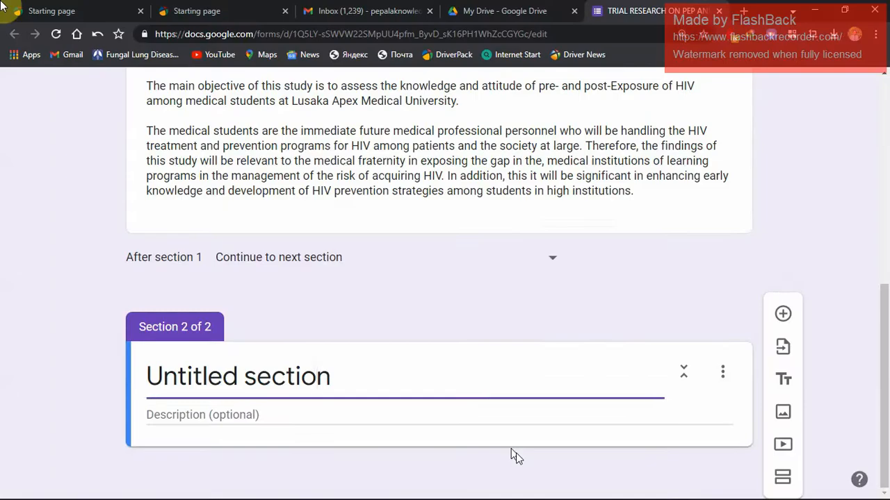
{"action": "left_click", "coordinate": [352, 412]}
{"action": "key", "text": "ctrl+v"}
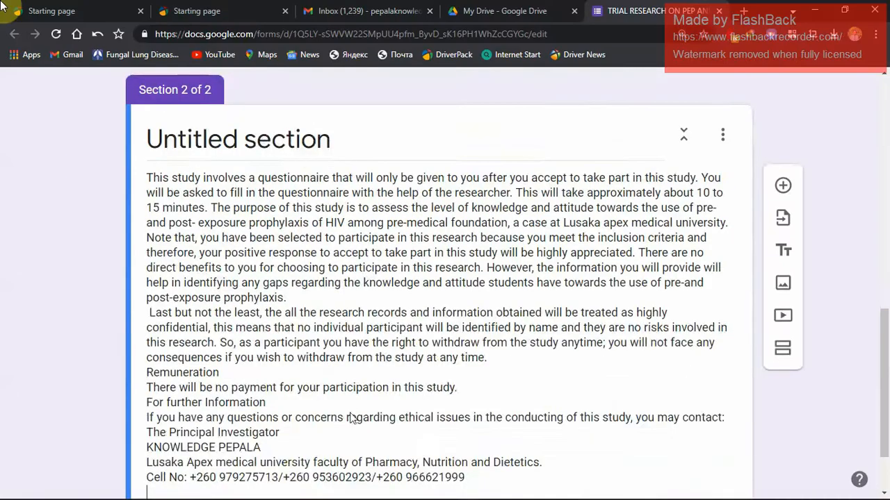
{"action": "scroll", "coordinate": [354, 403], "scroll_direction": "up", "scroll_amount": 2}
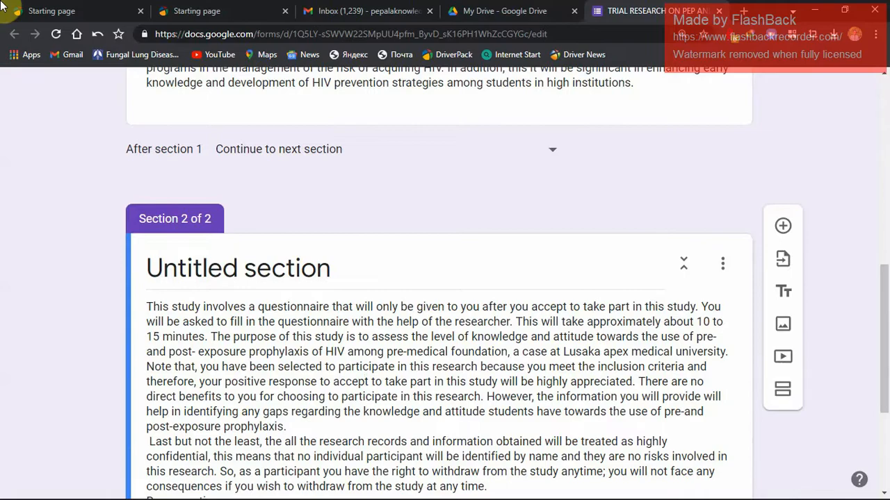
Copy the CONSENT FORM heading and its two paragraphs from Appendix V of the Word proposal to the end of section 2's description in the form.
{"action": "key", "text": "alt+Tab"}
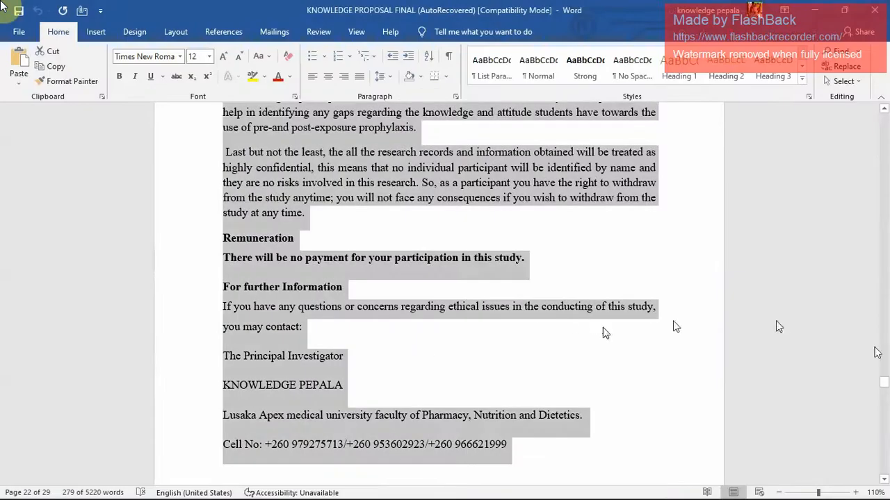
{"action": "left_click", "coordinate": [885, 110]}
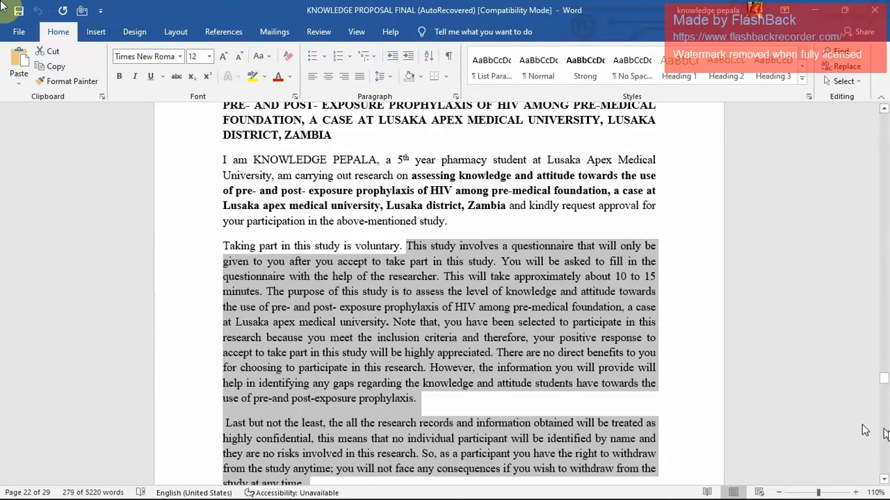
{"action": "left_click", "coordinate": [885, 478]}
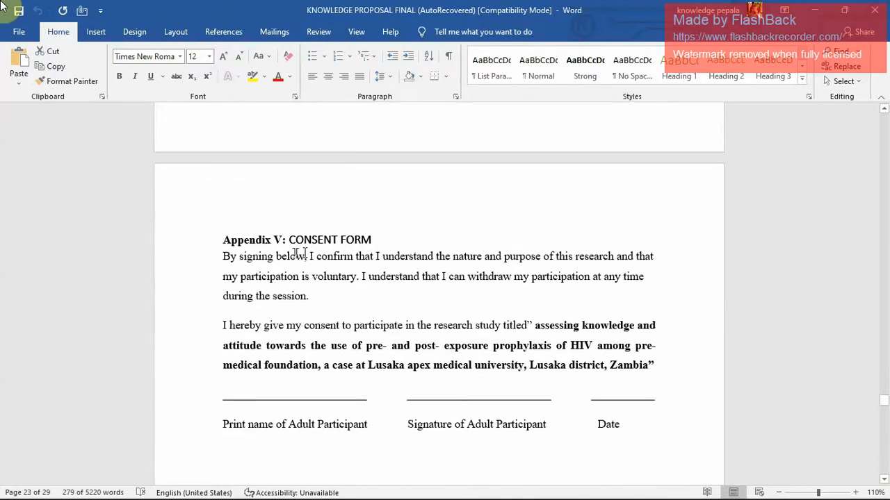
{"action": "left_click_drag", "start_coordinate": [289, 240], "coordinate": [660, 368]}
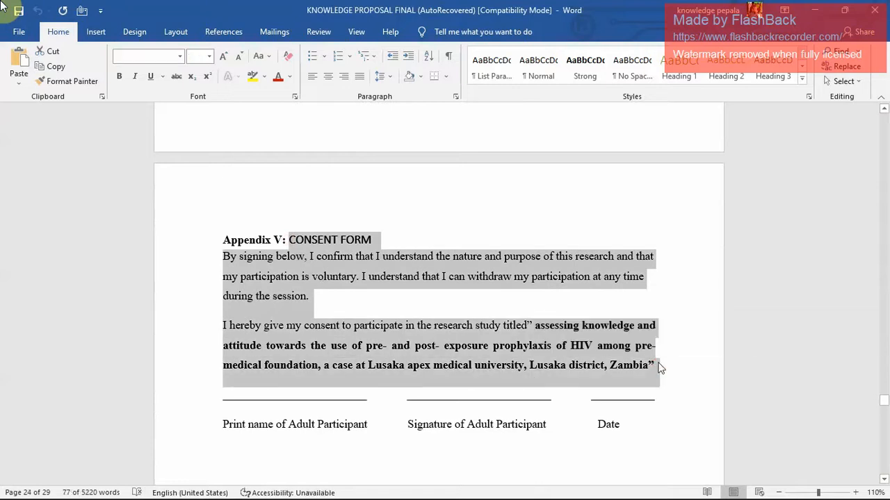
{"action": "key", "text": "alt+Tab"}
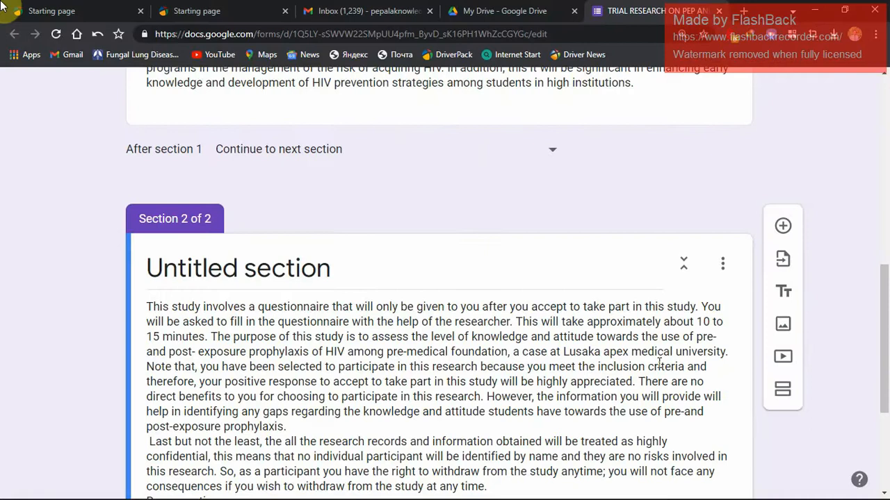
{"action": "left_click_drag", "start_coordinate": [885, 356], "coordinate": [884, 415]}
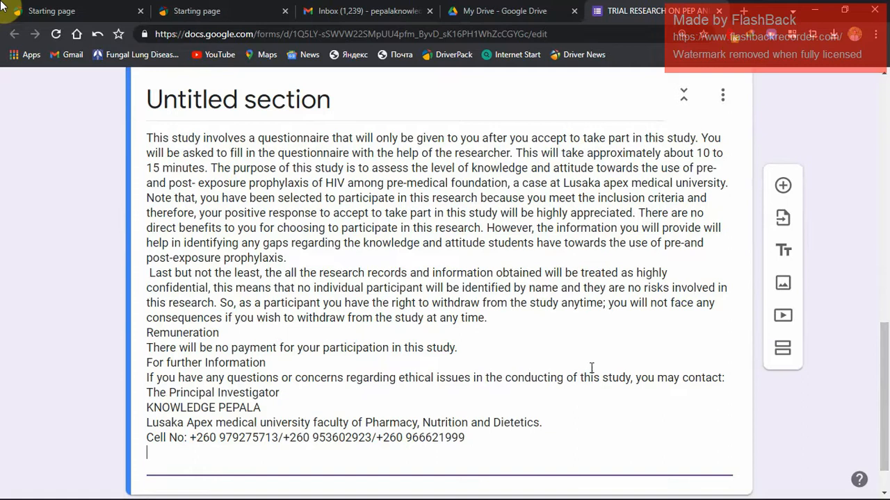
{"action": "scroll", "coordinate": [591, 368], "scroll_direction": "down", "scroll_amount": 2}
{"action": "scroll", "coordinate": [594, 368], "scroll_direction": "up", "scroll_amount": 3}
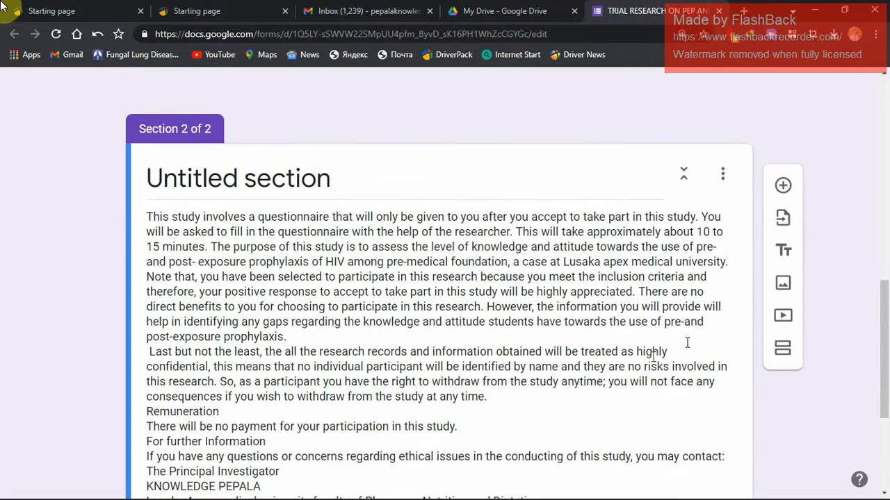
{"action": "left_click_drag", "start_coordinate": [887, 341], "coordinate": [887, 397]}
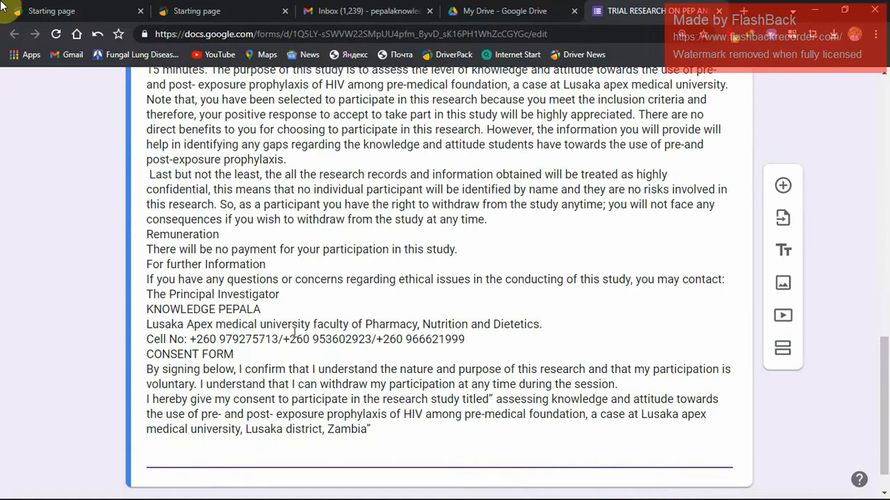
Move the CONSENT FORM heading out of the section 2 description and use it as the section's title.
{"action": "left_click_drag", "start_coordinate": [235, 354], "coordinate": [147, 352]}
{"action": "key", "text": "ctrl+c"}
{"action": "scroll", "coordinate": [322, 202], "scroll_direction": "up", "scroll_amount": 4}
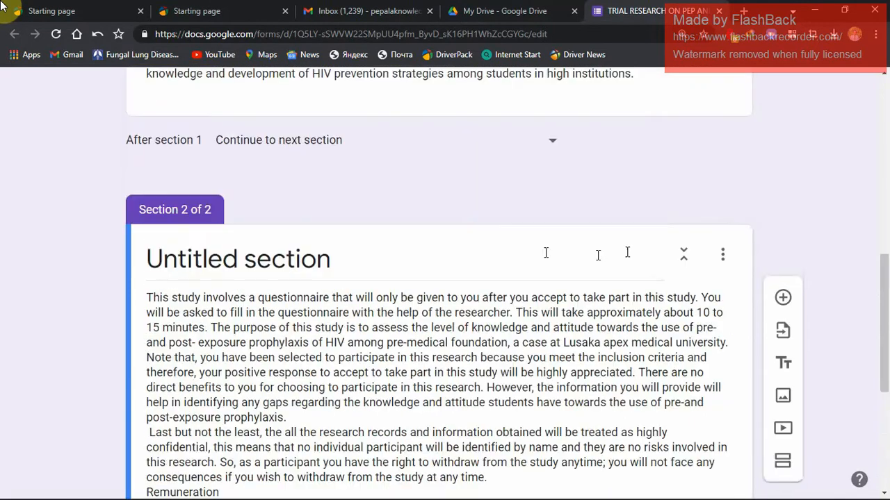
{"action": "left_click", "coordinate": [318, 258]}
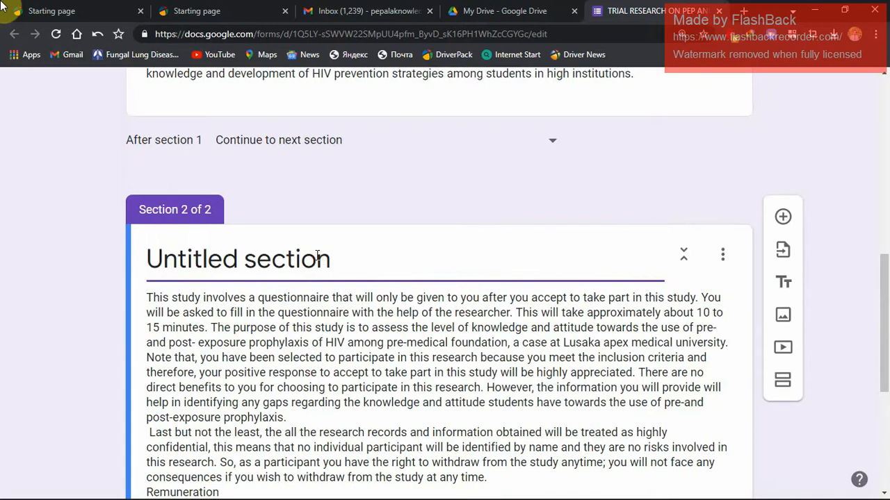
{"action": "triple_click", "coordinate": [318, 258]}
{"action": "key", "text": "ctrl+v"}
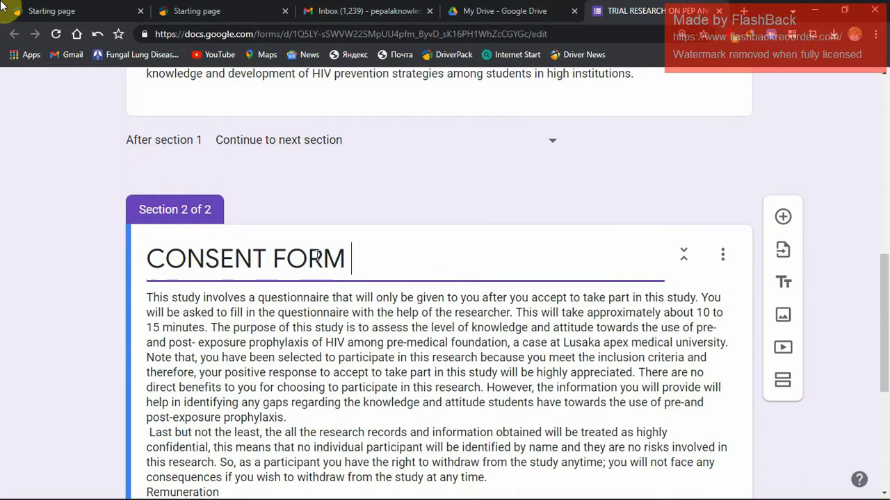
{"action": "left_click_drag", "start_coordinate": [880, 288], "coordinate": [887, 376]}
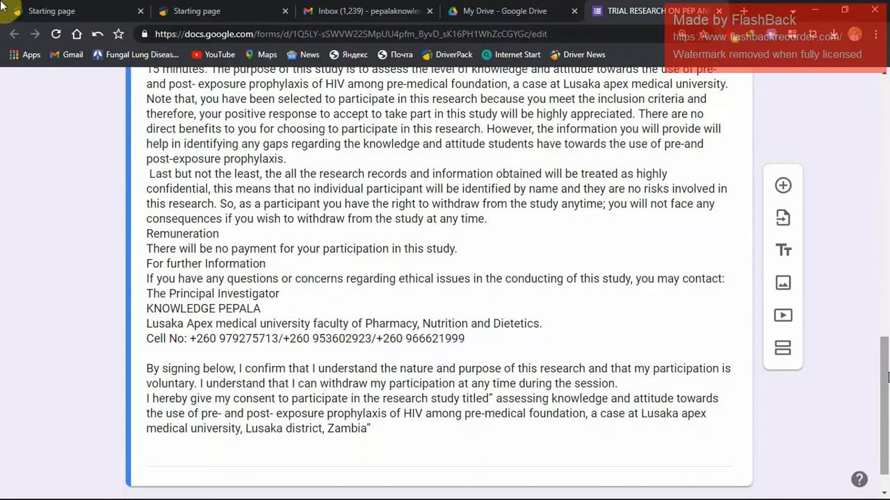
Insert a blank line before "For further Information" and before the "Last but not the least" paragraph in section 2's description.
{"action": "mouse_move", "coordinate": [887, 376]}
{"action": "left_mouse_down"}
{"action": "mouse_move", "coordinate": [886, 355]}
{"action": "mouse_move", "coordinate": [886, 371]}
{"action": "left_mouse_up"}
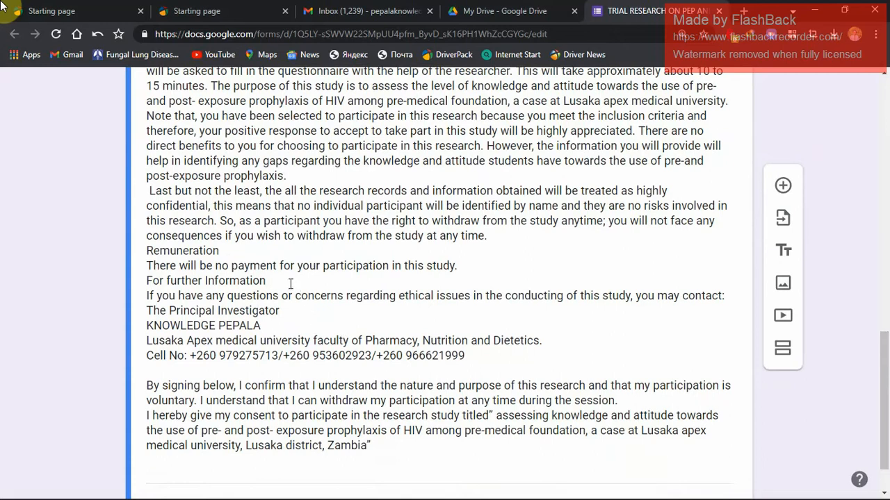
{"action": "left_click", "coordinate": [476, 255]}
{"action": "key", "text": "ctrl+a"}
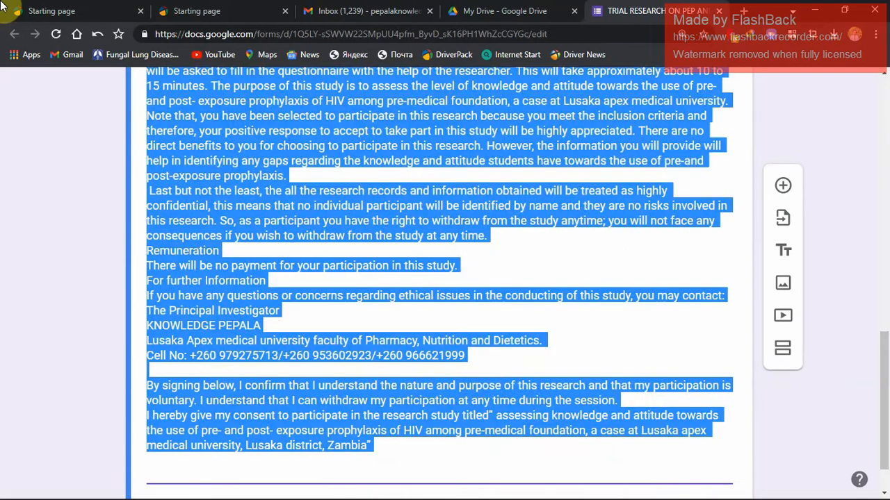
{"action": "left_click", "coordinate": [469, 260]}
{"action": "scroll", "coordinate": [471, 271], "scroll_direction": "up", "scroll_amount": 4}
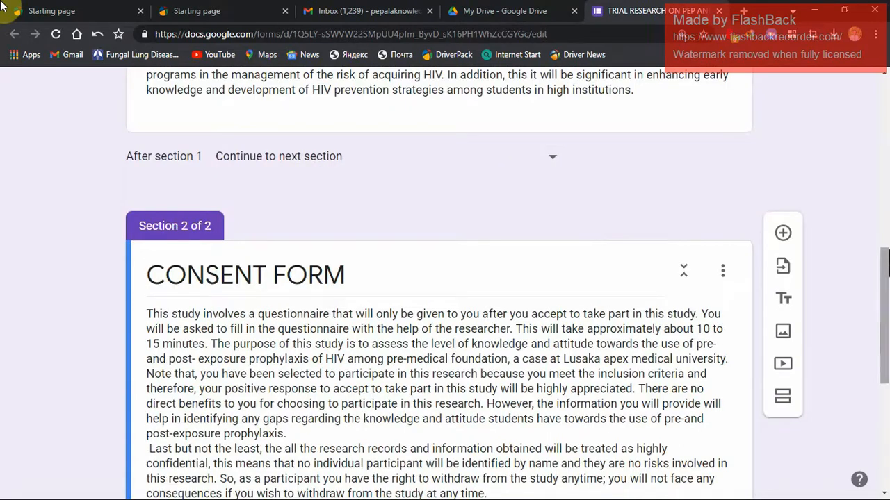
{"action": "left_click_drag", "start_coordinate": [886, 272], "coordinate": [882, 359]}
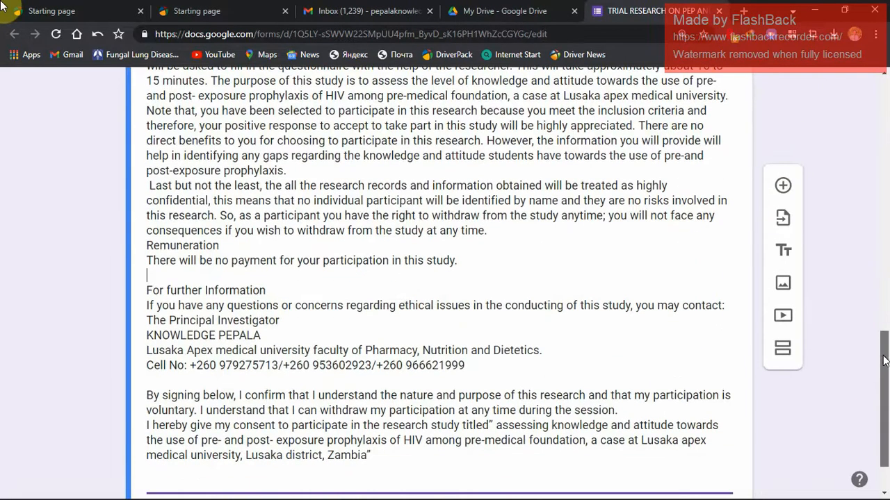
{"action": "left_click", "coordinate": [340, 166]}
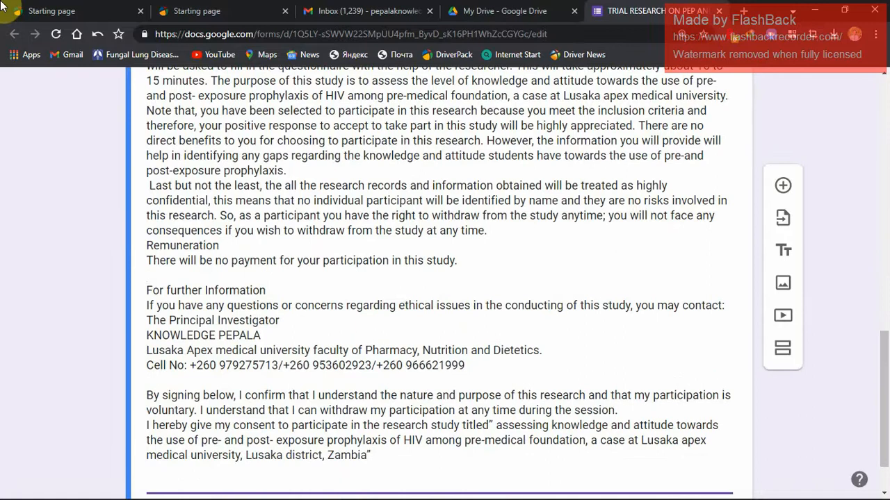
{"action": "key", "text": "Return"}
{"action": "scroll", "coordinate": [341, 168], "scroll_direction": "up", "scroll_amount": 2}
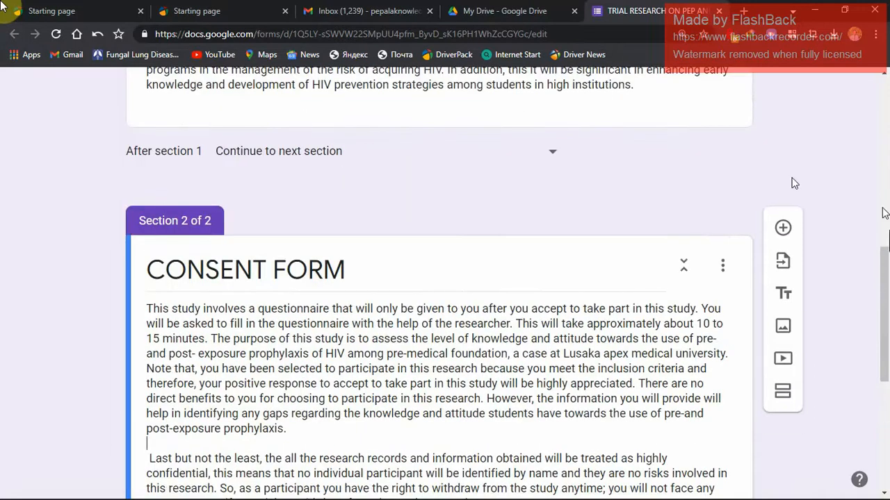
Delete the words "signing below" from the start of the consent paragraph in section 2's description.
{"action": "left_click_drag", "start_coordinate": [883, 257], "coordinate": [884, 358]}
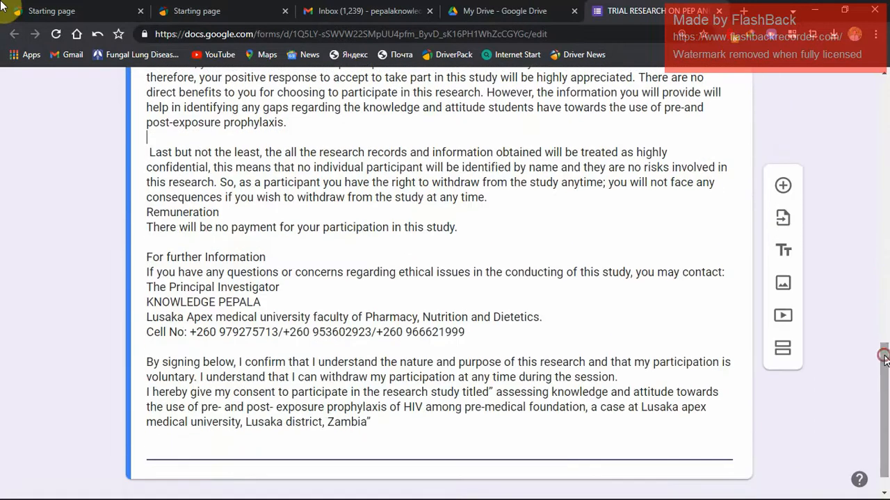
{"action": "left_click", "coordinate": [235, 362]}
{"action": "scroll", "coordinate": [235, 362], "scroll_direction": "up", "scroll_amount": 4}
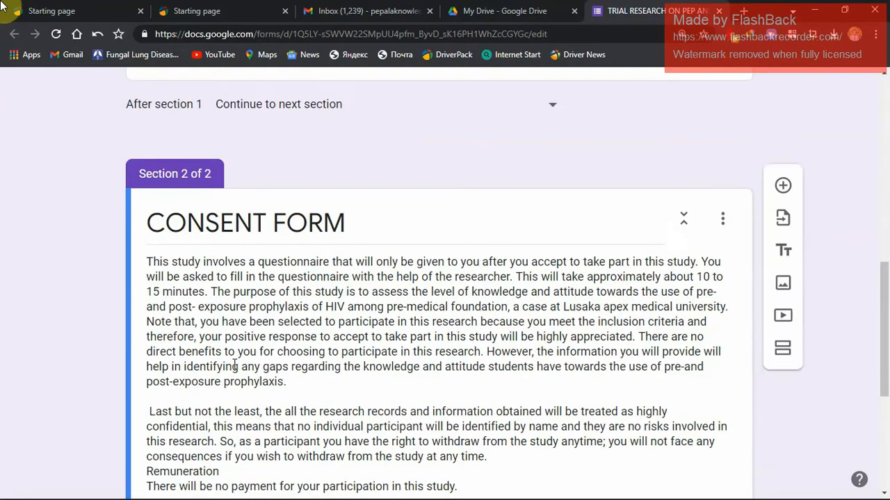
{"action": "left_click_drag", "start_coordinate": [886, 317], "coordinate": [887, 407]}
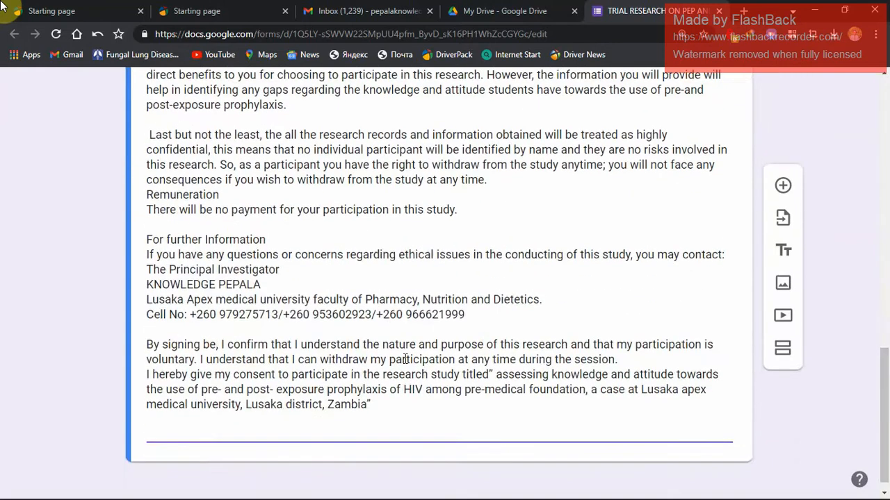
{"action": "scroll", "coordinate": [405, 359], "scroll_direction": "up", "scroll_amount": 4}
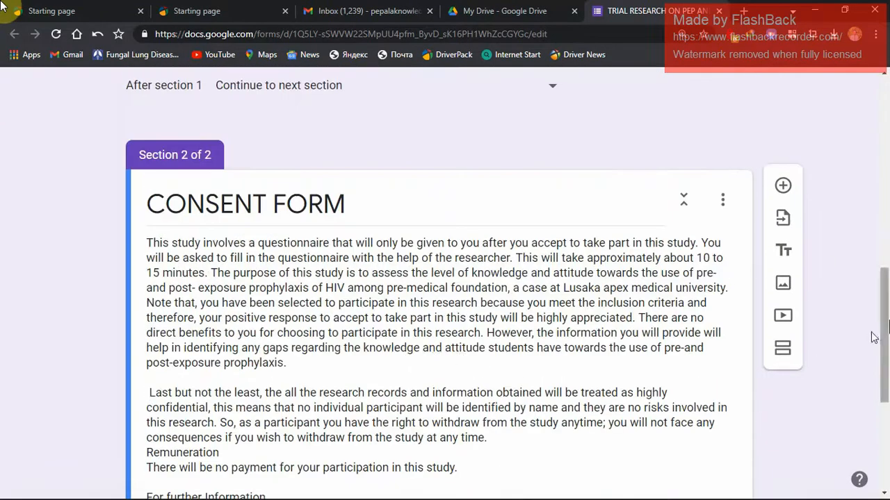
{"action": "scroll", "coordinate": [874, 338], "scroll_direction": "down", "scroll_amount": 4}
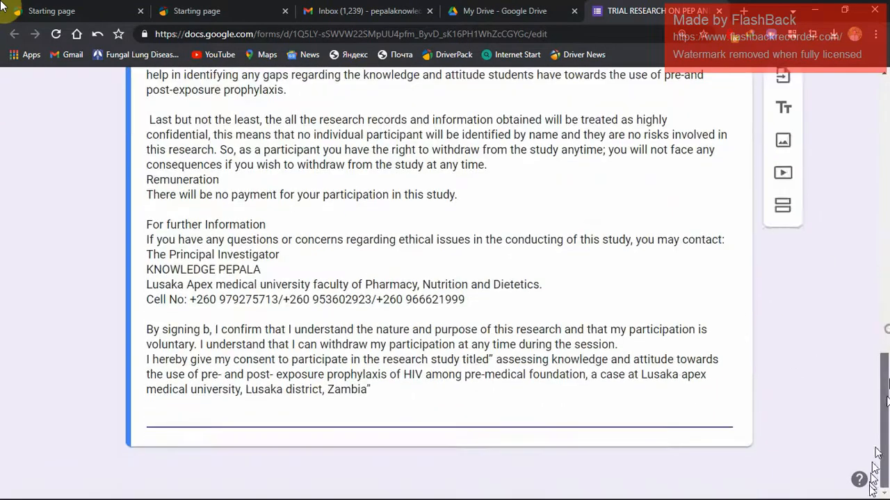
{"action": "double_click", "coordinate": [207, 329]}
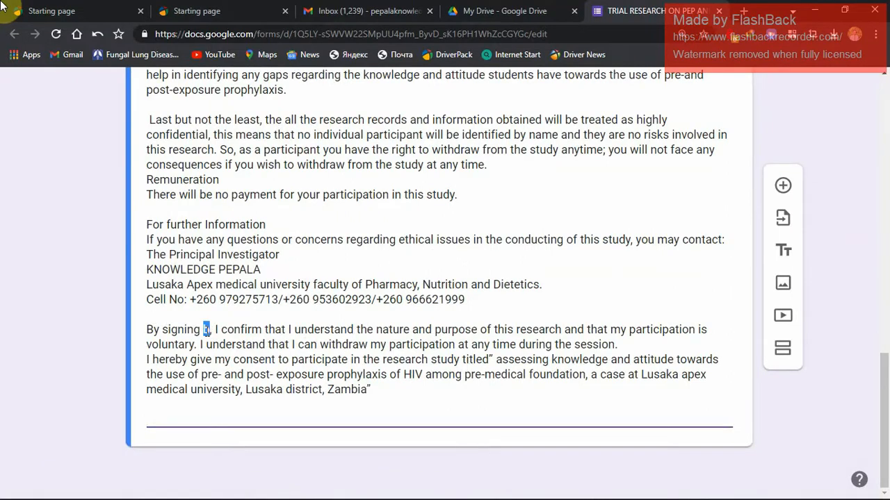
{"action": "scroll", "coordinate": [207, 329], "scroll_direction": "up", "scroll_amount": 4}
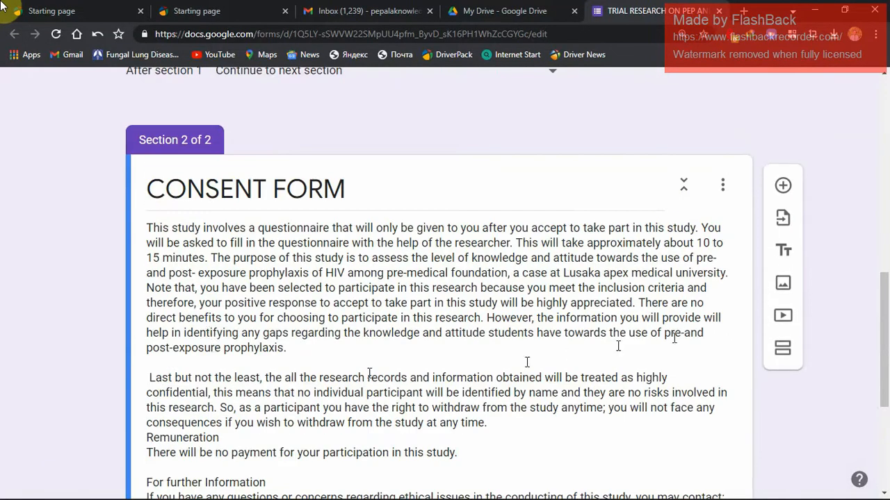
{"action": "left_click_drag", "start_coordinate": [883, 306], "coordinate": [883, 391]}
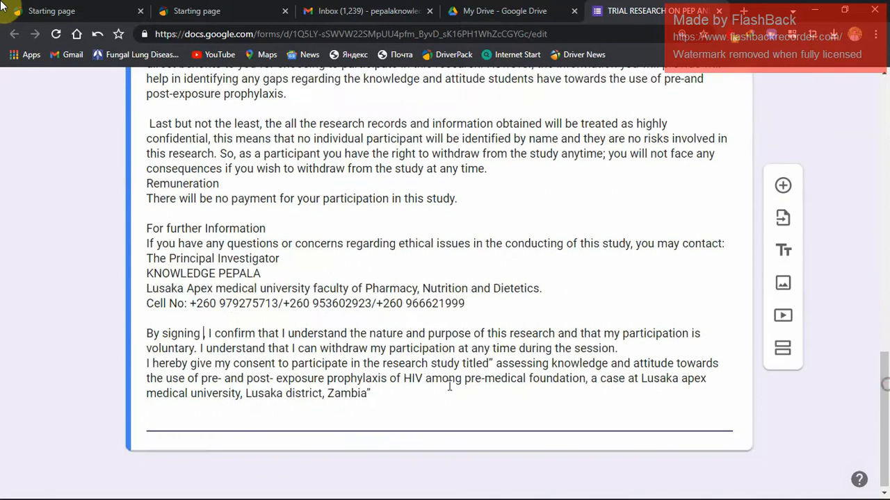
{"action": "left_click_drag", "start_coordinate": [203, 334], "coordinate": [158, 336]}
{"action": "scroll", "coordinate": [162, 338], "scroll_direction": "up", "scroll_amount": 4}
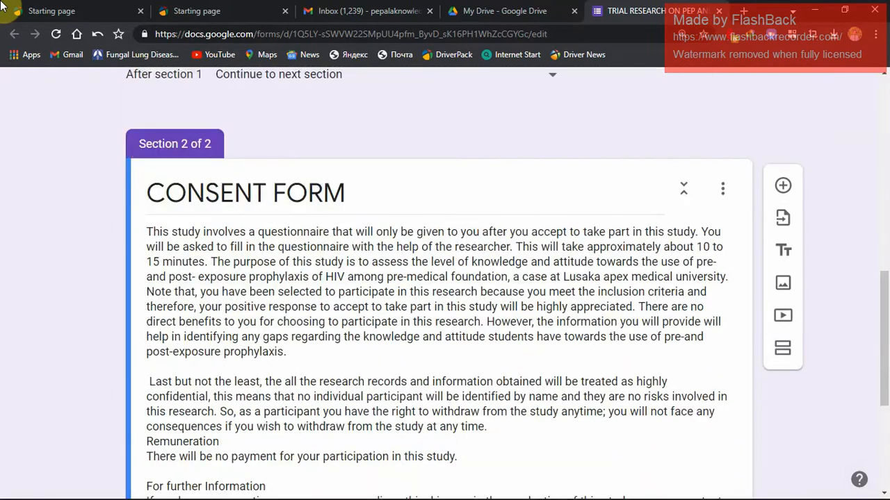
Insert "agreeing" after "By" in the consent paragraph of section 2's description.
{"action": "scroll", "coordinate": [539, 314], "scroll_direction": "down", "scroll_amount": 3}
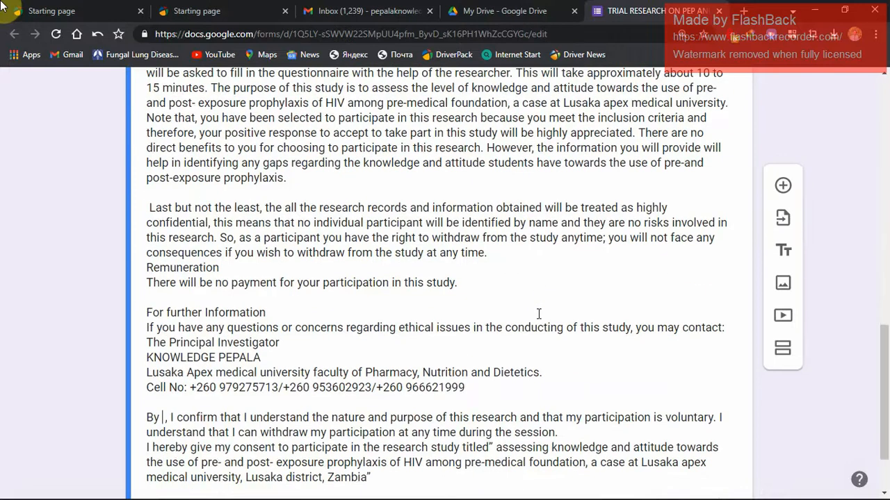
{"action": "type", "text": "ag"}
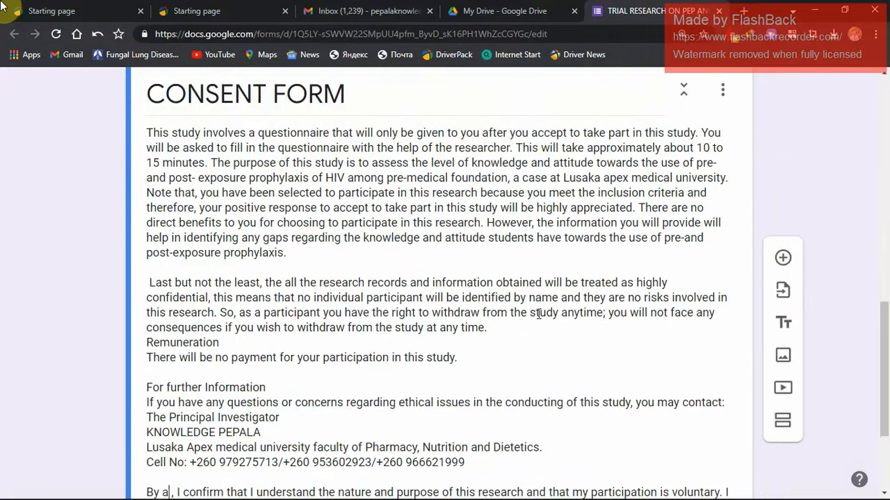
{"action": "scroll", "coordinate": [539, 314], "scroll_direction": "up", "scroll_amount": 2}
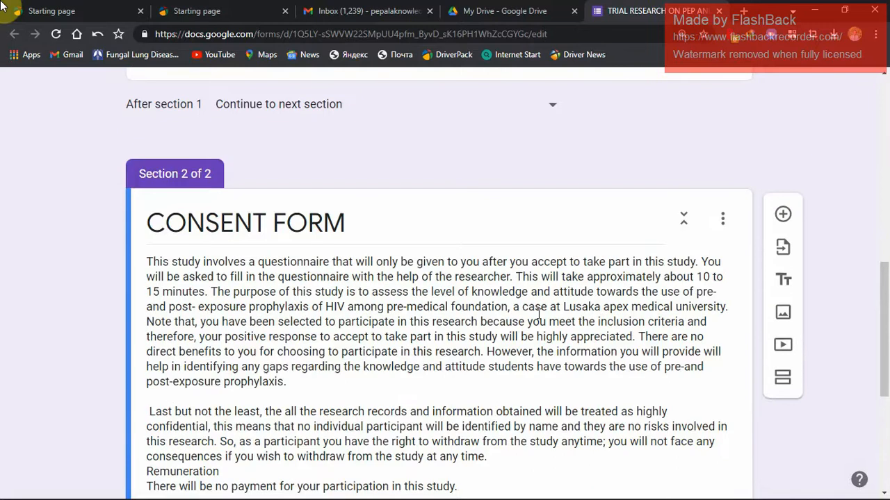
{"action": "scroll", "coordinate": [539, 314], "scroll_direction": "down", "scroll_amount": 2}
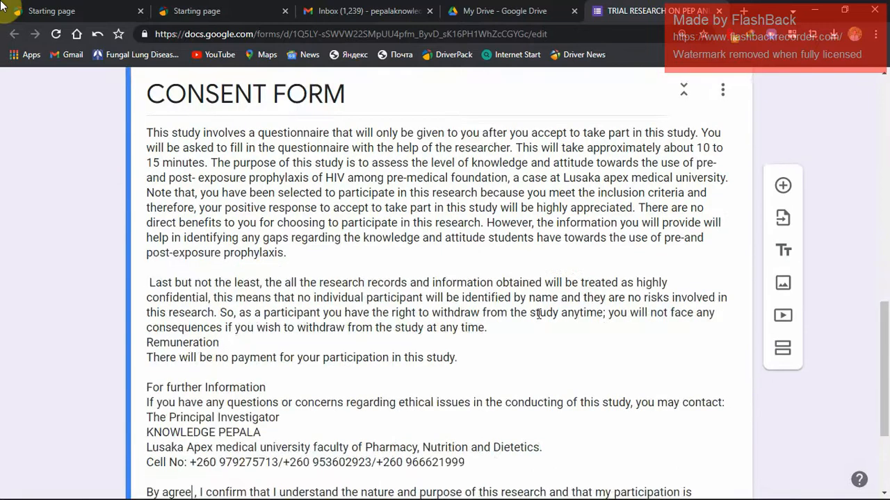
{"action": "scroll", "coordinate": [538, 314], "scroll_direction": "up", "scroll_amount": 2}
{"action": "type", "text": "eing"}
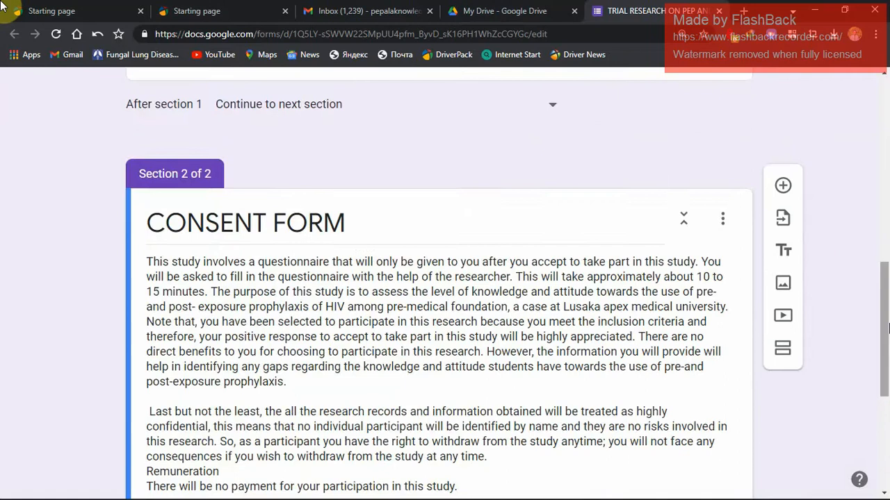
{"action": "left_click_drag", "start_coordinate": [884, 325], "coordinate": [885, 412]}
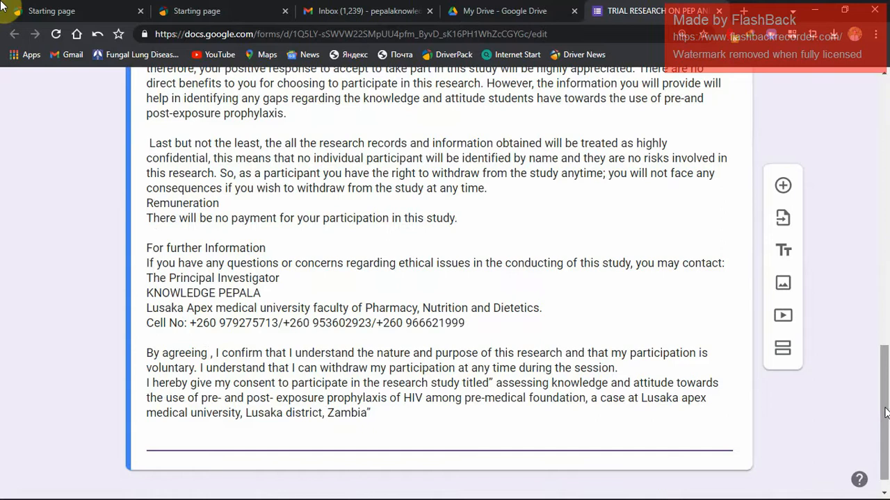
Add a multiple choice question to section 2 reading "I AGREE TO THE ABOVE STATEMENT AND PARTICIPATE IN THIS RESEARCH".
{"action": "left_click_drag", "start_coordinate": [885, 412], "coordinate": [885, 428]}
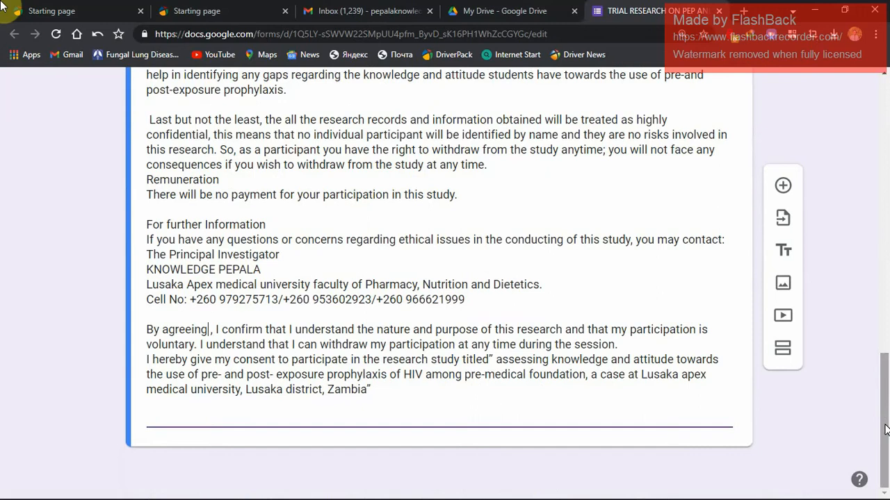
{"action": "left_click", "coordinate": [782, 186]}
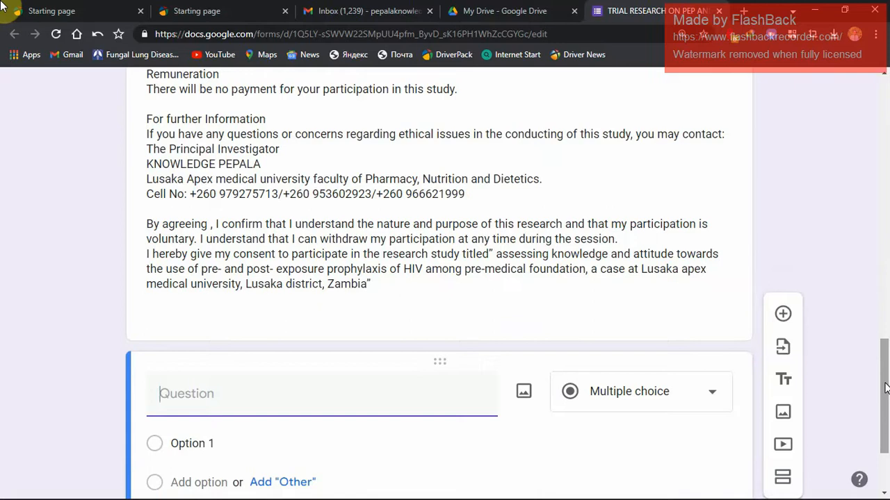
{"action": "type", "text": "I AGREE TO TH"}
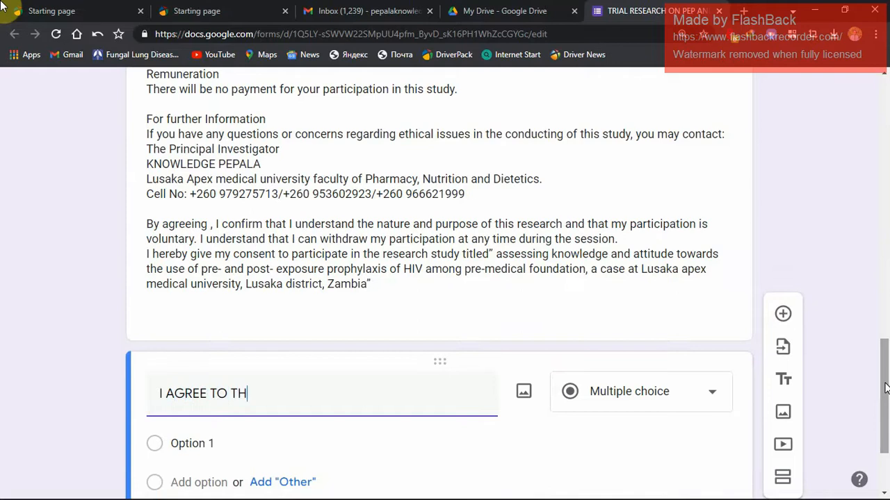
{"action": "type", "text": "E ABOVE STA"}
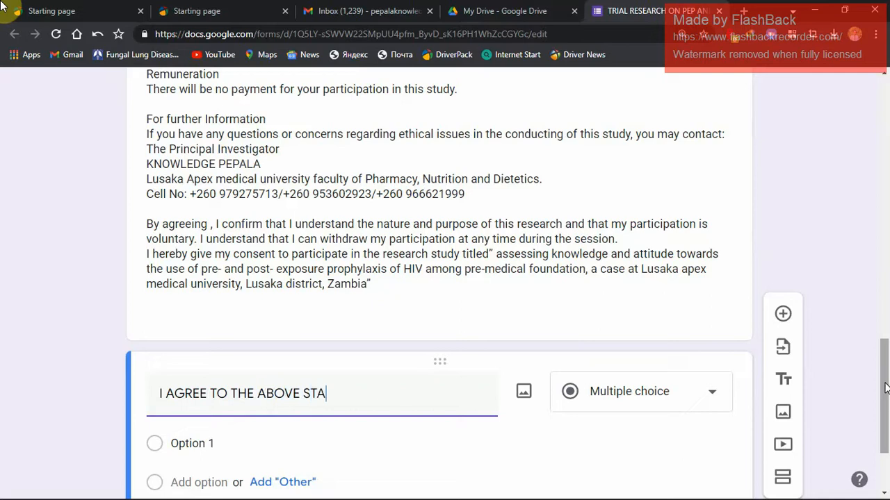
{"action": "type", "text": "TEMENT"}
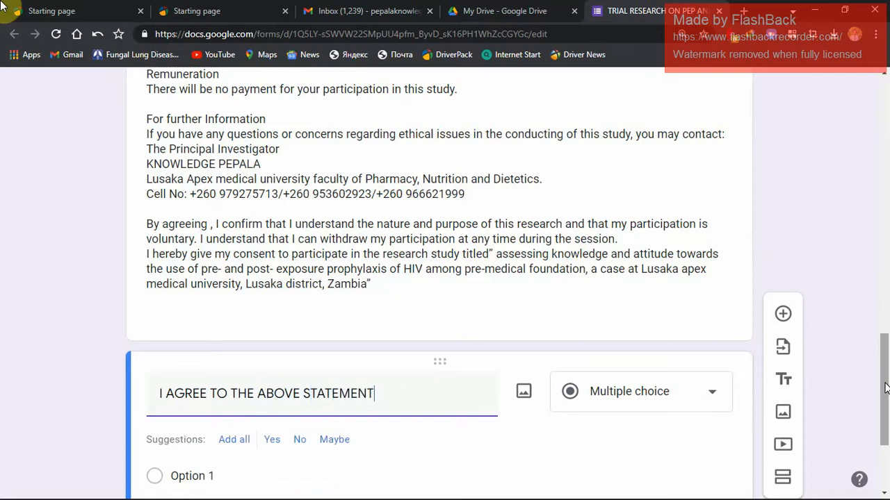
{"action": "type", "text": " AND"}
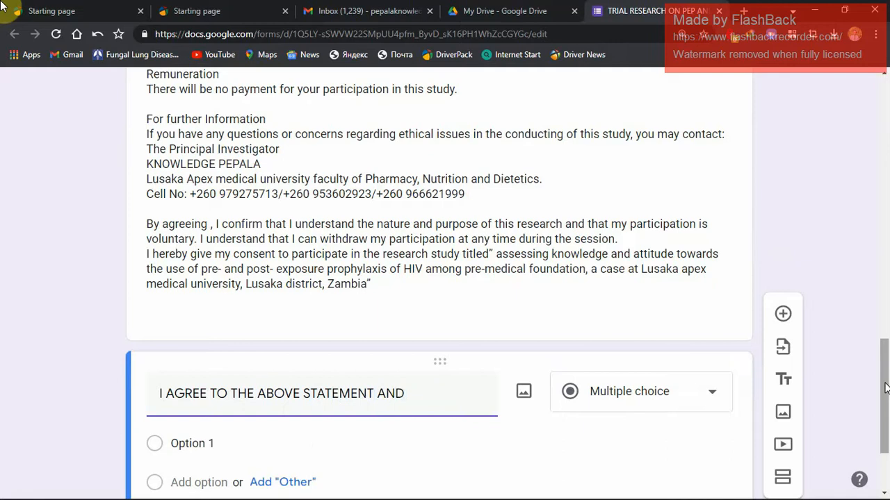
{"action": "type", "text": " I W"}
{"action": "key", "text": "BackSpace"}
{"action": "key", "text": "BackSpace"}
{"action": "key", "text": "BackSpace"}
{"action": "key", "text": "BackSpace"}
{"action": "type", "text": "POAT"}
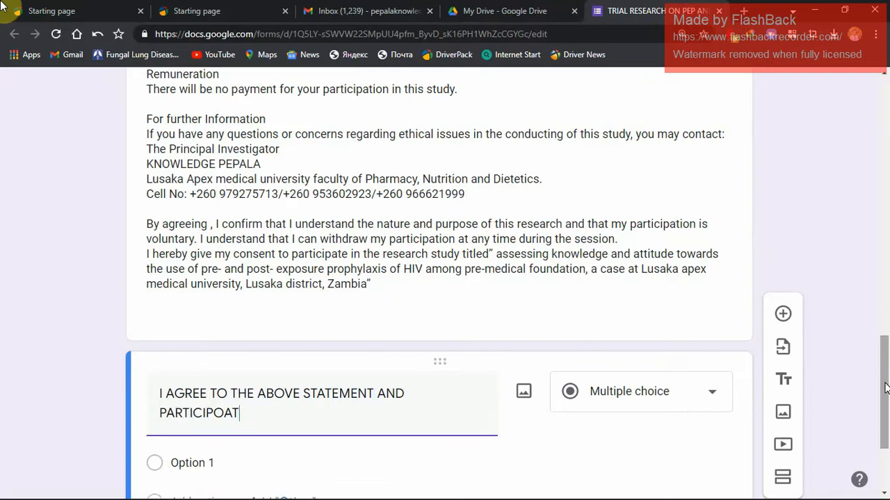
{"action": "key", "text": "BackSpace"}
{"action": "key", "text": "BackSpace"}
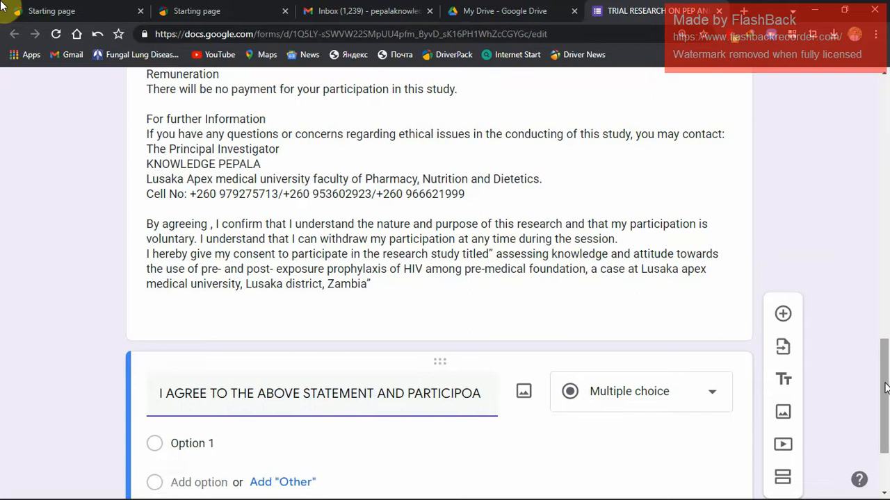
{"action": "key", "text": "BackSpace"}
{"action": "type", "text": "ATE"}
{"action": "type", "text": " IN THE"}
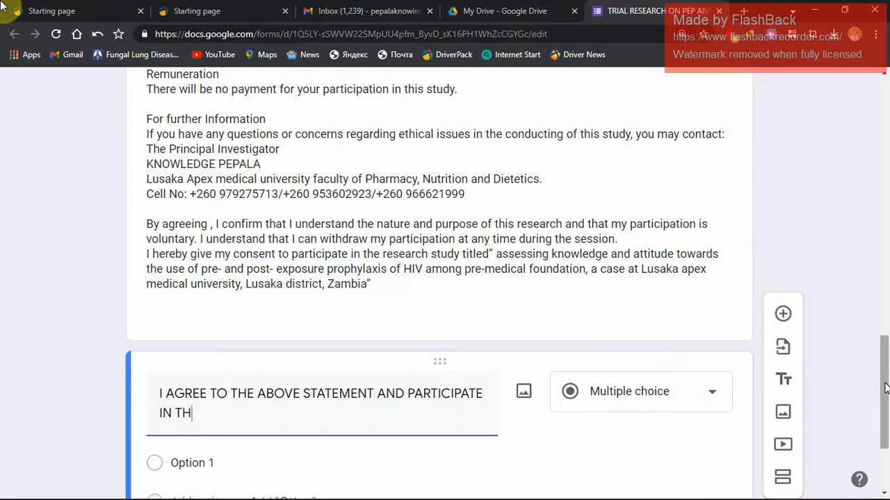
{"action": "type", "text": "IOS RESERA"}
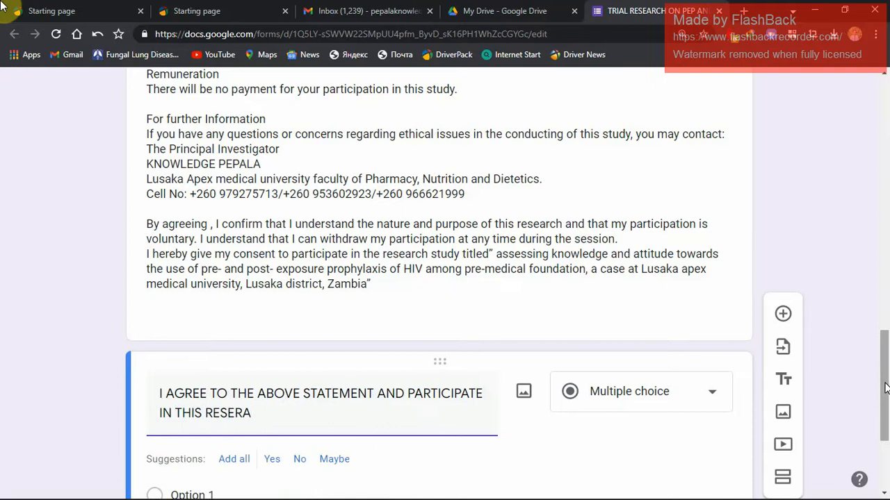
{"action": "type", "text": "C"}
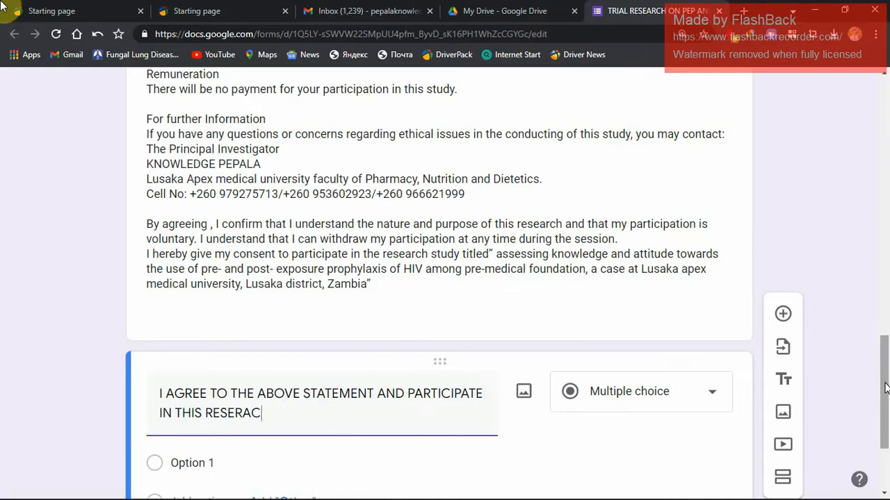
{"action": "key", "text": "BackSpace"}
{"action": "key", "text": "BackSpace"}
{"action": "key", "text": "BackSpace"}
{"action": "type", "text": "ARCG"}
Set the agreement question's first option to "AGREE" and make the question required.
{"action": "left_click", "coordinate": [887, 271]}
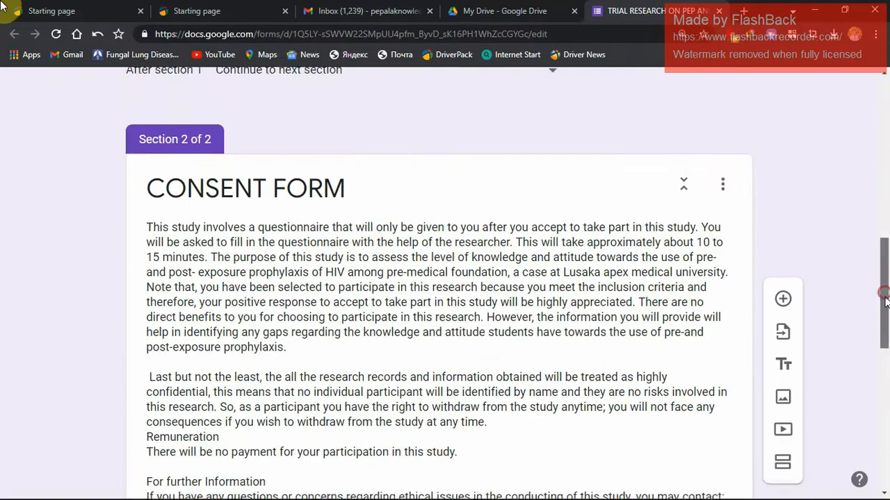
{"action": "left_click_drag", "start_coordinate": [884, 297], "coordinate": [882, 416]}
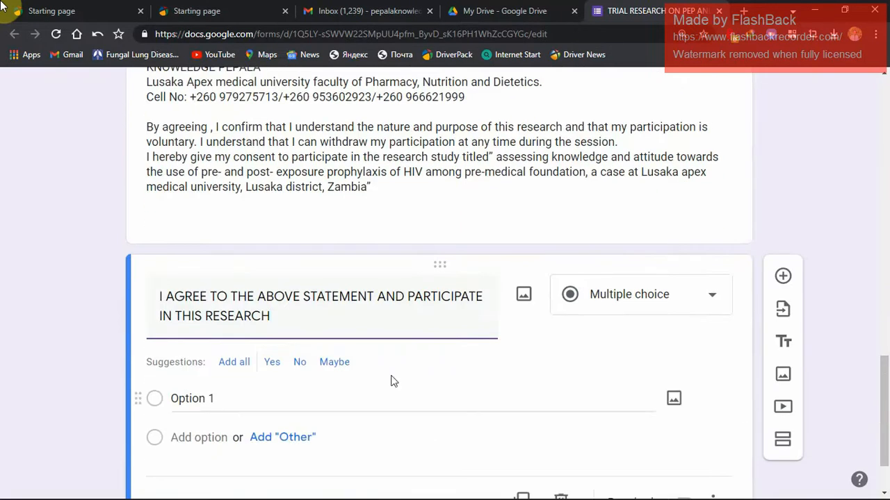
{"action": "left_click", "coordinate": [208, 400]}
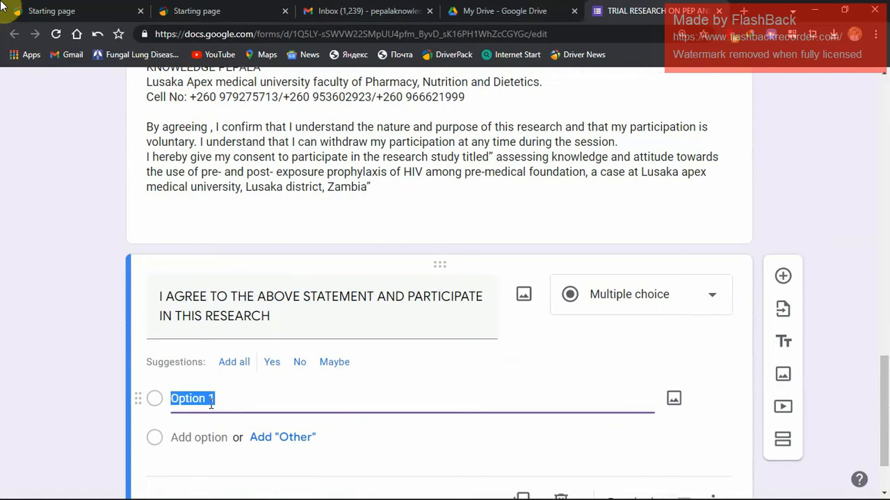
{"action": "type", "text": "A"}
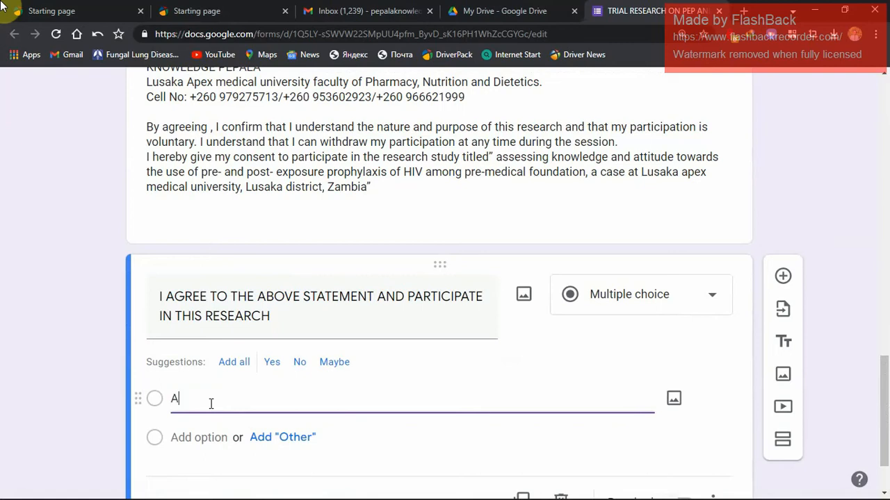
{"action": "type", "text": "GREE"}
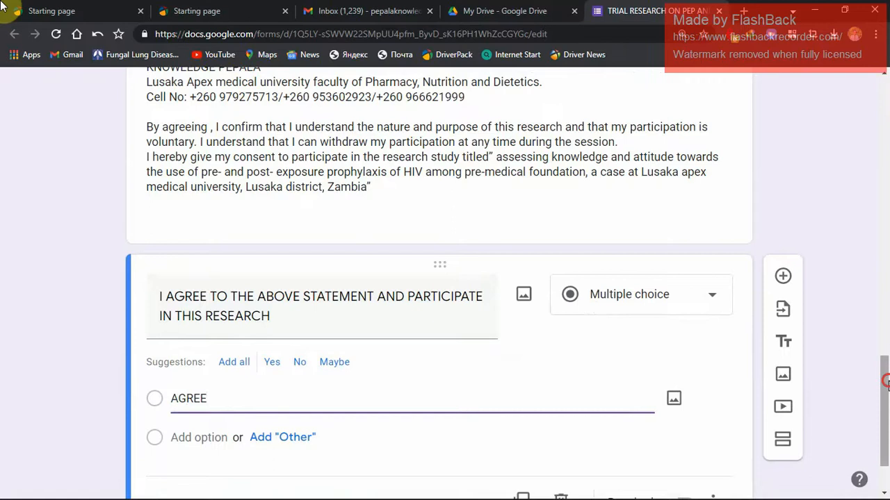
{"action": "scroll", "coordinate": [880, 367], "scroll_direction": "down", "scroll_amount": 1}
{"action": "left_click", "coordinate": [674, 424]}
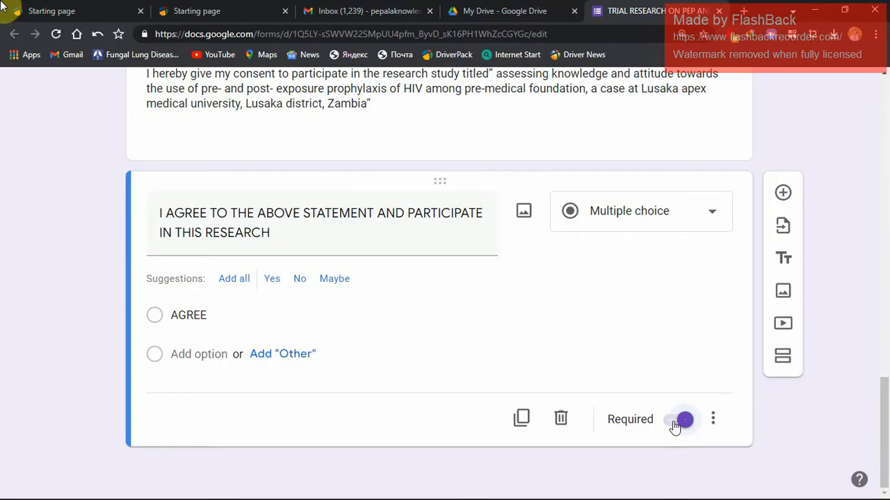
Preview the form, go through the introduction and consent pages down to the agreement question, and close the preview.
{"action": "left_click_drag", "start_coordinate": [881, 393], "coordinate": [885, 167]}
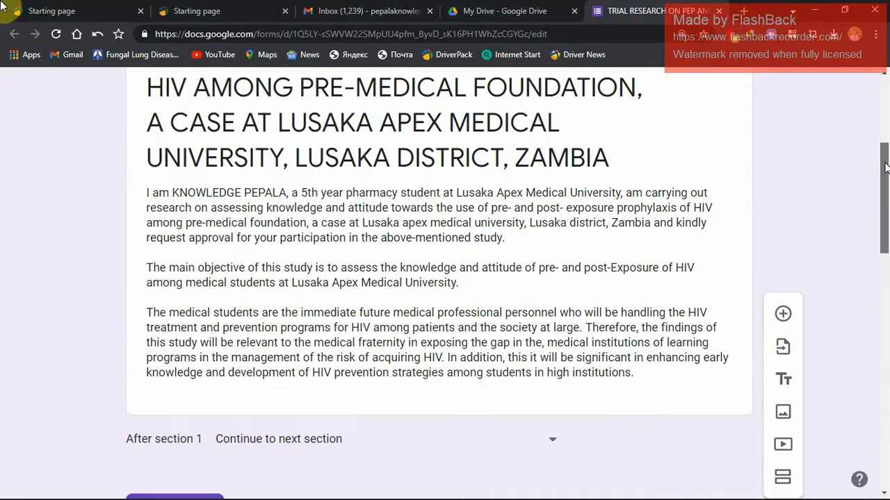
{"action": "left_click_drag", "start_coordinate": [885, 167], "coordinate": [888, 101]}
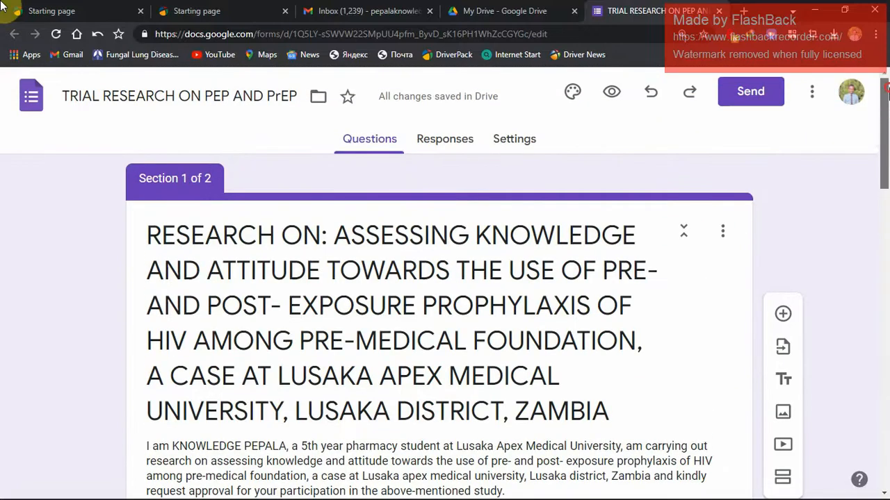
{"action": "left_click", "coordinate": [615, 92]}
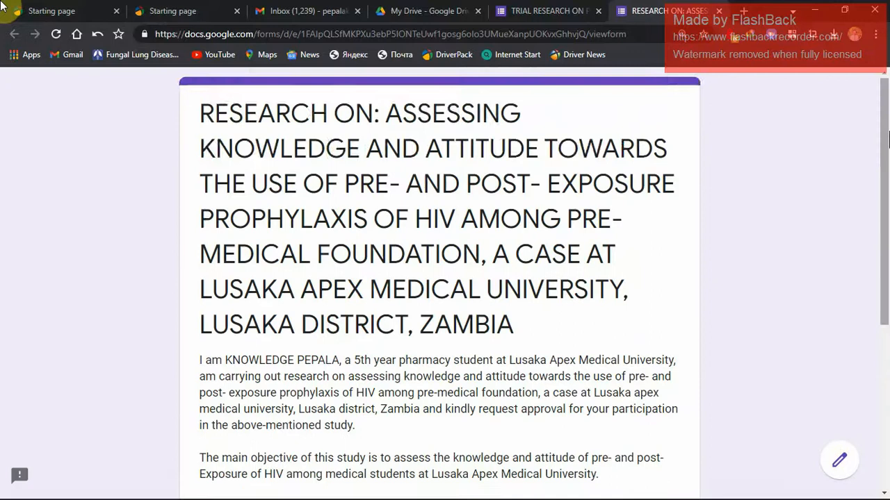
{"action": "left_click_drag", "start_coordinate": [887, 126], "coordinate": [887, 182]}
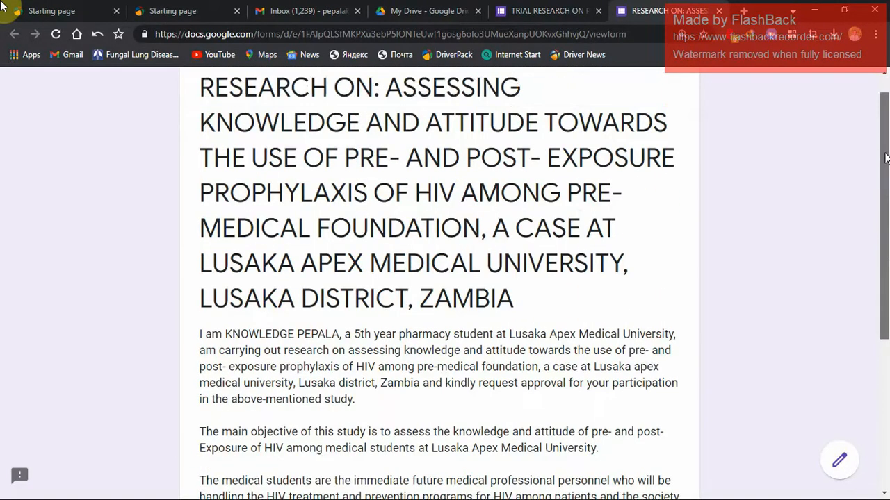
{"action": "scroll", "coordinate": [887, 173], "scroll_direction": "down", "scroll_amount": 2}
{"action": "scroll", "coordinate": [887, 172], "scroll_direction": "down", "scroll_amount": 1}
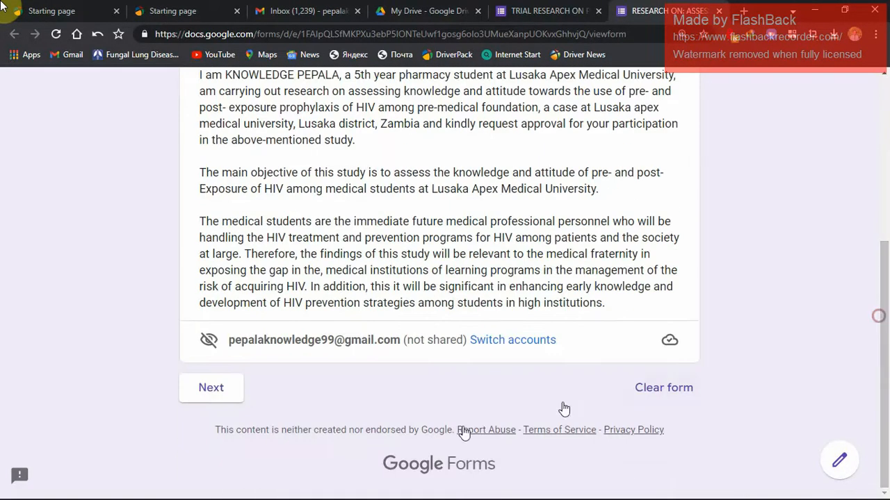
{"action": "left_click", "coordinate": [206, 395]}
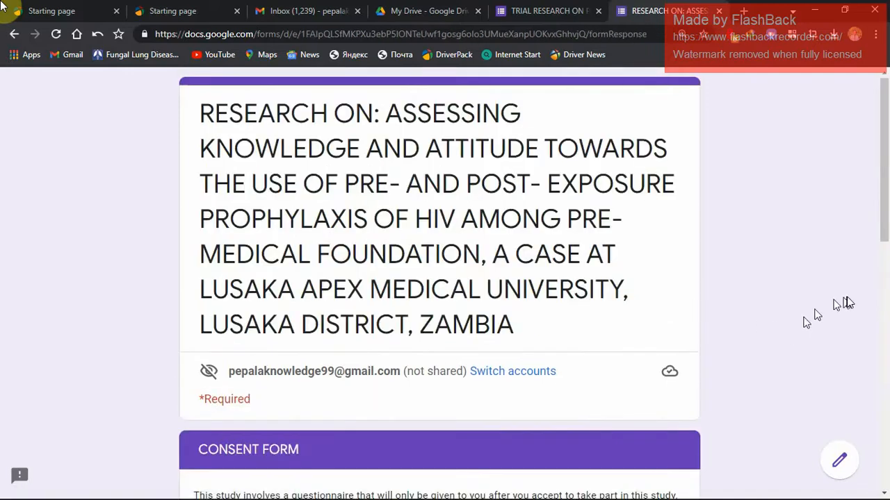
{"action": "left_click_drag", "start_coordinate": [887, 215], "coordinate": [883, 433]}
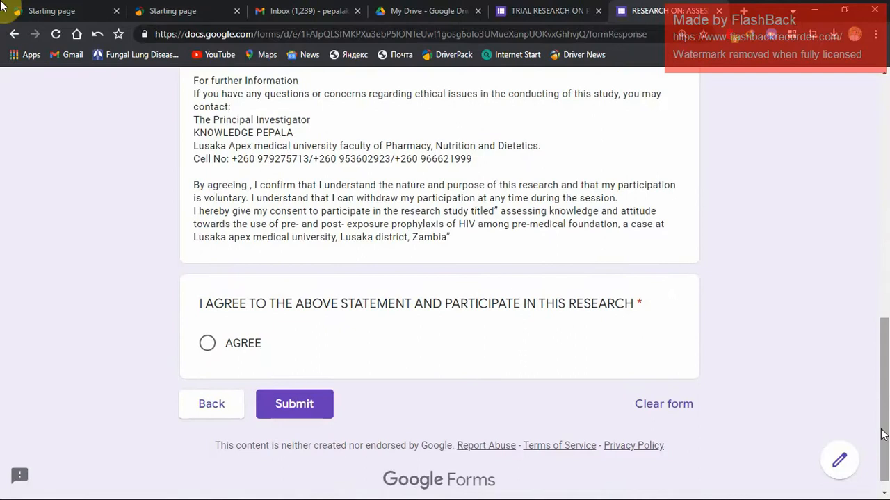
{"action": "left_click", "coordinate": [719, 11]}
Add a new section after the agreement question.
{"action": "left_click_drag", "start_coordinate": [883, 187], "coordinate": [862, 469]}
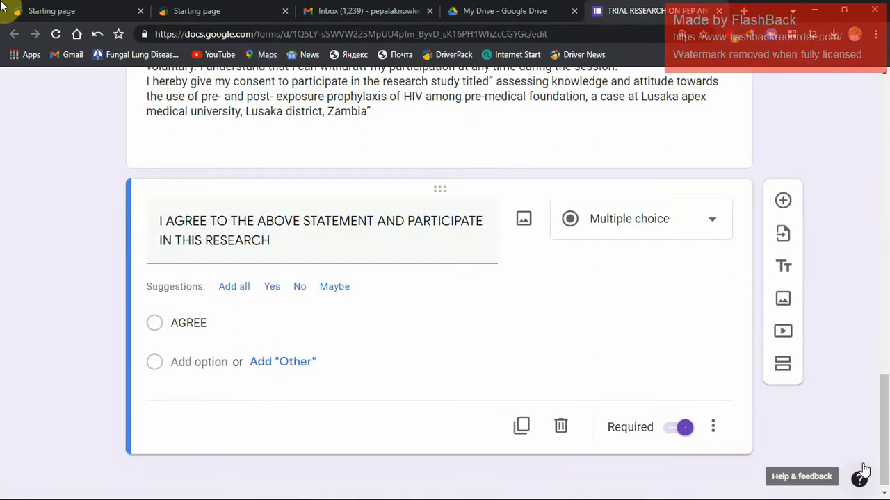
{"action": "left_click", "coordinate": [782, 369]}
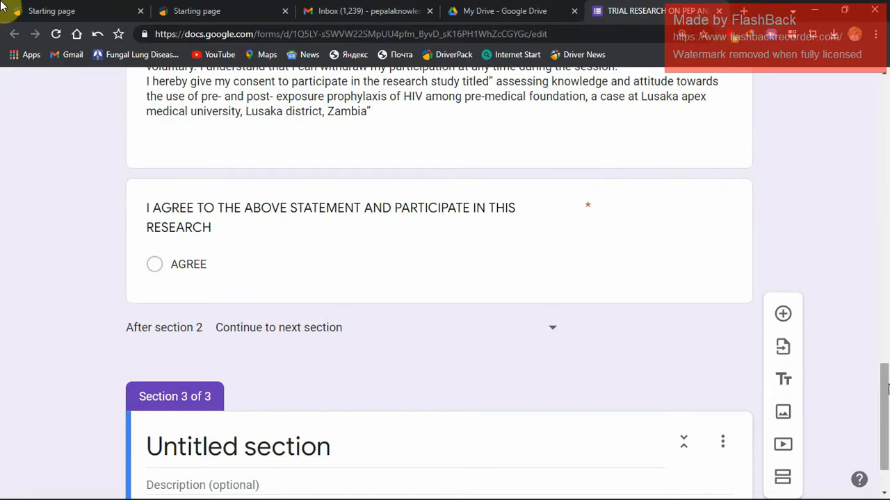
{"action": "left_click_drag", "start_coordinate": [888, 390], "coordinate": [878, 415]}
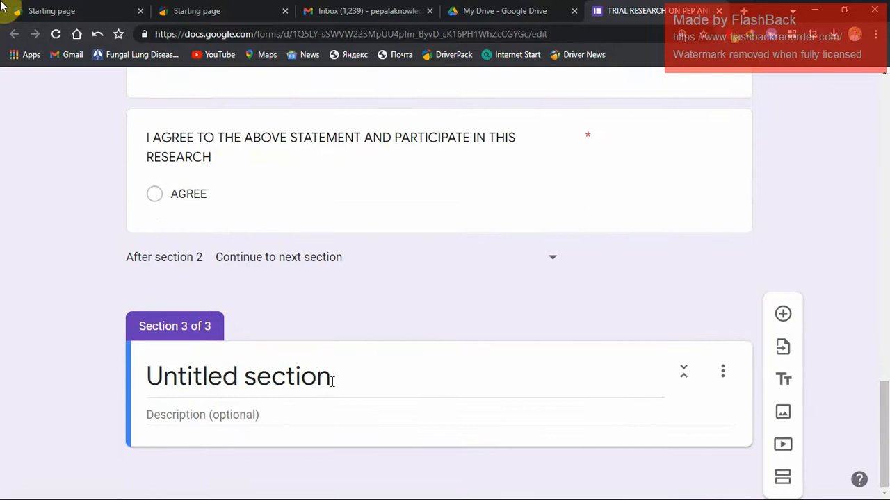
Switch to the QUESTINAOR document in Word and place it side by side with the form, showing the untitled section 3.
{"action": "key", "text": "alt+Tab"}
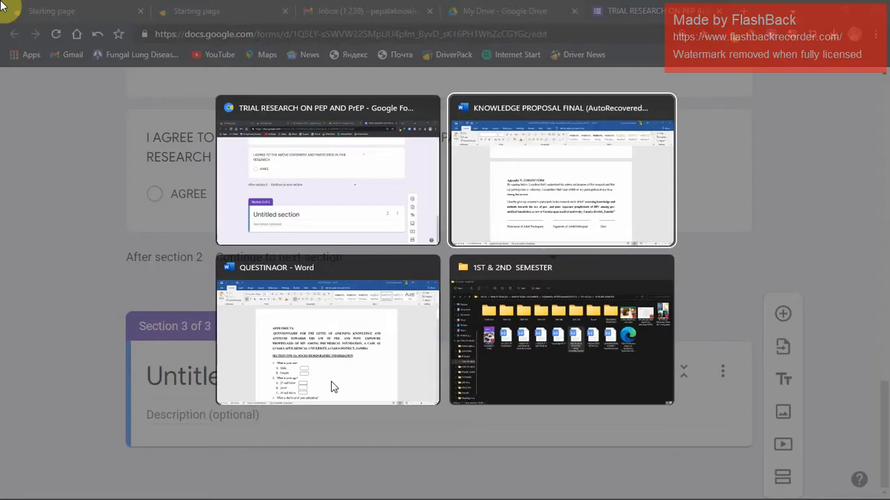
{"action": "left_click", "coordinate": [331, 386]}
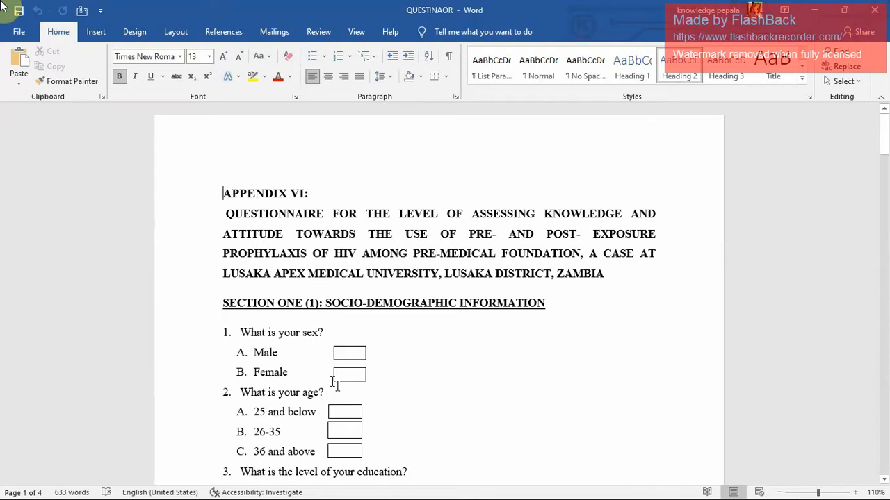
{"action": "key", "text": "super+Right"}
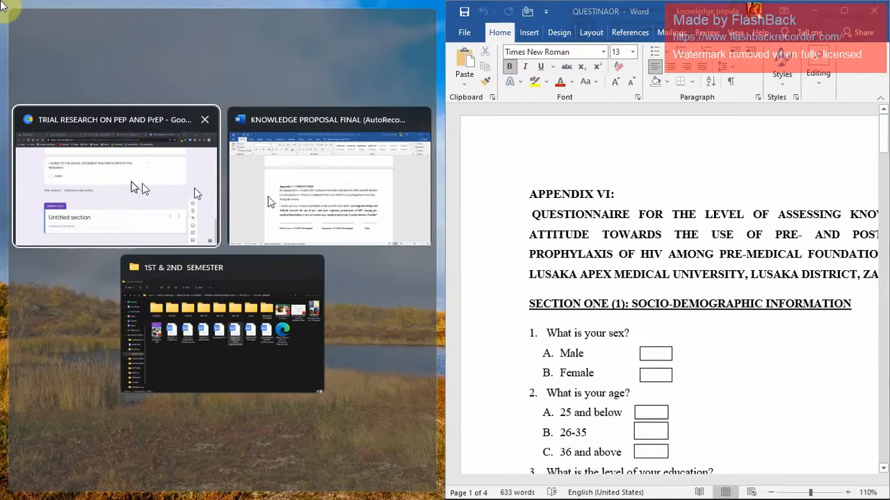
{"action": "left_click", "coordinate": [135, 185]}
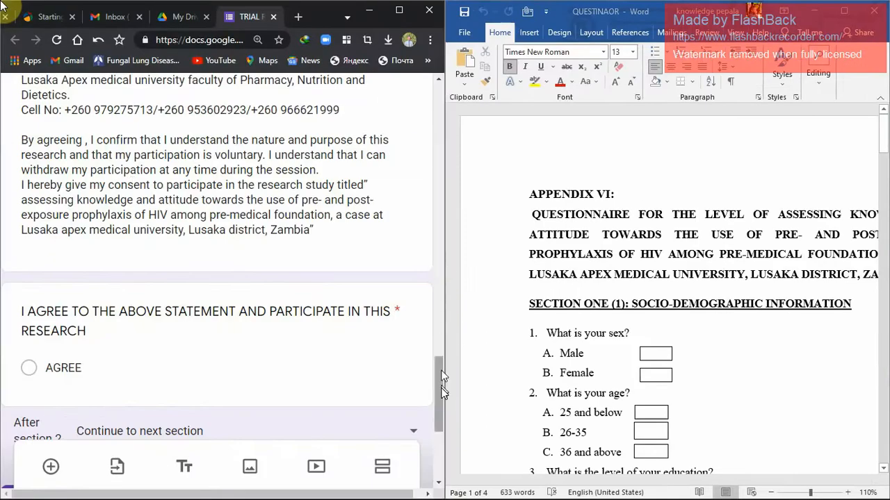
{"action": "left_click_drag", "start_coordinate": [442, 389], "coordinate": [439, 439]}
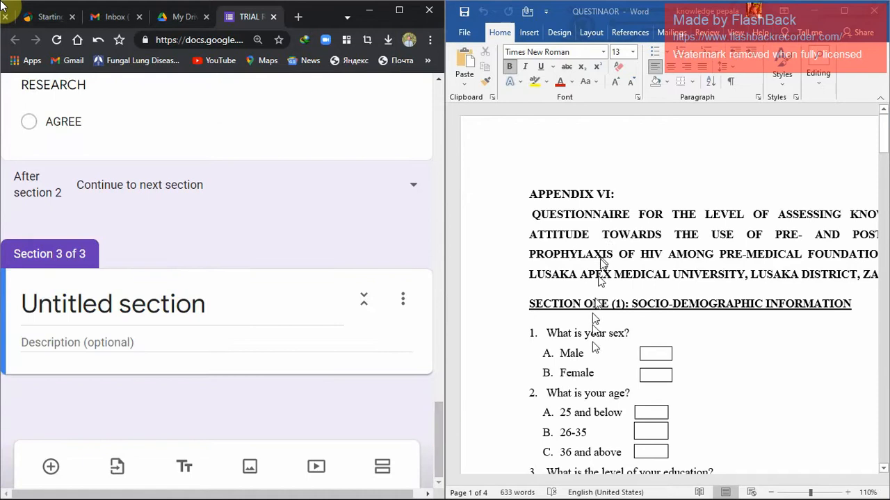
Copy "SOCIO-DEMOGRAPHIC INFORMATION" from the questionnaire document's section heading into section 3's description.
{"action": "left_click", "coordinate": [660, 299]}
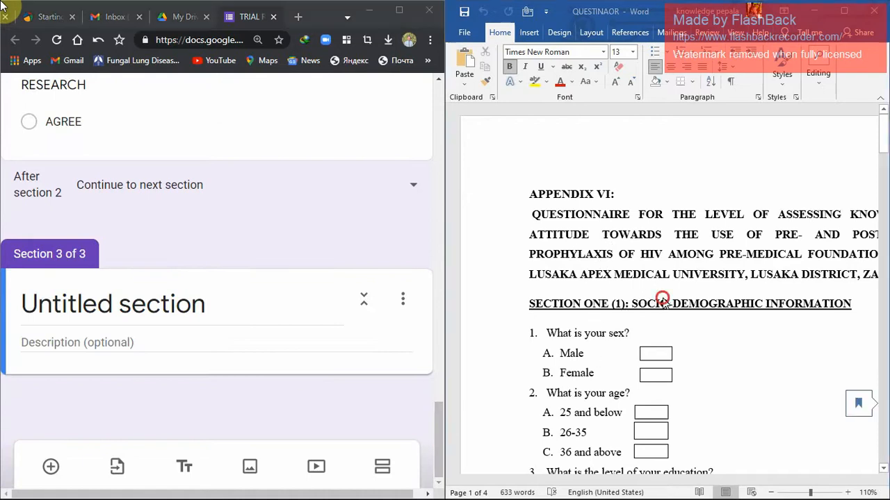
{"action": "left_click_drag", "start_coordinate": [850, 303], "coordinate": [646, 304]}
{"action": "key", "text": "ctrl+c"}
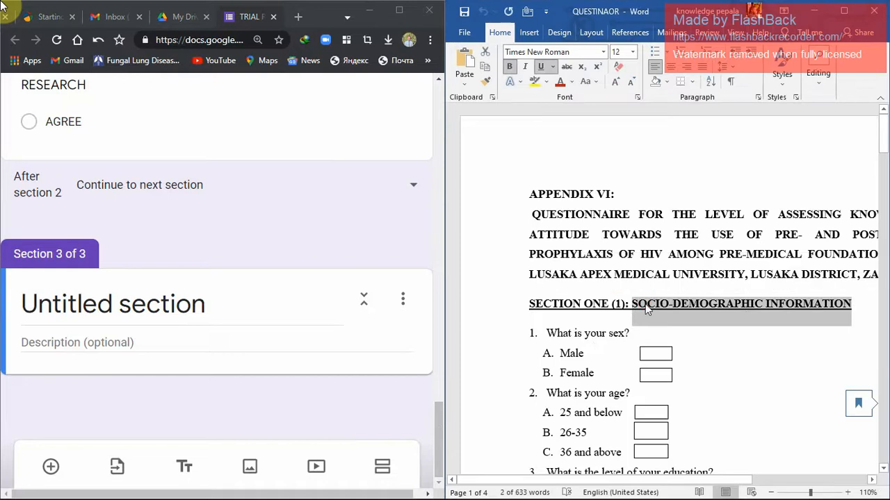
{"action": "left_click", "coordinate": [233, 338]}
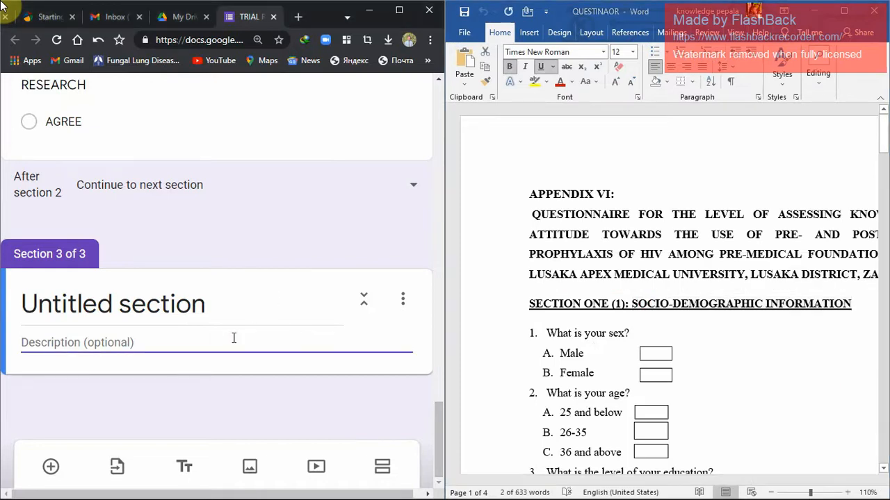
{"action": "key", "text": "ctrl+v"}
Title section 3 "SECTION ONE".
{"action": "left_click", "coordinate": [214, 304]}
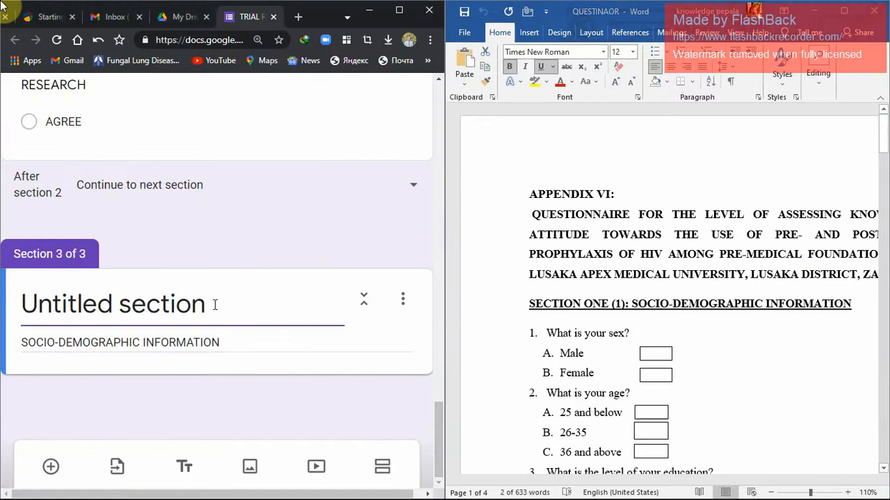
{"action": "key", "text": "ctrl+a"}
{"action": "type", "text": "S"}
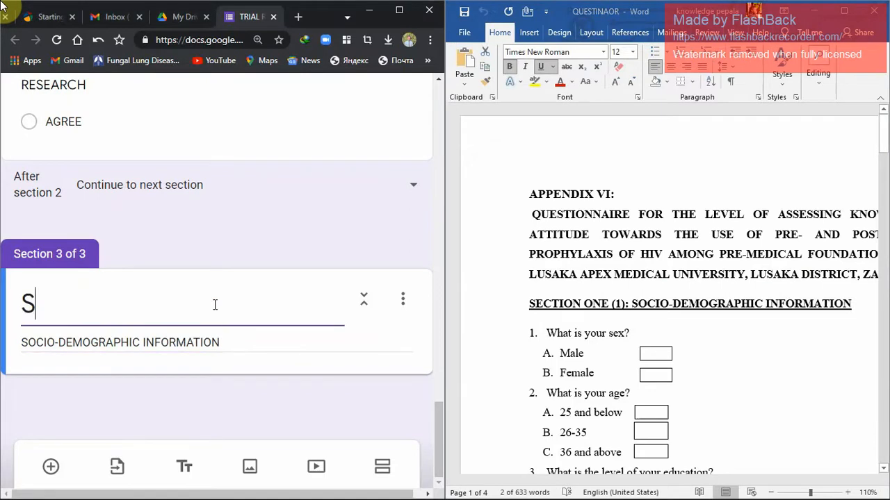
{"action": "type", "text": "ECTION I"}
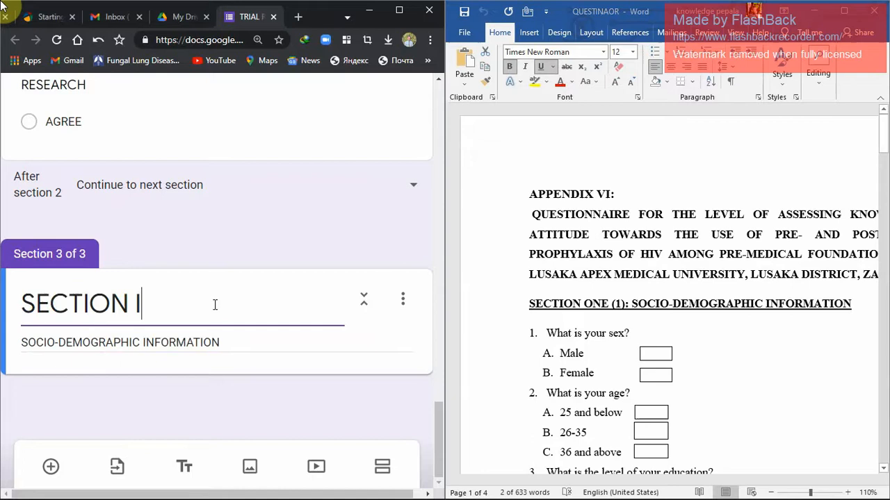
{"action": "key", "text": "BackSpace"}
{"action": "type", "text": "ONE"}
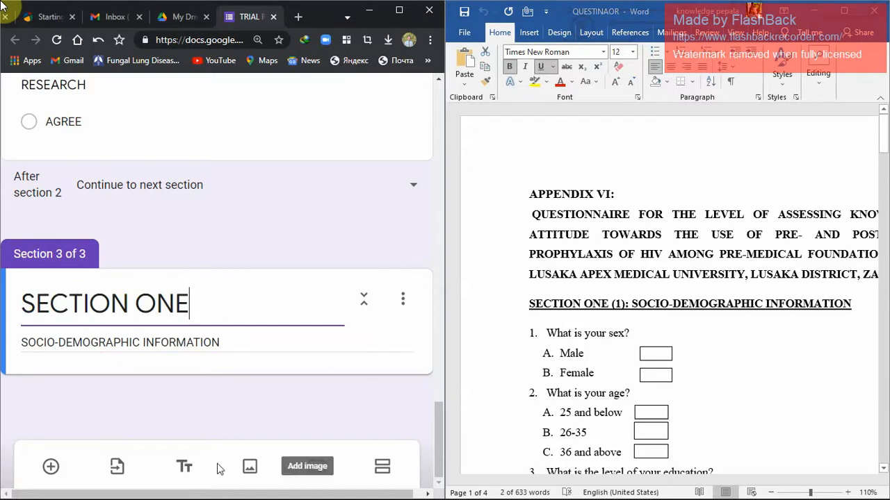
Add a question to section 3 with the text "1. What is your sex?" copied from the questionnaire document.
{"action": "left_click", "coordinate": [50, 466]}
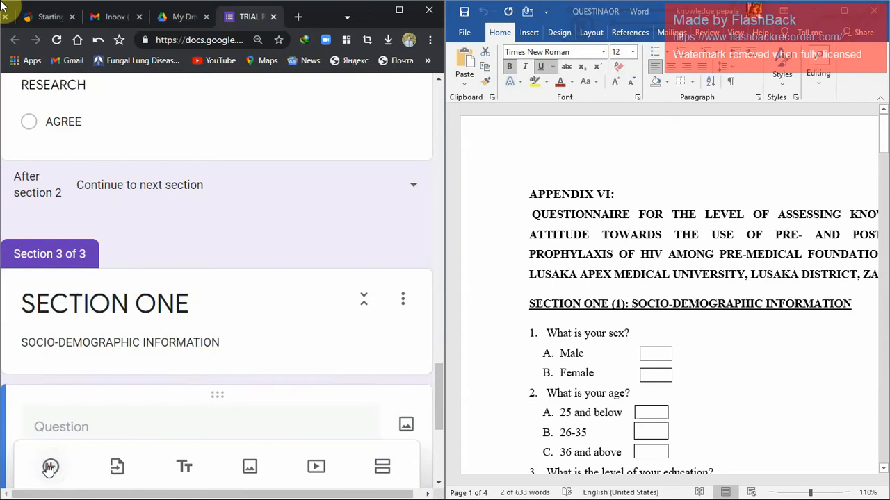
{"action": "left_click", "coordinate": [629, 336]}
{"action": "left_click_drag", "start_coordinate": [629, 334], "coordinate": [558, 336]}
{"action": "key", "text": "ctrl+c"}
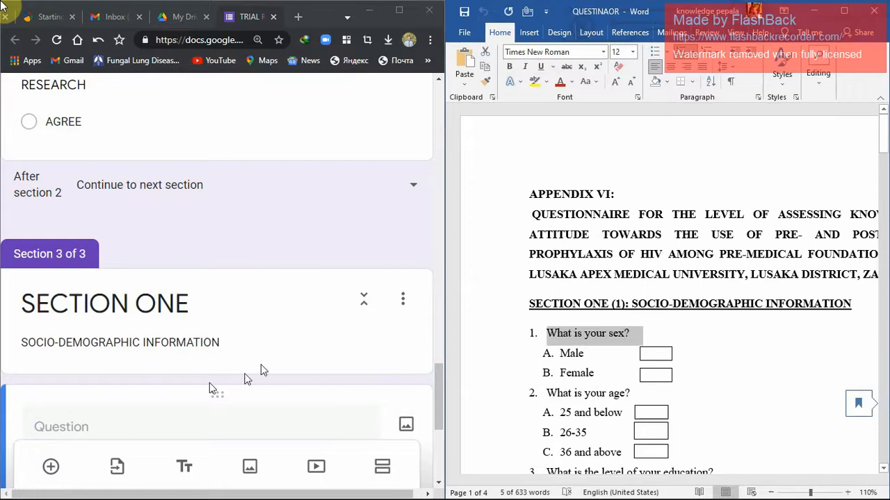
{"action": "left_click", "coordinate": [178, 423]}
{"action": "key", "text": "ctrl+v"}
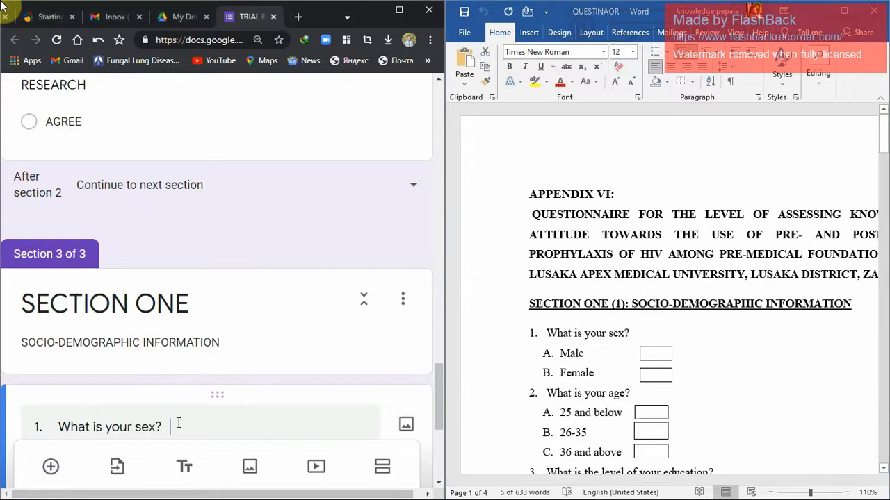
Enter "male" and "Female" as the multiple choice options of the "What is your sex?" question.
{"action": "left_click_drag", "start_coordinate": [438, 406], "coordinate": [437, 444]}
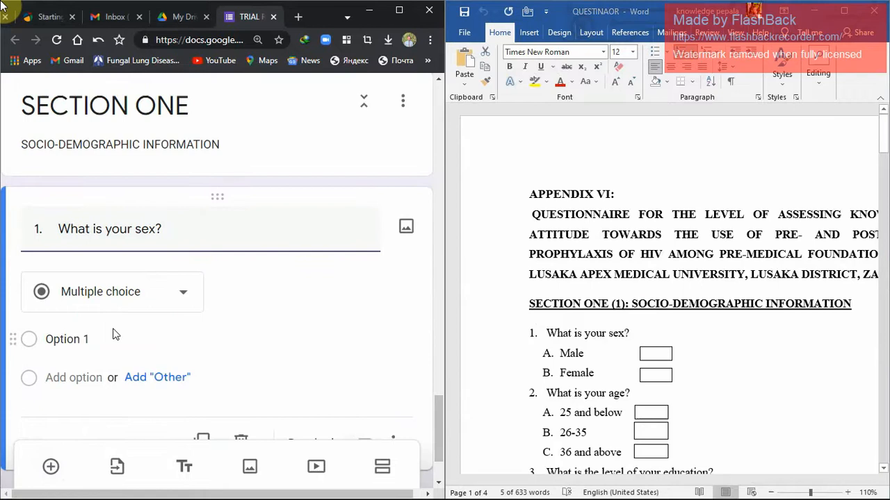
{"action": "left_click", "coordinate": [47, 341]}
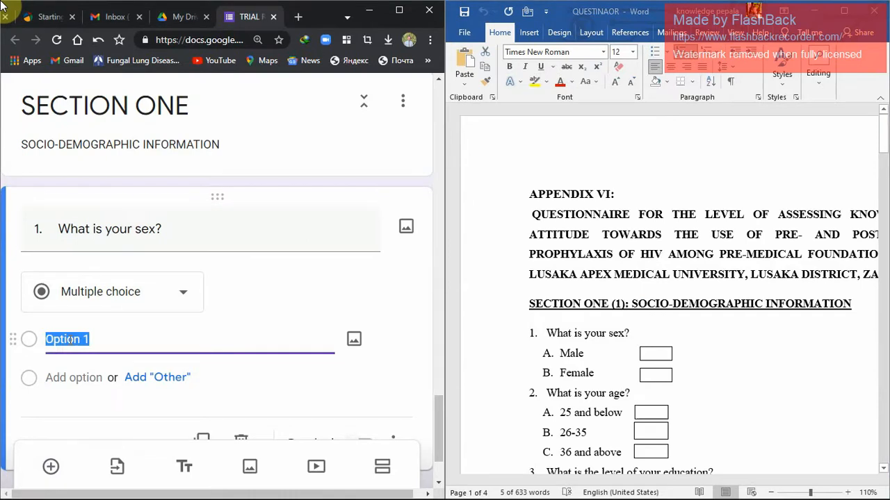
{"action": "type", "text": "male"}
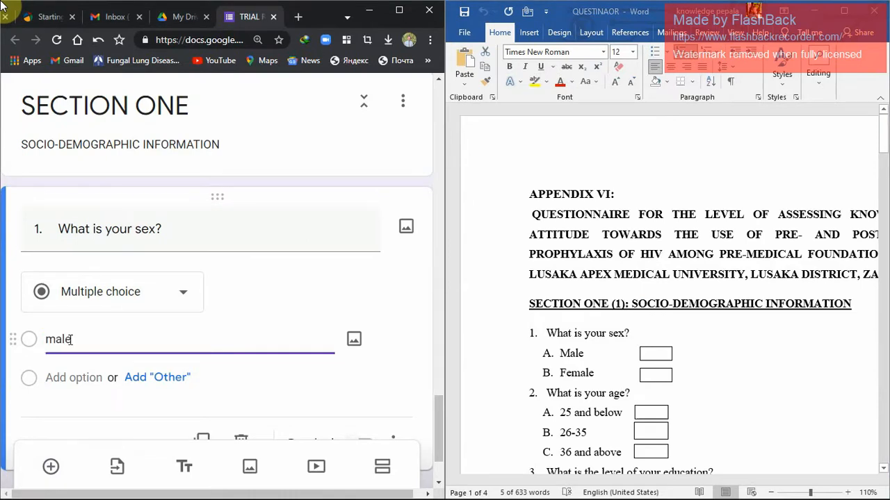
{"action": "key", "text": "Return"}
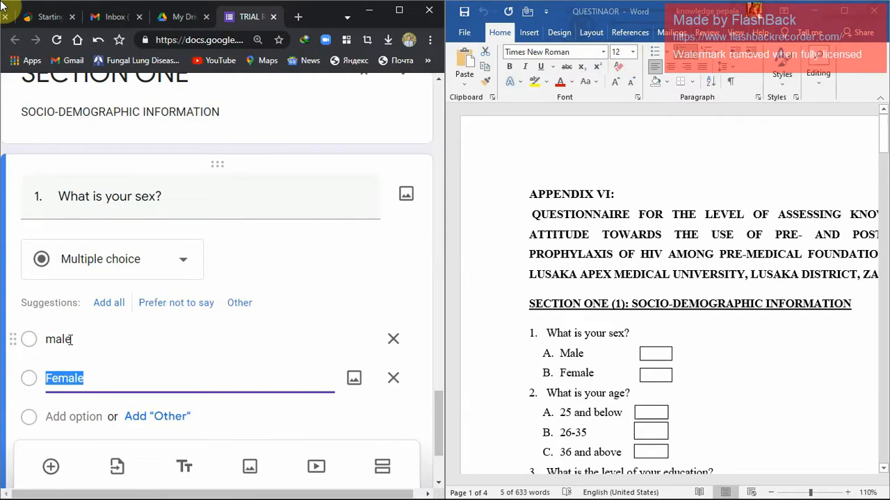
Add a question after the sex question with the text "2. What is your age?" copied from the questionnaire document.
{"action": "left_click", "coordinate": [114, 377]}
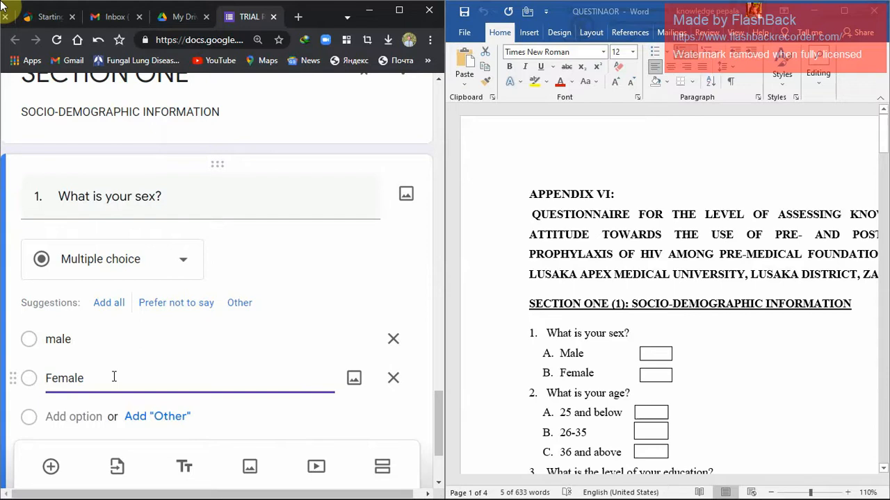
{"action": "left_click", "coordinate": [626, 396]}
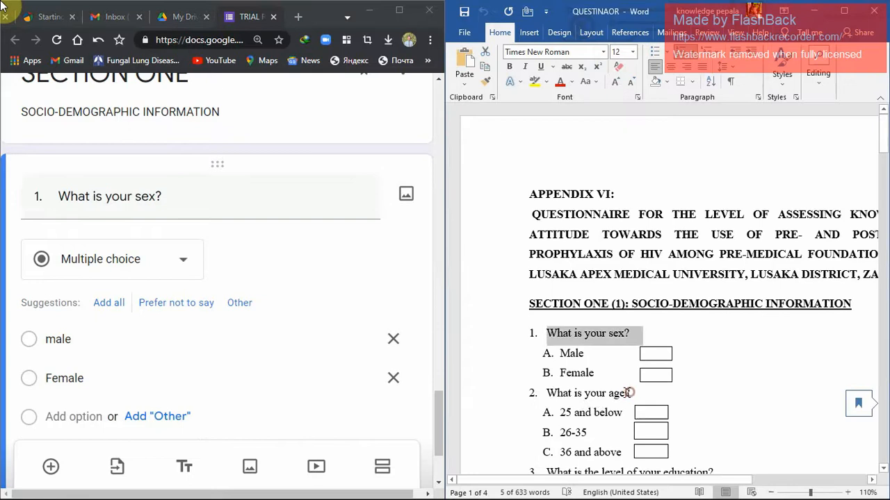
{"action": "left_click_drag", "start_coordinate": [626, 395], "coordinate": [549, 390]}
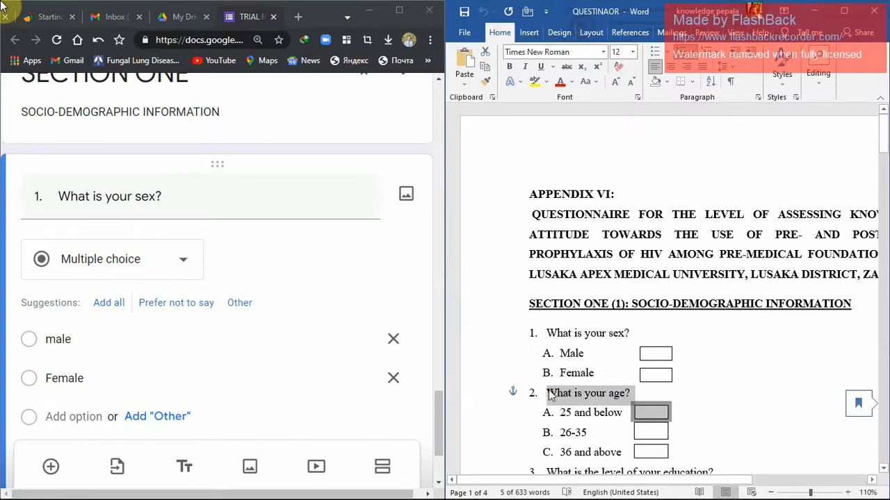
{"action": "left_click", "coordinate": [51, 466]}
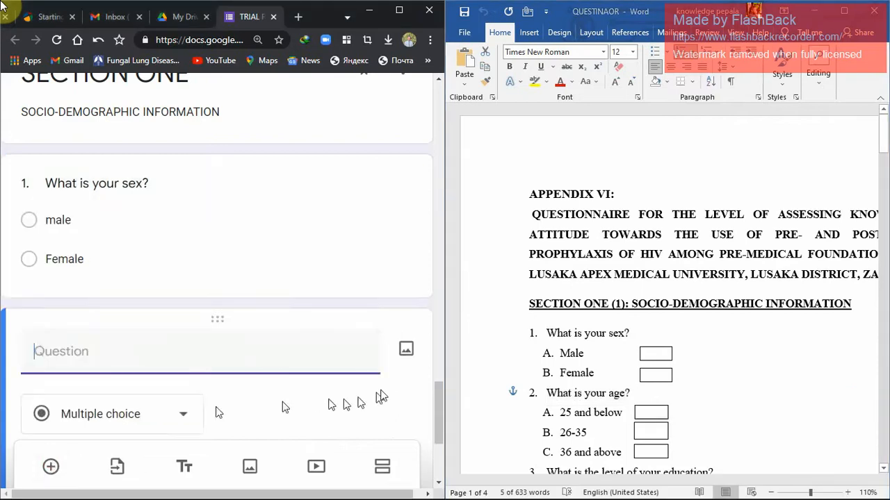
{"action": "key", "text": "ctrl+v"}
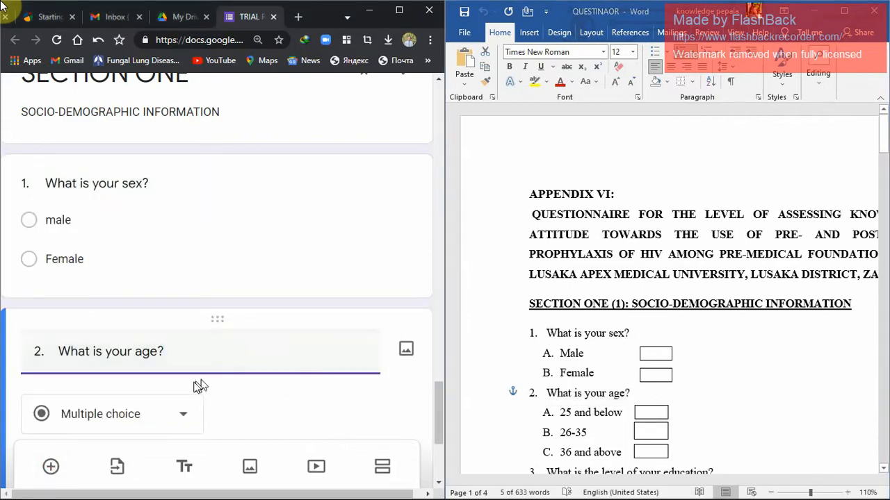
Fill the age question's choices with "A. 25 and below", "B. 26-35" and "C. 36 and above" copied from the questionnaire document.
{"action": "left_click_drag", "start_coordinate": [441, 404], "coordinate": [441, 437]}
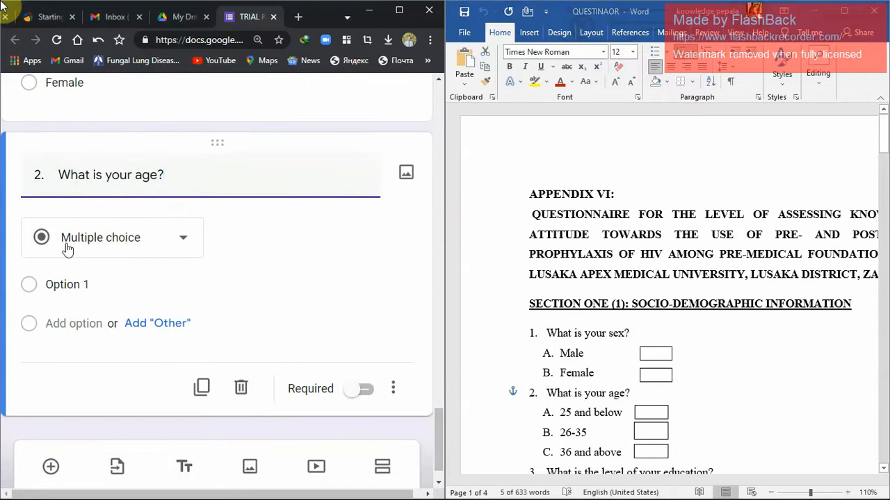
{"action": "left_click", "coordinate": [72, 285]}
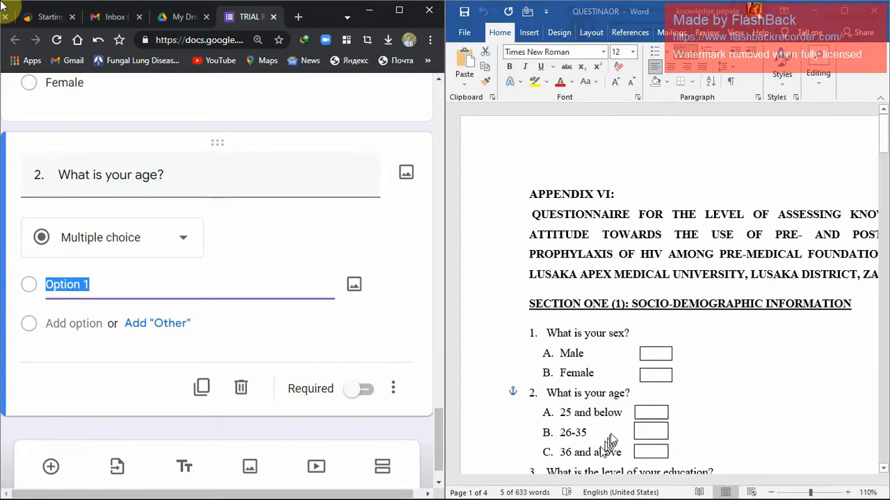
{"action": "left_click", "coordinate": [621, 416]}
{"action": "left_click", "coordinate": [621, 416]}
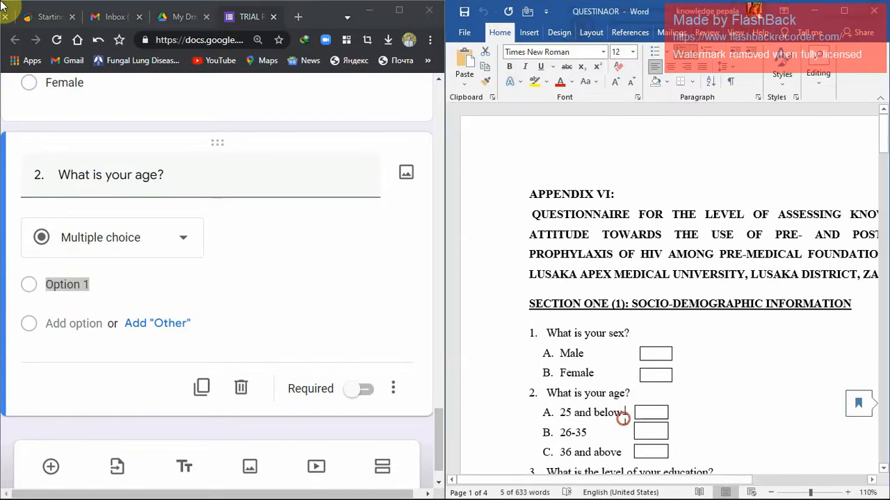
{"action": "left_click", "coordinate": [560, 416]}
{"action": "left_click_drag", "start_coordinate": [579, 445], "coordinate": [615, 454]}
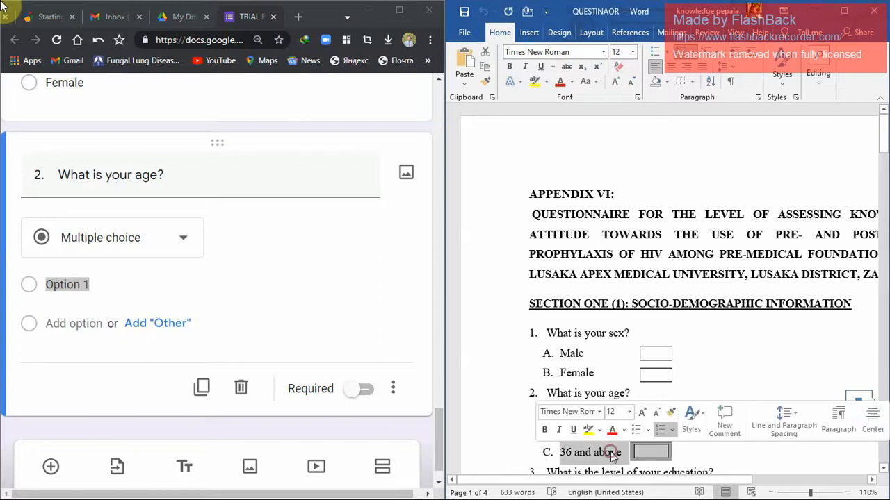
{"action": "left_click", "coordinate": [115, 278]}
{"action": "left_click", "coordinate": [114, 279]}
{"action": "key", "text": "ctrl+a"}
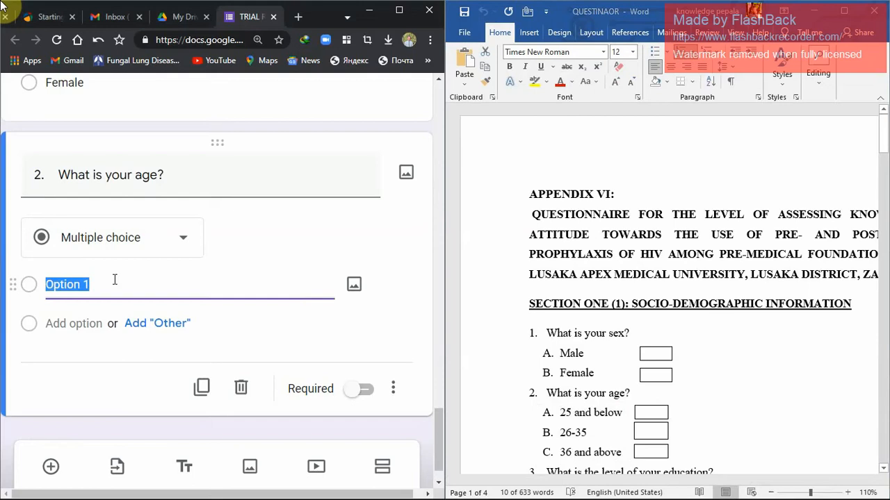
{"action": "key", "text": "BackSpace"}
{"action": "type", "text": "A.\t25 and below B.\t26-35 C.\t36 and above"}
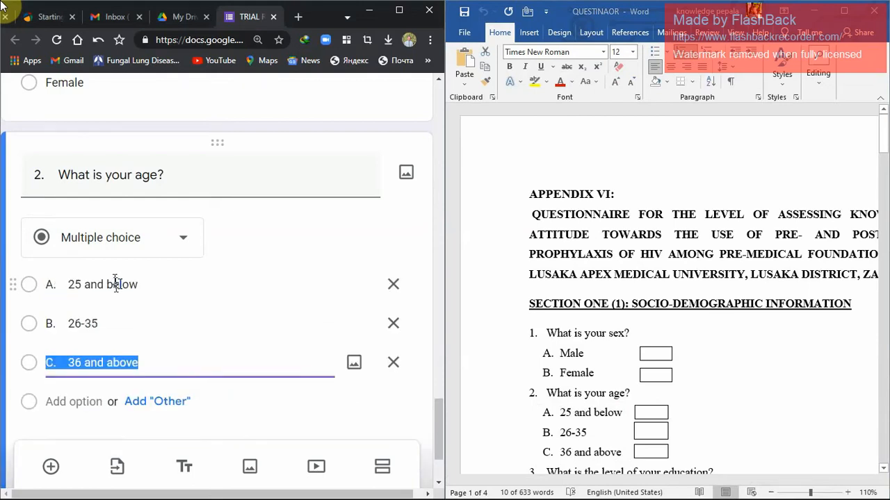
{"action": "left_click", "coordinate": [187, 323]}
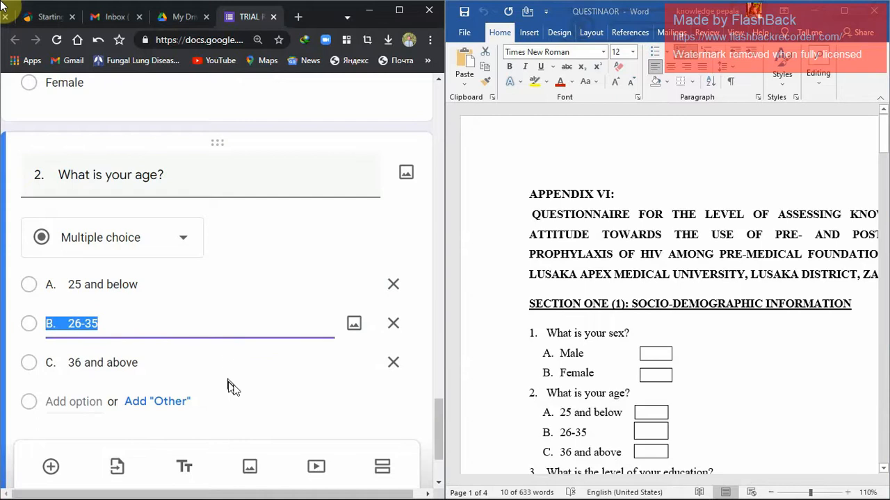
Make the "What is your sex?" question required.
{"action": "left_click_drag", "start_coordinate": [436, 417], "coordinate": [439, 458]}
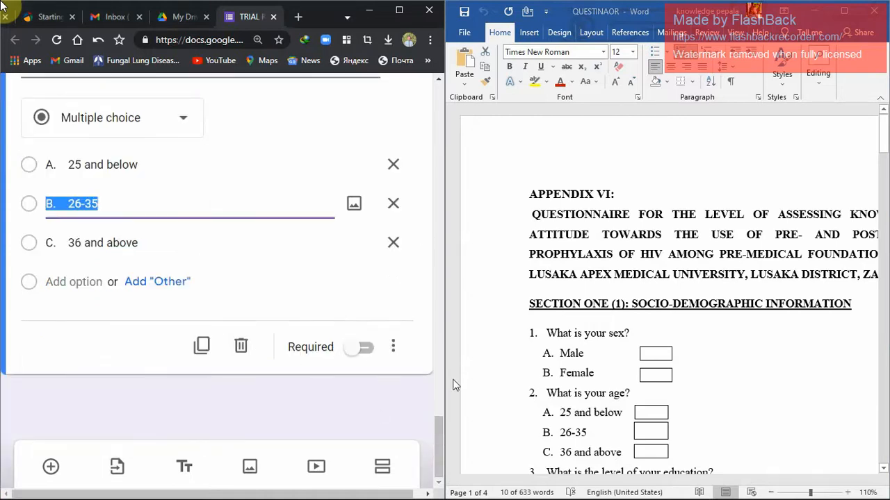
{"action": "left_click_drag", "start_coordinate": [439, 437], "coordinate": [440, 418]}
{"action": "left_click", "coordinate": [262, 297]}
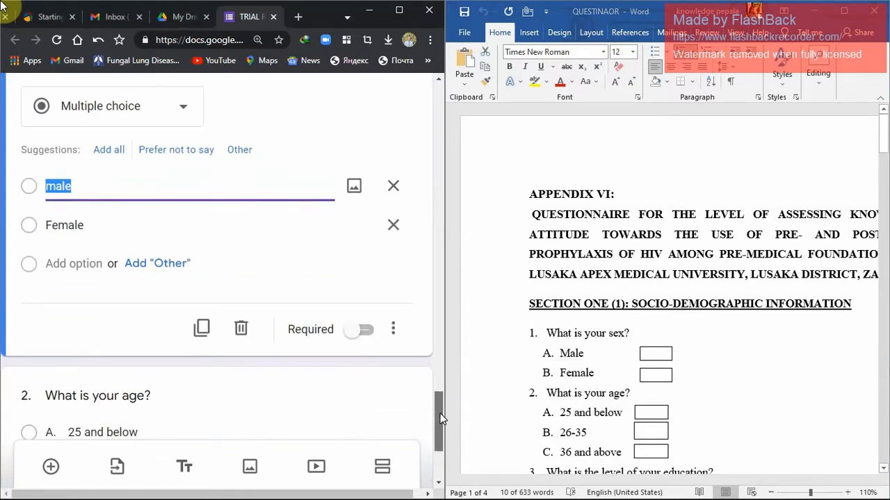
{"action": "left_click", "coordinate": [364, 342]}
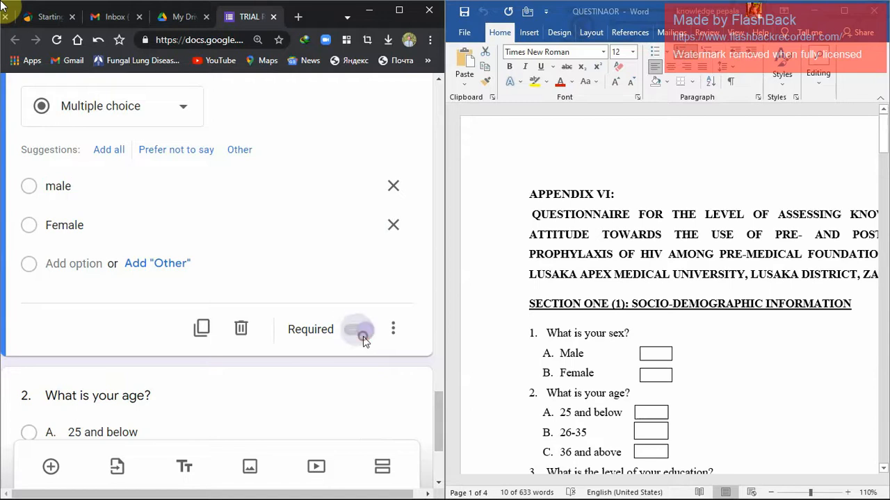
Make the "What is your age?" question required.
{"action": "left_click_drag", "start_coordinate": [441, 407], "coordinate": [439, 461]}
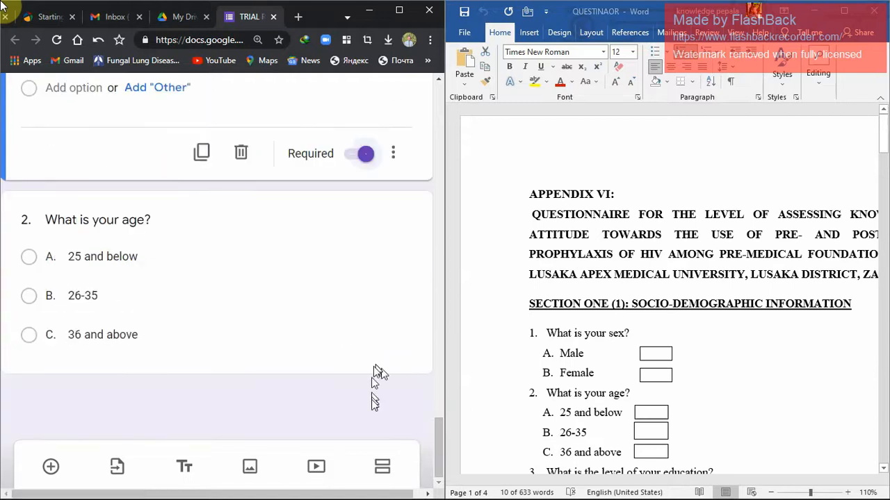
{"action": "left_click", "coordinate": [72, 271]}
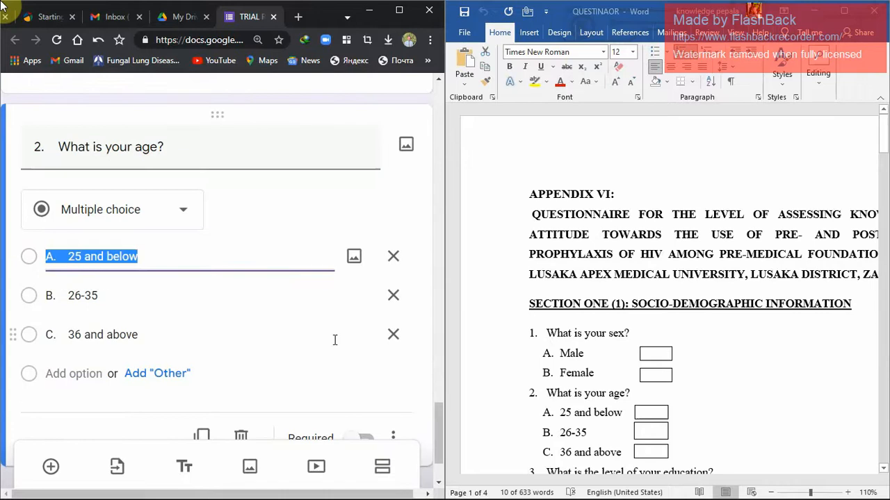
{"action": "left_click_drag", "start_coordinate": [437, 421], "coordinate": [439, 447]}
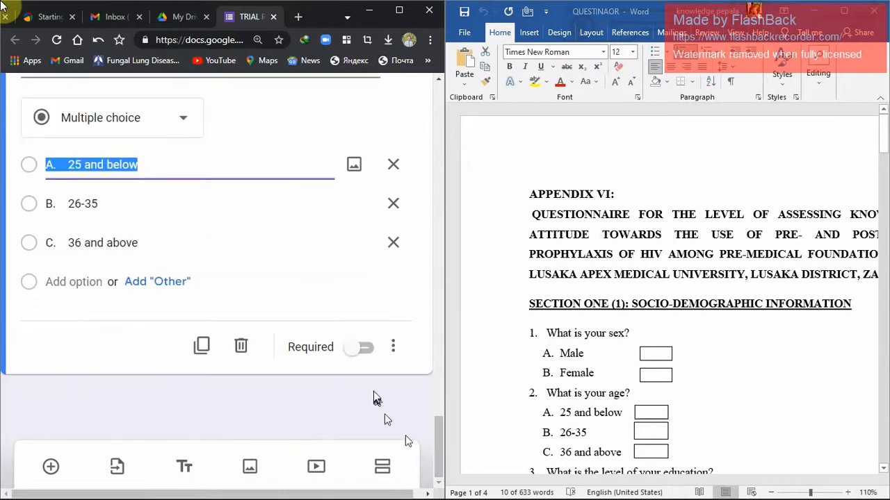
{"action": "left_click", "coordinate": [363, 347]}
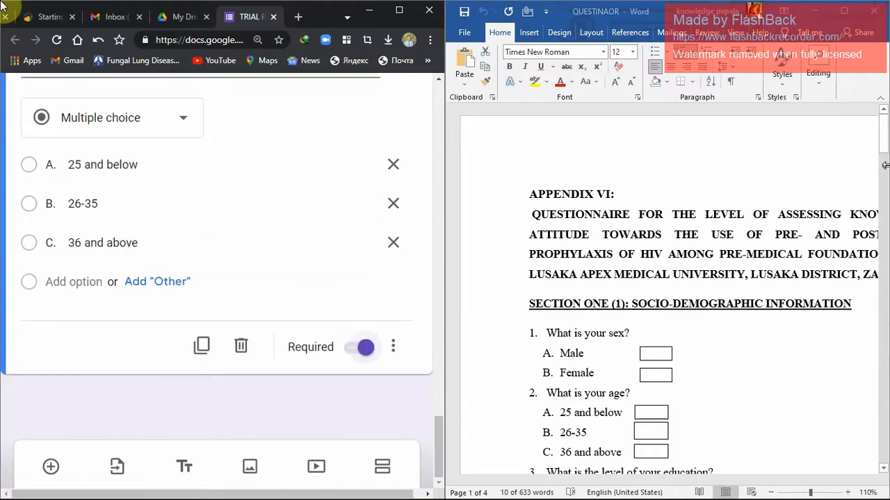
Add a question after the age question and paste "3. What is the level of your education?" with both its answers from the questionnaire document.
{"action": "left_click_drag", "start_coordinate": [883, 138], "coordinate": [885, 178]}
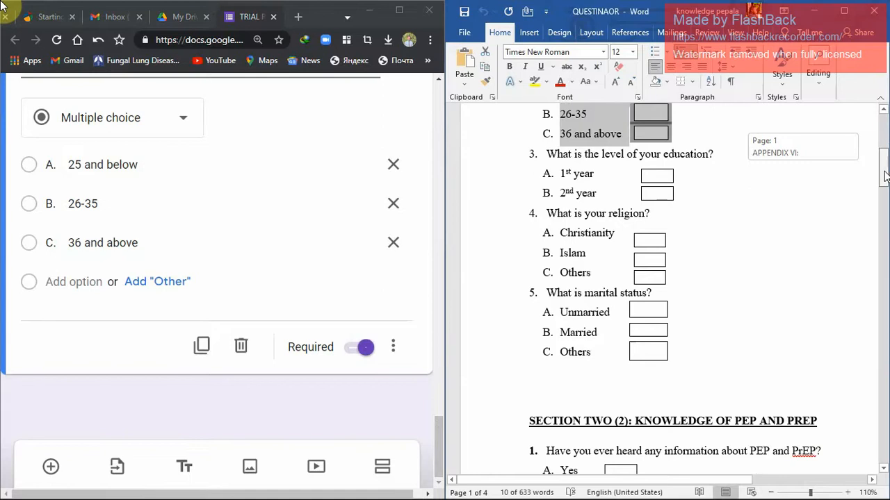
{"action": "left_click_drag", "start_coordinate": [885, 177], "coordinate": [884, 177]}
{"action": "left_click", "coordinate": [559, 163]}
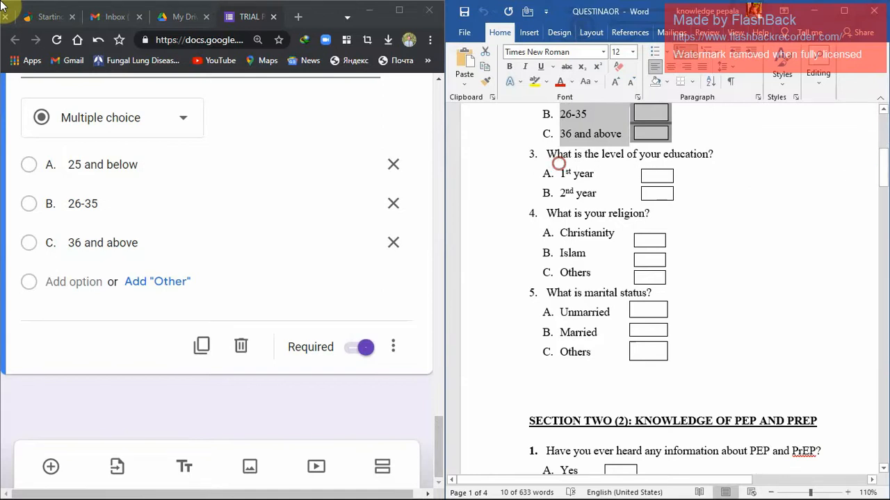
{"action": "left_click_drag", "start_coordinate": [549, 154], "coordinate": [586, 201]}
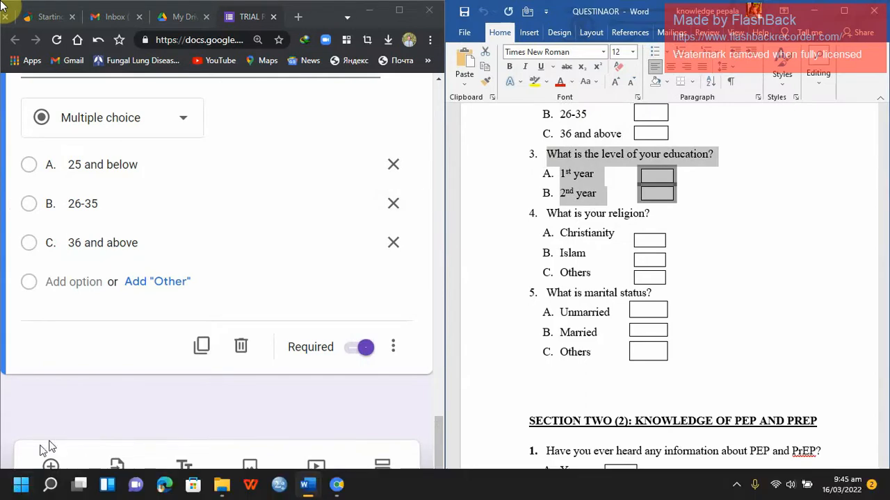
{"action": "left_click", "coordinate": [53, 462]}
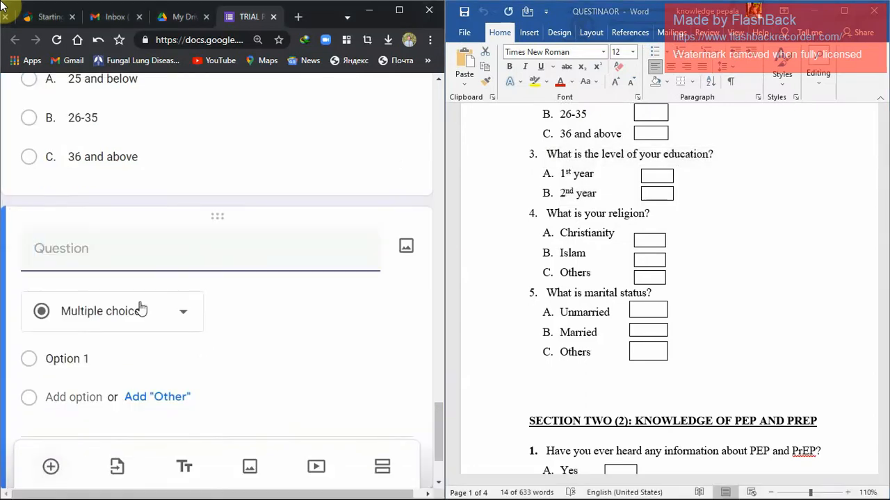
{"action": "type", "text": "3. What is the level of your education?A. 1st year B. 2nd year"}
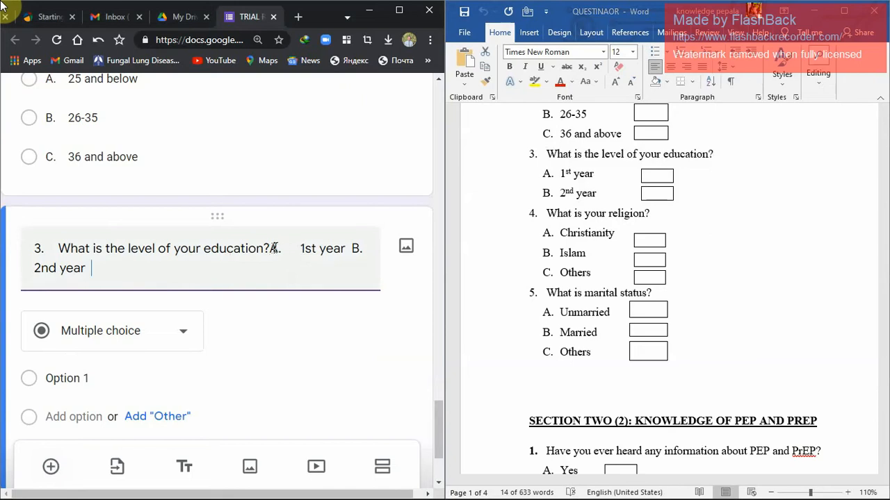
Move "A. 1st year" out of the education question's text into its first option.
{"action": "left_click_drag", "start_coordinate": [270, 249], "coordinate": [341, 255]}
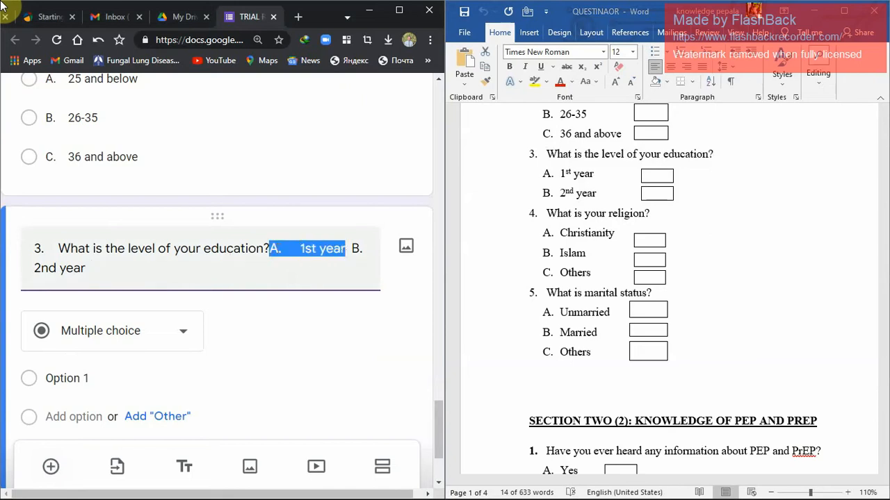
{"action": "key", "text": "ctrl+x"}
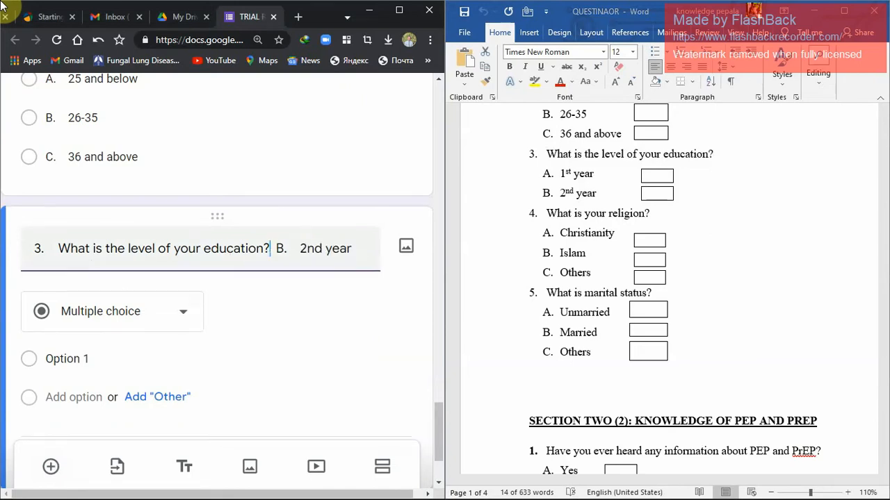
{"action": "left_click", "coordinate": [68, 358]}
{"action": "key", "text": "ctrl+v"}
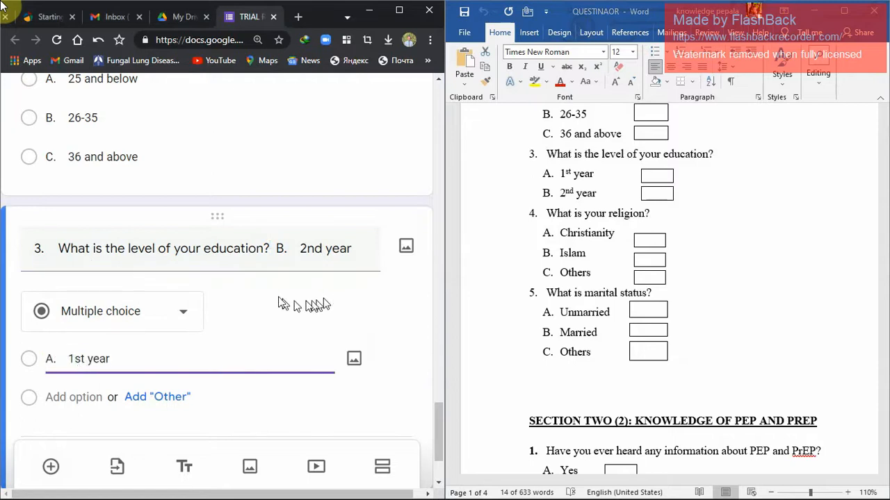
Move "B. 2nd year" out of the education question's text into a second option.
{"action": "left_click", "coordinate": [278, 249]}
{"action": "left_click", "coordinate": [314, 248]}
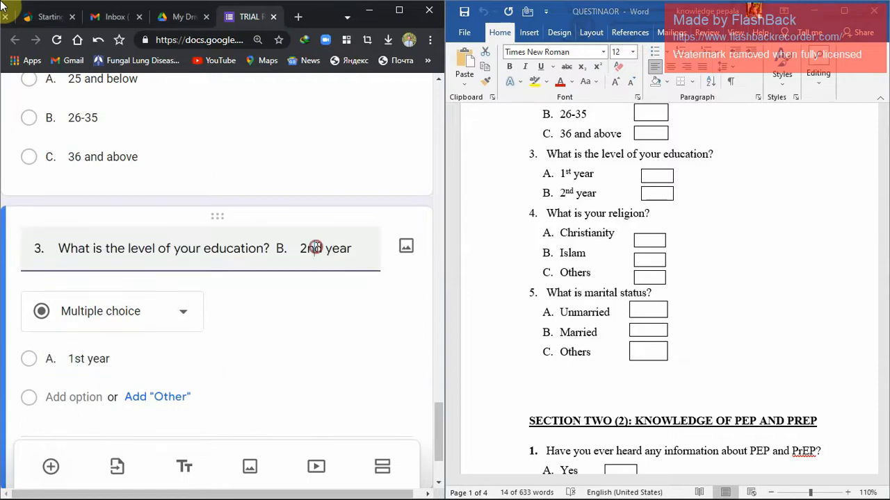
{"action": "left_click", "coordinate": [354, 248]}
{"action": "left_click_drag", "start_coordinate": [354, 248], "coordinate": [276, 248]}
{"action": "key", "text": "ctrl+x"}
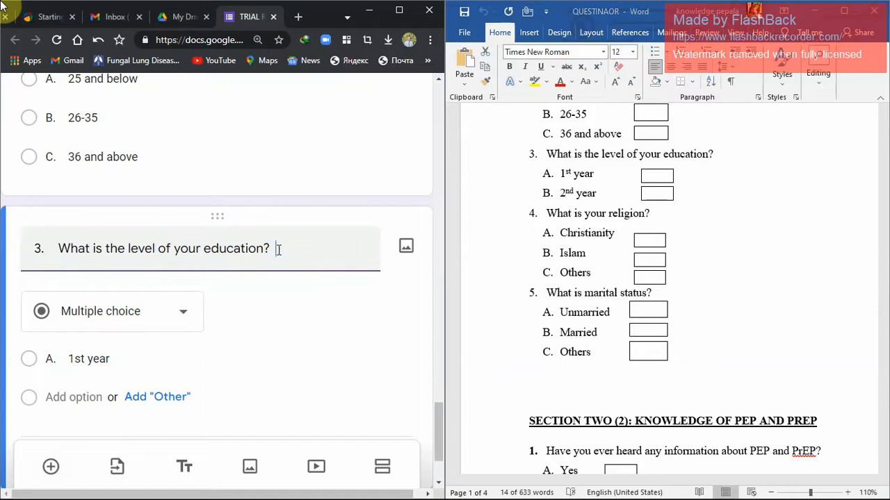
{"action": "left_click", "coordinate": [139, 359]}
{"action": "left_click", "coordinate": [138, 358]}
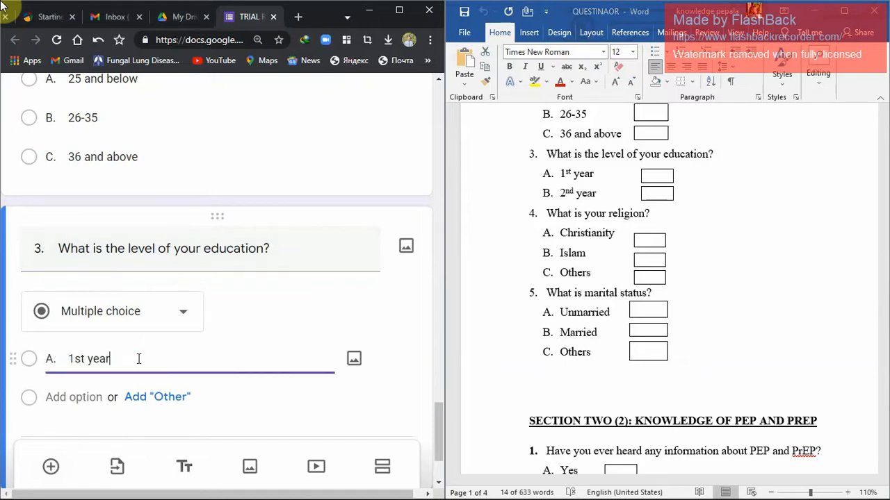
{"action": "key", "text": "Return"}
{"action": "key", "text": "ctrl+v"}
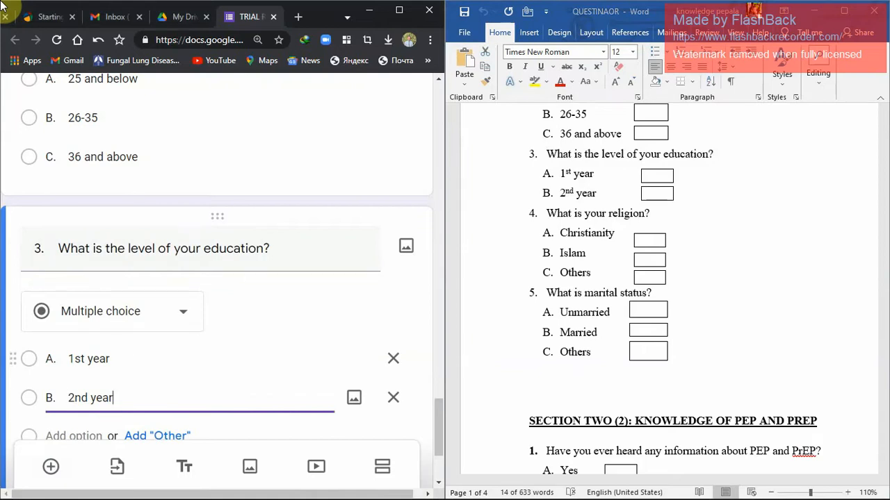
Remove the extra spacing after the letters in the education options so they read "A.1st year" and "B. 2nd year".
{"action": "left_click", "coordinate": [68, 362]}
{"action": "left_click", "coordinate": [68, 362]}
{"action": "key", "text": "BackSpace"}
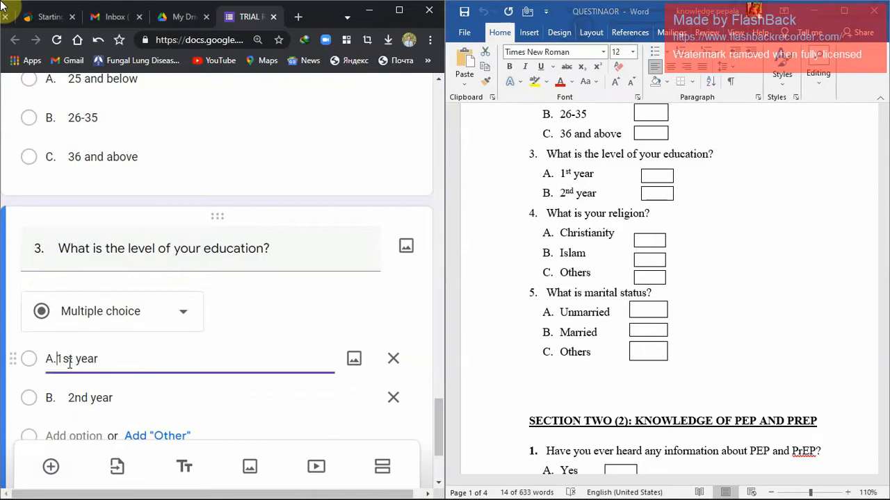
{"action": "left_click", "coordinate": [67, 396]}
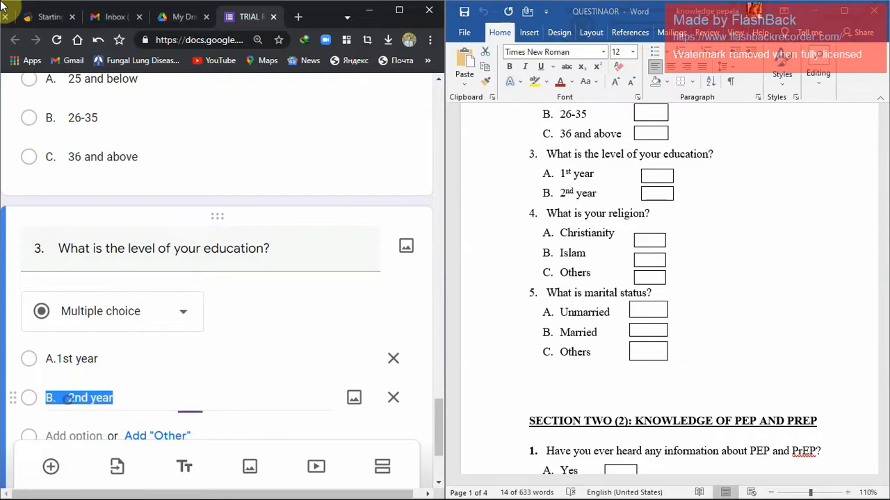
{"action": "key", "text": "Right"}
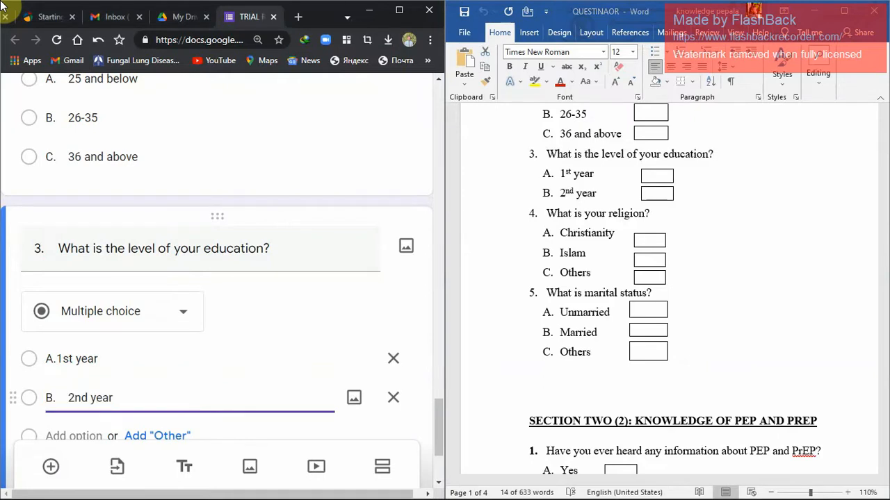
{"action": "left_click", "coordinate": [69, 400]}
{"action": "key", "text": "BackSpace"}
{"action": "key", "text": "BackSpace"}
{"action": "key", "text": "BackSpace"}
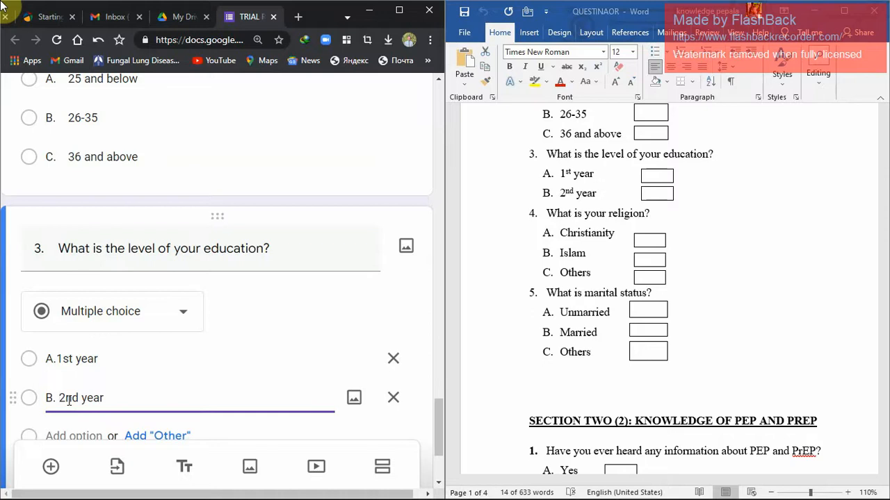
Make the education level question required and add a new section after it.
{"action": "left_click_drag", "start_coordinate": [434, 412], "coordinate": [435, 434]}
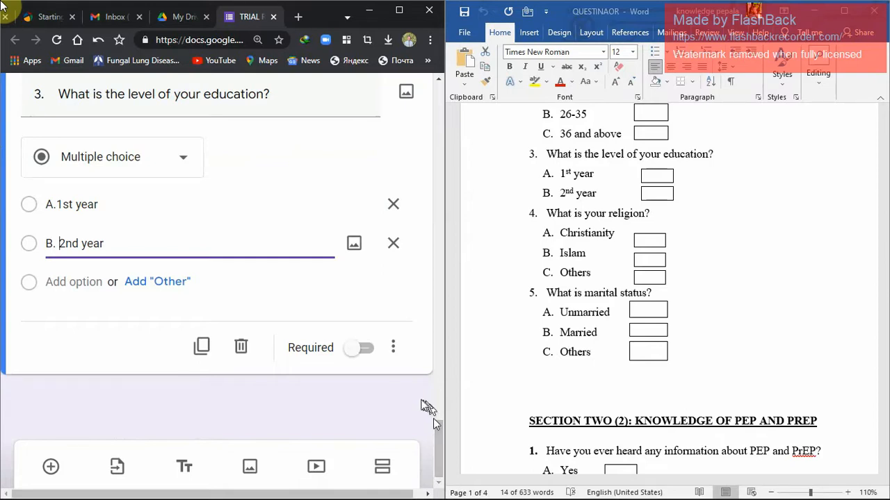
{"action": "left_click", "coordinate": [362, 350]}
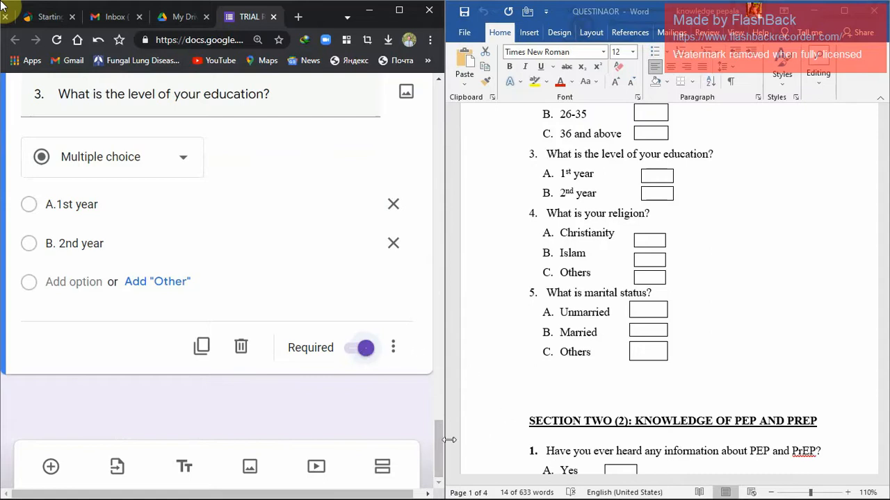
{"action": "mouse_move", "coordinate": [441, 454]}
{"action": "left_mouse_down"}
{"action": "mouse_move", "coordinate": [452, 250]}
{"action": "mouse_move", "coordinate": [465, 372]}
{"action": "mouse_move", "coordinate": [449, 449]}
{"action": "left_mouse_up"}
{"action": "left_click", "coordinate": [385, 469]}
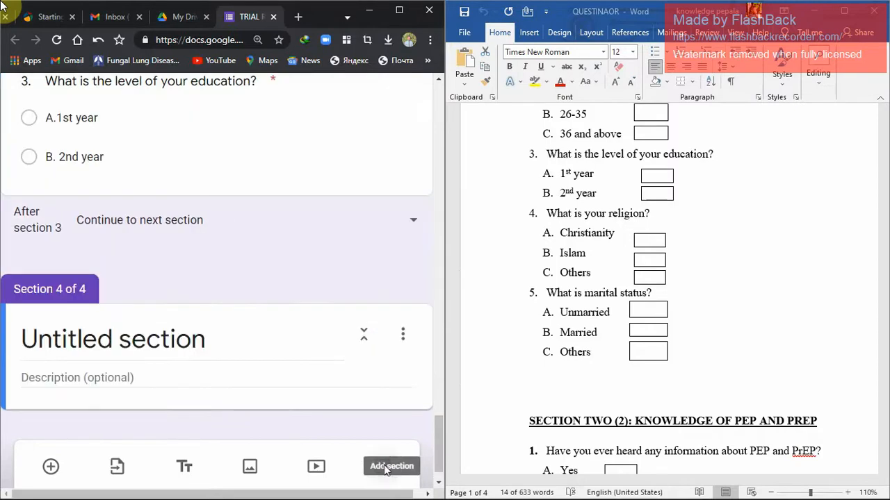
Replace the new section's placeholder title with "SECTION TWO".
{"action": "left_click", "coordinate": [237, 350]}
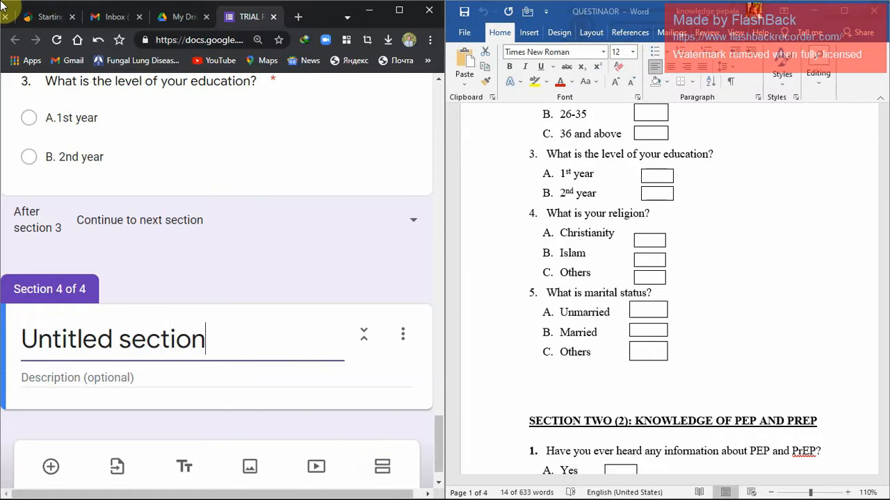
{"action": "key", "text": "BackSpace"}
{"action": "key", "text": "BackSpace"}
{"action": "key", "text": "BackSpace"}
{"action": "key", "text": "BackSpace"}
{"action": "key", "text": "BackSpace"}
{"action": "key", "text": "BackSpace"}
{"action": "key", "text": "BackSpace"}
{"action": "key", "text": "BackSpace"}
{"action": "key", "text": "BackSpace"}
{"action": "key", "text": "BackSpace"}
{"action": "key", "text": "BackSpace"}
{"action": "key", "text": "BackSpace"}
{"action": "key", "text": "BackSpace"}
{"action": "key", "text": "BackSpace"}
{"action": "key", "text": "BackSpace"}
{"action": "key", "text": "BackSpace"}
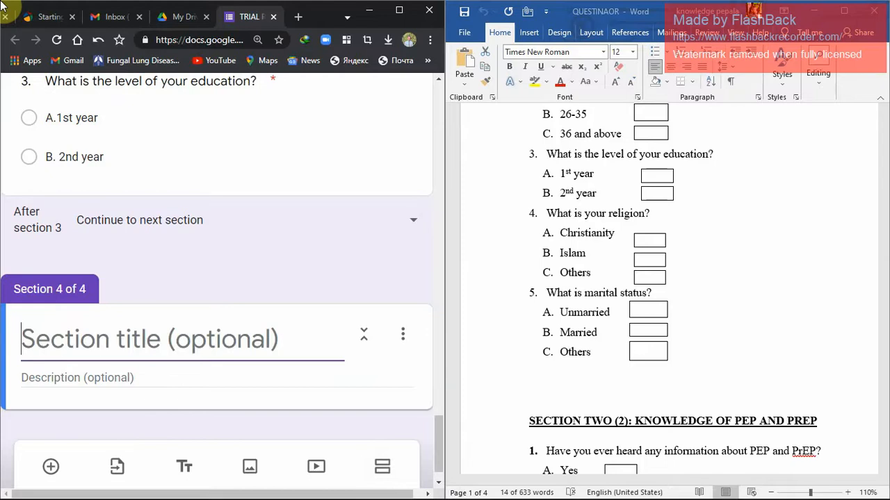
{"action": "type", "text": "SECT"}
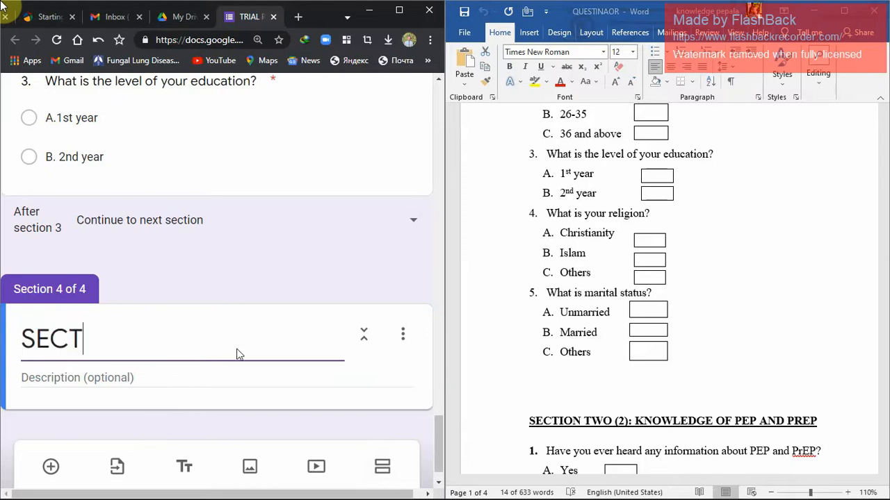
{"action": "type", "text": "ION "}
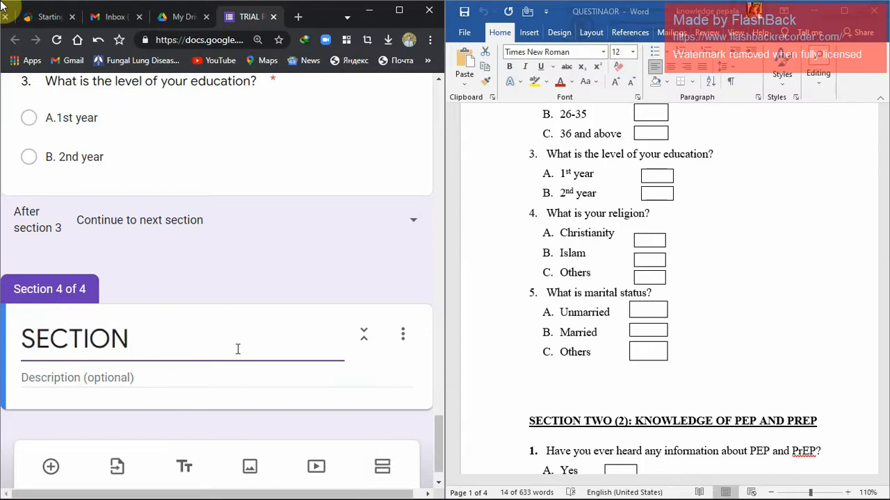
{"action": "type", "text": "TWO"}
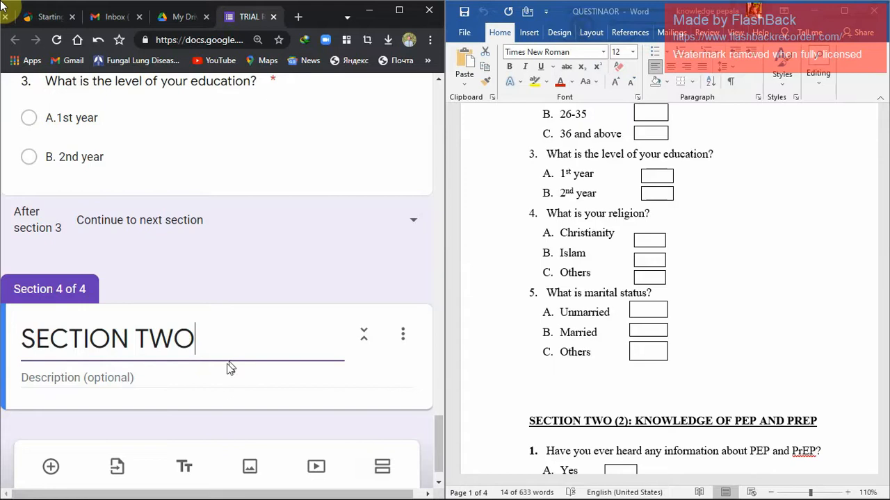
Correct "PREP" to "PrEP" in the document's section two heading and paste "KNOWLEDGE OF PEP AND PrEP" into the form section's description.
{"action": "left_click", "coordinate": [220, 372]}
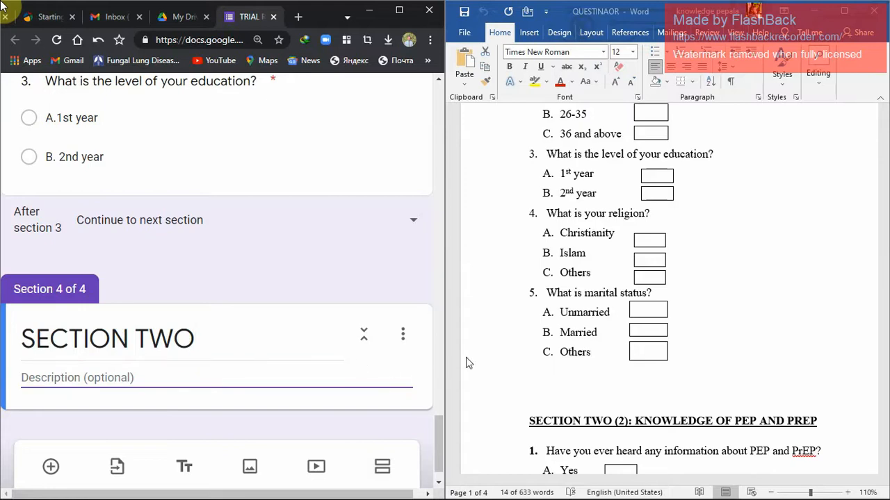
{"action": "left_click", "coordinate": [801, 422]}
{"action": "key", "text": "BackSpace"}
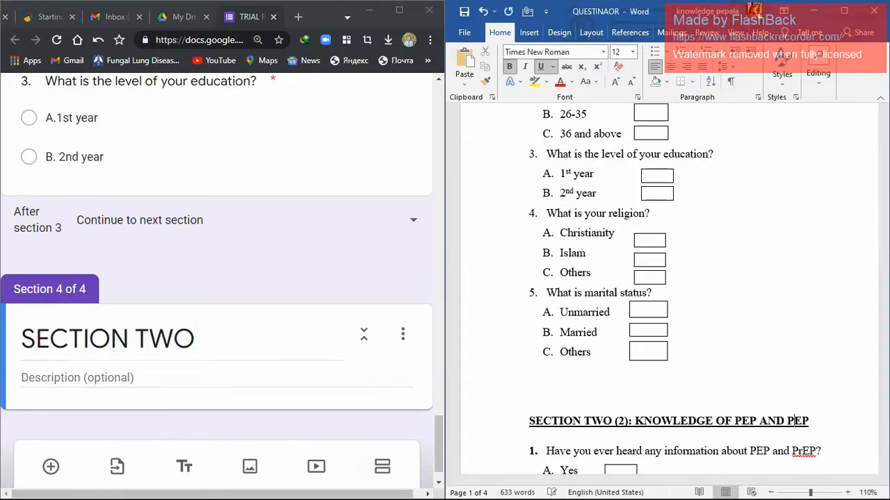
{"action": "type", "text": "r"}
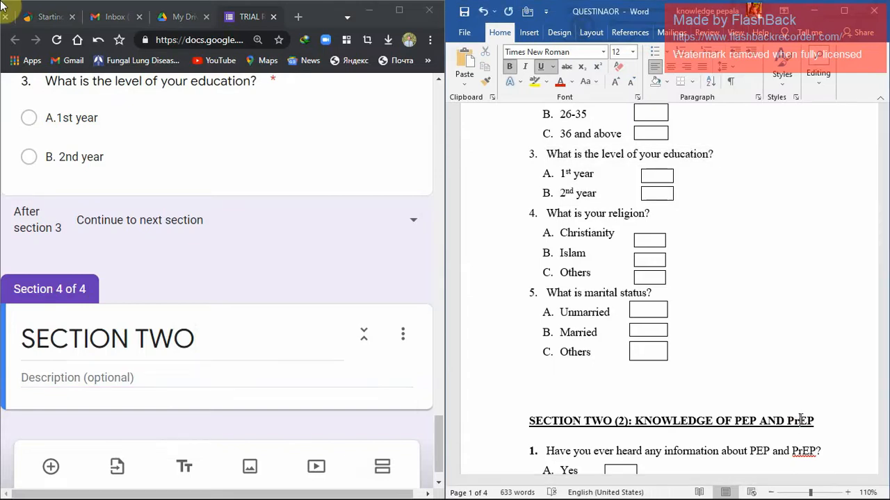
{"action": "left_click_drag", "start_coordinate": [818, 421], "coordinate": [678, 431]}
{"action": "key", "text": "ctrl+c"}
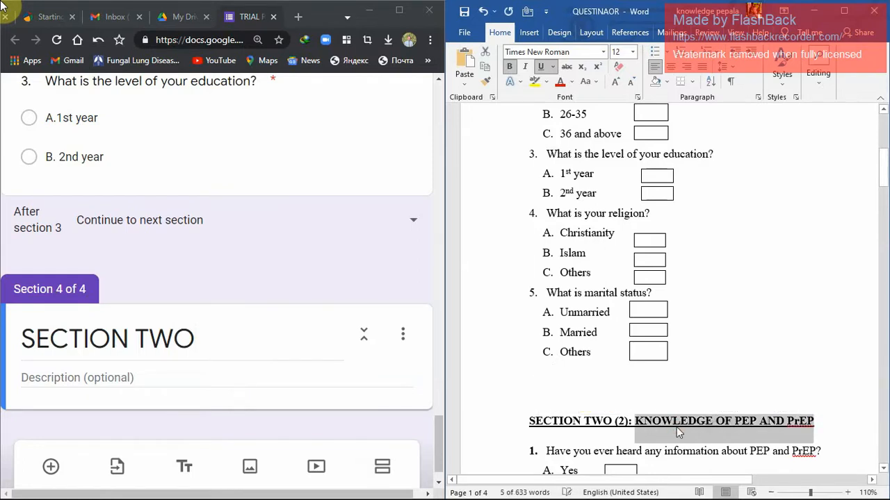
{"action": "left_click", "coordinate": [205, 374]}
{"action": "key", "text": "ctrl+v"}
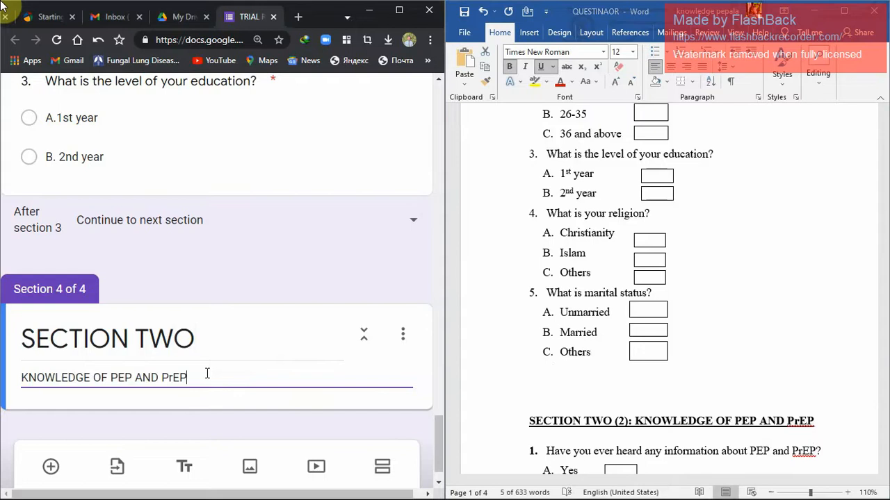
Insert "TOWARDS THE USE" before "OF" in the description so it reads "KNOWLEDGE TOWARDS THE USE OF PEP AND PrEP".
{"action": "key", "text": "Left"}
{"action": "key", "text": "Left"}
{"action": "type", "text": "towrds"}
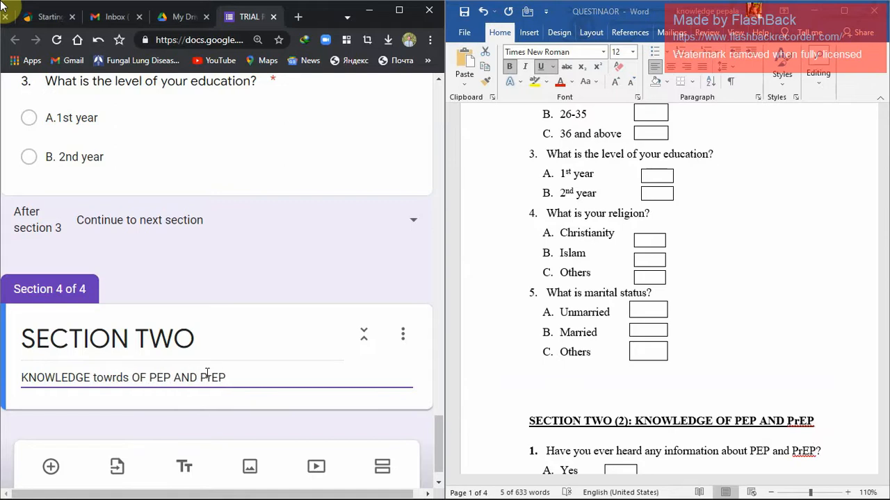
{"action": "key", "text": "BackSpace"}
{"action": "key", "text": "BackSpace"}
{"action": "key", "text": "BackSpace"}
{"action": "key", "text": "BackSpace"}
{"action": "key", "text": "BackSpace"}
{"action": "key", "text": "BackSpace"}
{"action": "key", "text": "BackSpace"}
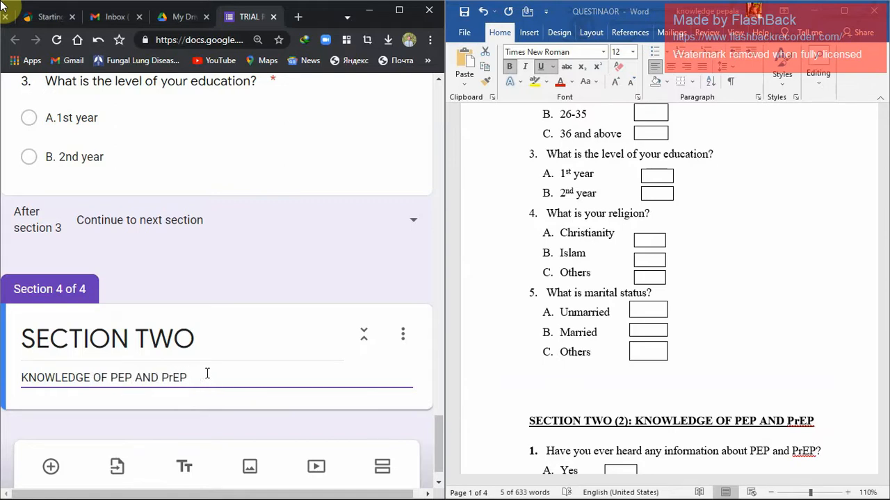
{"action": "type", "text": "TOW"}
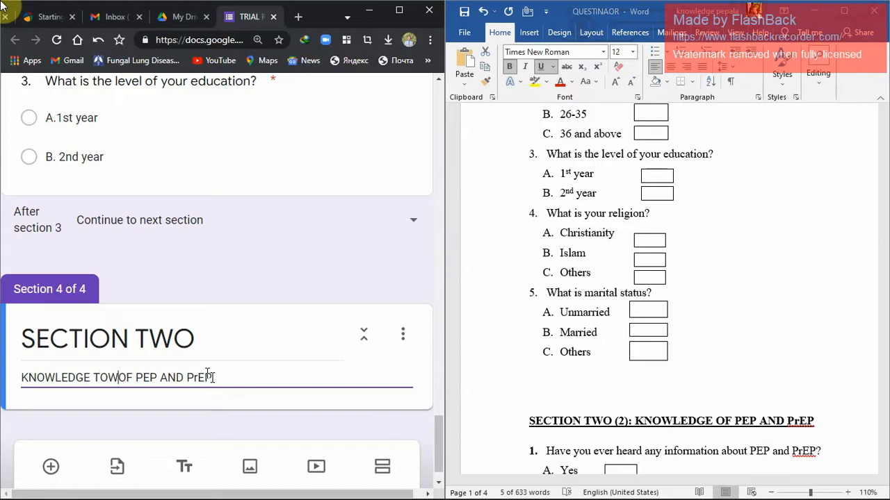
{"action": "type", "text": "ARDS "}
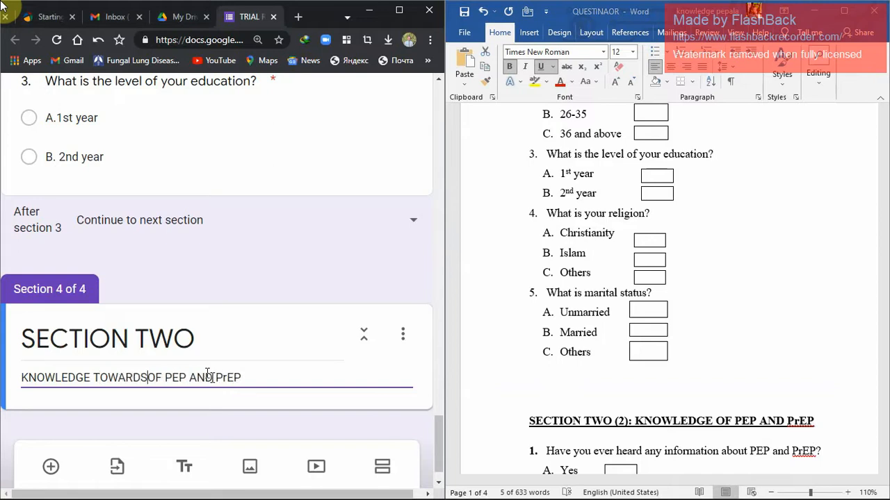
{"action": "type", "text": "THE USE"}
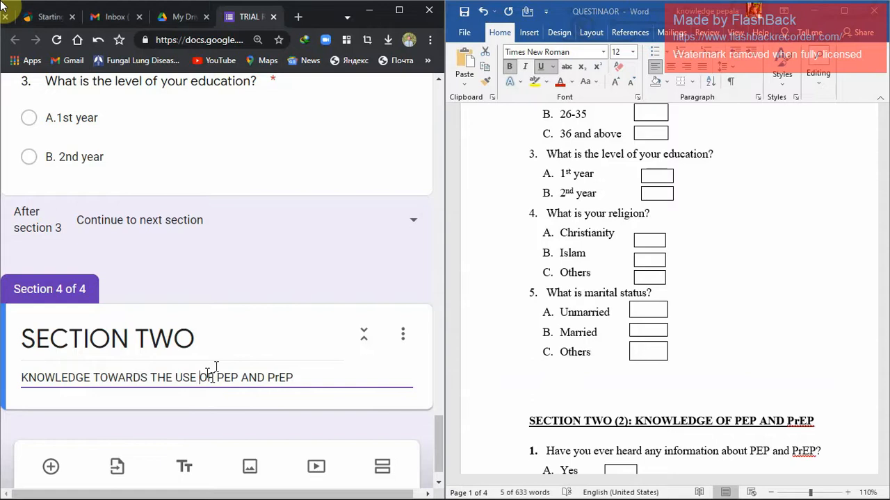
Add a new multiple choice question under the SECTION TWO heading.
{"action": "scroll", "coordinate": [439, 438], "scroll_direction": "down", "scroll_amount": 1}
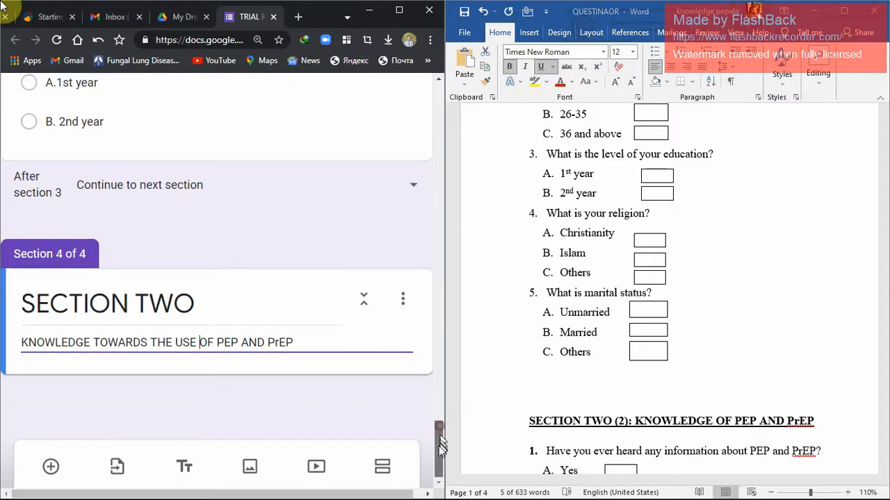
{"action": "left_click", "coordinate": [50, 466]}
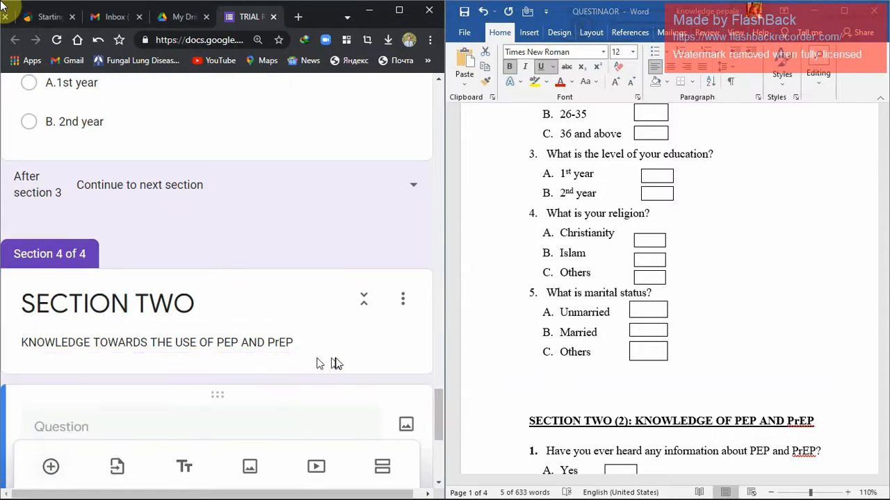
{"action": "left_click_drag", "start_coordinate": [437, 406], "coordinate": [437, 430]}
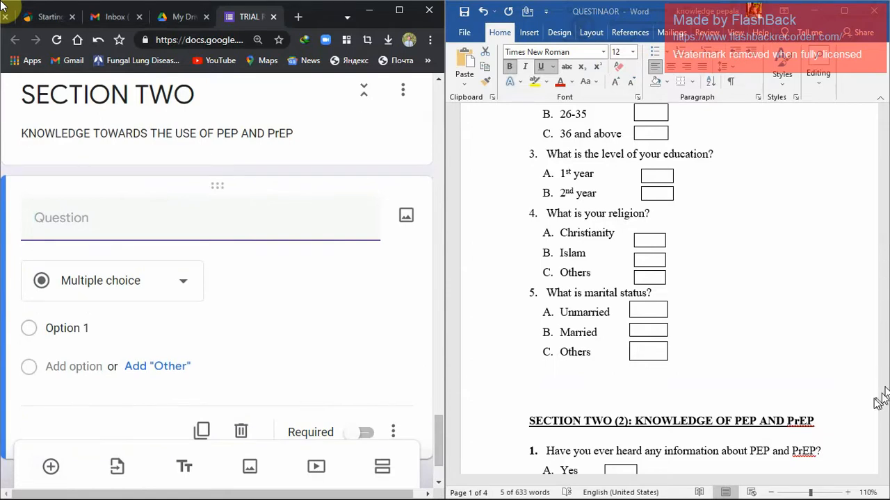
Paste "Have you ever heard any information about PEP and PrEP?" from the document as the question and add the suggested options Yes, No and Maybe.
{"action": "left_click", "coordinate": [884, 471]}
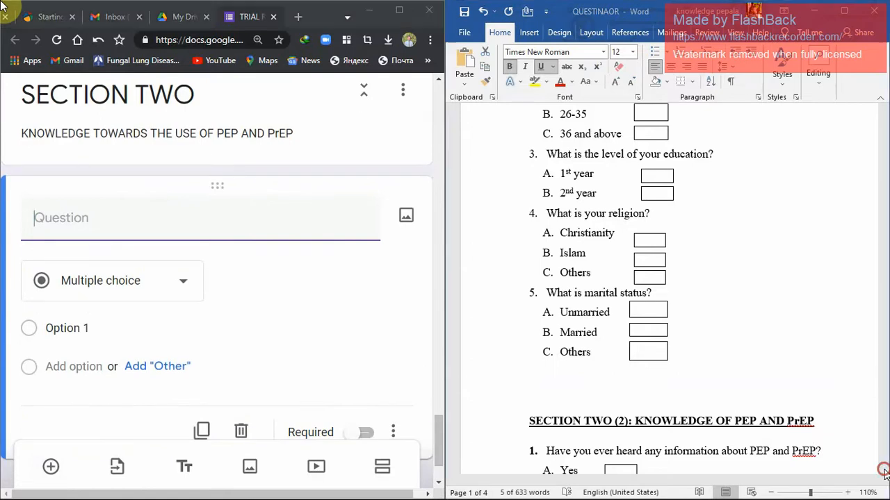
{"action": "left_click", "coordinate": [884, 471]}
{"action": "left_click", "coordinate": [884, 471]}
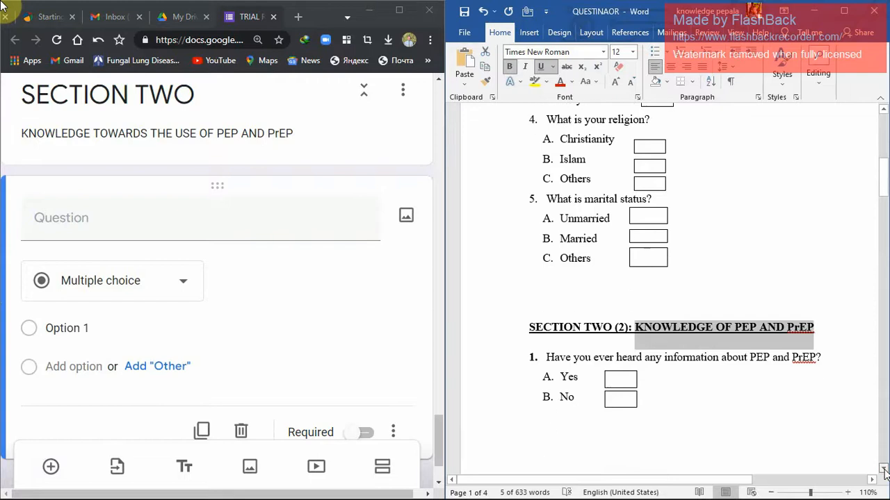
{"action": "left_click", "coordinate": [884, 471]}
{"action": "left_click", "coordinate": [883, 470]}
{"action": "left_click", "coordinate": [883, 470]}
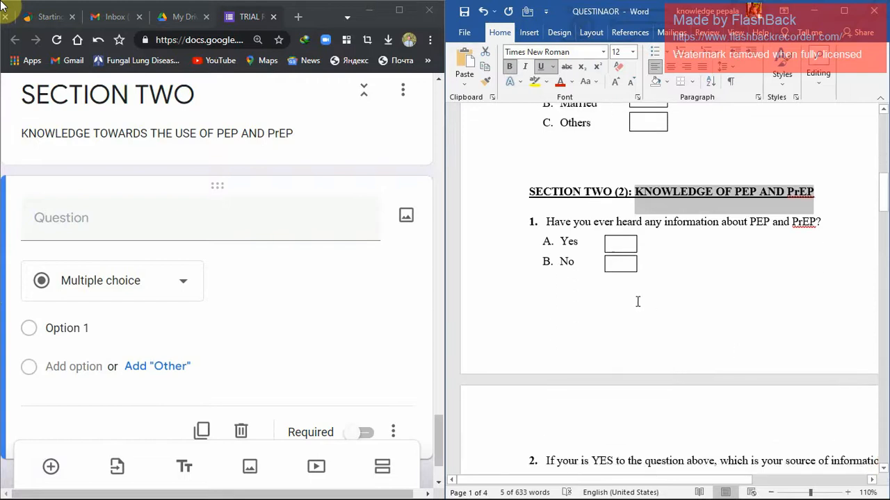
{"action": "left_click", "coordinate": [579, 278]}
{"action": "left_click_drag", "start_coordinate": [546, 221], "coordinate": [820, 228]}
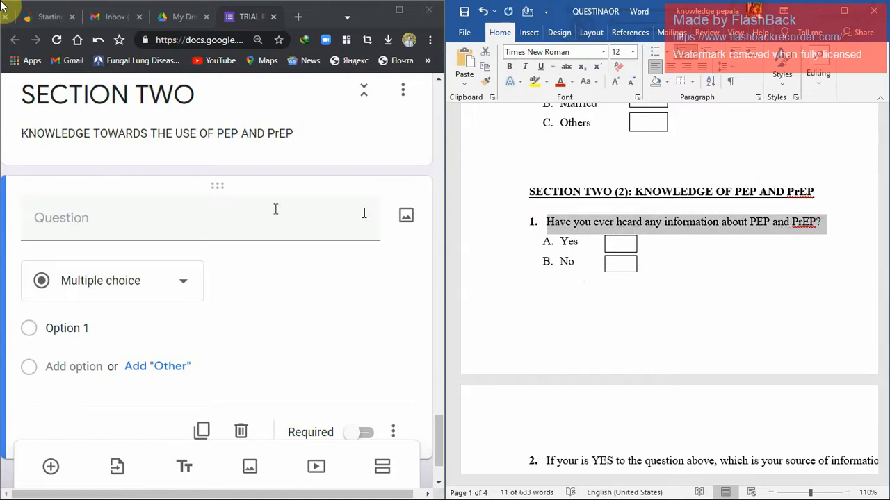
{"action": "left_click", "coordinate": [89, 218]}
{"action": "type", "text": "1.\tHave you ever heard any information about PEP and PrEP?"}
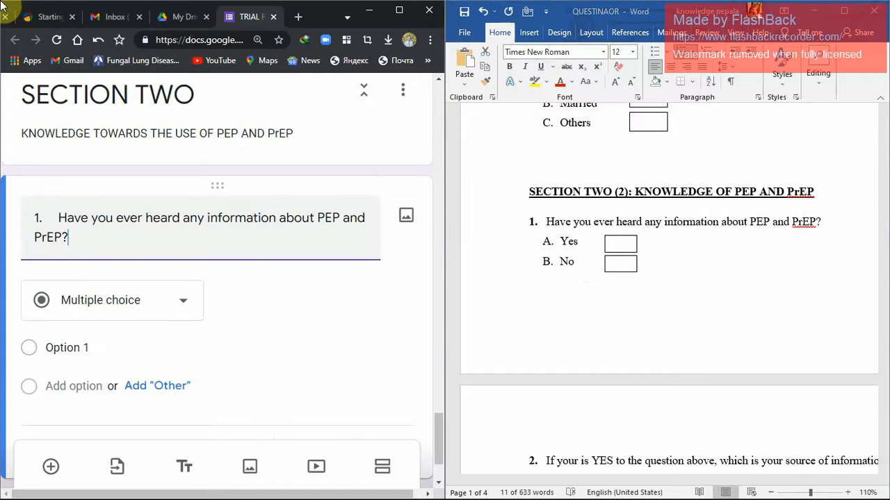
{"action": "left_click", "coordinate": [111, 346]}
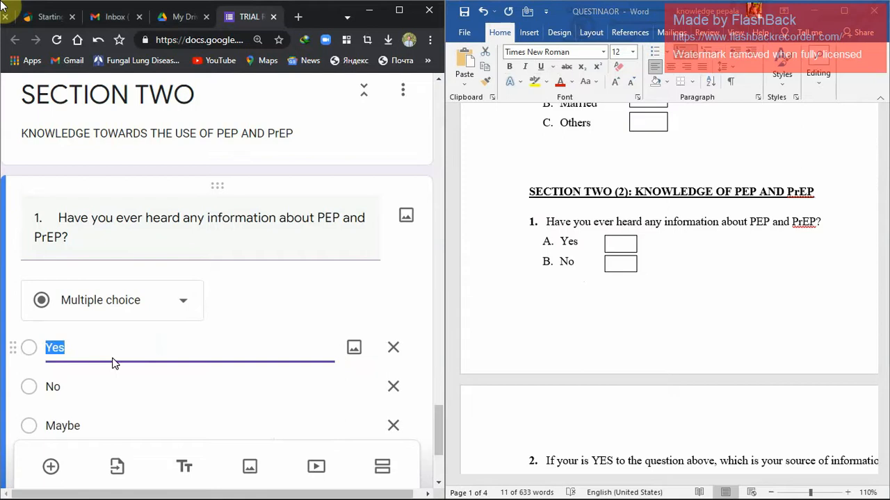
Renumber the PEP and PrEP information question as "4." and remove the extra spacing before its text.
{"action": "triple_click", "coordinate": [41, 219]}
{"action": "left_click", "coordinate": [46, 221]}
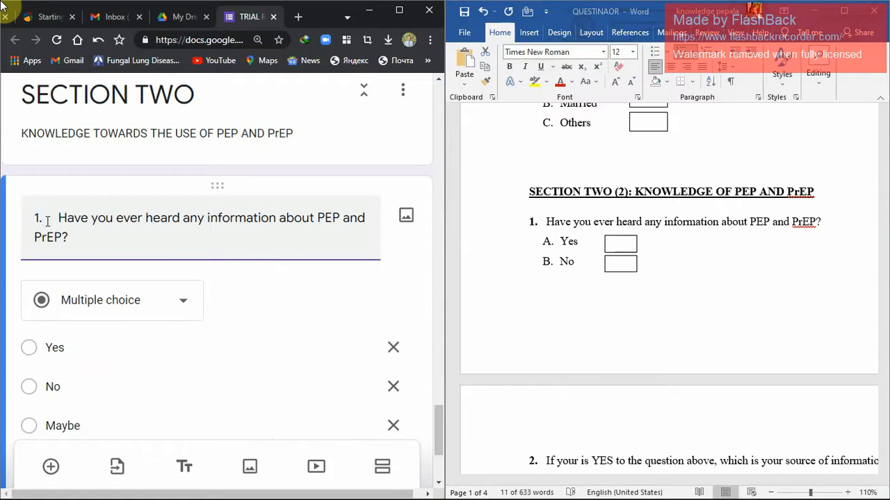
{"action": "key", "text": "BackSpace"}
{"action": "left_click", "coordinate": [440, 422]}
{"action": "mouse_move", "coordinate": [440, 422]}
{"action": "left_mouse_down"}
{"action": "mouse_move", "coordinate": [446, 383]}
{"action": "mouse_move", "coordinate": [445, 420]}
{"action": "left_mouse_up"}
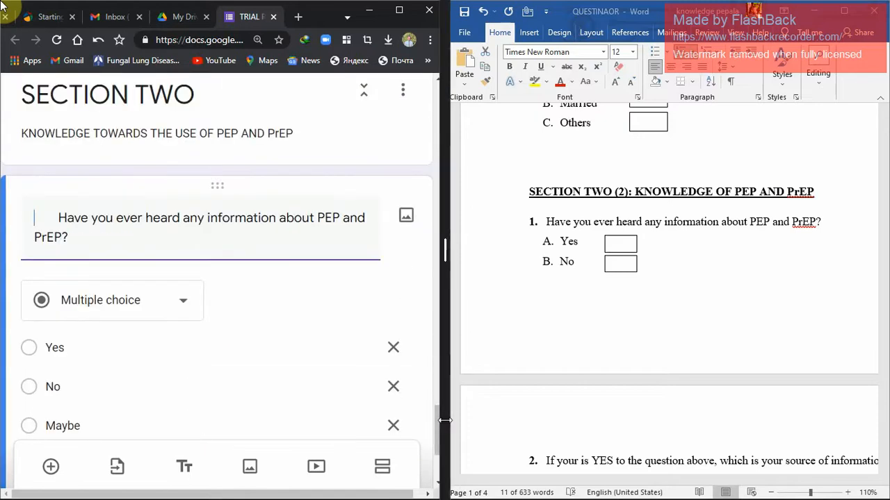
{"action": "key", "text": "BackSpace"}
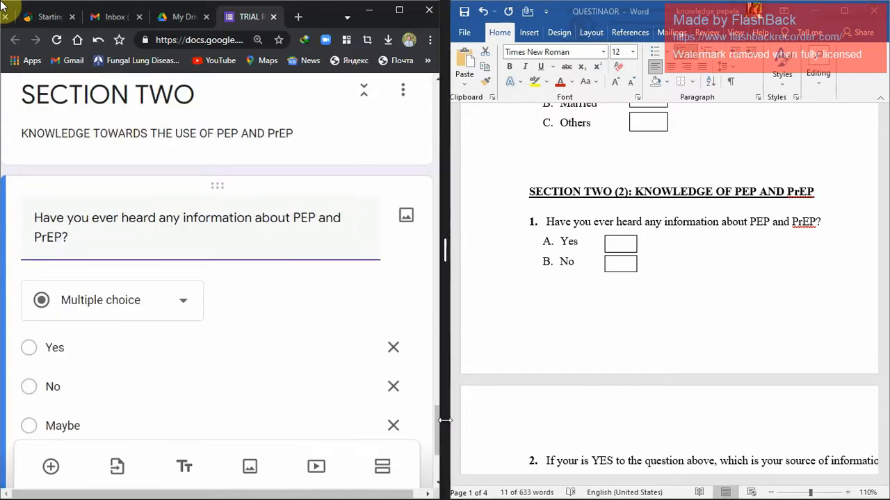
{"action": "type", "text": "4."}
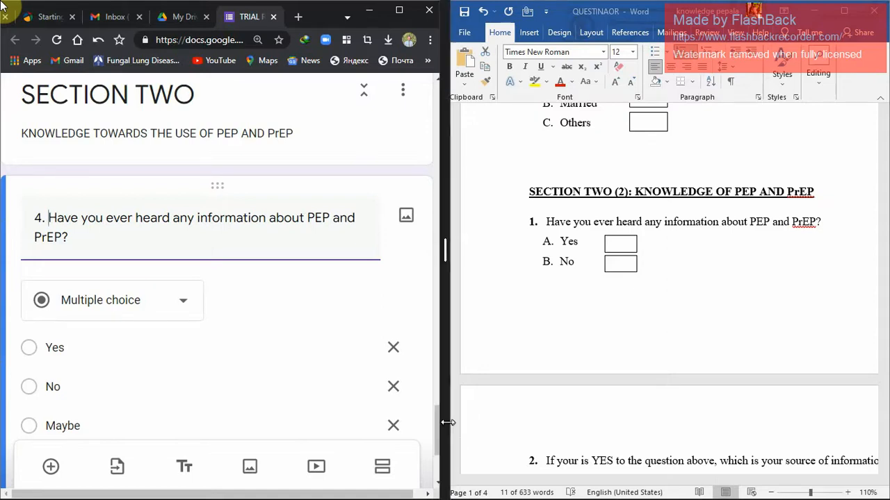
Check the new question's answer options, and examine question 2 and those following it in the questionnaire document.
{"action": "left_click", "coordinate": [440, 422]}
{"action": "left_click_drag", "start_coordinate": [440, 422], "coordinate": [439, 444]}
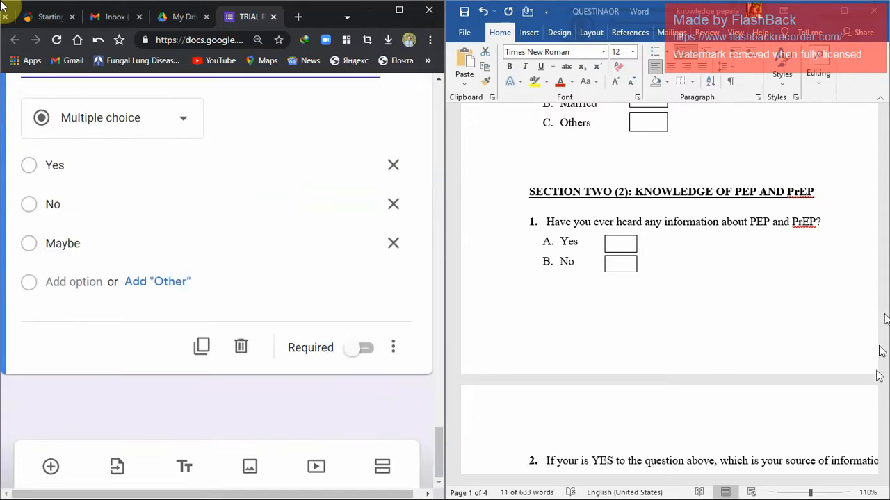
{"action": "left_click", "coordinate": [885, 472]}
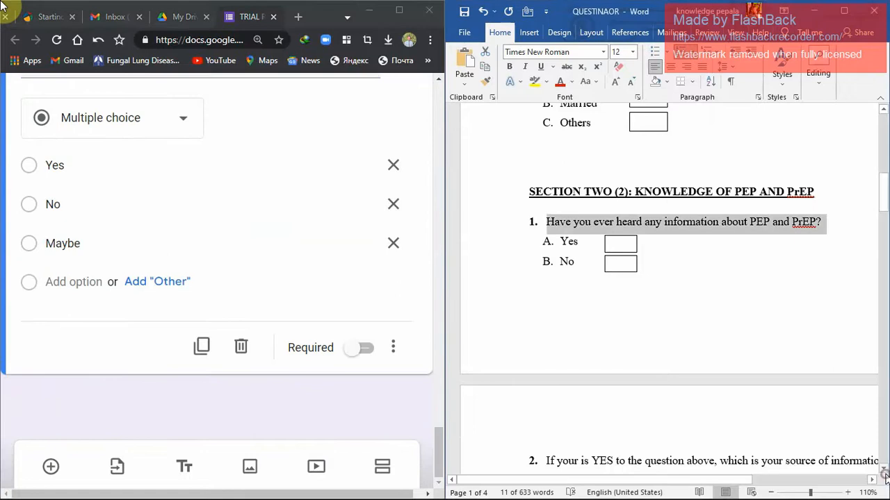
{"action": "left_click", "coordinate": [885, 473]}
{"action": "left_click", "coordinate": [885, 473]}
{"action": "left_click_drag", "start_coordinate": [885, 473], "coordinate": [884, 469]}
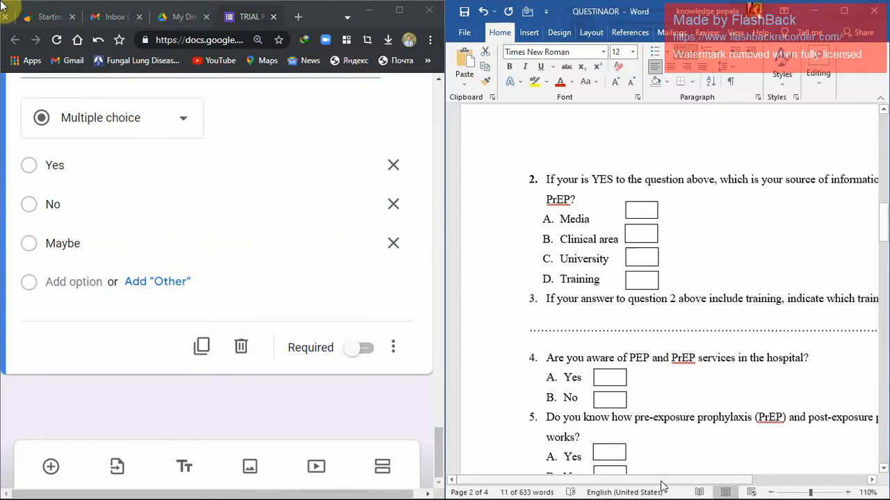
{"action": "left_click_drag", "start_coordinate": [662, 481], "coordinate": [710, 482]}
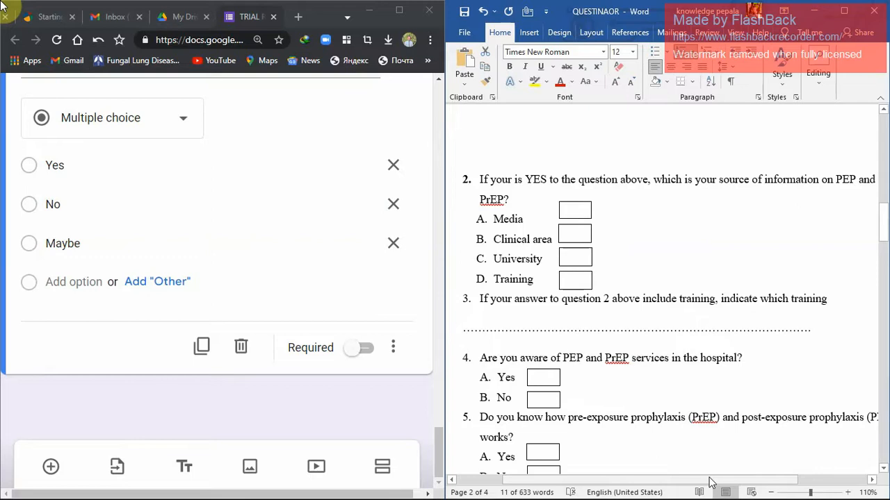
Make the question about having heard any PEP and PrEP information required and add a new question below it.
{"action": "mouse_move", "coordinate": [883, 232]}
{"action": "left_mouse_down"}
{"action": "mouse_move", "coordinate": [881, 427]}
{"action": "mouse_move", "coordinate": [869, 228]}
{"action": "mouse_move", "coordinate": [867, 240]}
{"action": "left_mouse_up"}
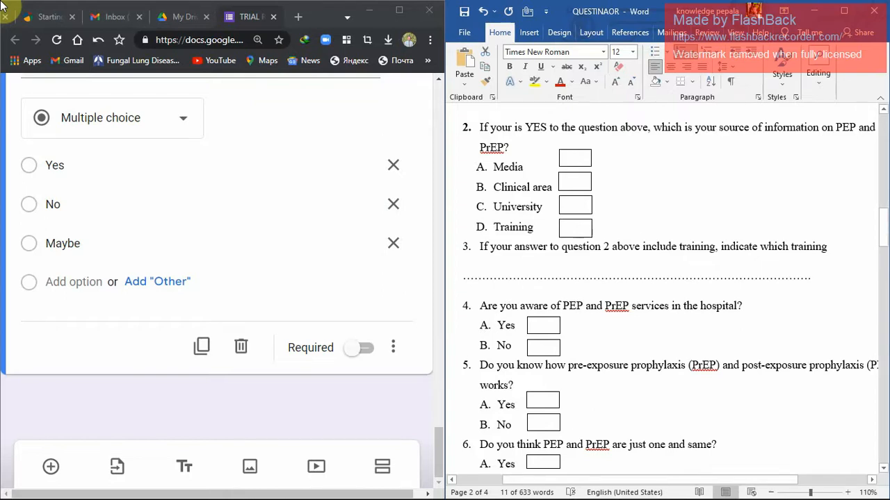
{"action": "left_click", "coordinate": [363, 347]}
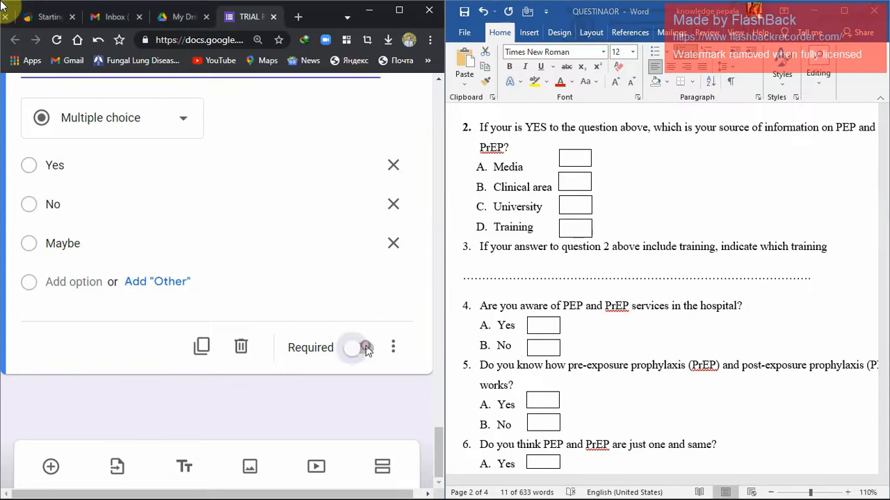
{"action": "left_click", "coordinate": [50, 466]}
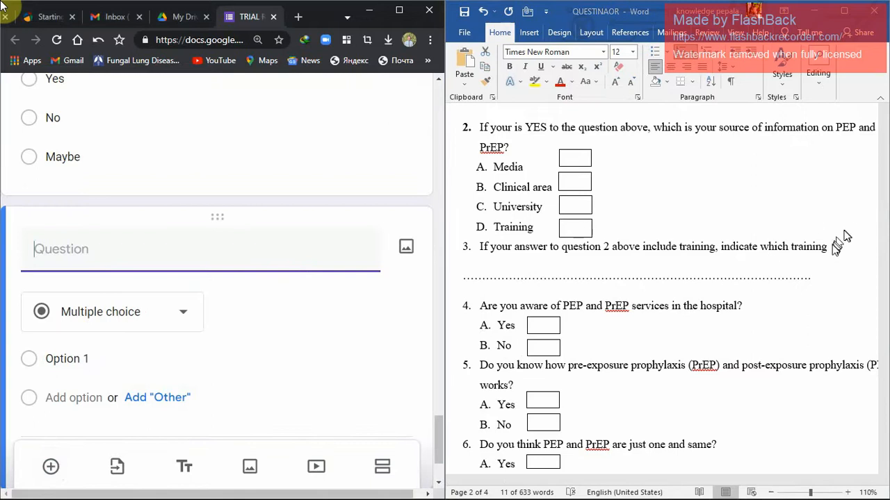
Copy "If your answer to question 2 above include training, indicate which training" from the document into the new question and make it a Short answer.
{"action": "left_click", "coordinate": [828, 249]}
{"action": "left_click_drag", "start_coordinate": [828, 249], "coordinate": [477, 248]}
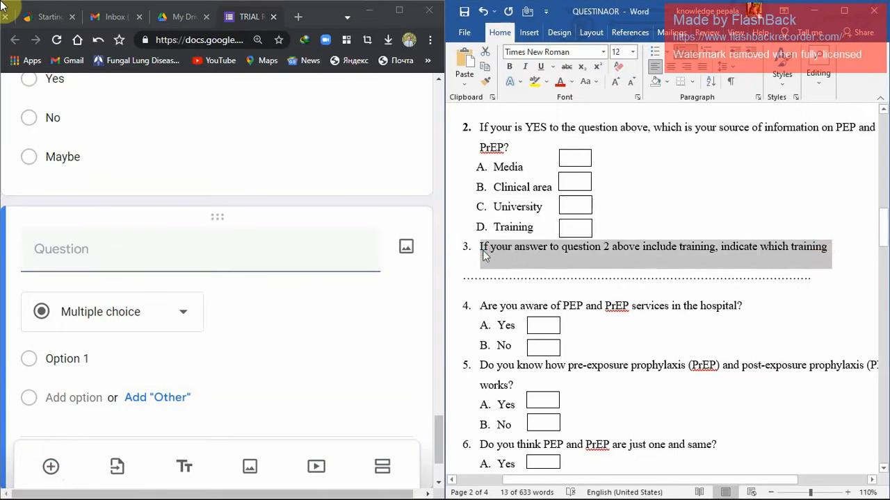
{"action": "left_click", "coordinate": [117, 252]}
{"action": "type", "text": "3.\tIf your answer to question 2 above include training, indicate which training"}
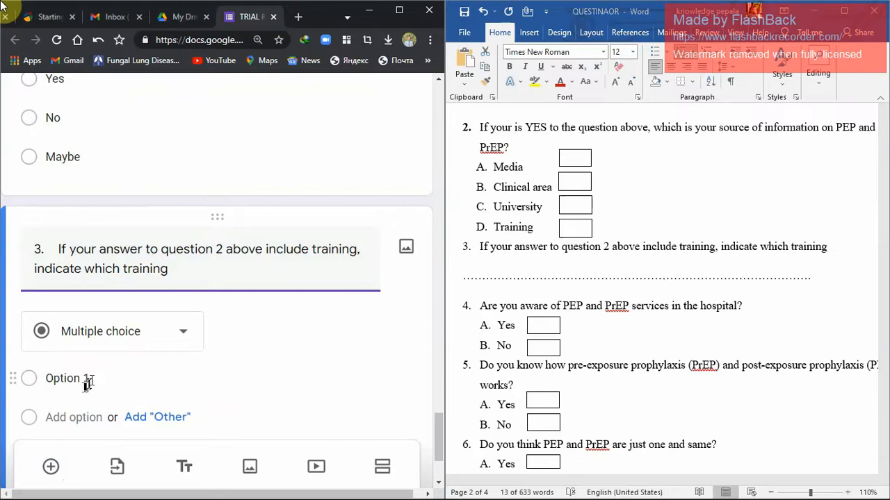
{"action": "left_click", "coordinate": [182, 336]}
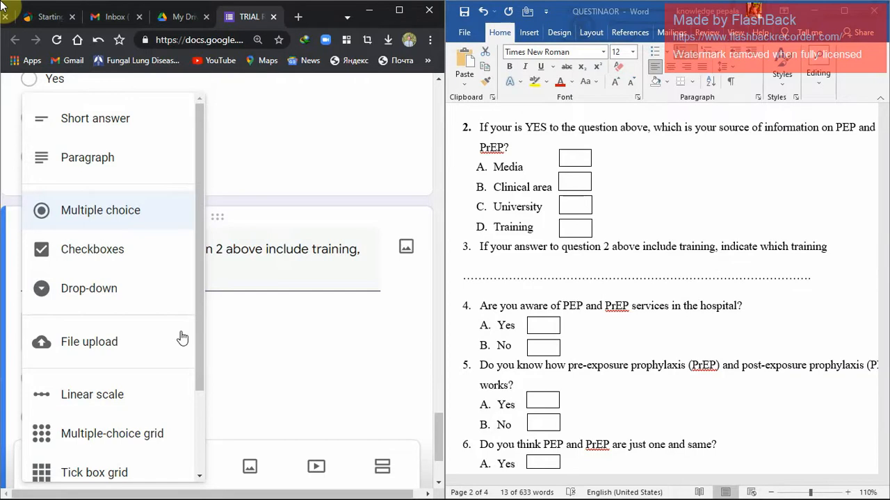
{"action": "left_click", "coordinate": [102, 125]}
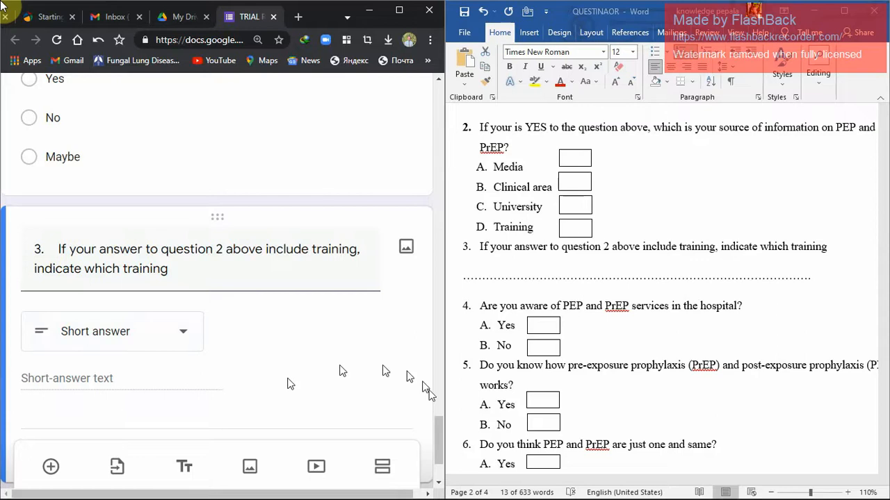
{"action": "left_click_drag", "start_coordinate": [440, 420], "coordinate": [438, 427]}
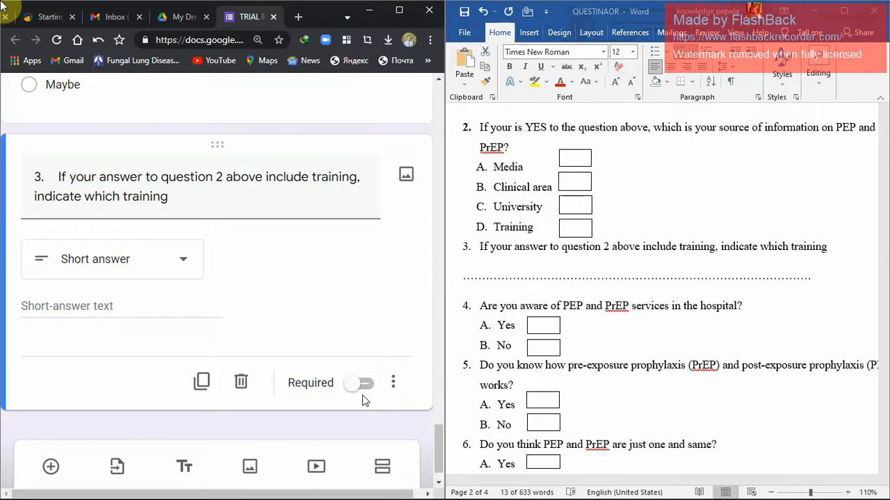
Examine the form's Responses and Settings pages in the maximized browser window, and return to its questions.
{"action": "left_click_drag", "start_coordinate": [434, 433], "coordinate": [434, 442]}
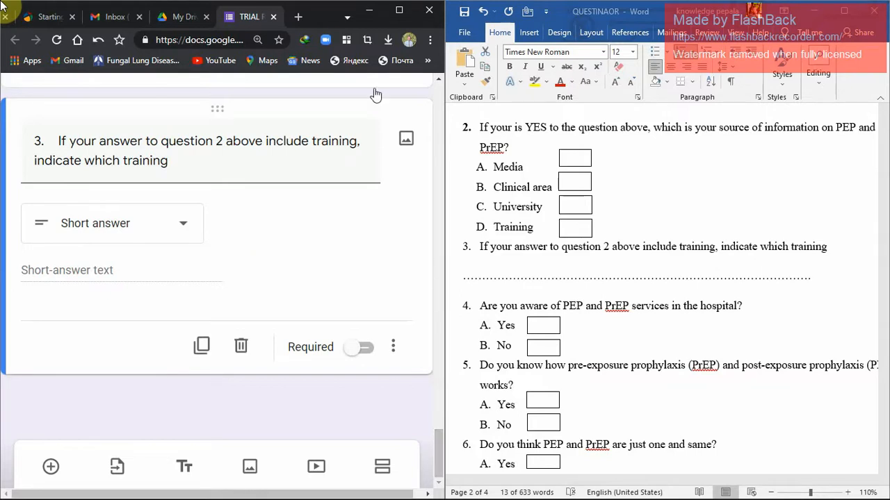
{"action": "left_click", "coordinate": [398, 14]}
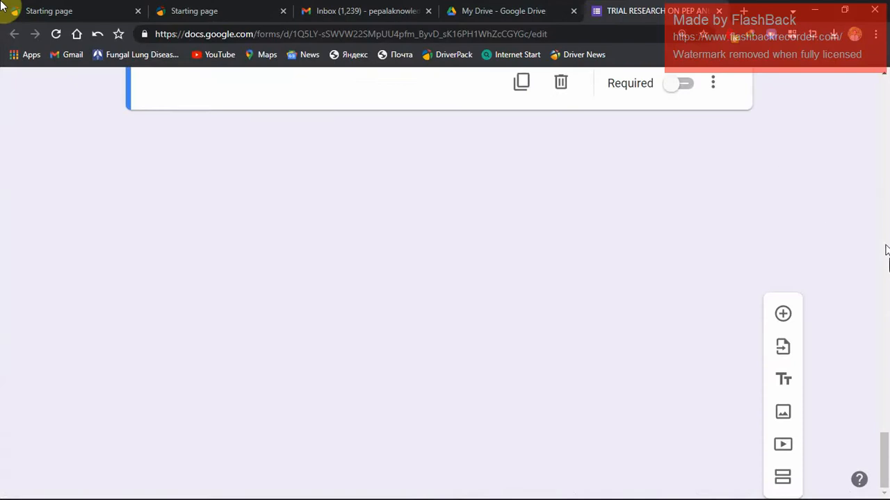
{"action": "left_click_drag", "start_coordinate": [886, 455], "coordinate": [888, 63]}
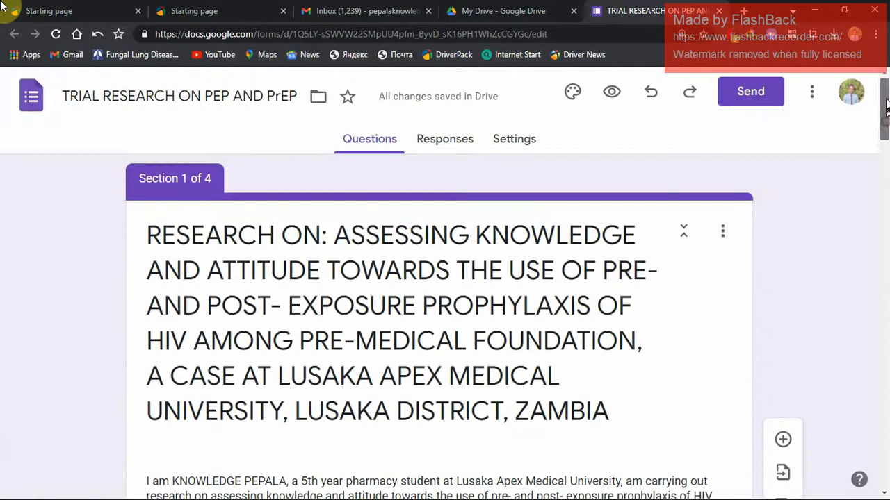
{"action": "left_click", "coordinate": [445, 139]}
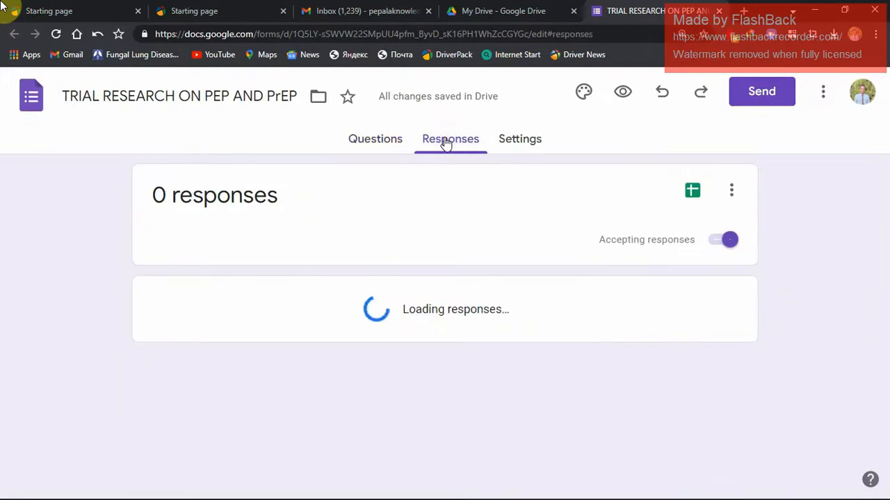
{"action": "left_click", "coordinate": [506, 144]}
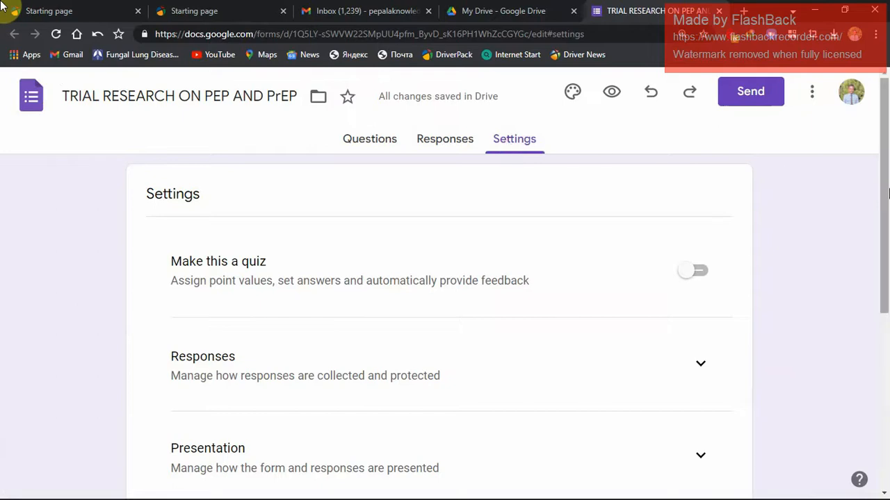
{"action": "left_click_drag", "start_coordinate": [886, 184], "coordinate": [884, 365]}
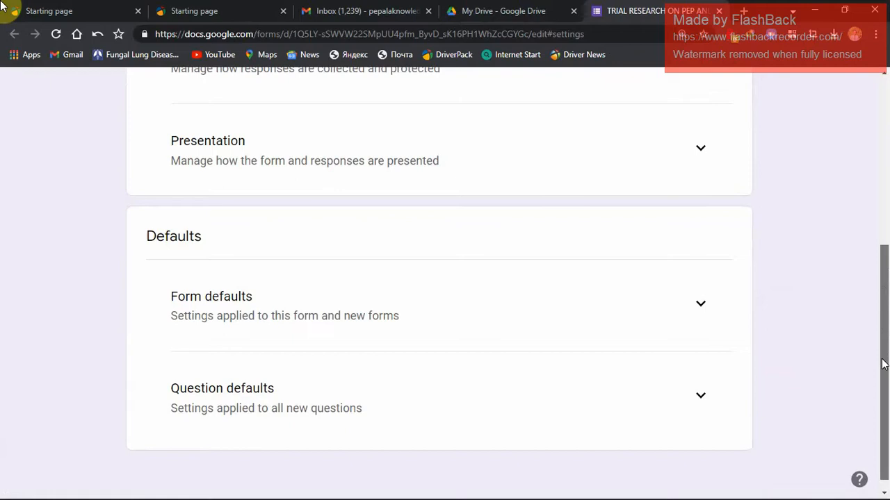
{"action": "left_click_drag", "start_coordinate": [884, 364], "coordinate": [882, 296]}
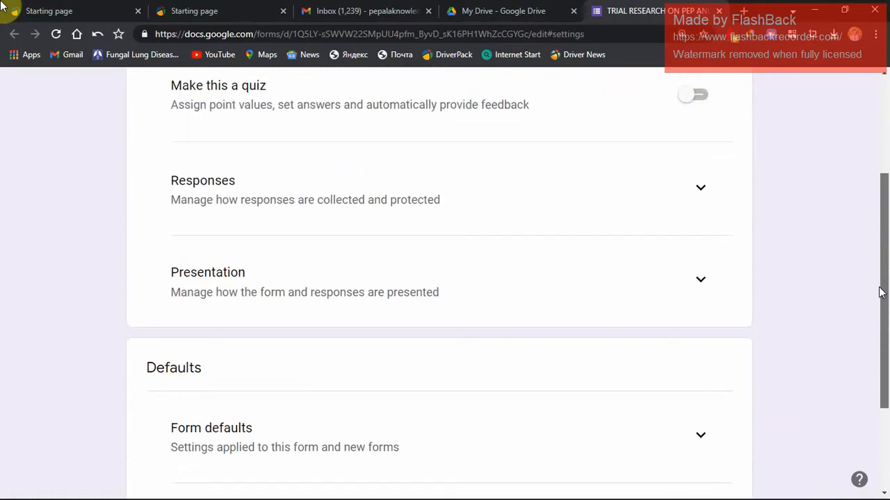
{"action": "left_click_drag", "start_coordinate": [880, 292], "coordinate": [884, 189]}
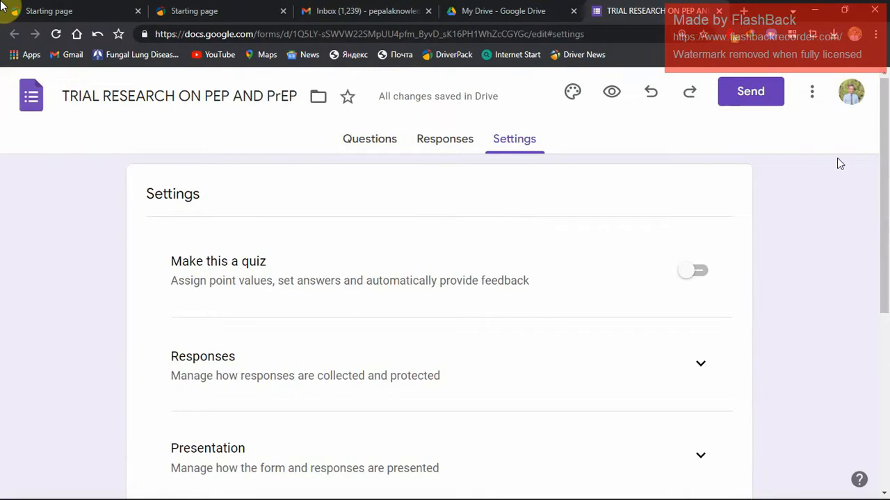
{"action": "left_click", "coordinate": [447, 141]}
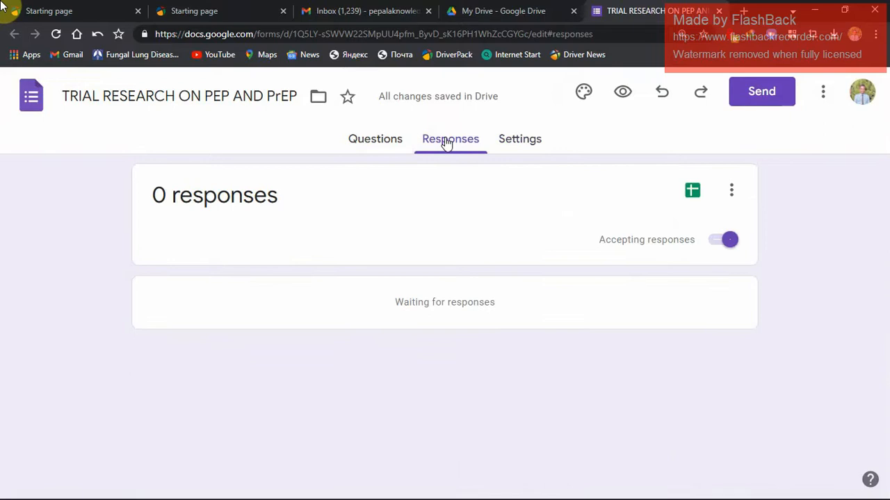
{"action": "left_click", "coordinate": [385, 139]}
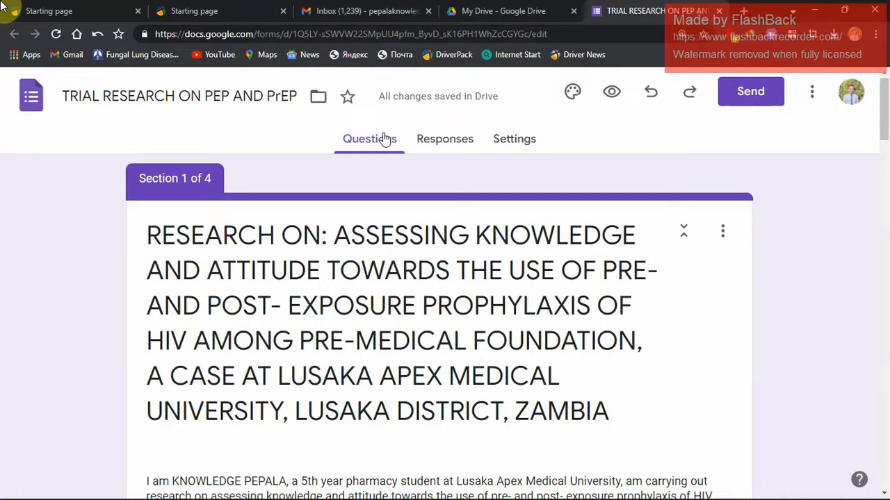
Preview the form and look through its introduction page and consent form.
{"action": "left_click", "coordinate": [610, 94]}
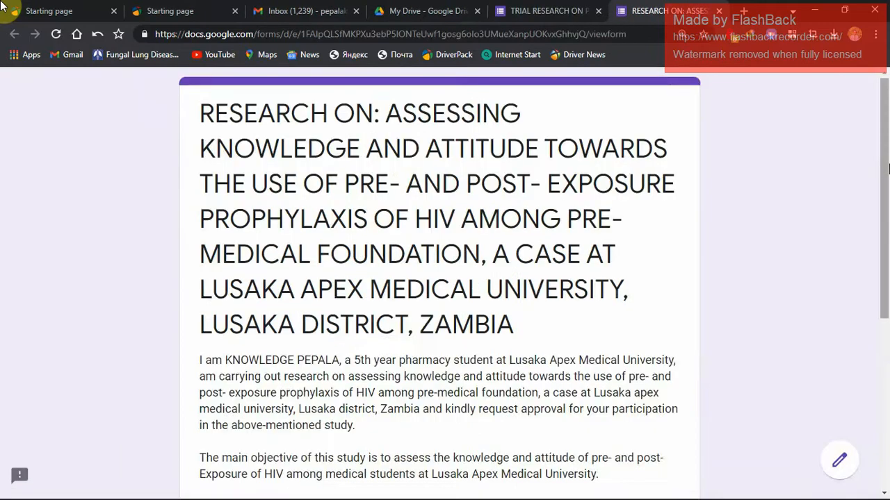
{"action": "scroll", "coordinate": [889, 169], "scroll_direction": "down", "scroll_amount": 5}
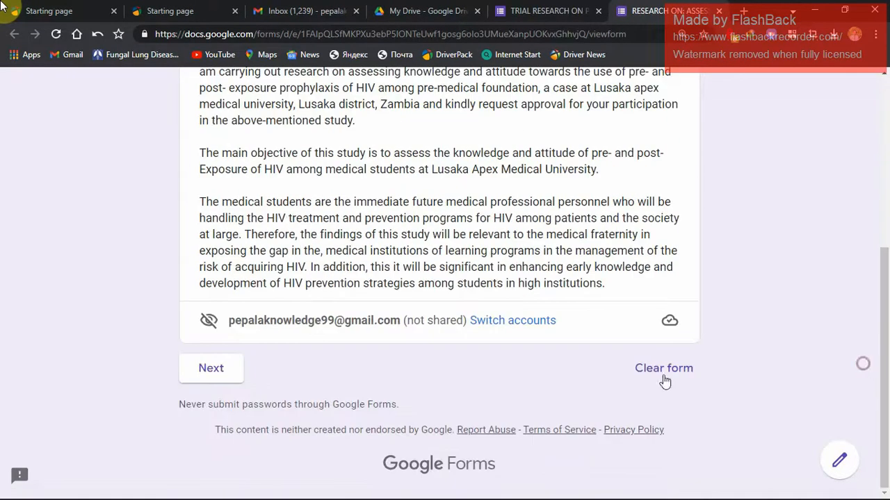
{"action": "left_click", "coordinate": [225, 369]}
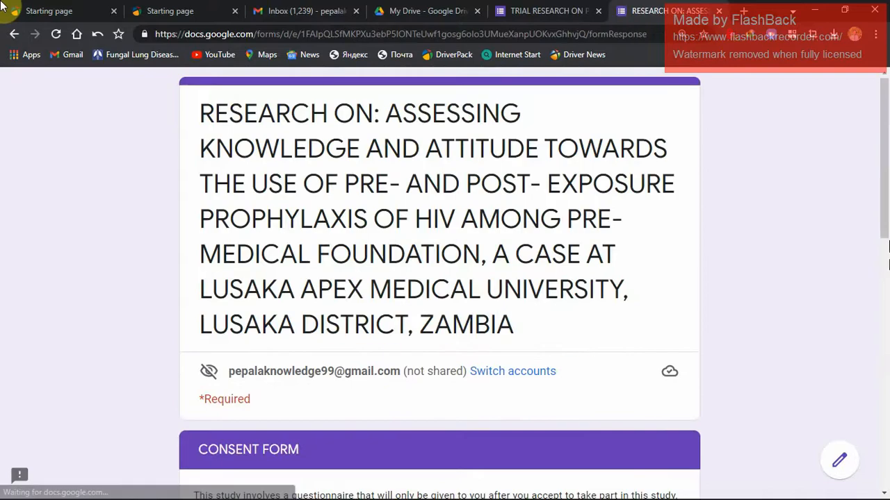
{"action": "scroll", "coordinate": [885, 278], "scroll_direction": "down", "scroll_amount": 10}
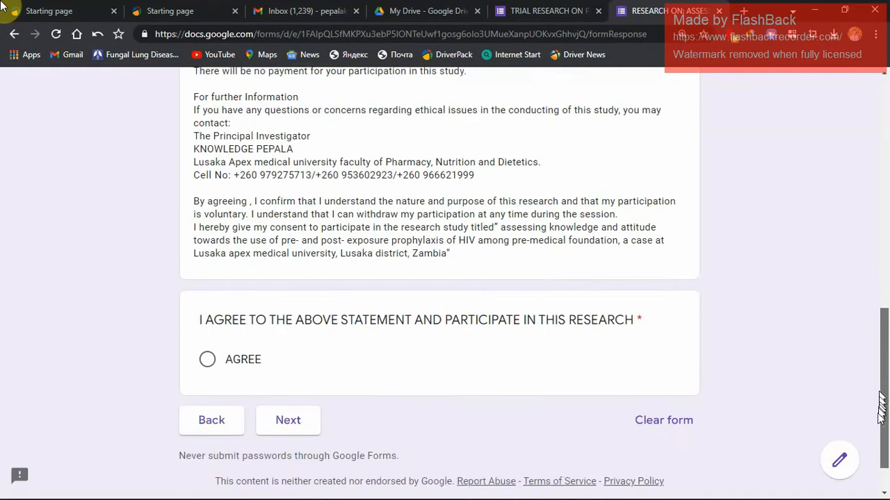
{"action": "scroll", "coordinate": [880, 407], "scroll_direction": "down", "scroll_amount": 1}
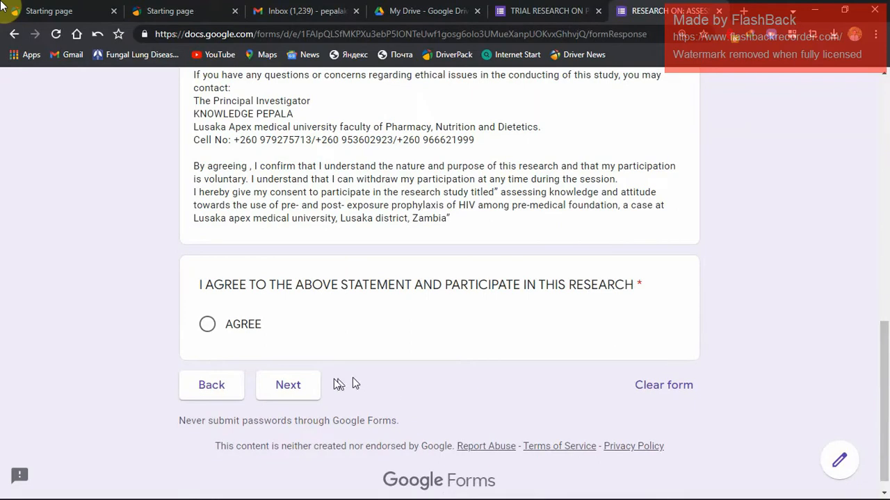
Test the required consent question by continuing without an answer, and select AGREE to proceed to Section One.
{"action": "left_click", "coordinate": [300, 386]}
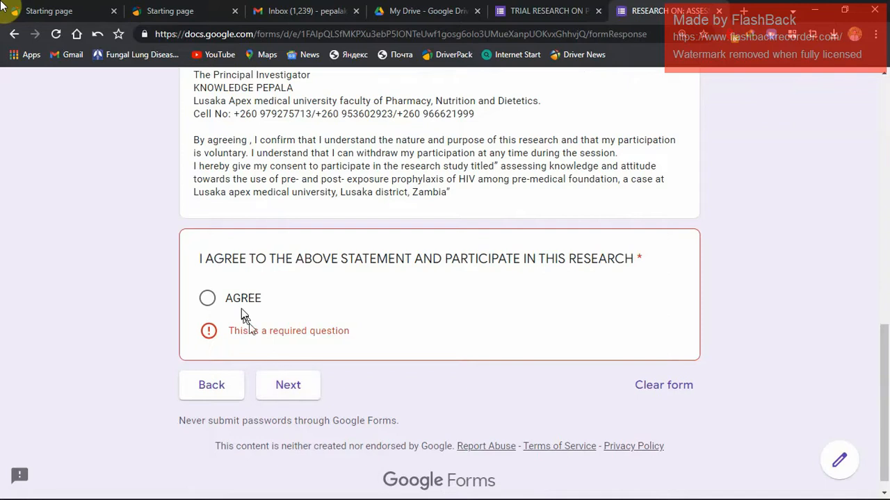
{"action": "left_click", "coordinate": [240, 300]}
{"action": "left_click", "coordinate": [295, 376]}
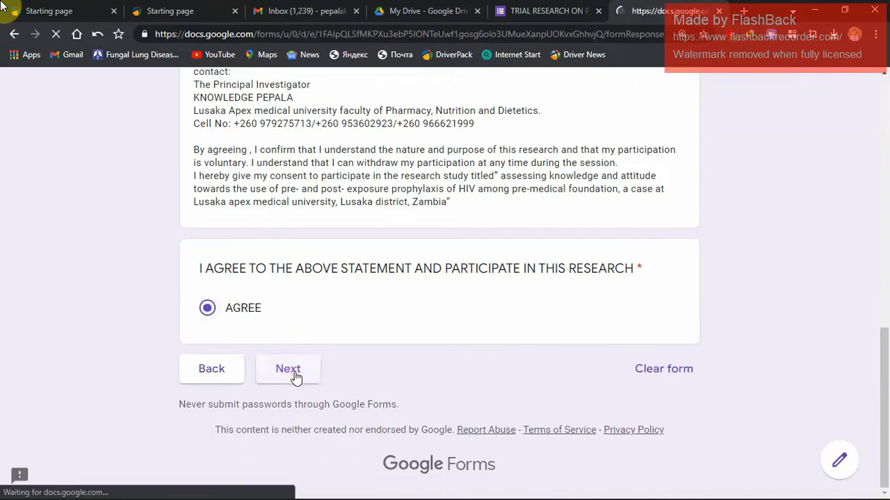
Test the required socio-demographic questions by continuing without answers, and close the form preview.
{"action": "left_click_drag", "start_coordinate": [887, 188], "coordinate": [851, 443]}
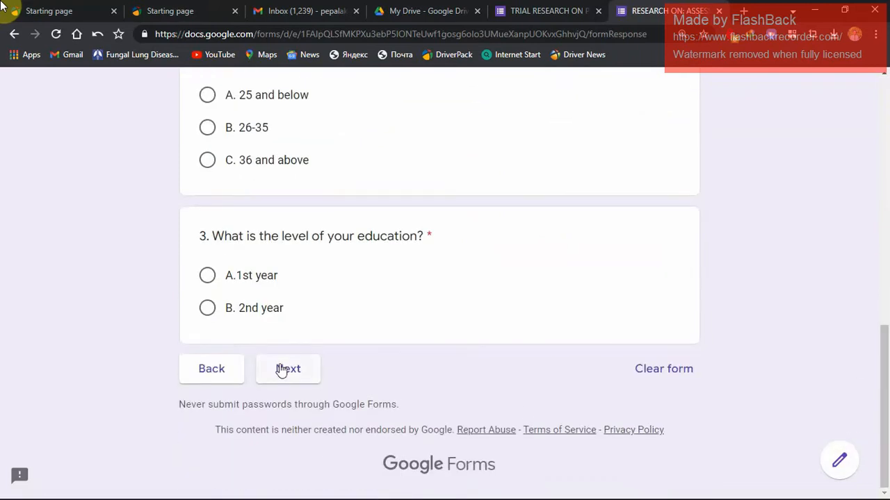
{"action": "left_click", "coordinate": [281, 369]}
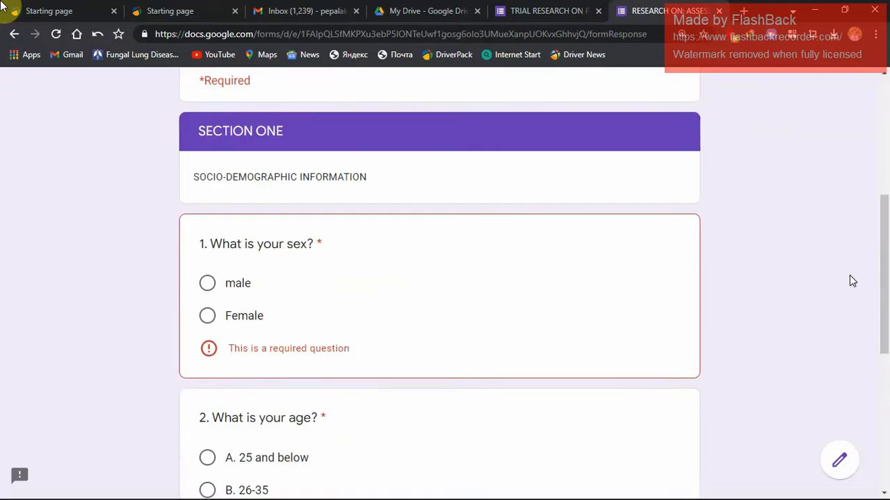
{"action": "left_click_drag", "start_coordinate": [885, 264], "coordinate": [888, 156]}
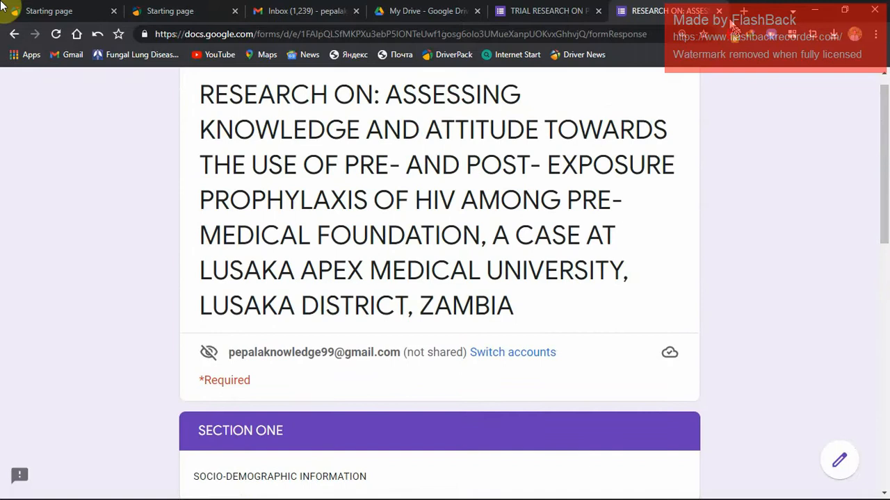
{"action": "left_click", "coordinate": [718, 10]}
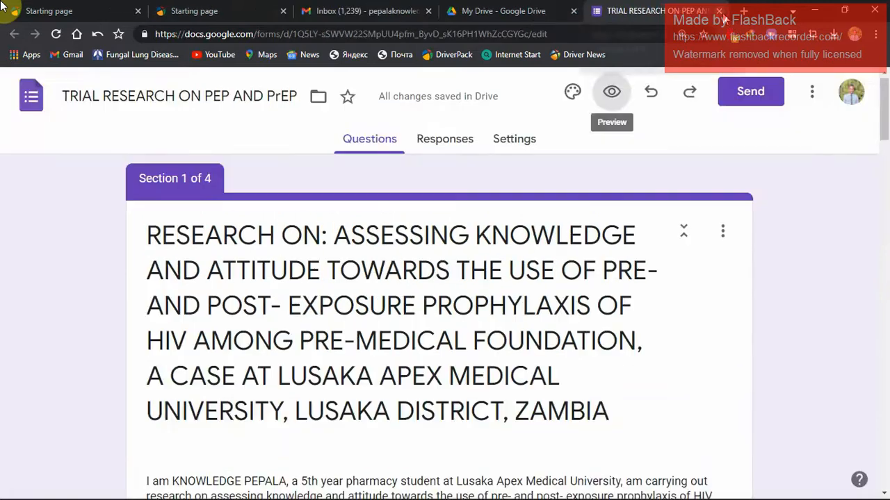
Open the form's sending options and compare the email, link and embed HTML methods.
{"action": "left_click", "coordinate": [745, 101]}
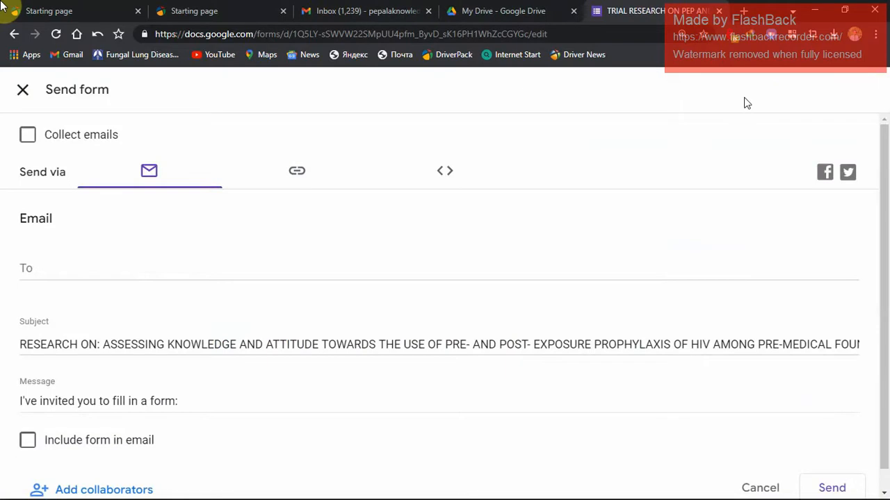
{"action": "left_click", "coordinate": [299, 174]}
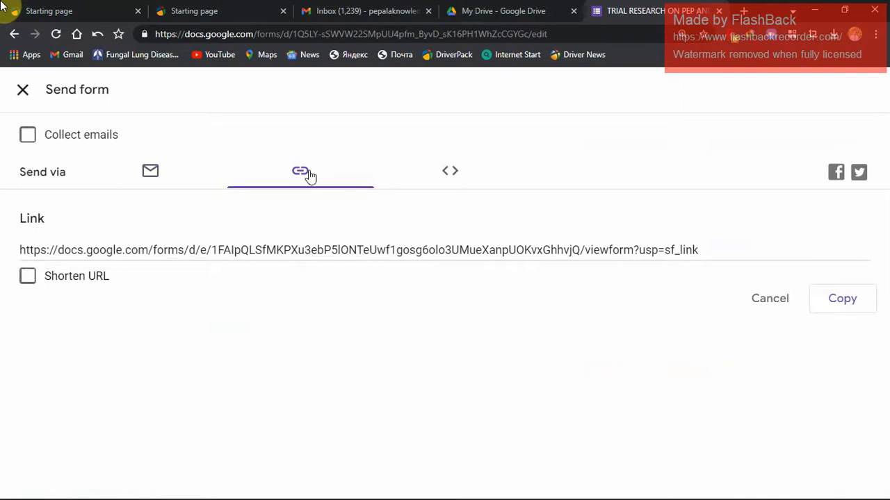
{"action": "left_click", "coordinate": [446, 179]}
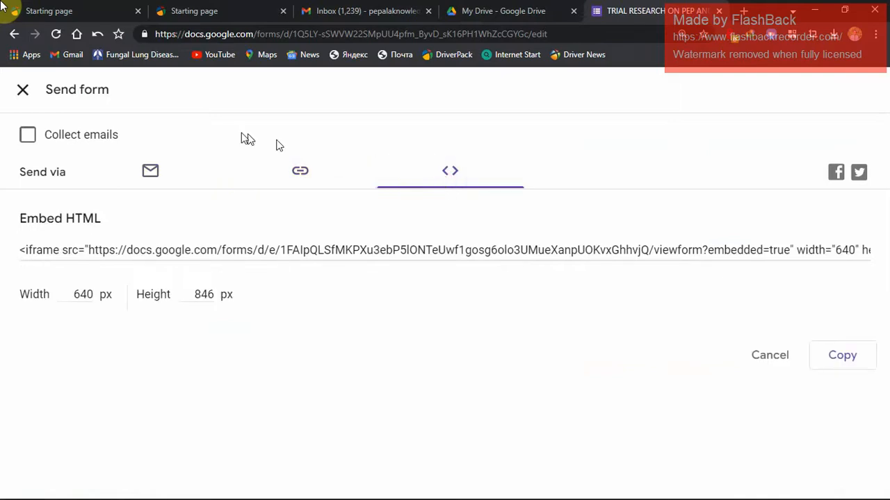
{"action": "left_click", "coordinate": [296, 171]}
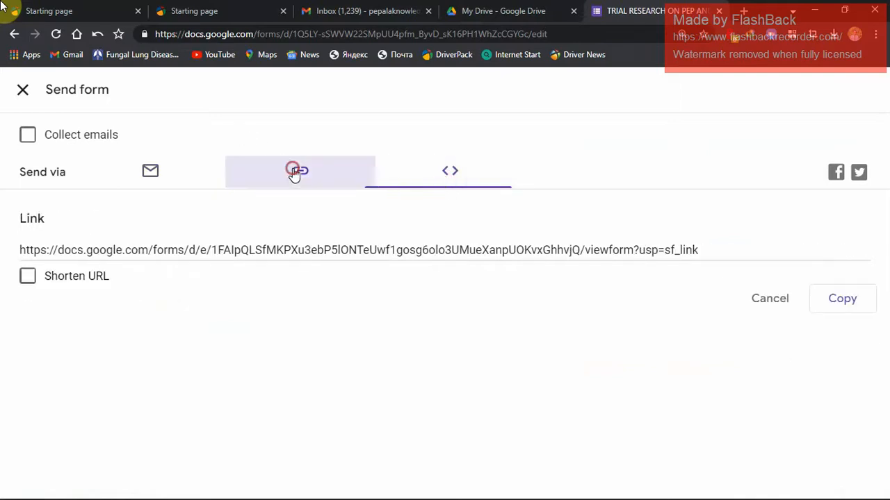
{"action": "left_click", "coordinate": [148, 174]}
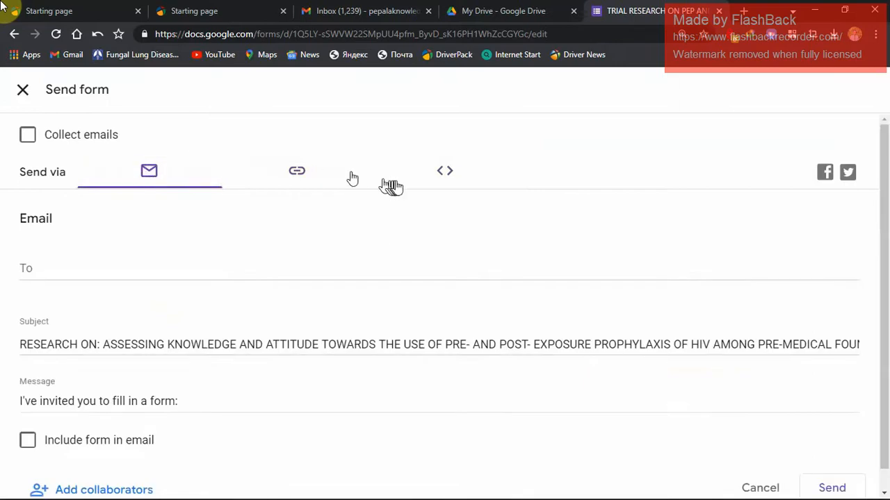
Copy the form's embed HTML code and leave the sending options.
{"action": "left_click", "coordinate": [442, 174]}
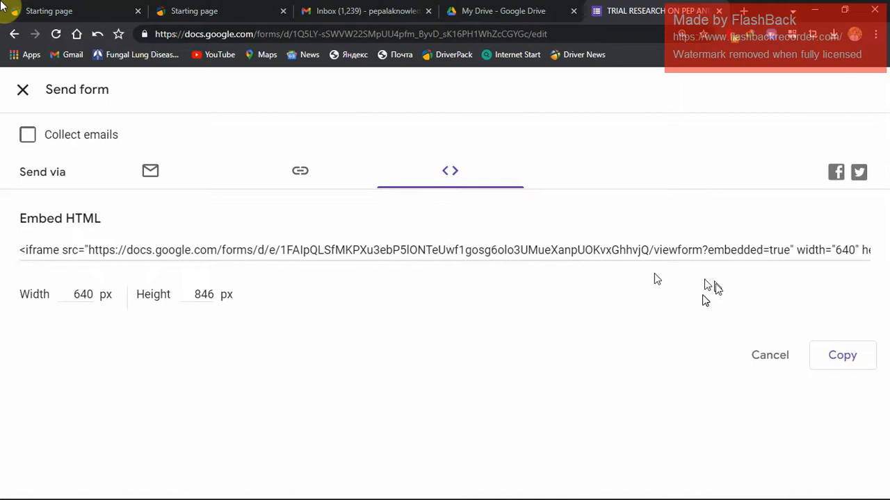
{"action": "left_click", "coordinate": [833, 357]}
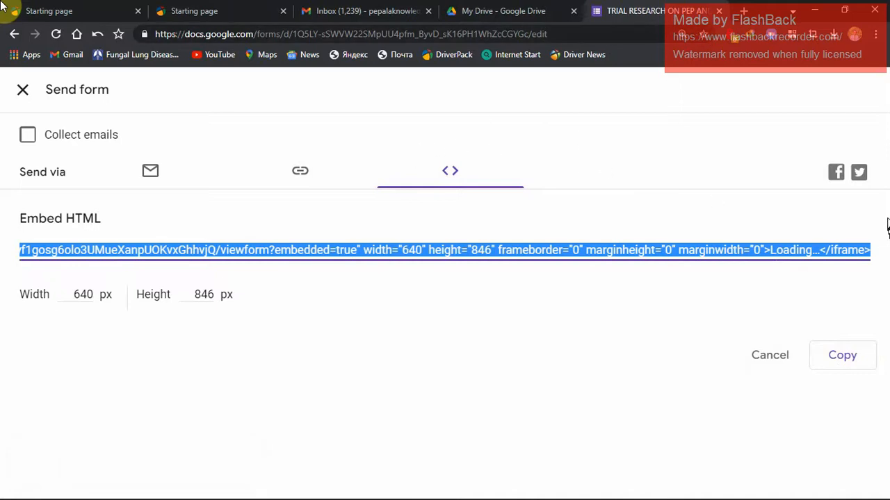
{"action": "left_click", "coordinate": [23, 89]}
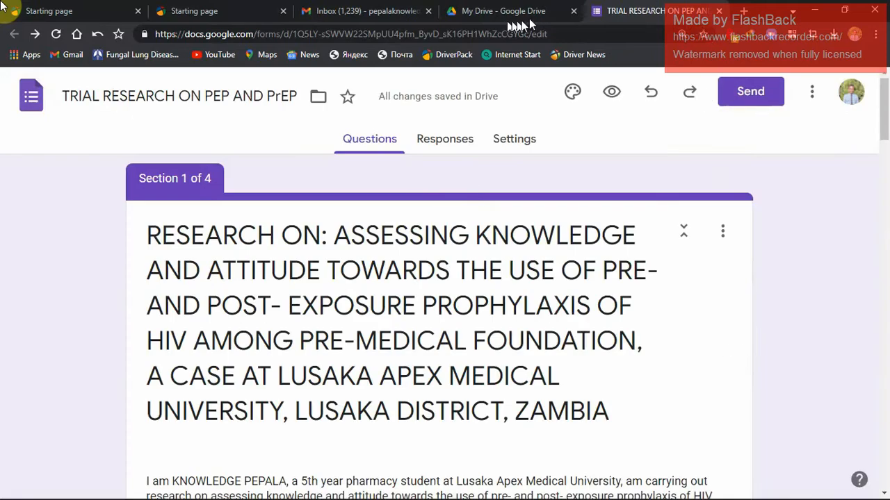
Close the second Starting page and search the web for the copied embed code in a new tab.
{"action": "left_click", "coordinate": [283, 11]}
{"action": "left_click", "coordinate": [597, 11]}
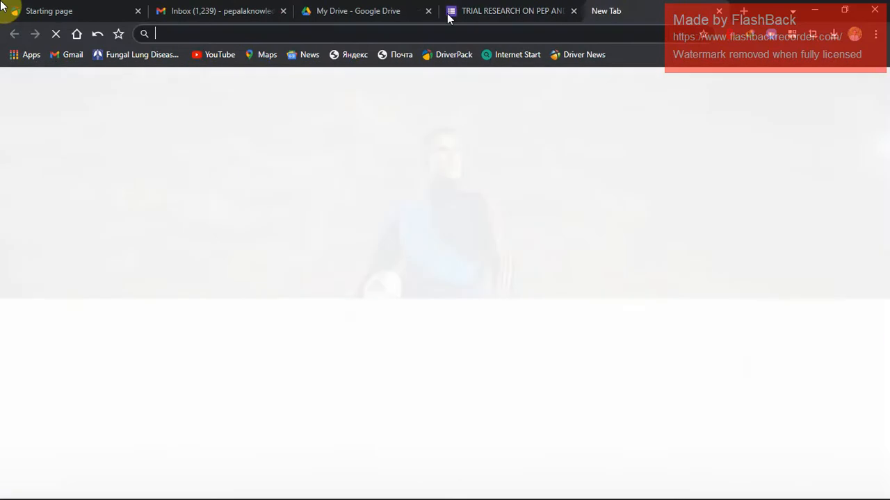
{"action": "key", "text": "ctrl+v"}
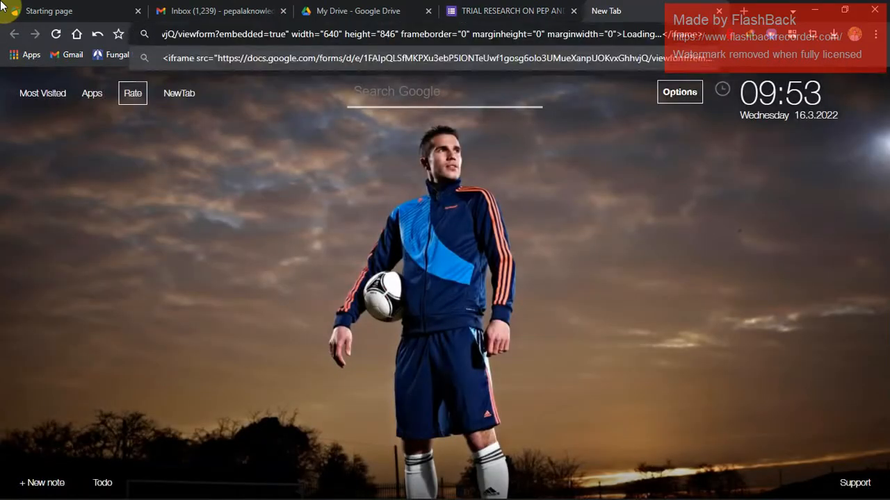
{"action": "key", "text": "Return"}
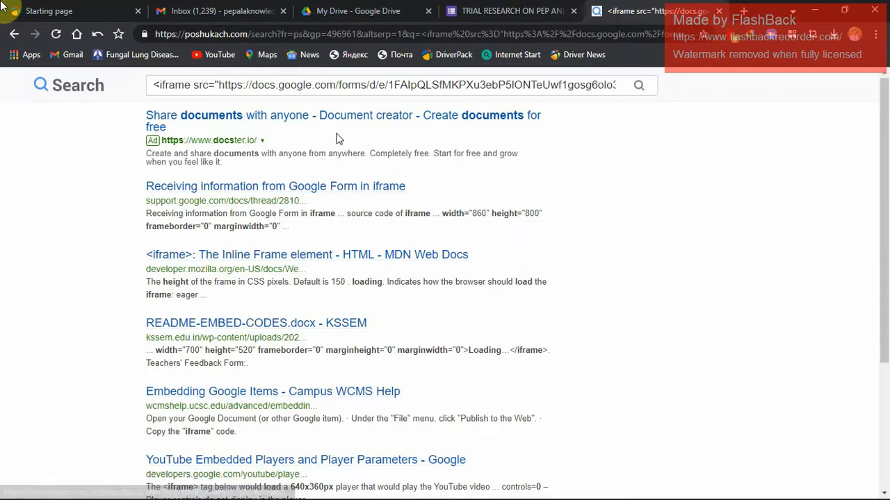
Open the Docster document-sharing search result, look through its page and close it.
{"action": "left_click", "coordinate": [291, 127]}
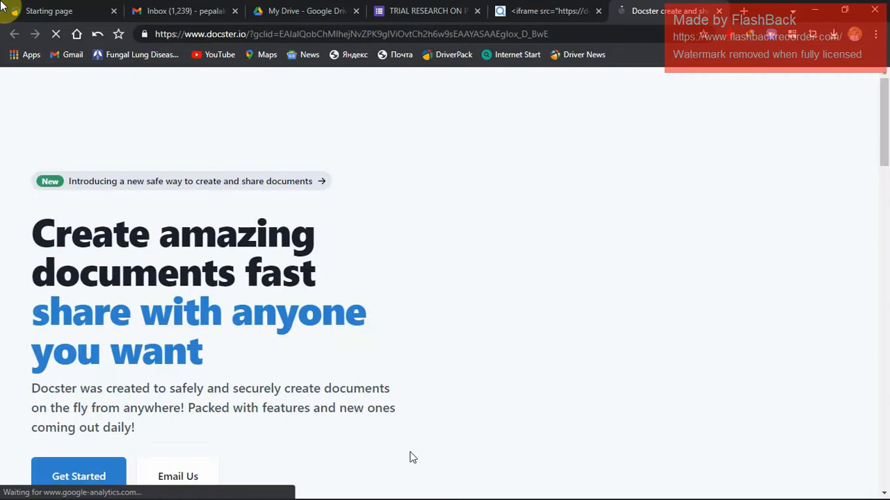
{"action": "left_click_drag", "start_coordinate": [882, 138], "coordinate": [876, 199]}
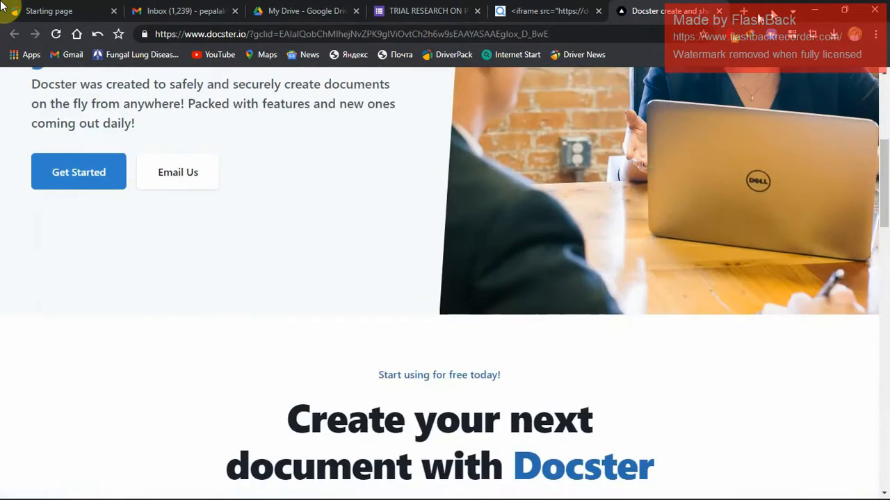
{"action": "left_click", "coordinate": [718, 11]}
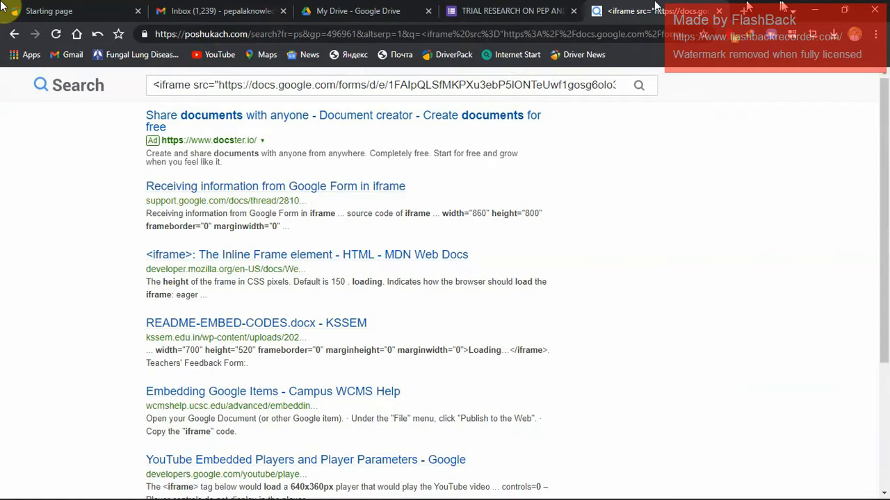
Close the embed code search results, switch to Gmail and start a new message addressed to the suggested pharmacist contact.
{"action": "left_click", "coordinate": [720, 11]}
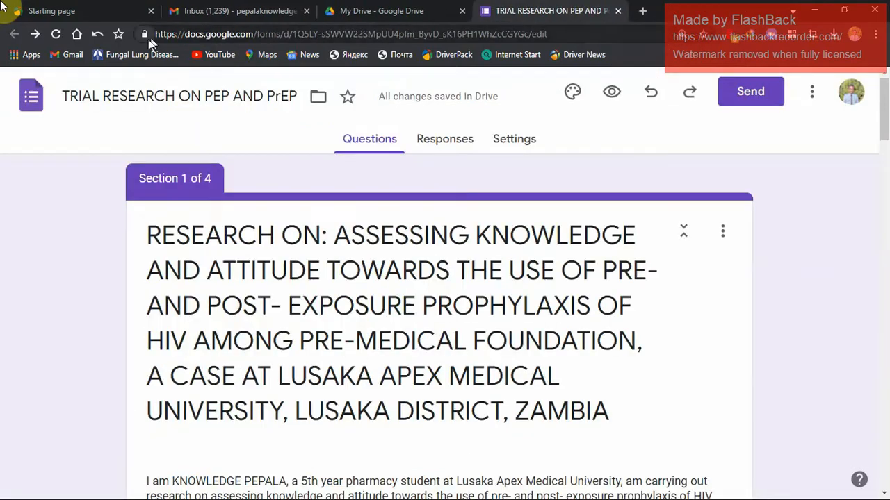
{"action": "left_click", "coordinate": [262, 14]}
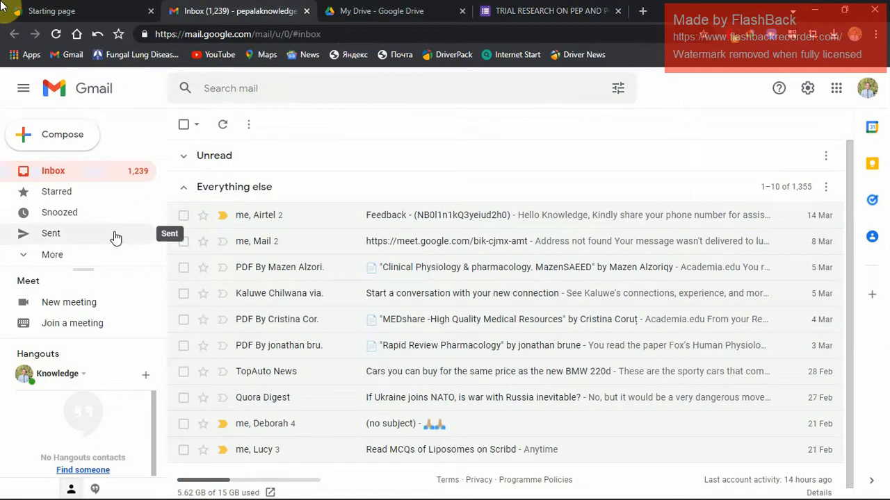
{"action": "left_click", "coordinate": [43, 139]}
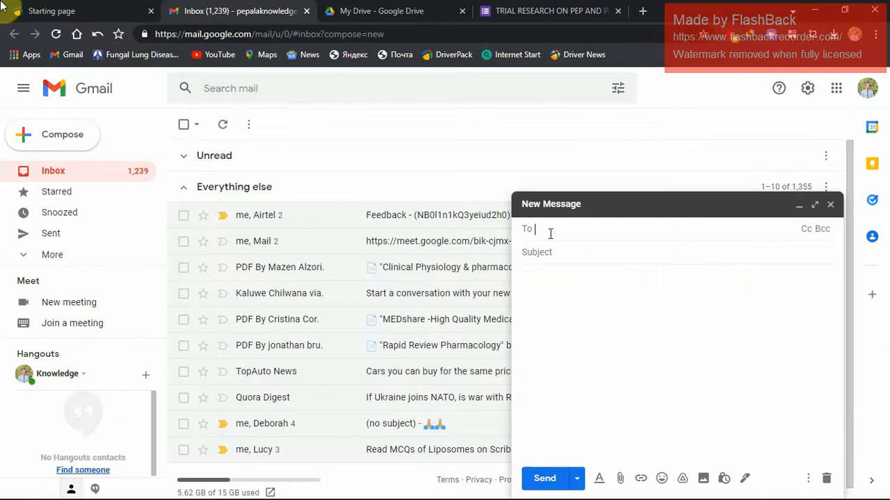
{"action": "type", "text": "LUC"}
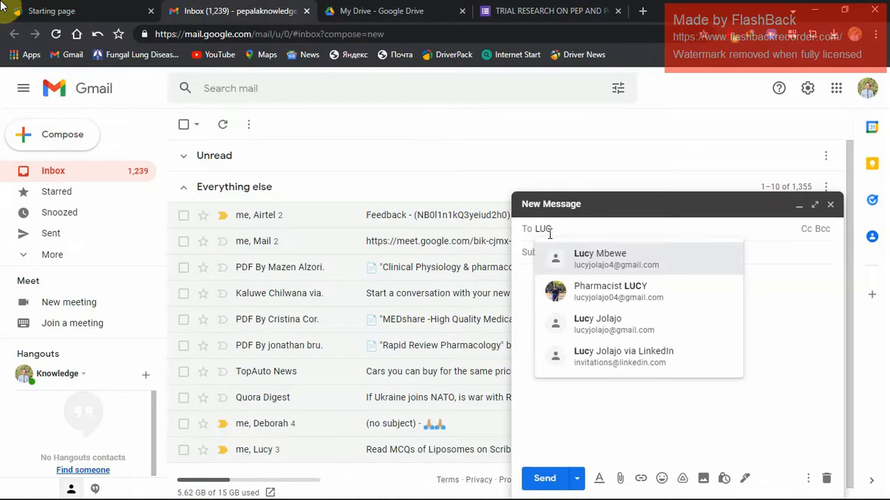
{"action": "left_click", "coordinate": [628, 292]}
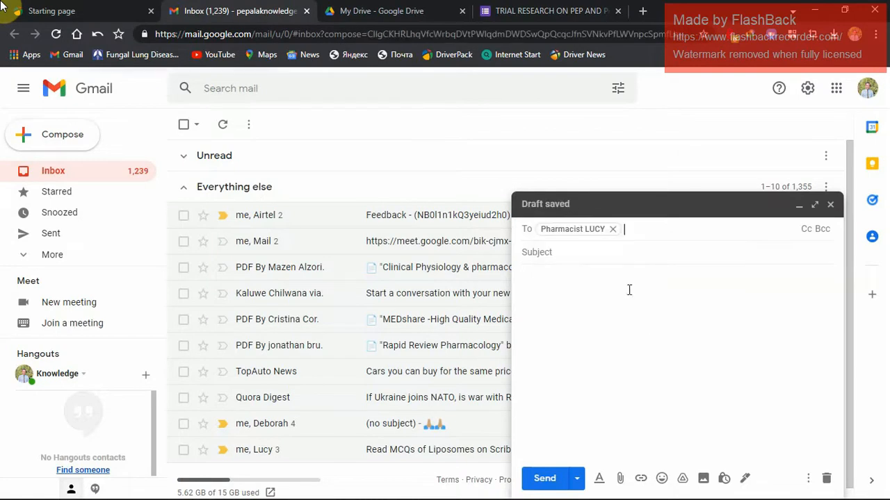
Paste the form's embed HTML code into the message body and send the email without a subject.
{"action": "left_click", "coordinate": [559, 253]}
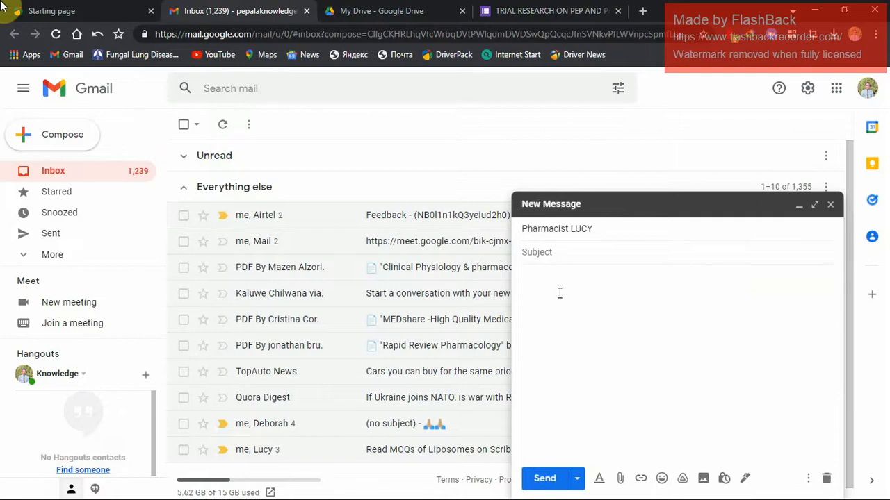
{"action": "type", "text": "<iframe src=\"https://docs.google.com/forms/d/e/1FAIpQLSfMKPXu3ebP5IONTeUwf1gosg6olo3UMueXanpUOKvxGhhvjQ/viewform?embedded=true\" width=\"640\" height=\"846\" frameborder=\"0\" marginheight=\"0\" marginwidth=\"0\">Loading…</iframe>"}
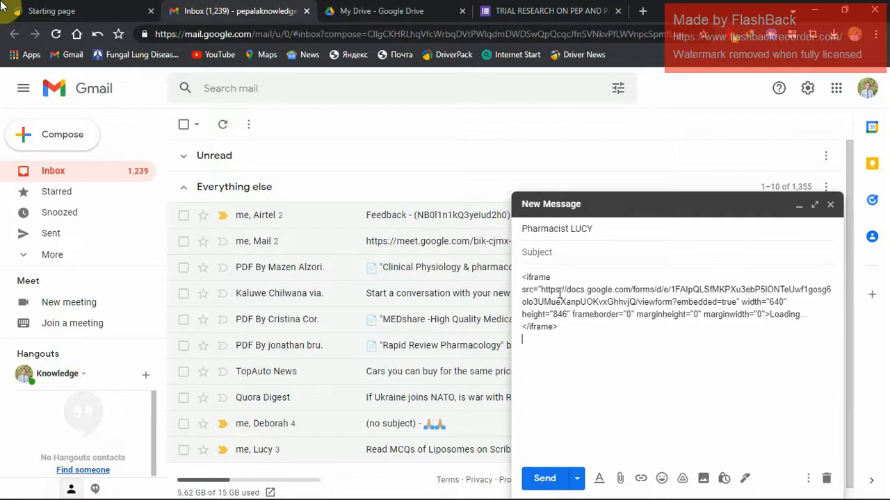
{"action": "left_click", "coordinate": [546, 478]}
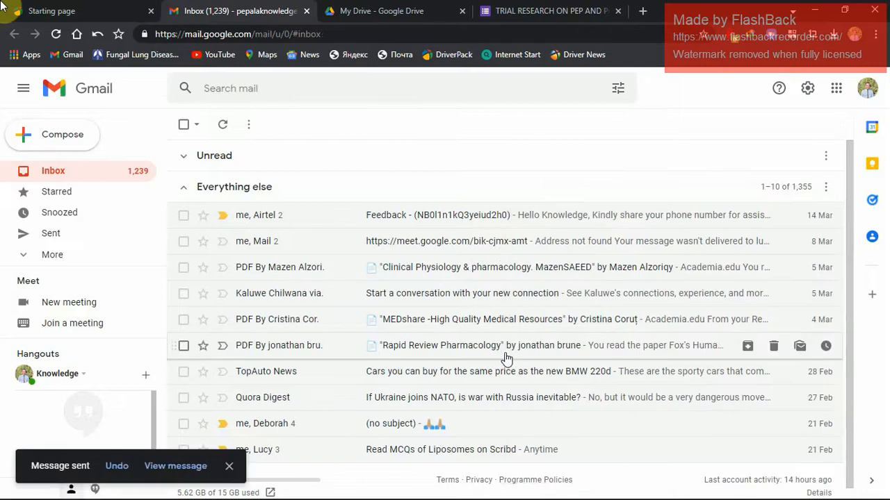
Open the just-sent embed code message from the sent mail and follow the form link inside it.
{"action": "left_click", "coordinate": [93, 233]}
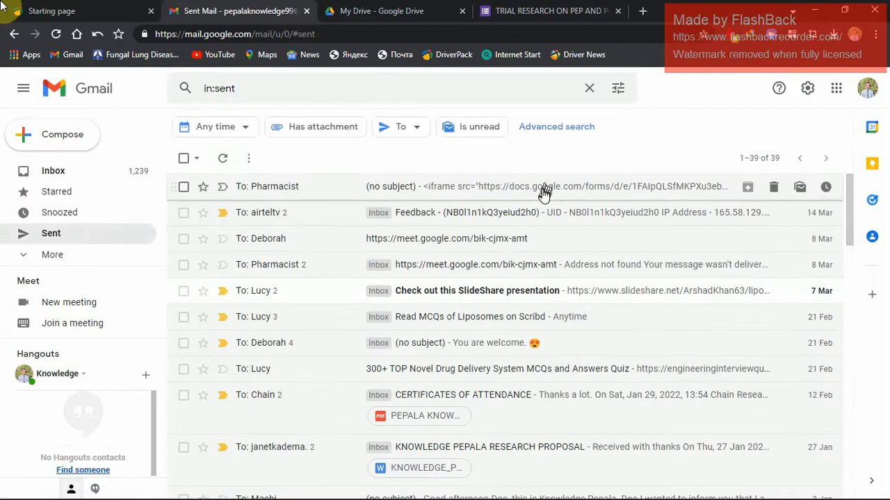
{"action": "left_click", "coordinate": [542, 189]}
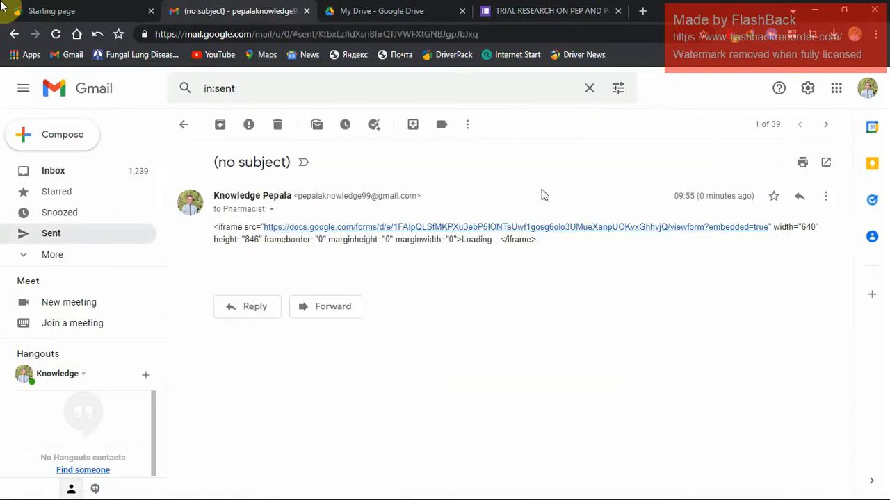
{"action": "left_click", "coordinate": [490, 228]}
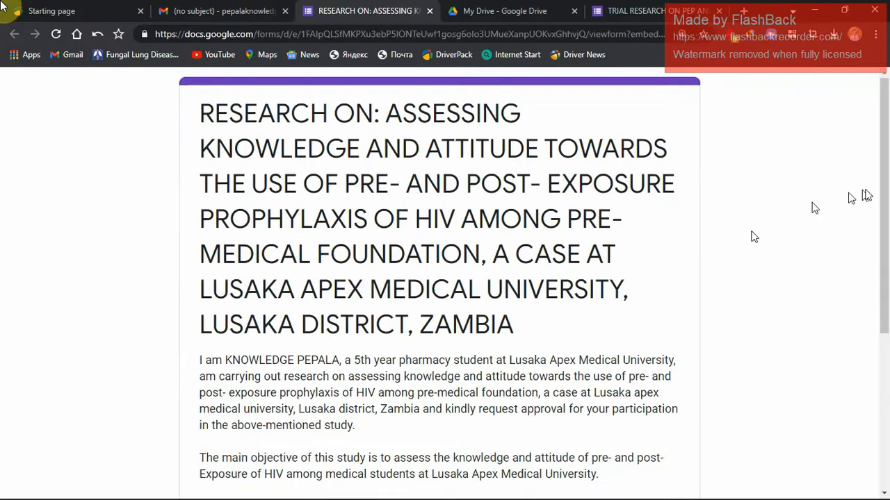
Advance past the form's introduction, choose AGREE on the consent statement and continue to Section One.
{"action": "left_click_drag", "start_coordinate": [883, 202], "coordinate": [849, 420]}
{"action": "left_click", "coordinate": [210, 412]}
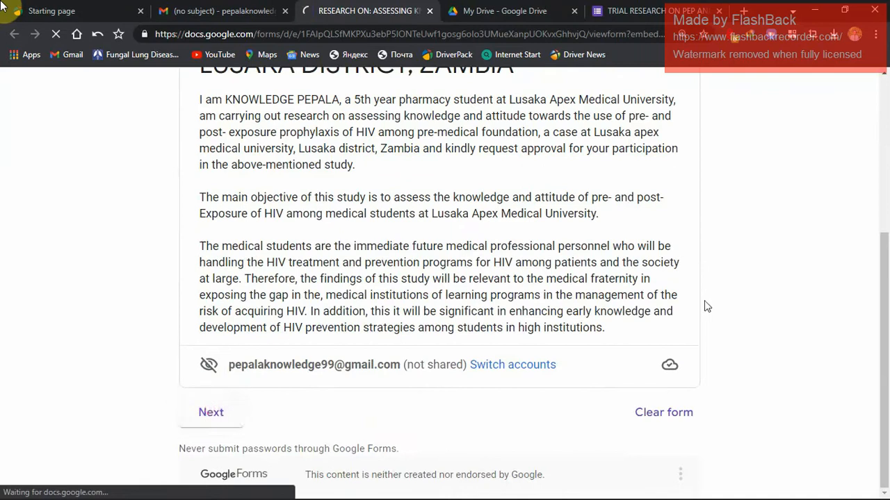
{"action": "left_click_drag", "start_coordinate": [882, 223], "coordinate": [877, 487]}
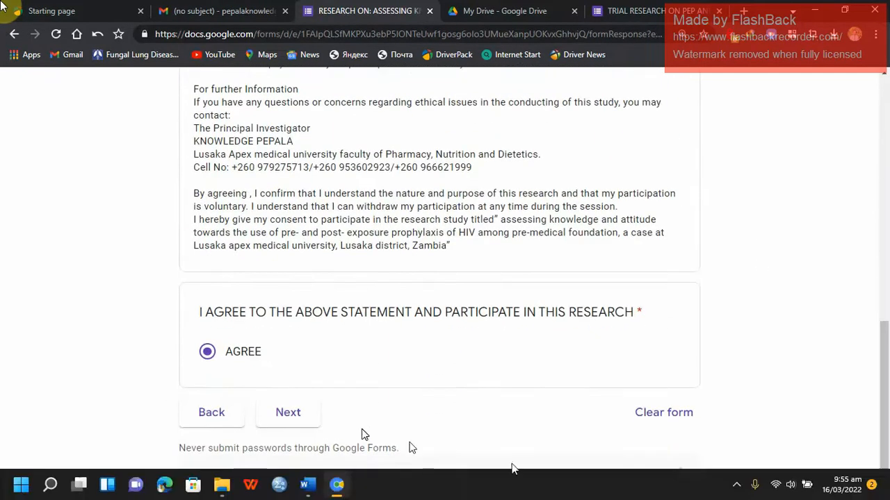
{"action": "left_click", "coordinate": [283, 412]}
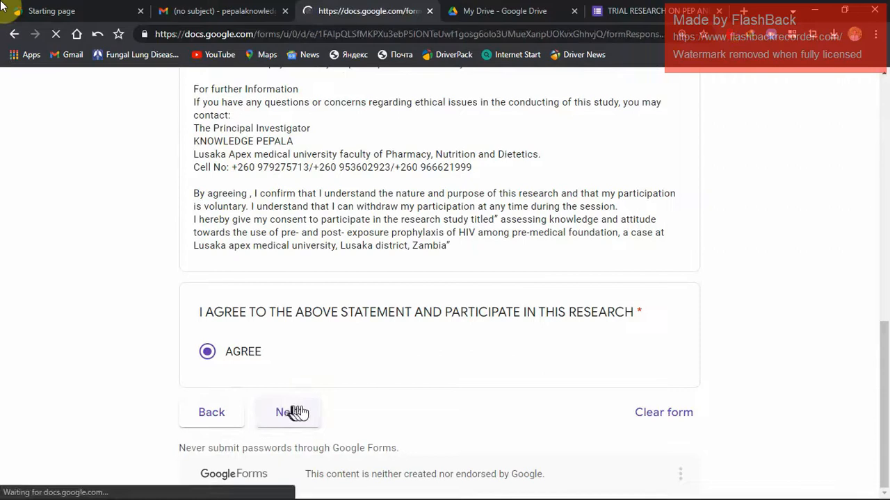
Answer Section One with male, age 26-35 and 2nd year, and continue to Section Two.
{"action": "left_click_drag", "start_coordinate": [886, 172], "coordinate": [868, 304]}
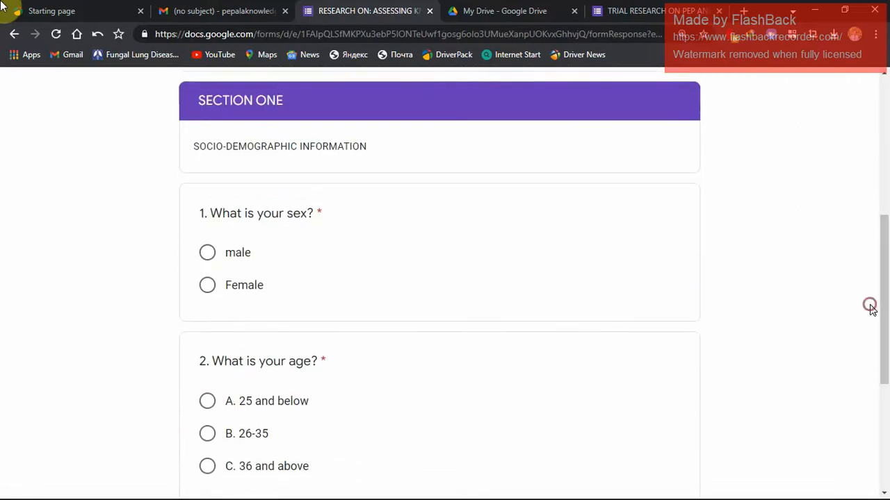
{"action": "left_click", "coordinate": [205, 255]}
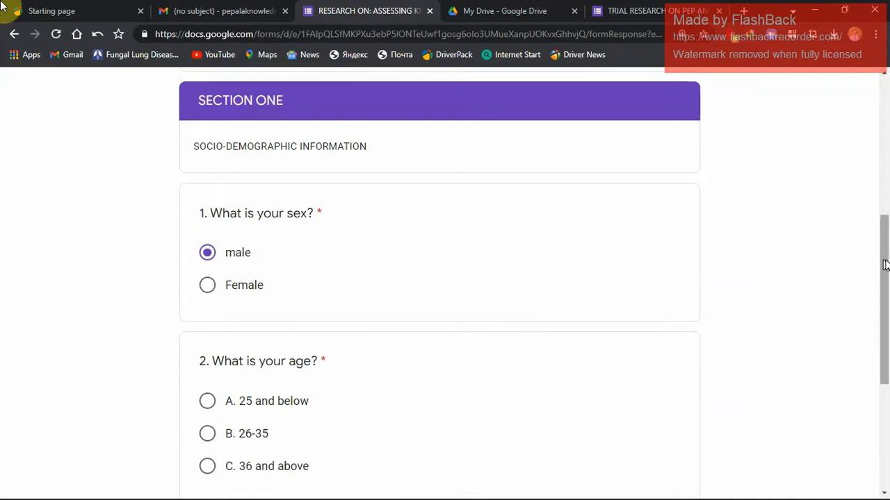
{"action": "left_click_drag", "start_coordinate": [883, 256], "coordinate": [883, 341]}
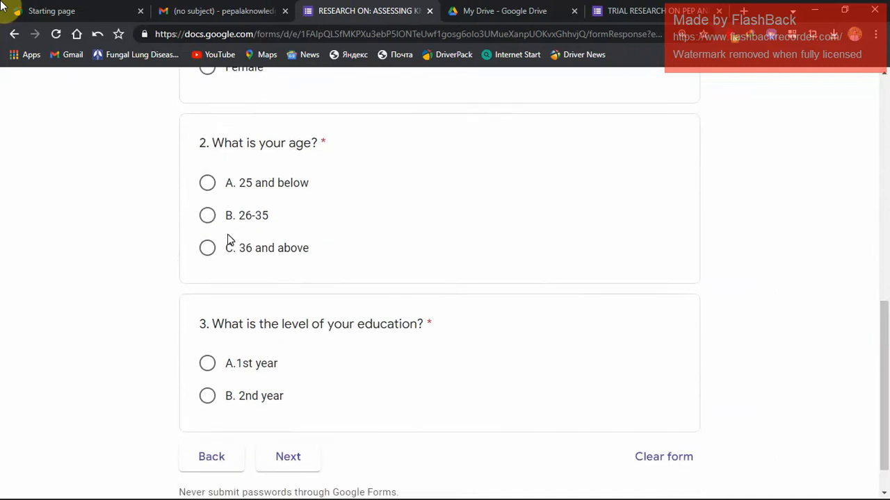
{"action": "left_click", "coordinate": [207, 217]}
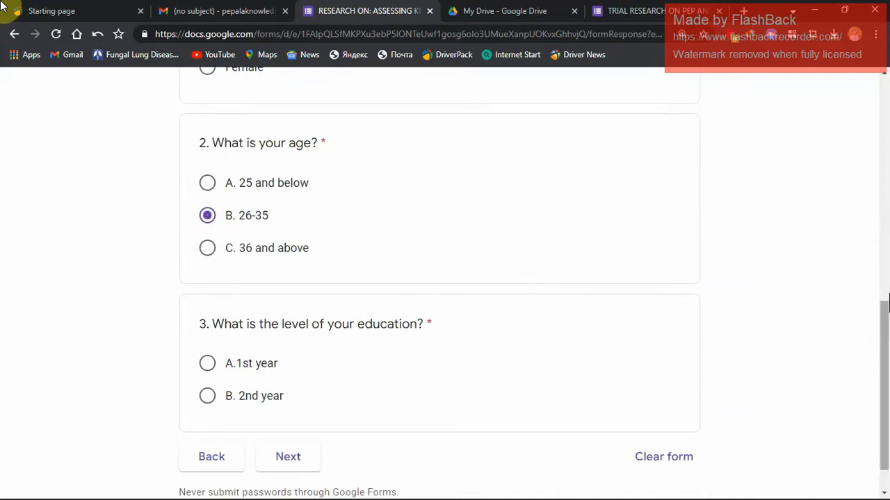
{"action": "left_click_drag", "start_coordinate": [882, 334], "coordinate": [881, 351]}
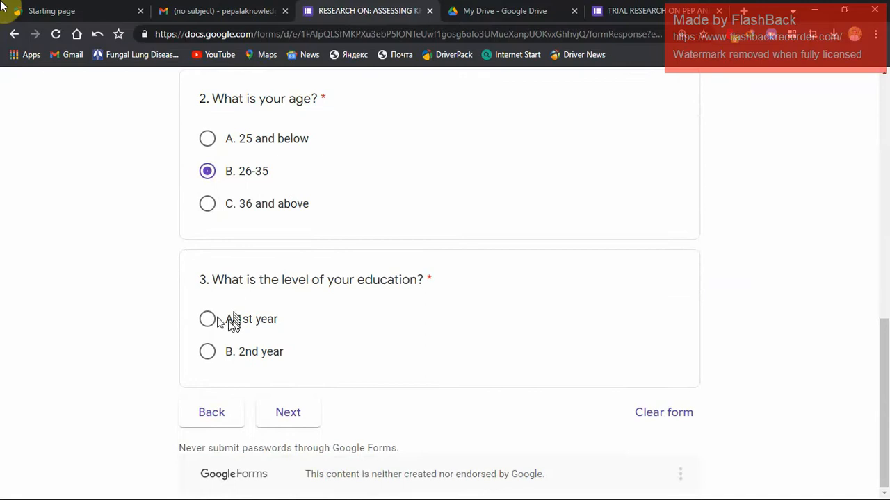
{"action": "left_click", "coordinate": [209, 353]}
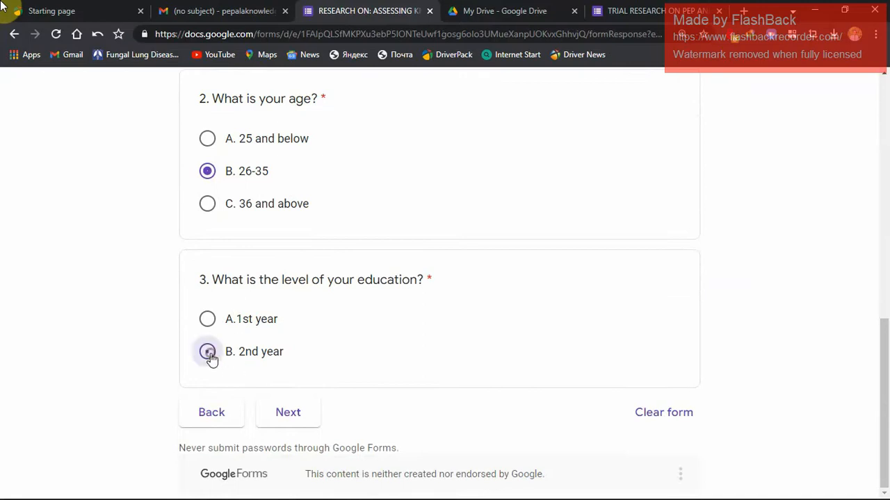
{"action": "left_click", "coordinate": [280, 413]}
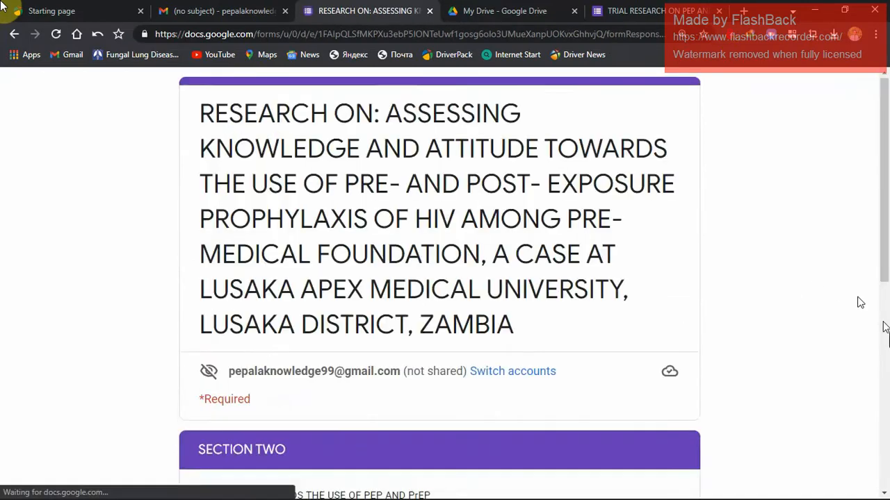
Answer No to question 4, enter "HIV traning center lusaka" as the training, and submit the response.
{"action": "scroll", "coordinate": [872, 361], "scroll_direction": "down", "scroll_amount": 5}
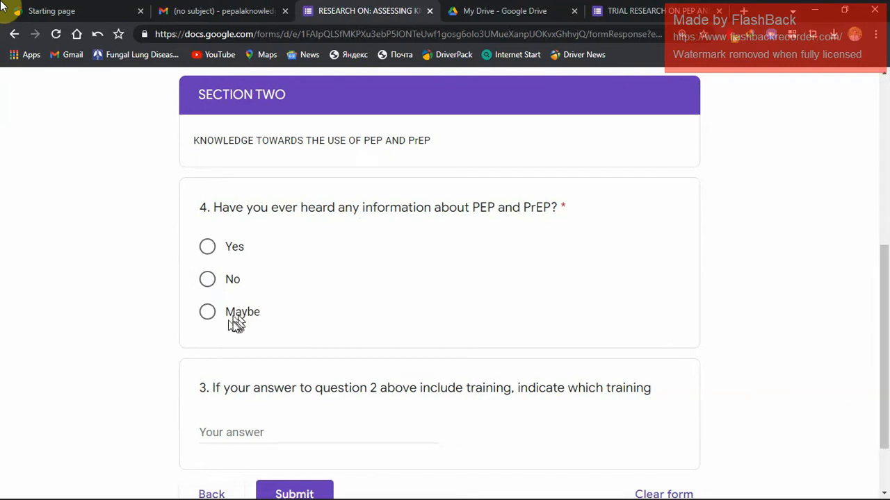
{"action": "left_click", "coordinate": [208, 281]}
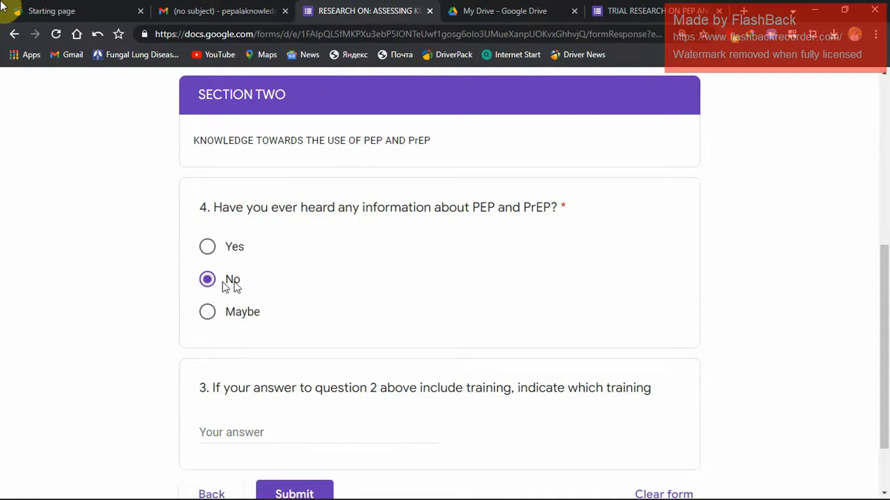
{"action": "scroll", "coordinate": [885, 316], "scroll_direction": "down", "scroll_amount": 2}
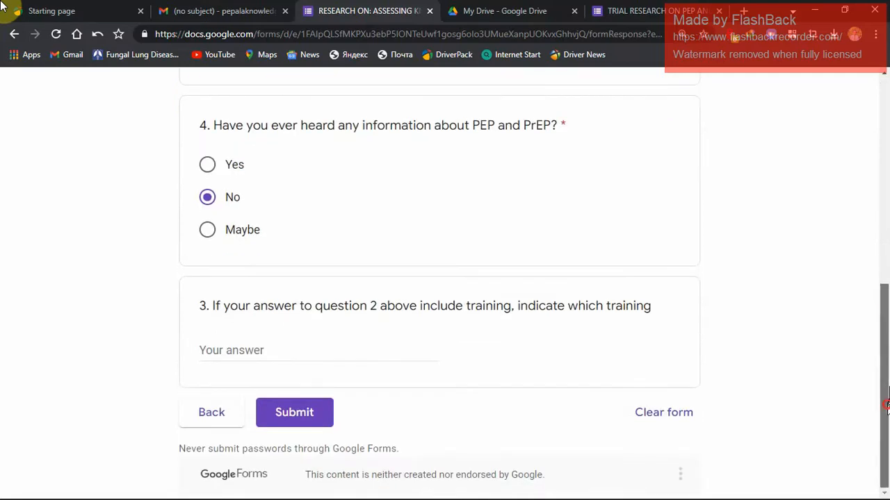
{"action": "left_click", "coordinate": [262, 351]}
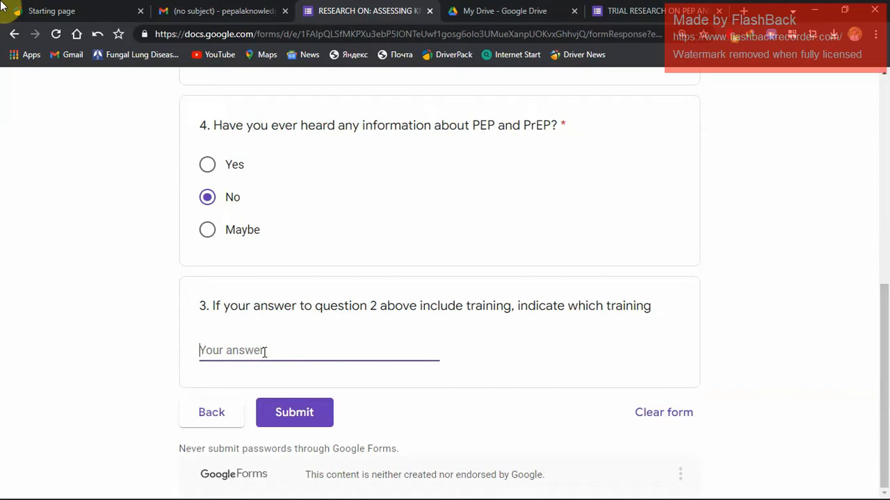
{"action": "type", "text": "HIV traning center lusaka"}
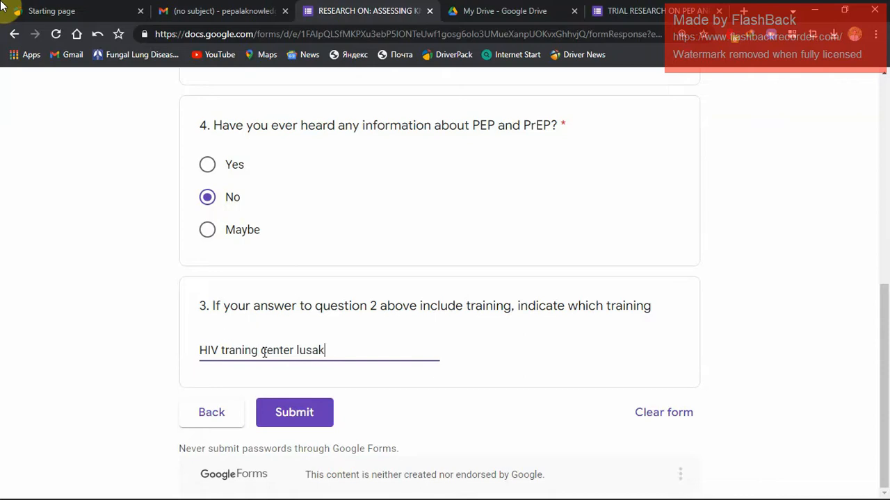
{"action": "left_click", "coordinate": [297, 414]}
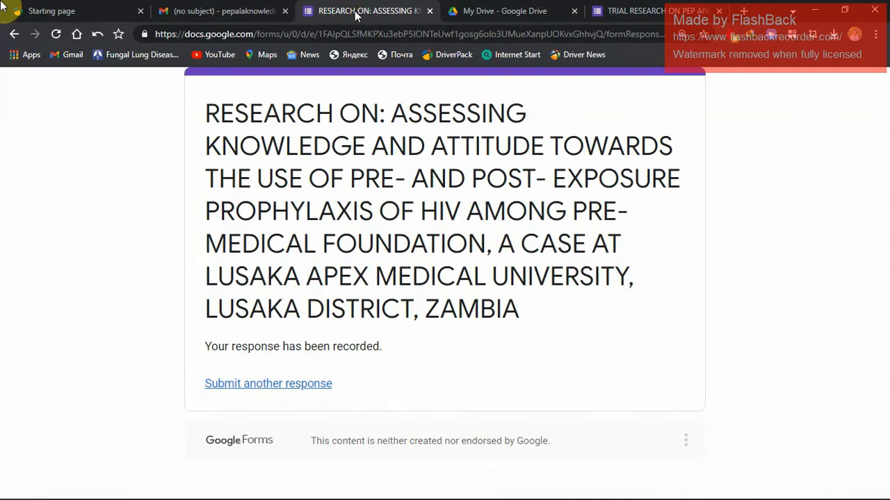
Return to the form editor and review the response summary charts and text answers for every question.
{"action": "left_click", "coordinate": [650, 11]}
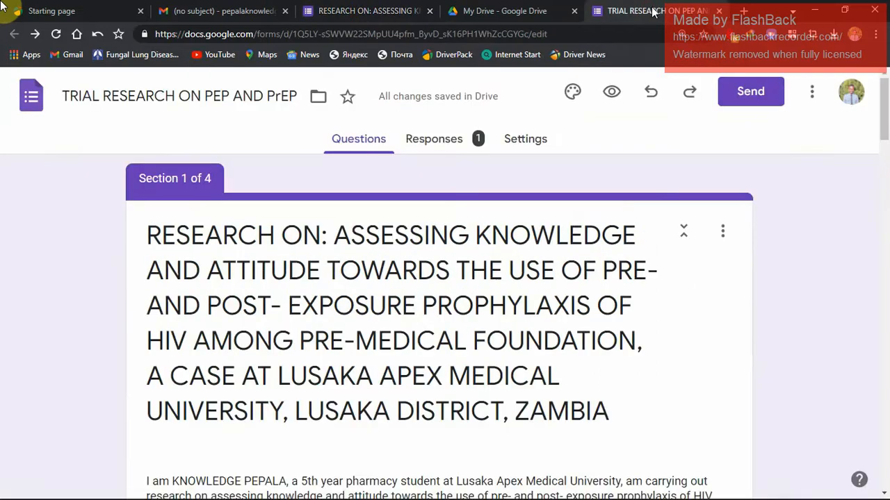
{"action": "left_click_drag", "start_coordinate": [884, 125], "coordinate": [882, 168]}
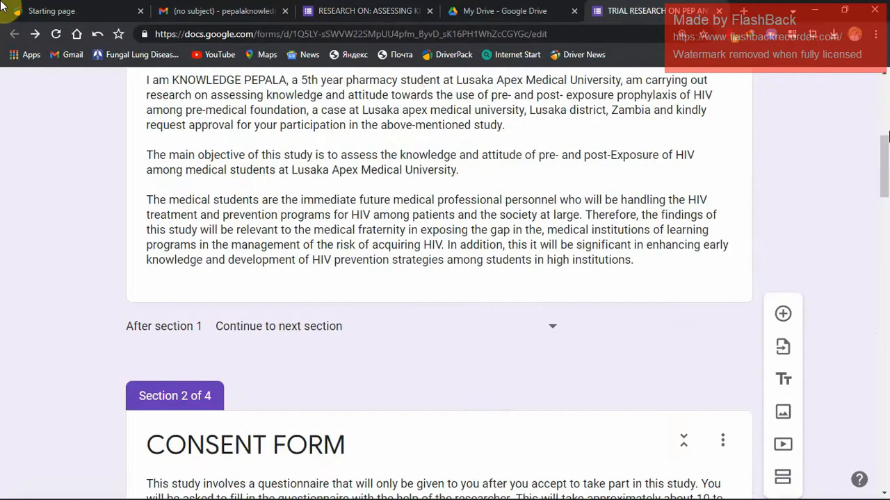
{"action": "left_click_drag", "start_coordinate": [888, 136], "coordinate": [887, 88]}
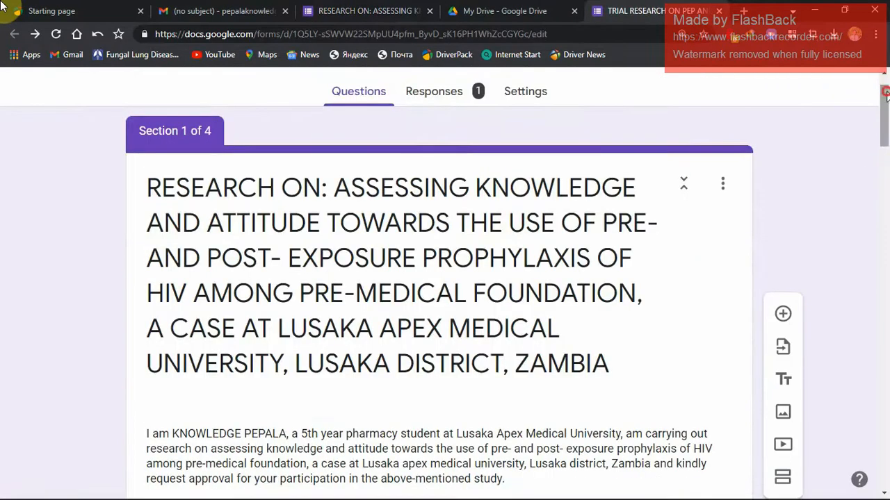
{"action": "left_click", "coordinate": [441, 99]}
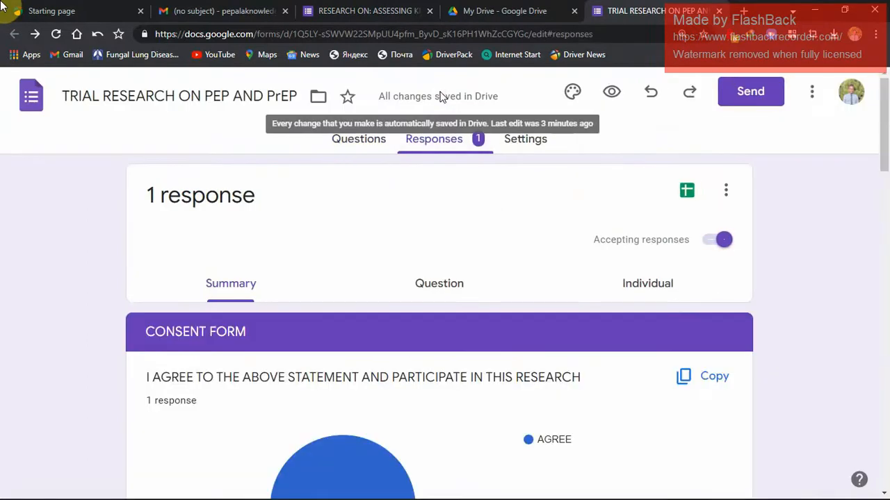
{"action": "left_click_drag", "start_coordinate": [884, 155], "coordinate": [878, 470]}
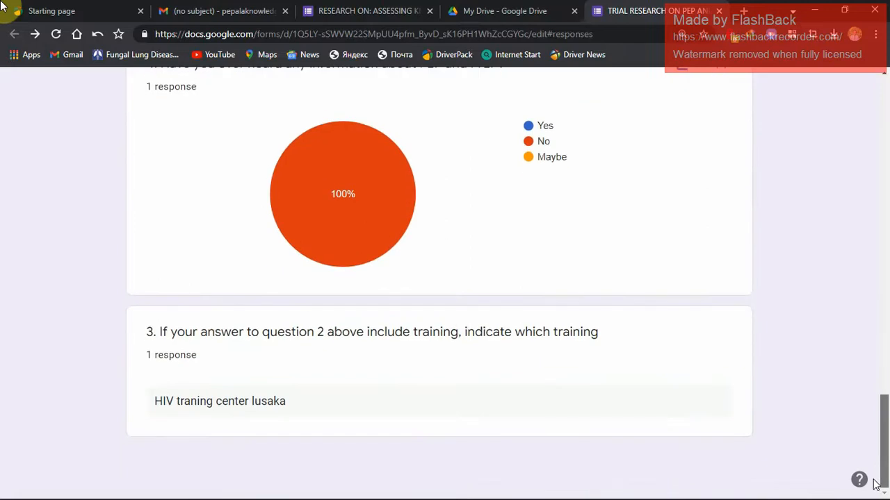
{"action": "left_click_drag", "start_coordinate": [876, 484], "coordinate": [876, 175]}
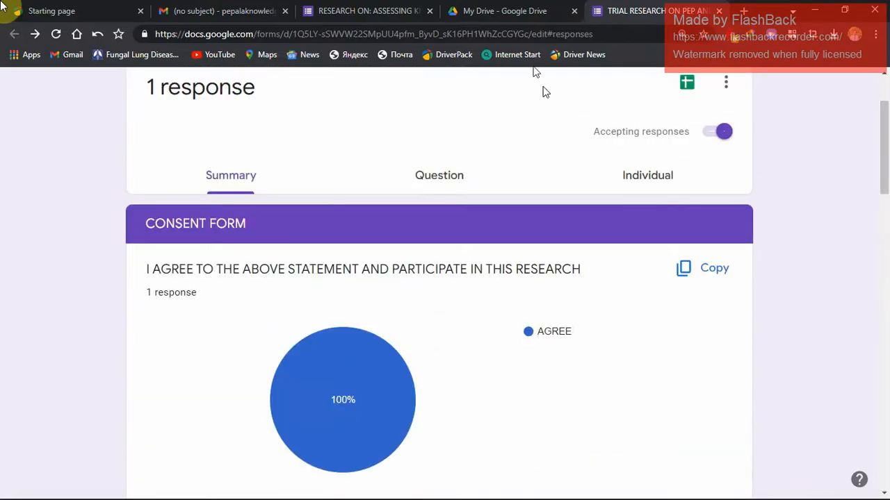
Start another response to the research form, advance past the introduction, choose AGREE on the consent statement and continue to Section One.
{"action": "left_click", "coordinate": [363, 20]}
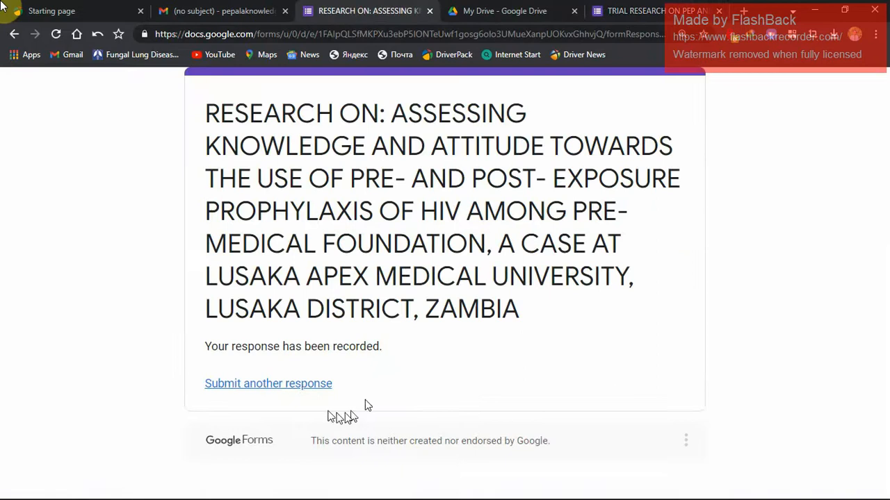
{"action": "left_click", "coordinate": [304, 387]}
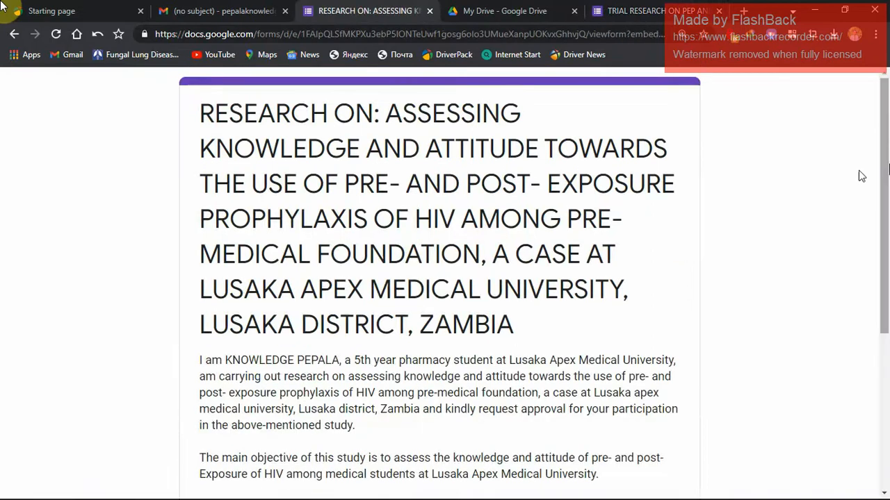
{"action": "left_click_drag", "start_coordinate": [881, 189], "coordinate": [858, 381]}
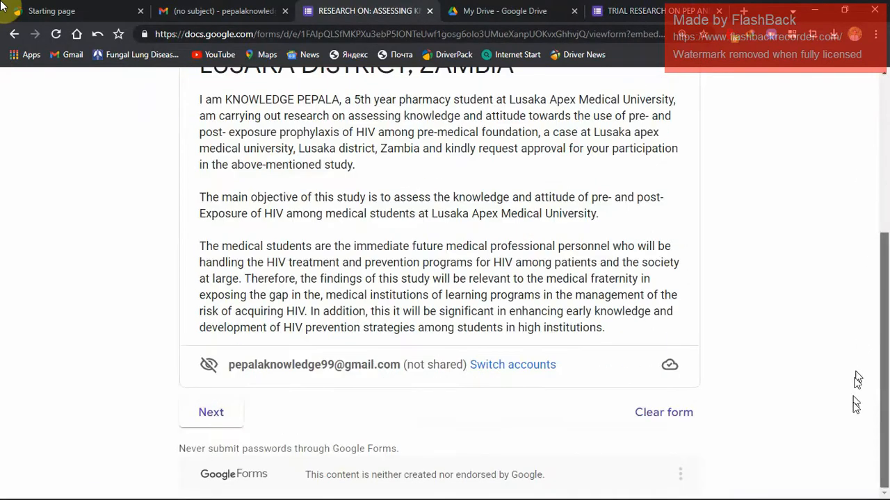
{"action": "left_click", "coordinate": [217, 415]}
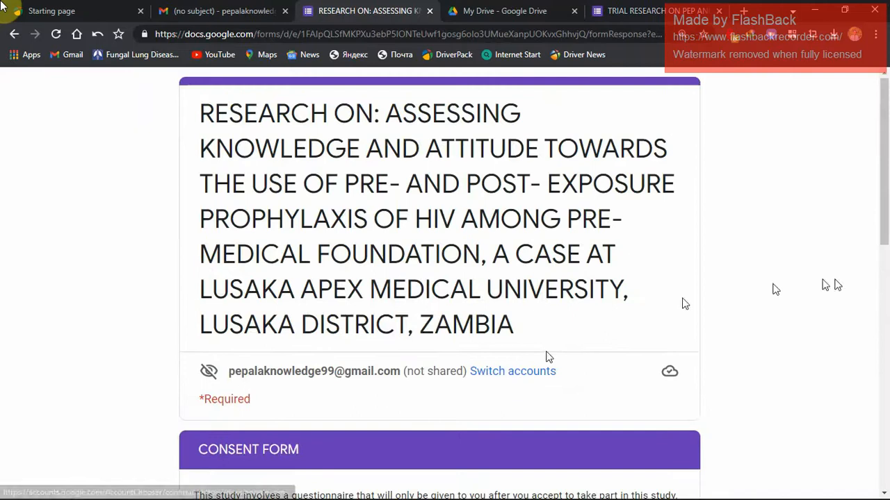
{"action": "left_click_drag", "start_coordinate": [867, 238], "coordinate": [837, 368]}
{"action": "scroll", "coordinate": [837, 372], "scroll_direction": "down", "scroll_amount": 3}
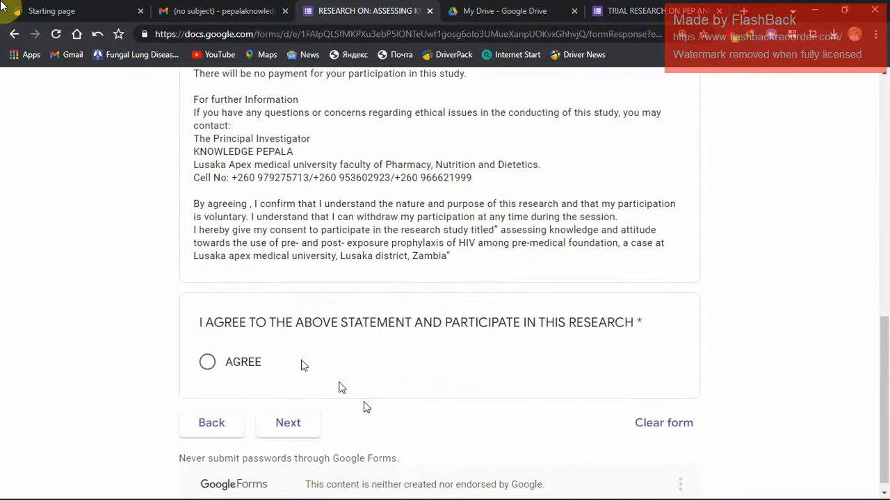
{"action": "left_click", "coordinate": [255, 369]}
{"action": "left_click", "coordinate": [271, 423]}
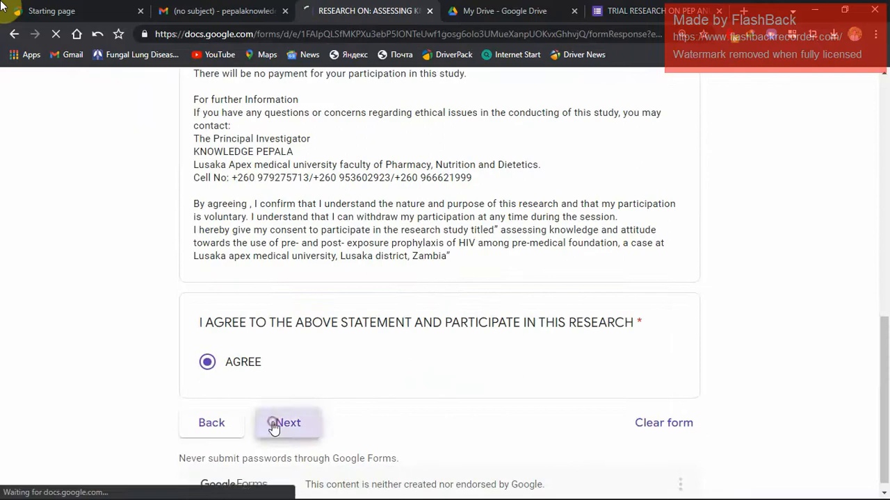
Answer Section One with Female, age 25 and below and 1st year, and continue to Section Two.
{"action": "left_click_drag", "start_coordinate": [877, 139], "coordinate": [867, 298]}
{"action": "left_click", "coordinate": [253, 216]}
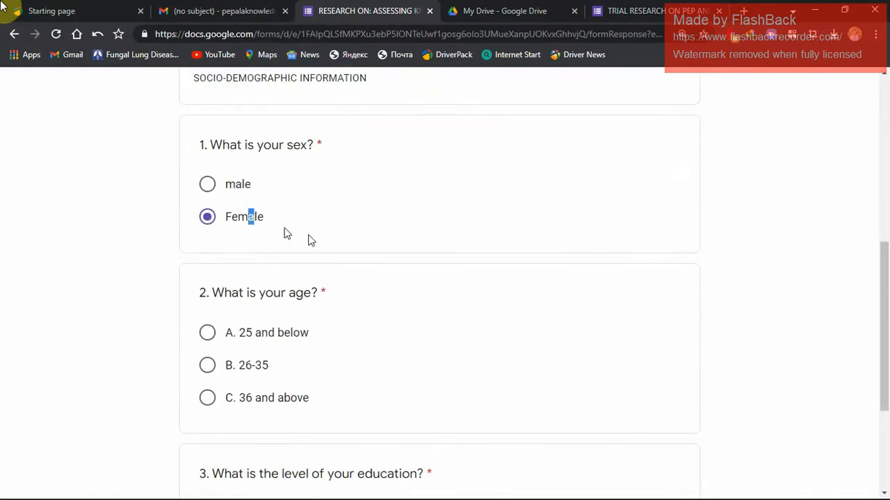
{"action": "left_click", "coordinate": [242, 334]}
{"action": "left_click_drag", "start_coordinate": [879, 295], "coordinate": [874, 466]}
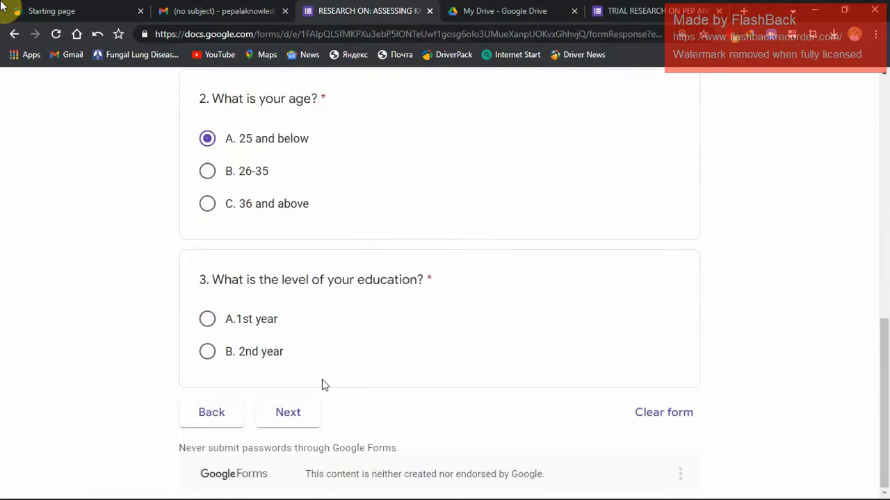
{"action": "left_click", "coordinate": [211, 330]}
{"action": "left_click", "coordinate": [274, 411]}
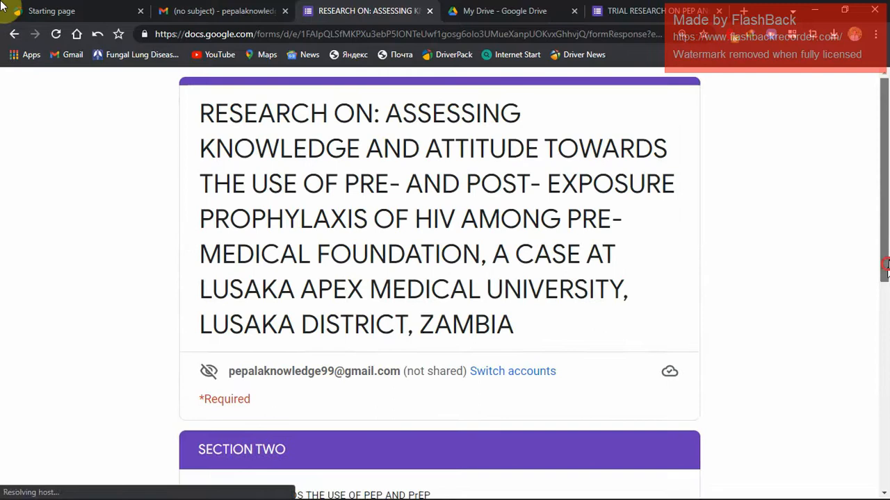
Answer Yes to question 4 about having heard of PEP and PrEP, leave the training question blank and submit the response.
{"action": "scroll", "coordinate": [860, 348], "scroll_direction": "down", "scroll_amount": 5}
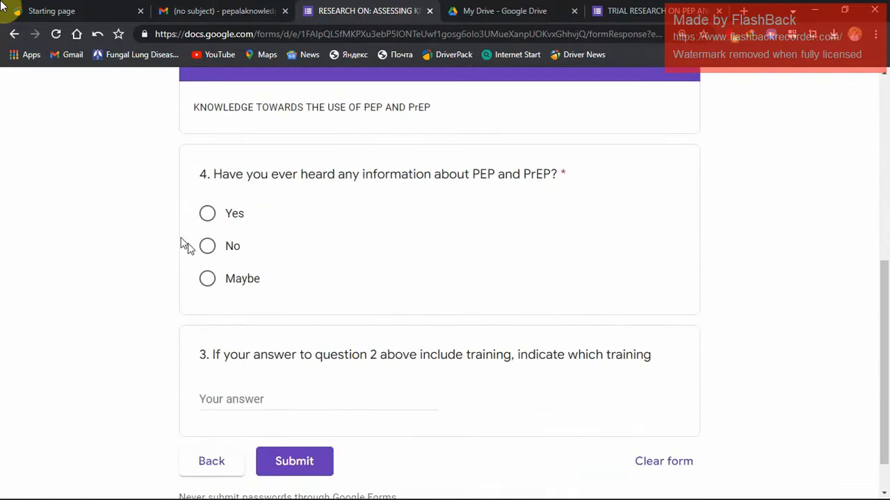
{"action": "left_click", "coordinate": [208, 214]}
{"action": "left_click", "coordinate": [291, 463]}
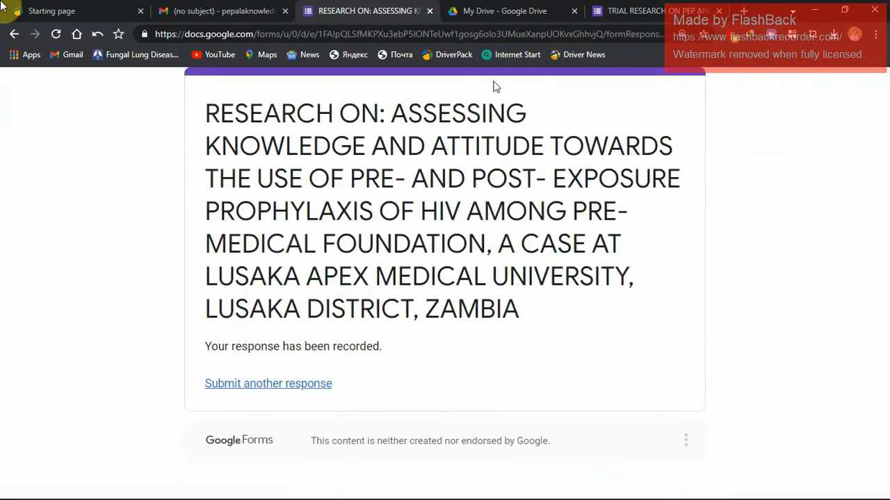
Return to the form editor and review the updated summary charts for consent, sex, age and level of education.
{"action": "left_click", "coordinate": [605, 14]}
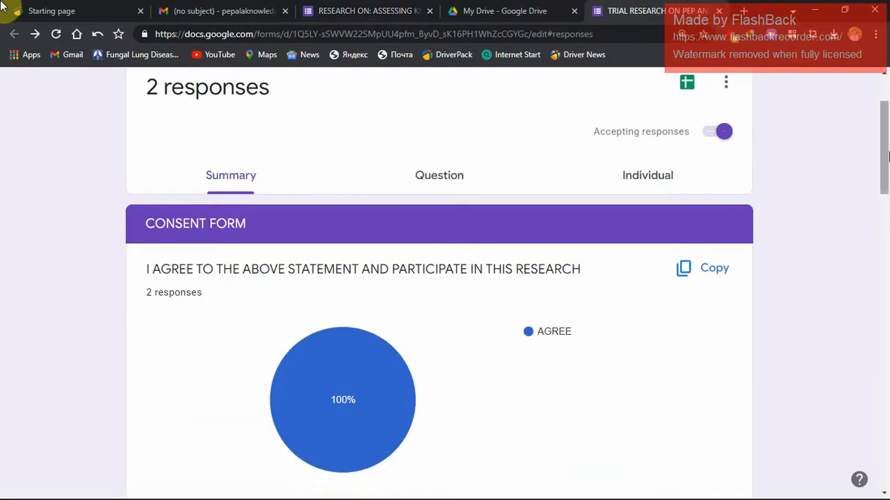
{"action": "left_click_drag", "start_coordinate": [884, 148], "coordinate": [884, 272]}
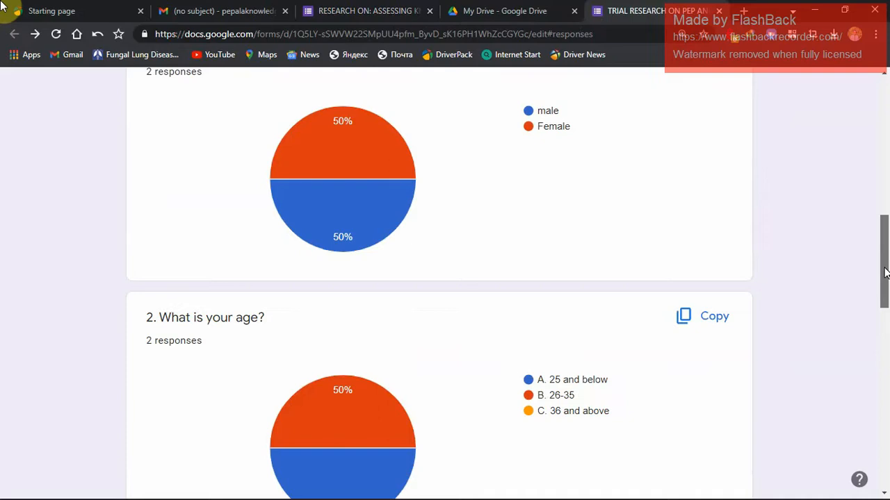
{"action": "left_click_drag", "start_coordinate": [885, 273], "coordinate": [886, 335]}
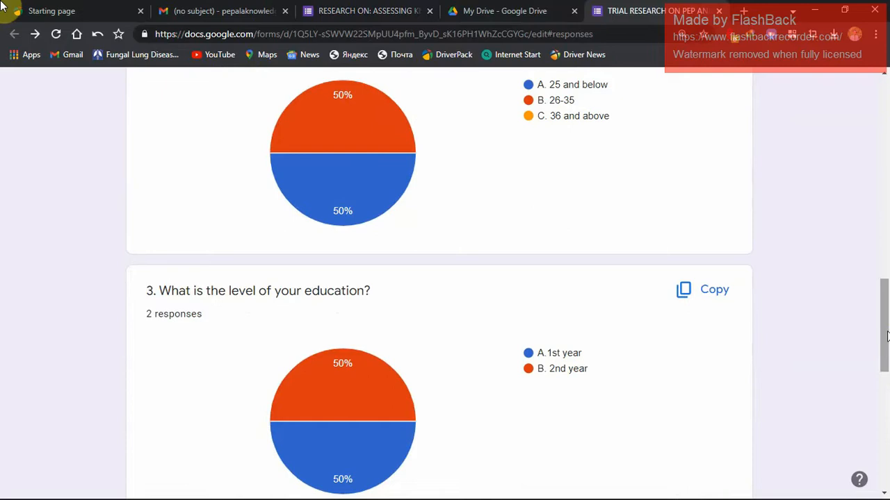
{"action": "left_click_drag", "start_coordinate": [887, 337], "coordinate": [887, 139]}
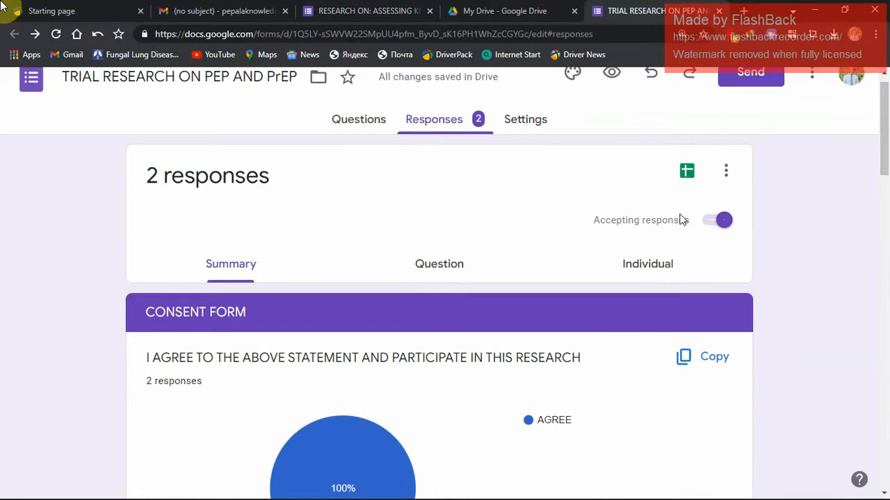
Send the form's responses to a new spreadsheet, view the collected rows and close the spreadsheet.
{"action": "left_click", "coordinate": [686, 171]}
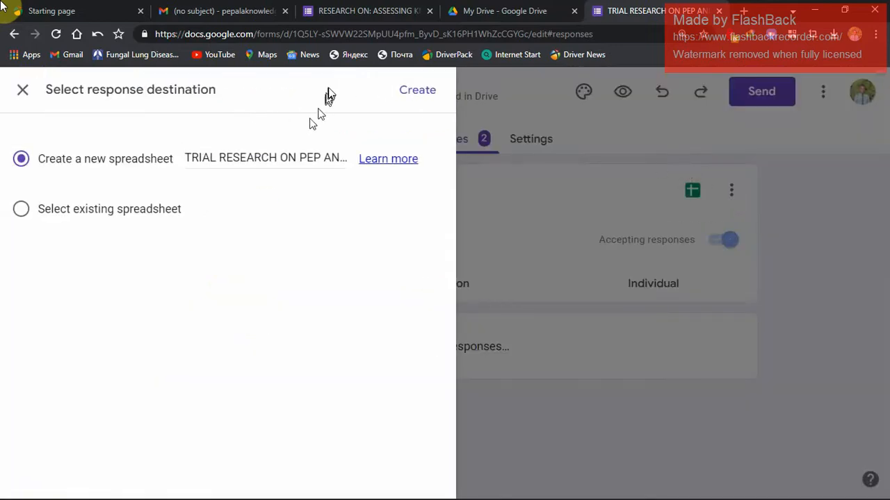
{"action": "left_click", "coordinate": [407, 94]}
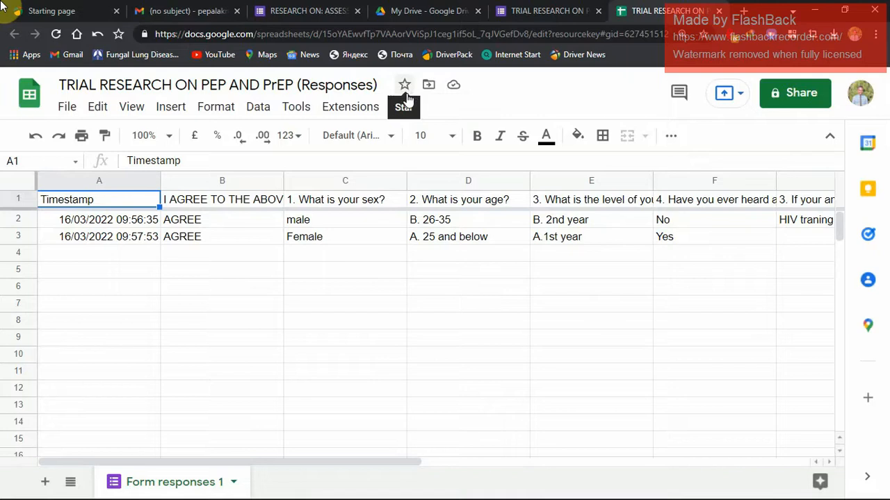
{"action": "left_click", "coordinate": [719, 10]}
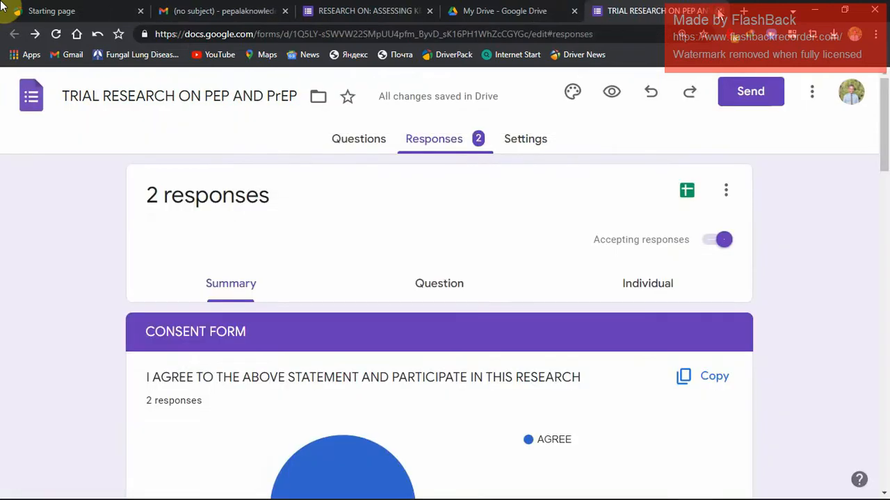
{"action": "mouse_move", "coordinate": [697, 495]}
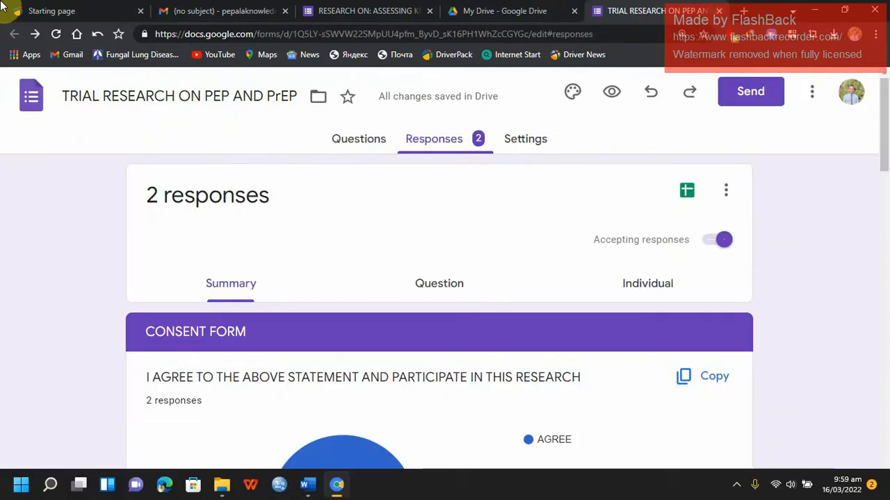
{"action": "left_click", "coordinate": [736, 486]}
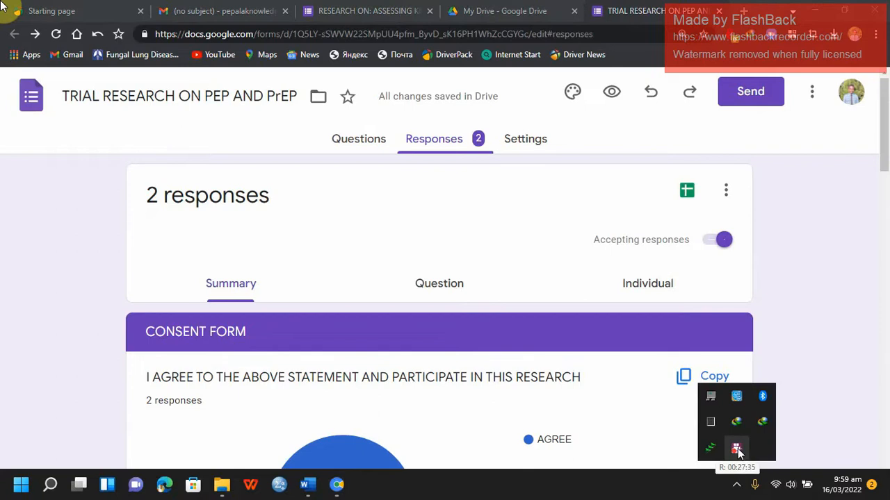
{"action": "left_click", "coordinate": [834, 344]}
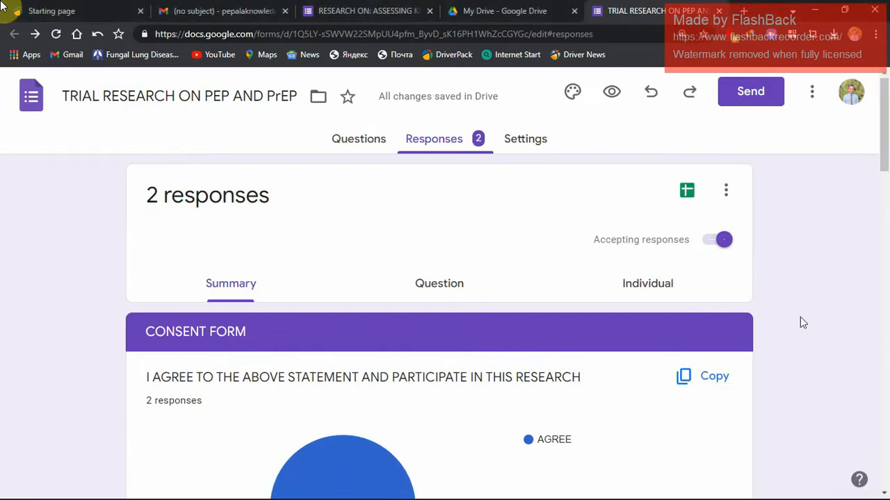
Go back to the form's questions and remove the Maybe option from question 4 in Section Two.
{"action": "left_click", "coordinate": [362, 136]}
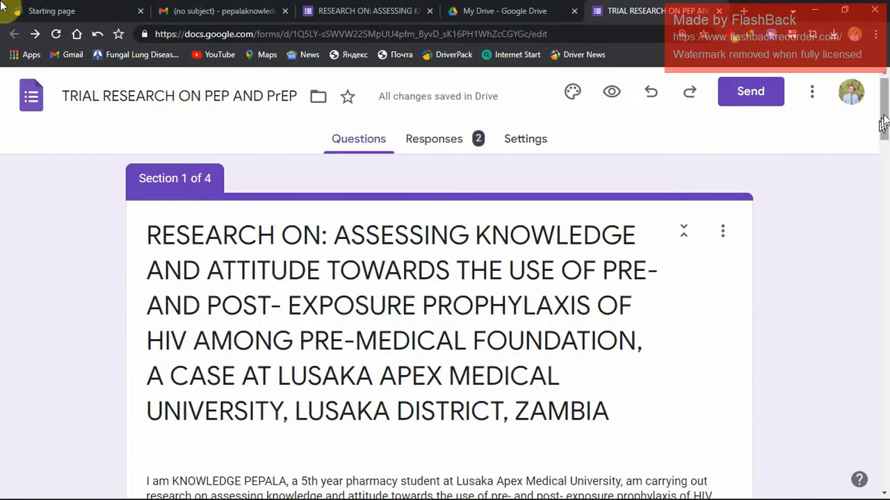
{"action": "left_click_drag", "start_coordinate": [884, 125], "coordinate": [864, 440]}
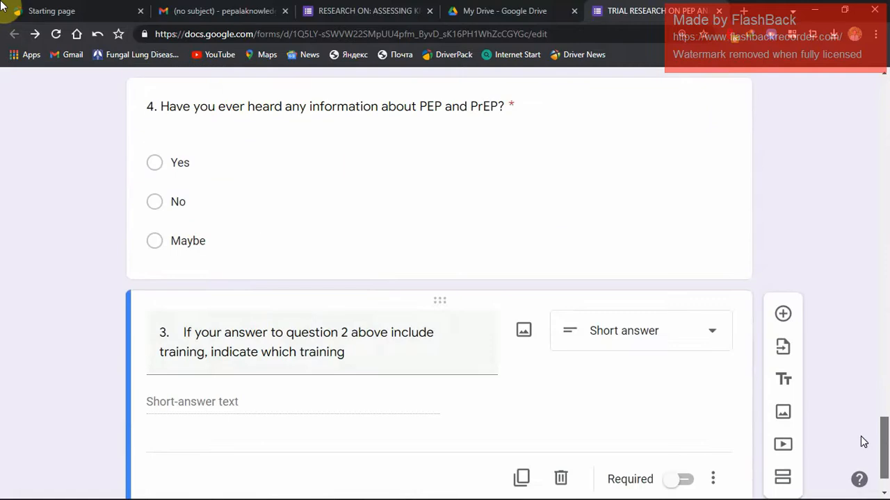
{"action": "left_click", "coordinate": [208, 240]}
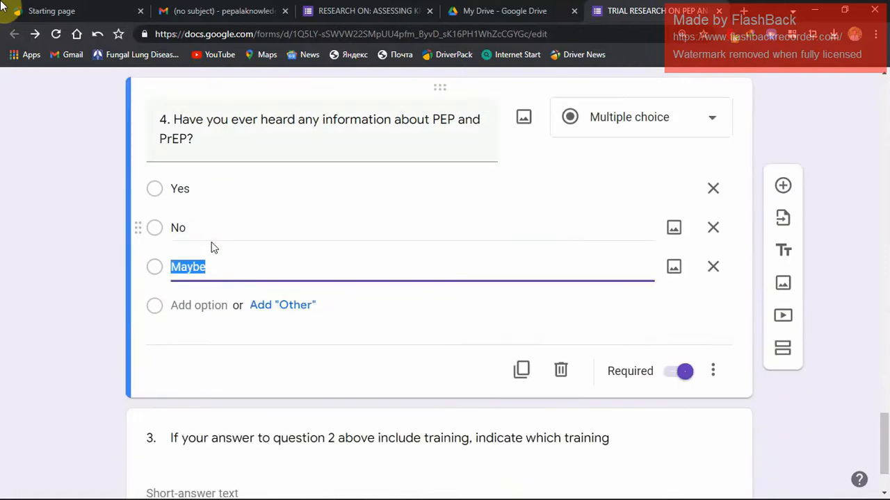
{"action": "left_click", "coordinate": [713, 268]}
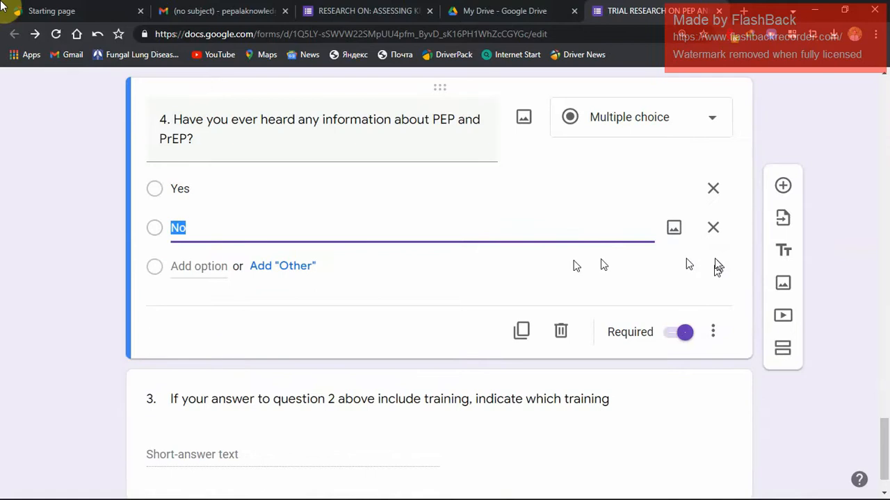
{"action": "left_click", "coordinate": [499, 210]}
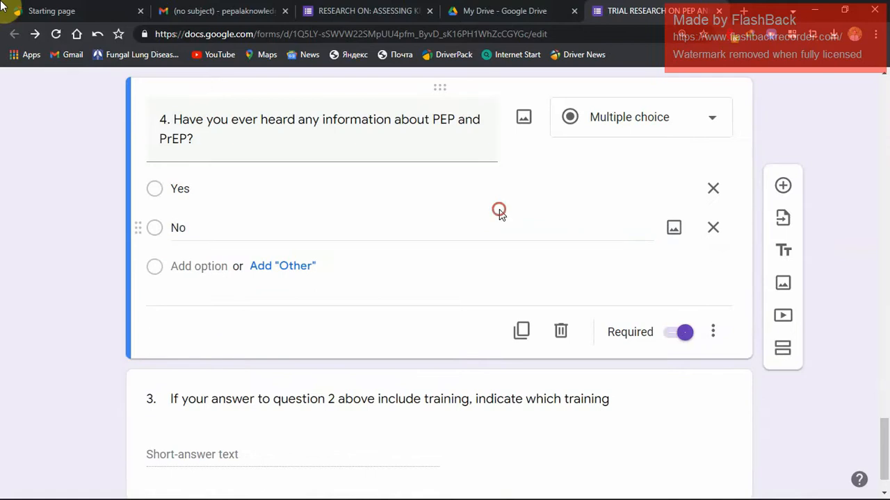
{"action": "left_click", "coordinate": [869, 384]}
{"action": "scroll", "coordinate": [881, 401], "scroll_direction": "up", "scroll_amount": 7}
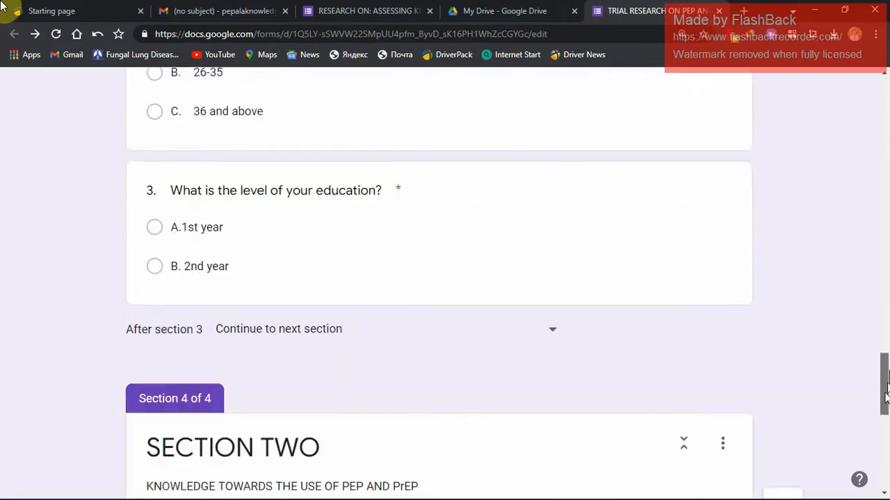
{"action": "left_click_drag", "start_coordinate": [886, 393], "coordinate": [874, 334]}
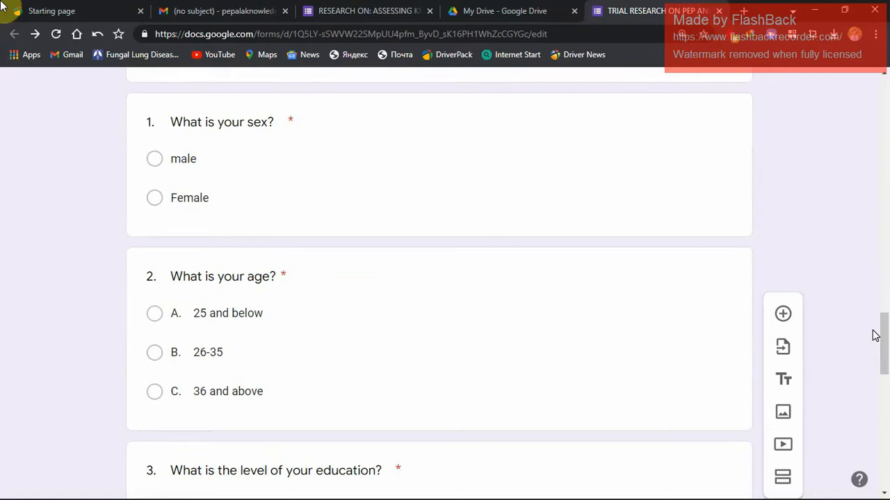
{"action": "mouse_move", "coordinate": [883, 337]}
{"action": "left_mouse_down"}
{"action": "mouse_move", "coordinate": [883, 423]}
{"action": "mouse_move", "coordinate": [885, 275]}
{"action": "mouse_move", "coordinate": [880, 322]}
{"action": "left_mouse_up"}
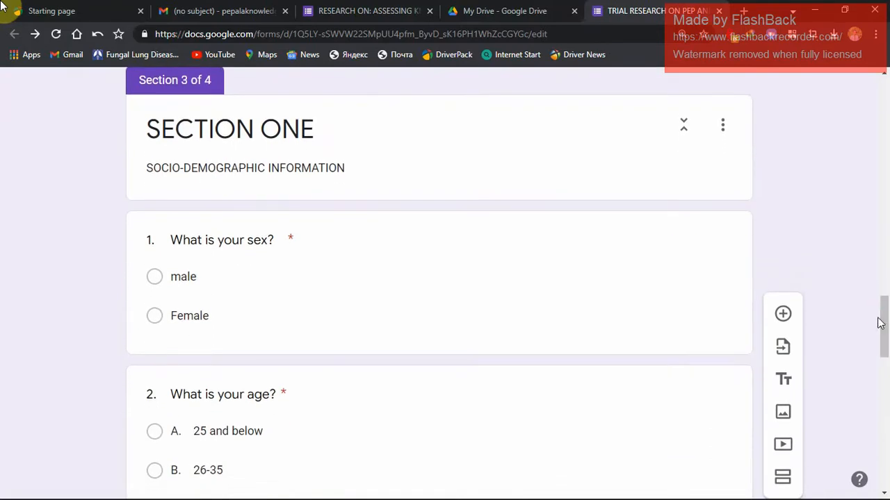
{"action": "left_click_drag", "start_coordinate": [881, 323], "coordinate": [885, 334]}
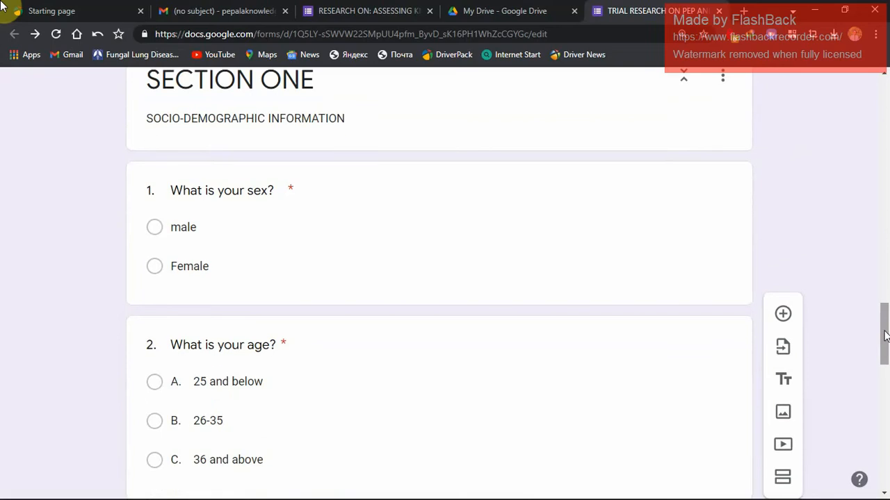
{"action": "mouse_move", "coordinate": [257, 499]}
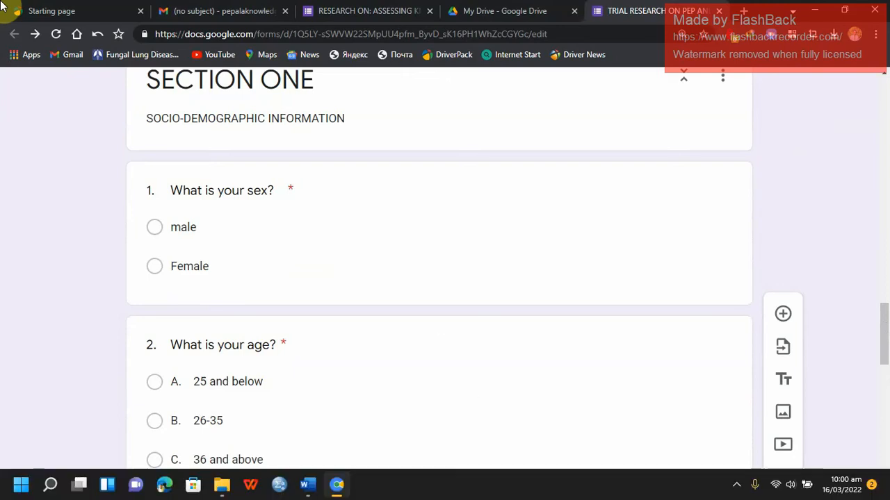
{"action": "left_click", "coordinate": [281, 486]}
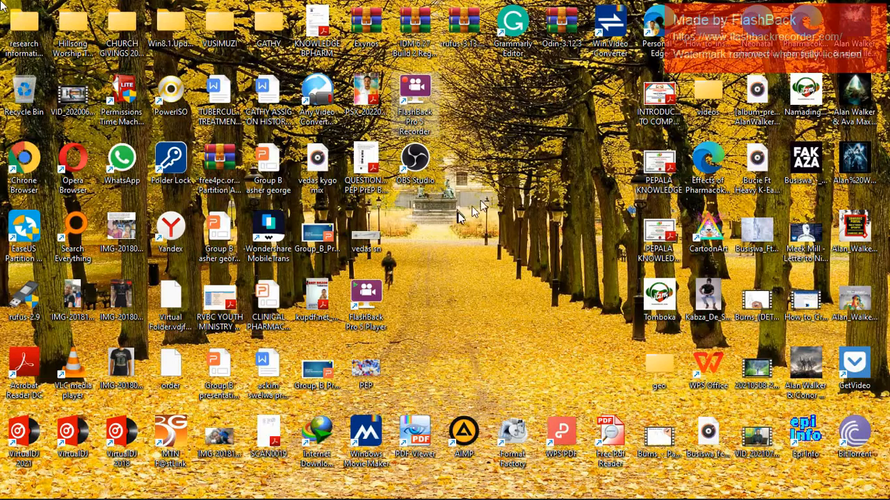
{"action": "left_click", "coordinate": [493, 188]}
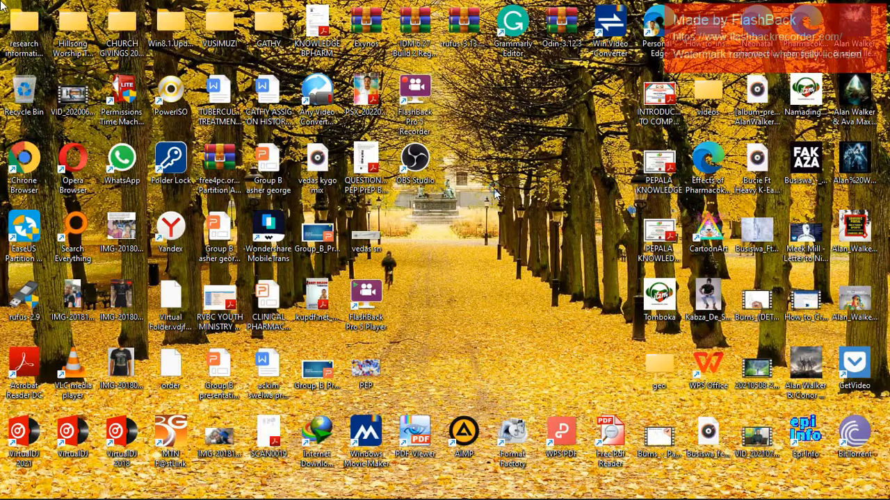
{"action": "right_click", "coordinate": [495, 190]}
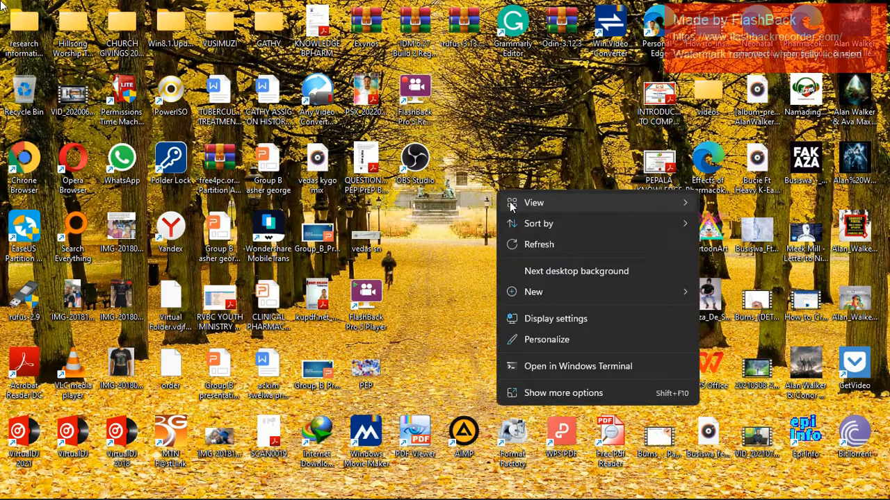
{"action": "left_click", "coordinate": [539, 244]}
{"action": "right_click", "coordinate": [540, 229]}
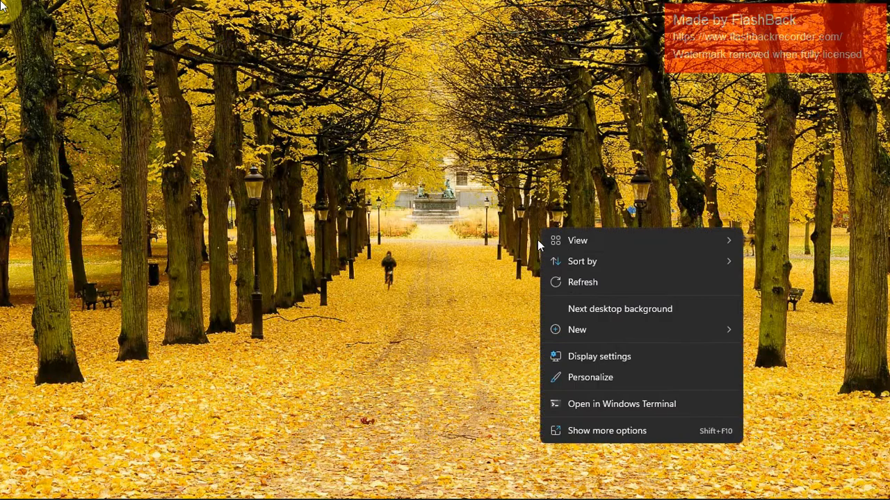
Switch to IBM SPSS Statistics 25 and show the variable definitions of the empty dataset.
{"action": "left_click", "coordinate": [569, 283]}
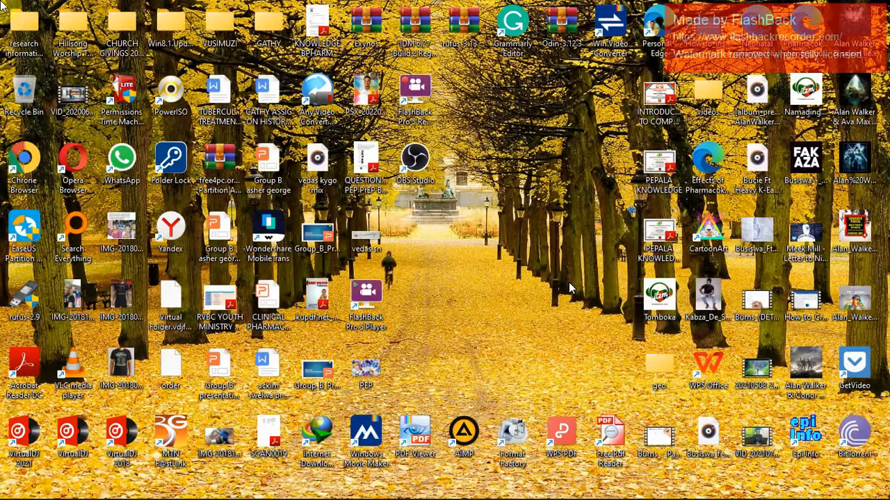
{"action": "mouse_move", "coordinate": [336, 495]}
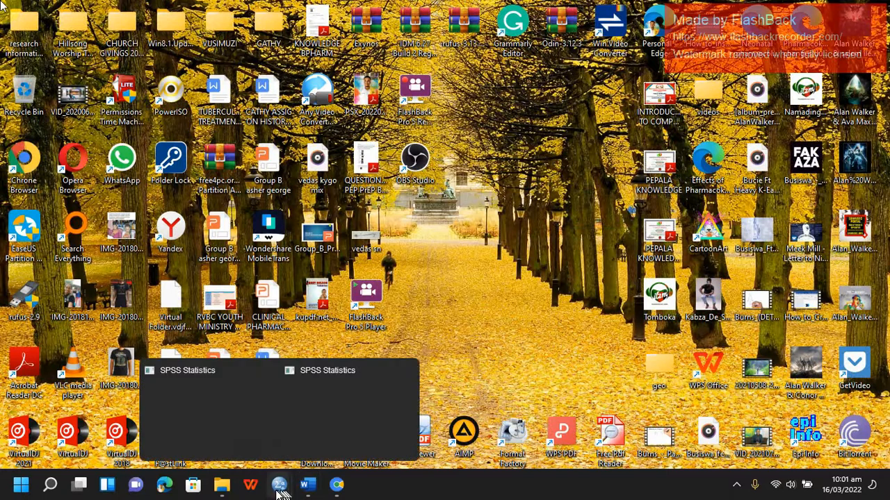
{"action": "mouse_move", "coordinate": [279, 487]}
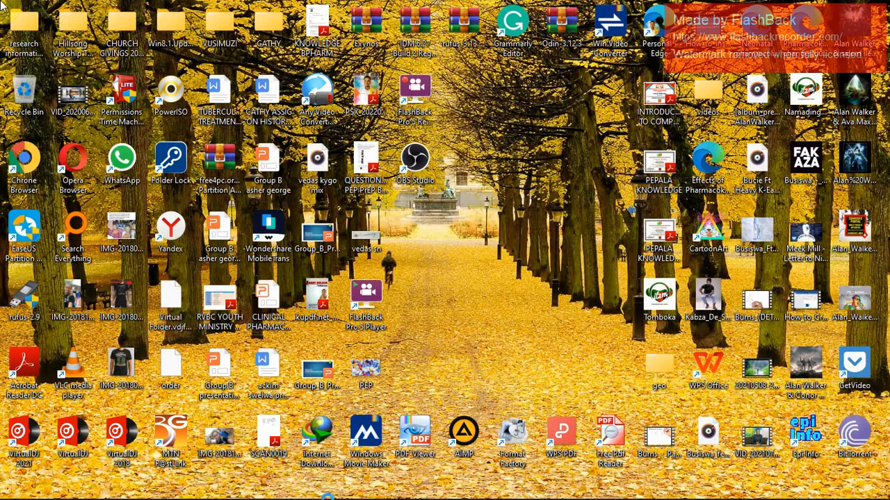
{"action": "key", "text": "alt+Tab"}
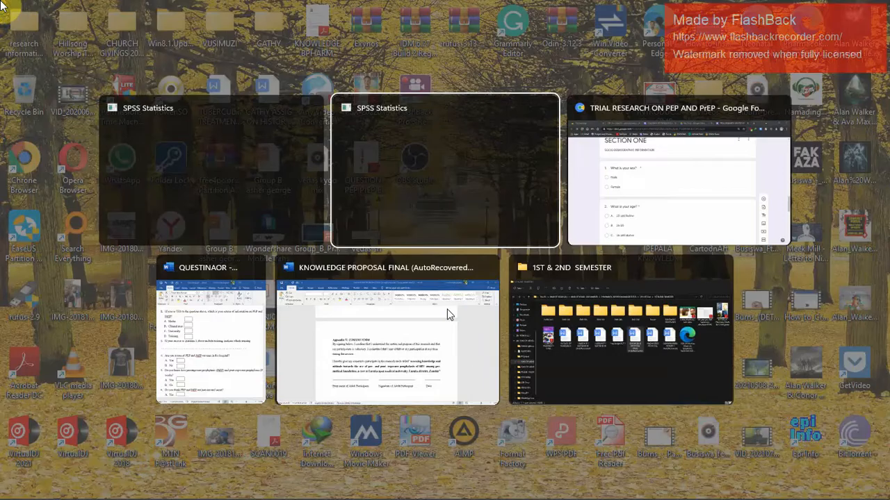
{"action": "key", "text": "alt+Tab"}
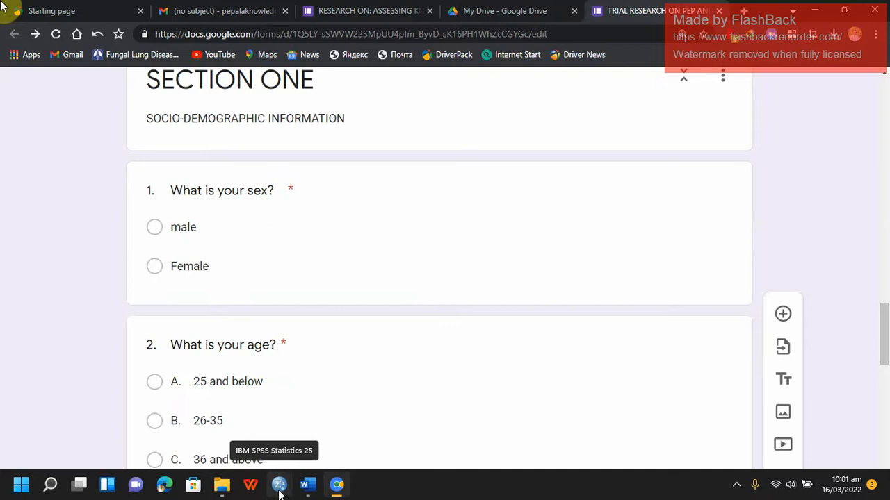
{"action": "left_click", "coordinate": [279, 486]}
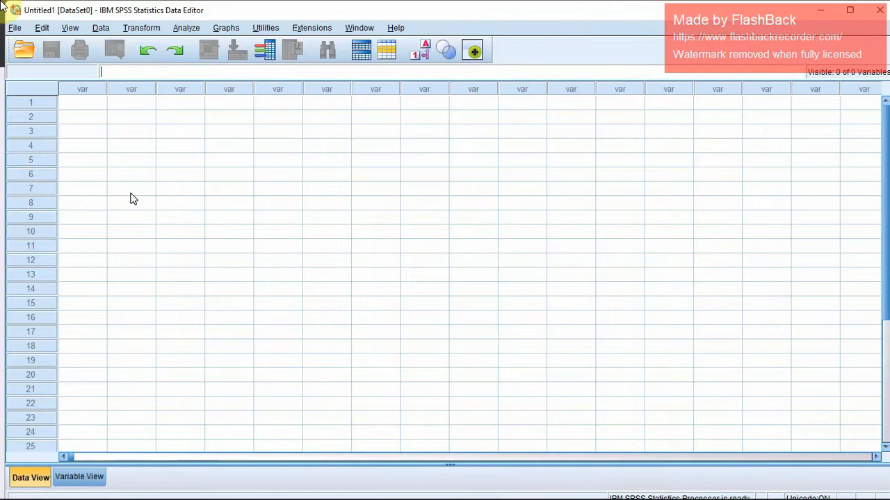
{"action": "left_click", "coordinate": [79, 477]}
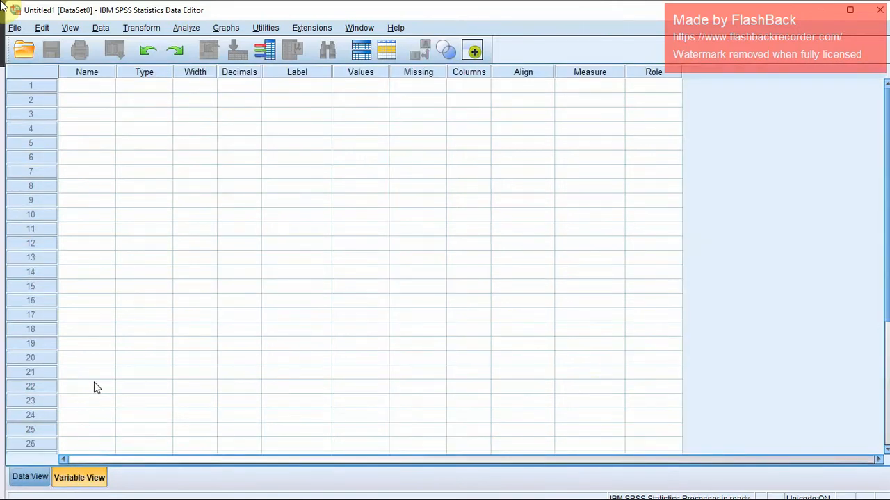
Name the first variable in the dataset Q1.
{"action": "left_click", "coordinate": [83, 86]}
{"action": "left_click", "coordinate": [81, 84]}
{"action": "type", "text": "q"}
{"action": "key", "text": "BackSpace"}
{"action": "key", "text": "Tab"}
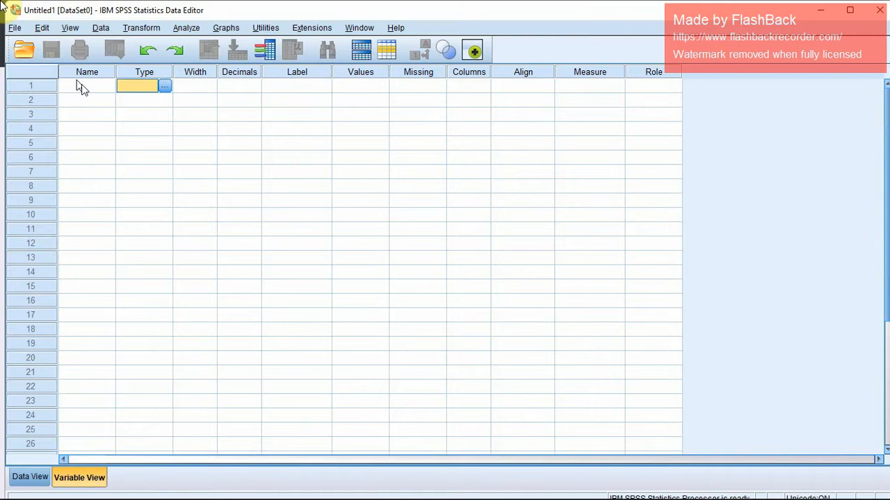
{"action": "left_click", "coordinate": [81, 87]}
{"action": "left_click", "coordinate": [83, 87]}
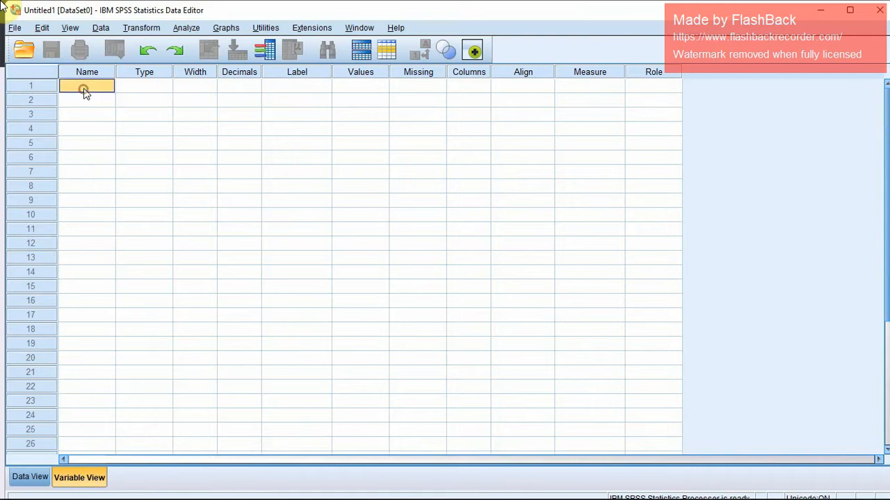
{"action": "left_click", "coordinate": [89, 86]}
{"action": "double_click", "coordinate": [92, 86]}
{"action": "type", "text": "Q1"}
{"action": "key", "text": "Return"}
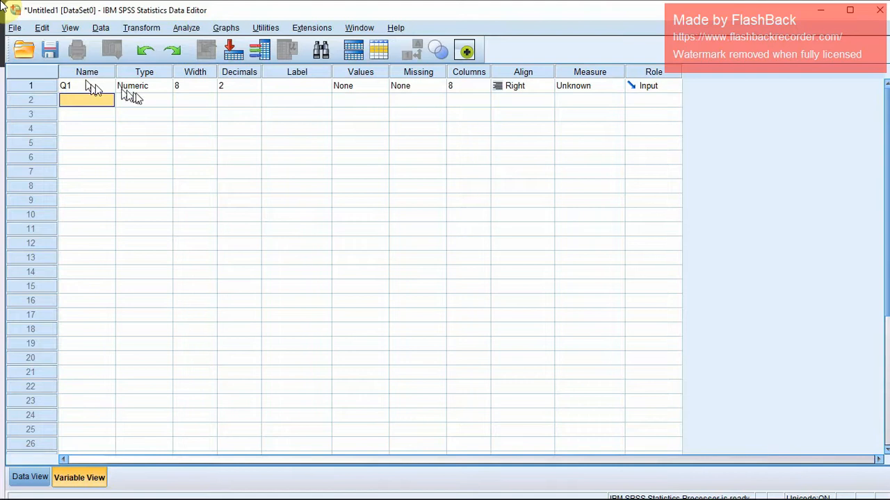
Consult question 1 in the Google Form, return to SPSS and confirm Numeric as the variable type of Q1.
{"action": "key", "text": "alt+Tab"}
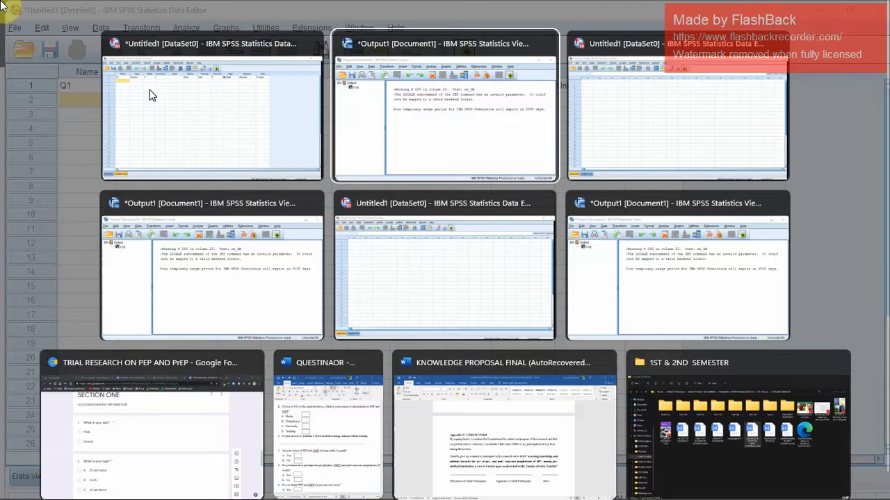
{"action": "key", "text": "alt+Tab"}
{"action": "key", "text": "alt+Tab"}
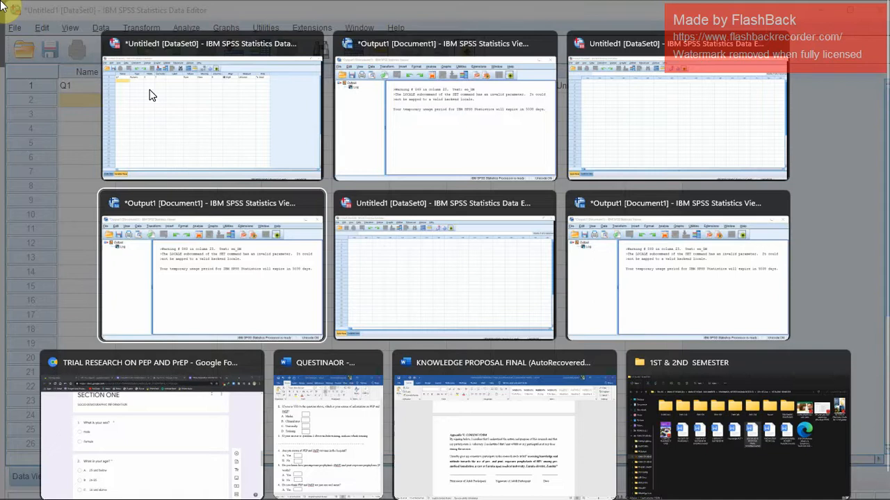
{"action": "key", "text": "alt+Tab"}
{"action": "key", "text": "alt+Tab"}
{"action": "key", "text": "alt+Tab"}
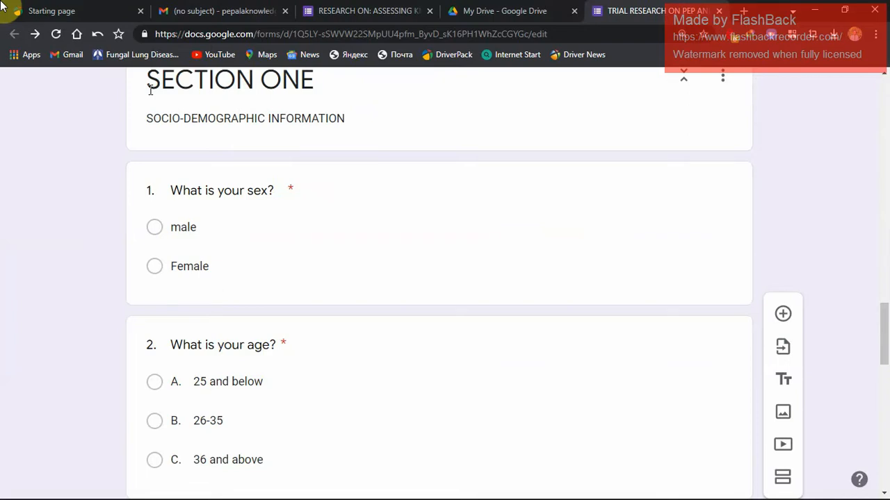
{"action": "key", "text": "alt+Tab"}
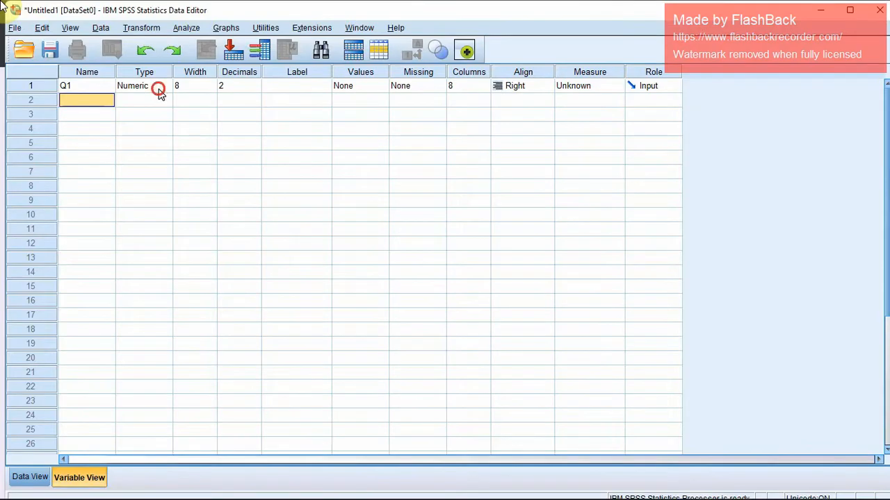
{"action": "double_click", "coordinate": [158, 94]}
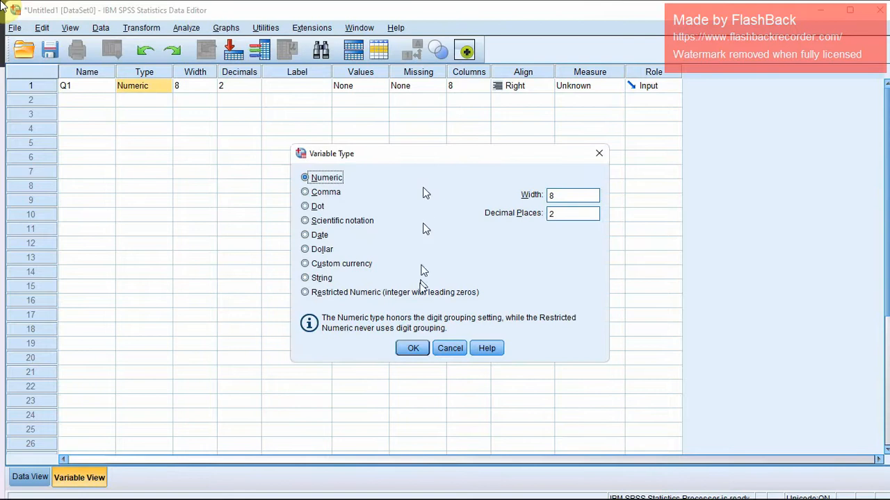
{"action": "left_click", "coordinate": [413, 348]}
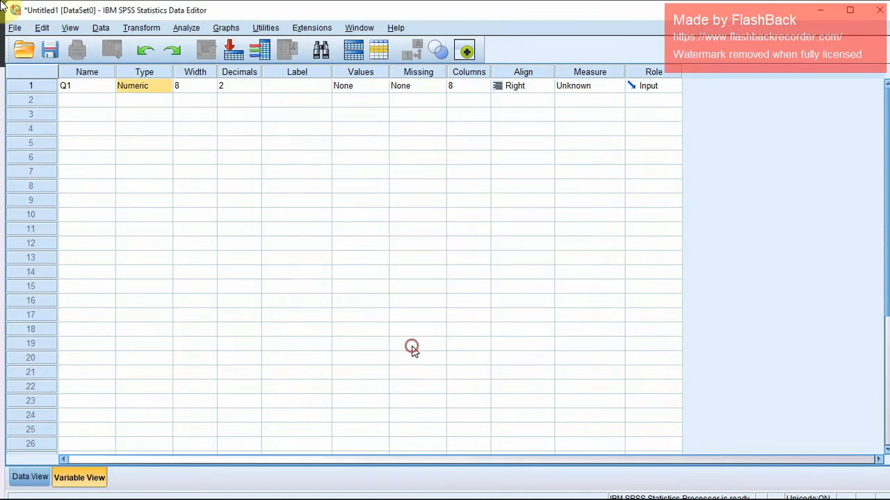
Copy the text of question 1, "What is your sex?", from the Google Form into the label of Q1 in SPSS.
{"action": "left_click", "coordinate": [296, 86]}
{"action": "left_click", "coordinate": [296, 85]}
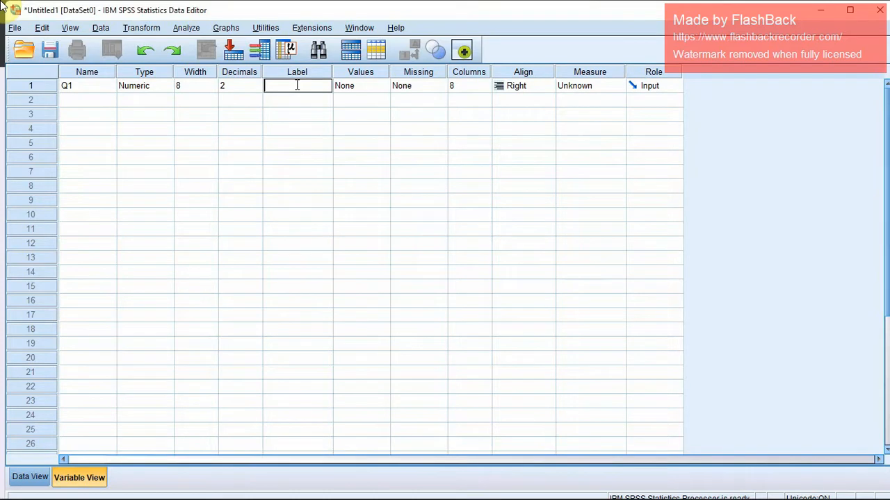
{"action": "key", "text": "alt+Tab"}
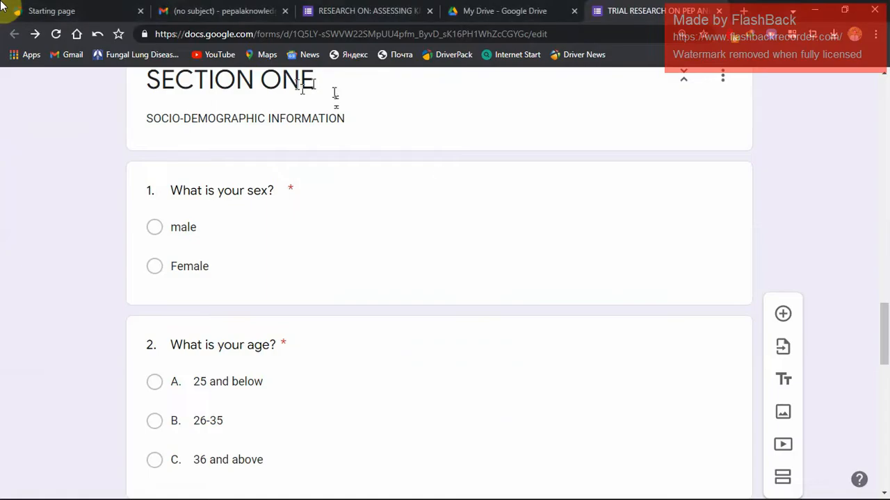
{"action": "left_click", "coordinate": [268, 200]}
{"action": "key", "text": "ctrl+c"}
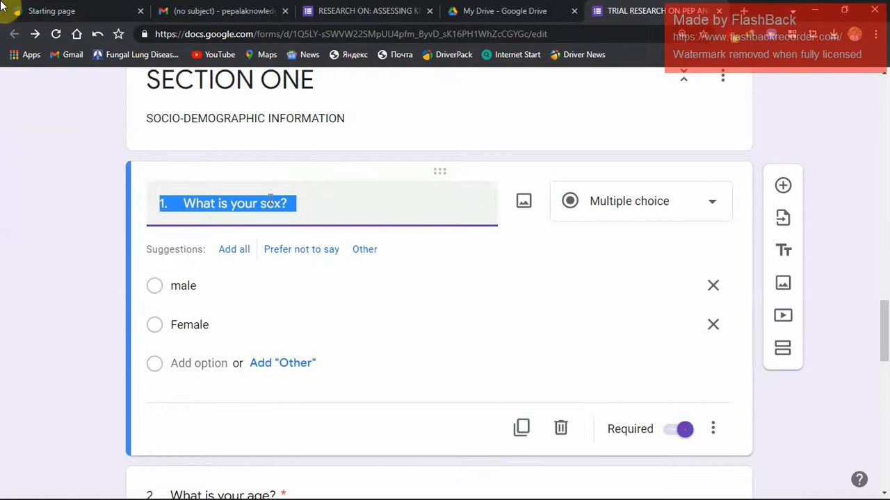
{"action": "key", "text": "alt+Tab"}
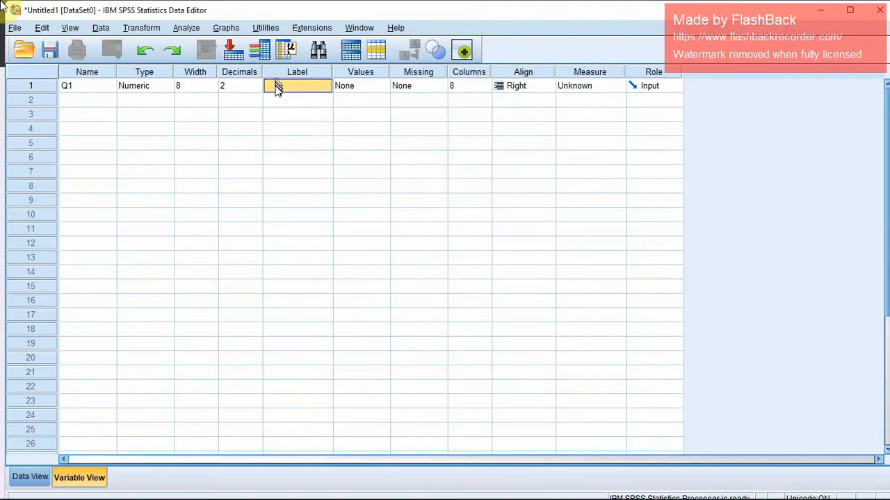
{"action": "double_click", "coordinate": [275, 86]}
{"action": "key", "text": "ctrl+v"}
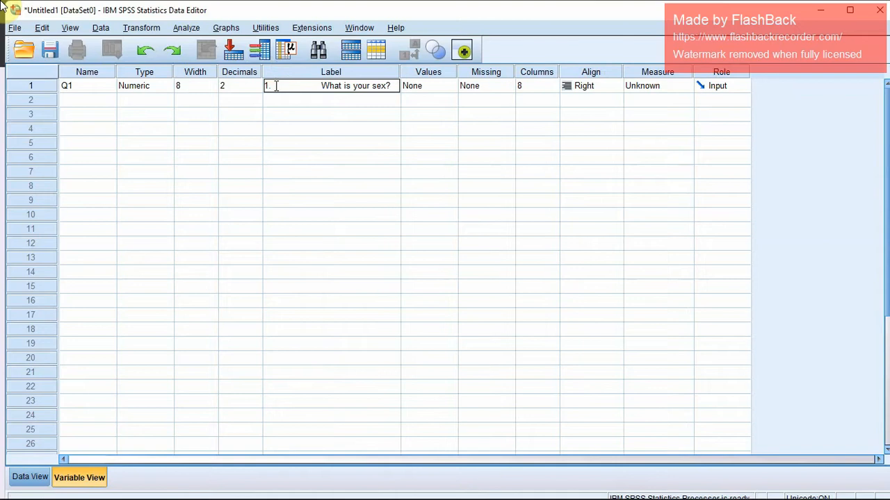
Remove the leading question number and spacing from Q1's label, keeping only "What is your sex?".
{"action": "left_click", "coordinate": [320, 86]}
{"action": "key", "text": "BackSpace"}
{"action": "key", "text": "BackSpace"}
{"action": "key", "text": "BackSpace"}
{"action": "key", "text": "BackSpace"}
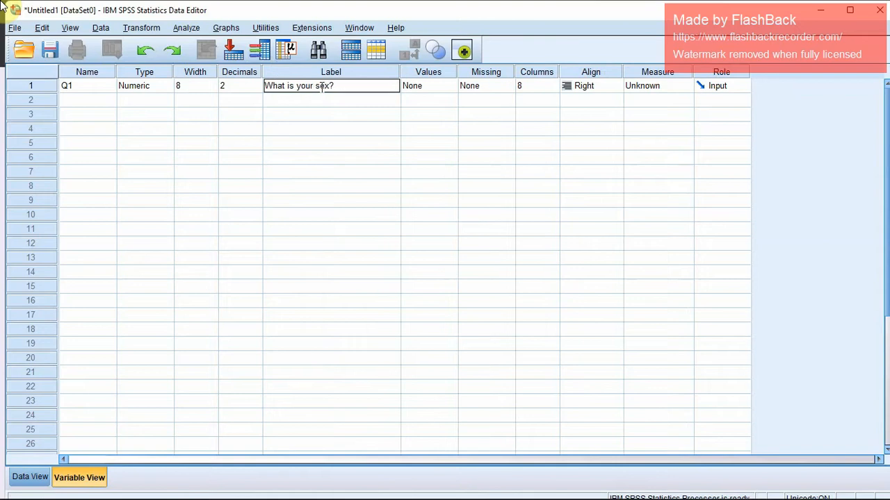
{"action": "left_click", "coordinate": [350, 86]}
Check the answer options for question 1 in the form and add the value label 1 = male to Q1.
{"action": "left_click", "coordinate": [439, 89]}
{"action": "left_click", "coordinate": [452, 86]}
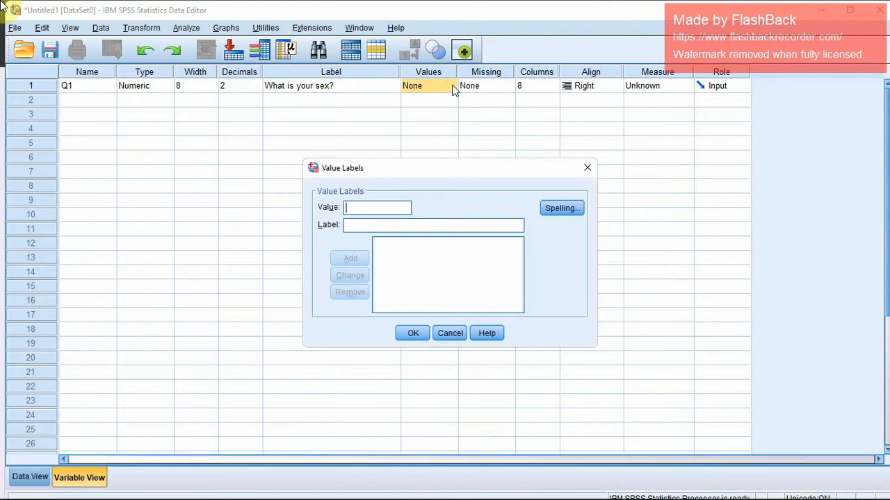
{"action": "key", "text": "alt+Tab"}
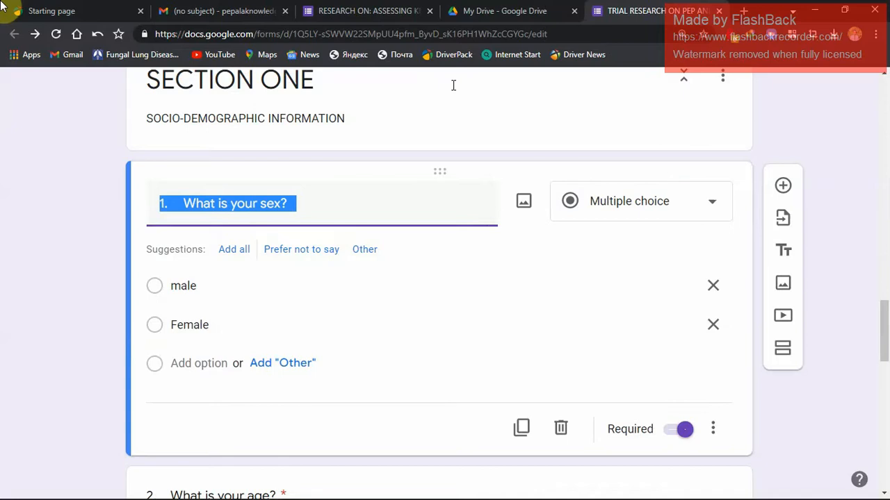
{"action": "key", "text": "alt+Tab"}
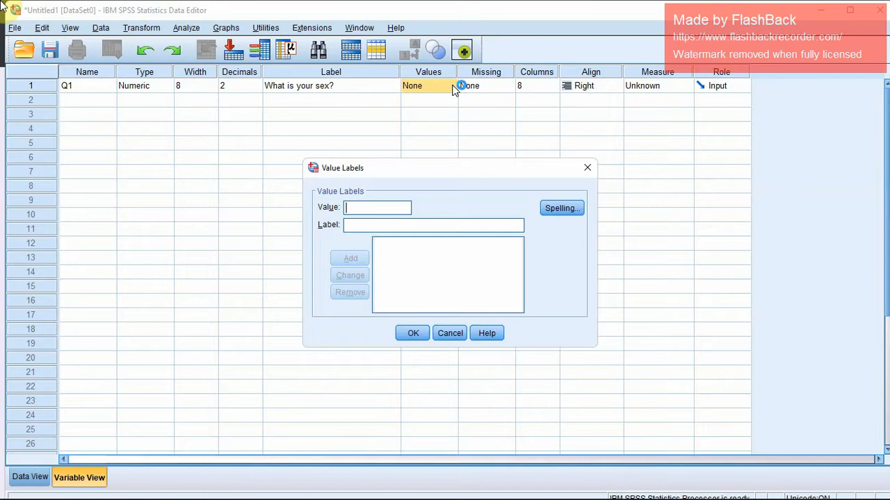
{"action": "type", "text": "1"}
{"action": "type", "text": "male"}
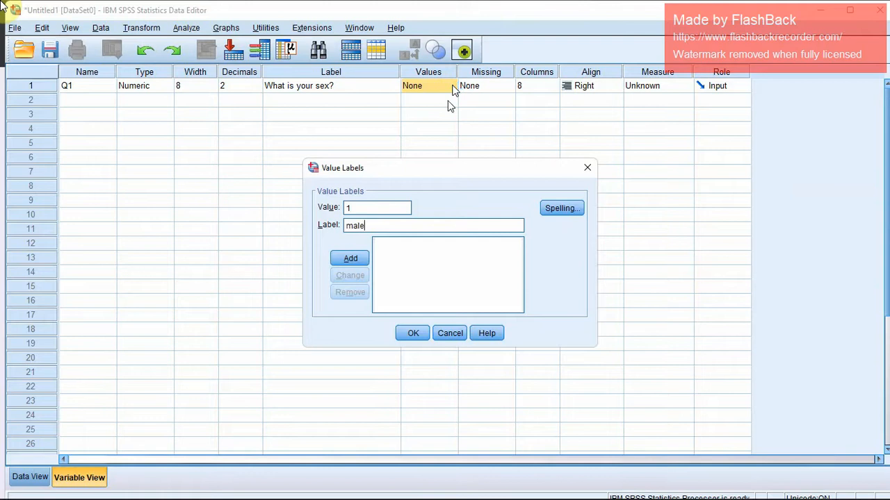
{"action": "left_click", "coordinate": [352, 259]}
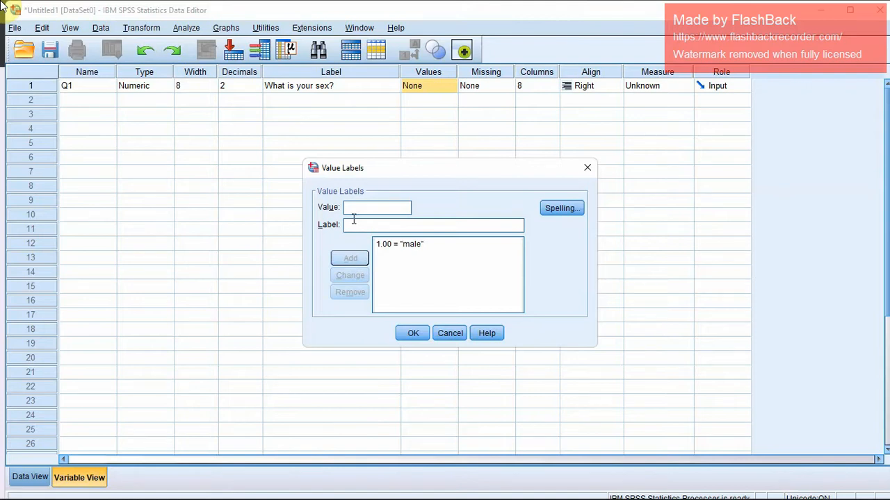
Add the value label 2 = female to Q1 and apply the value labels.
{"action": "type", "text": "2.00 = \""}
{"action": "type", "text": "fe"}
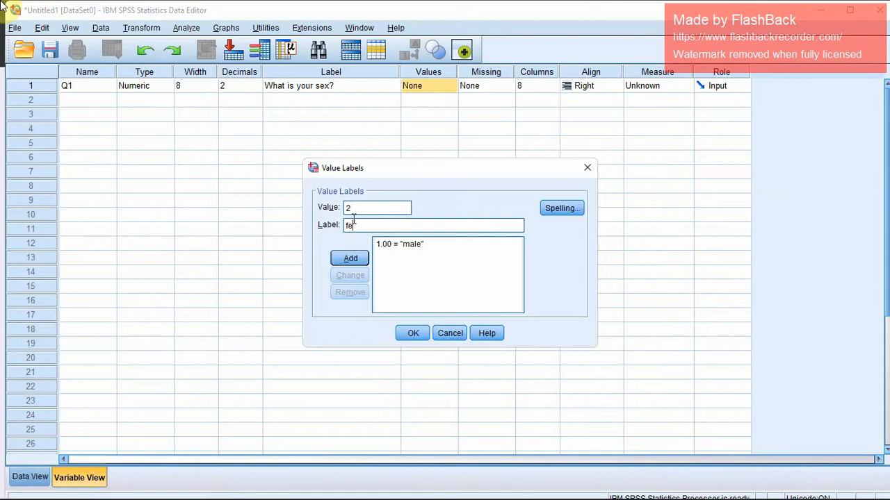
{"action": "type", "text": "male"}
{"action": "left_click", "coordinate": [353, 258]}
{"action": "left_click", "coordinate": [413, 333]}
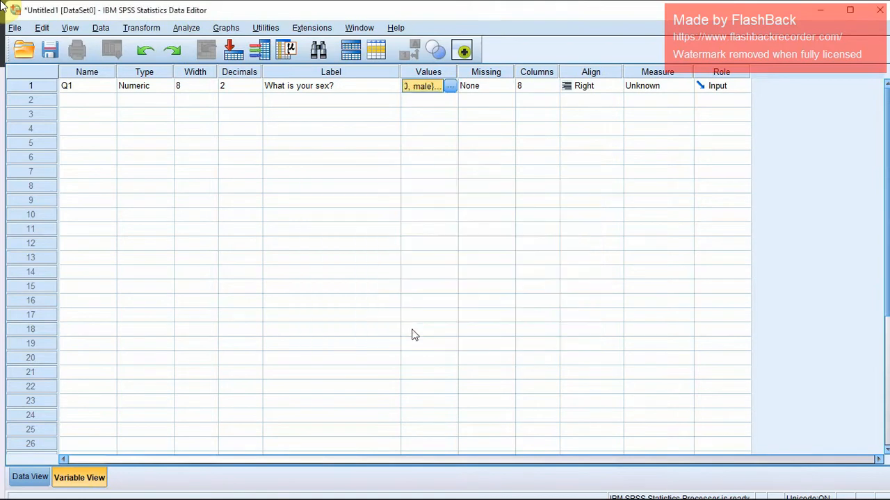
Leave Q1's missing values at None and set its measurement level to Nominal.
{"action": "left_click", "coordinate": [485, 83]}
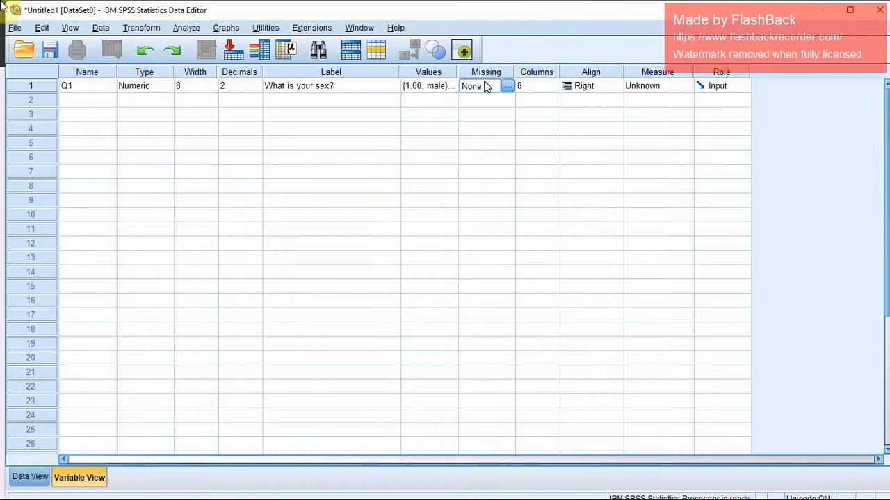
{"action": "left_click", "coordinate": [654, 85]}
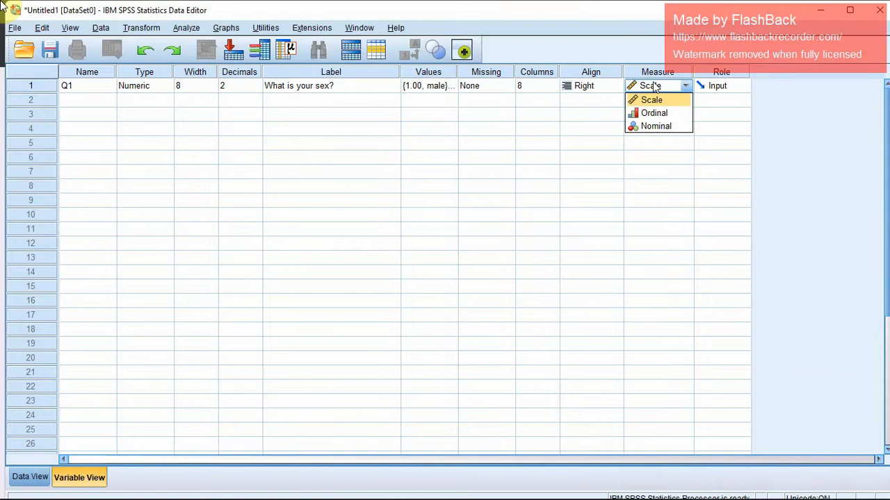
{"action": "left_click", "coordinate": [670, 127]}
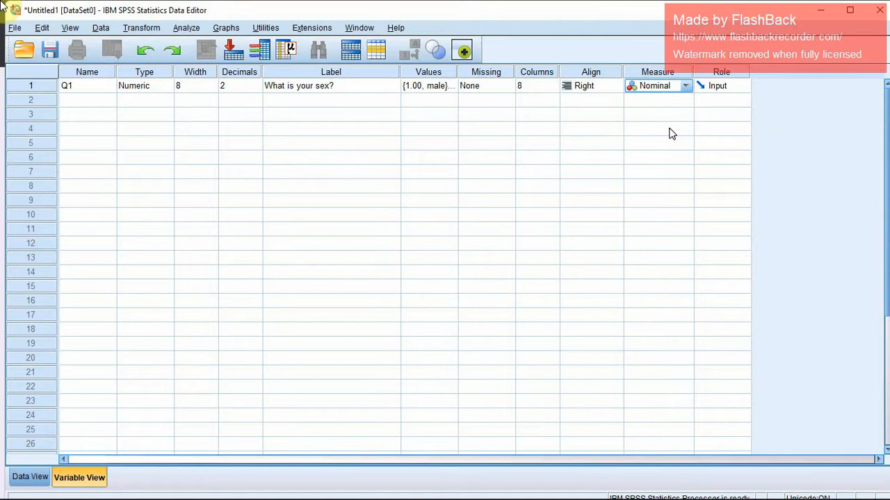
Copy the text of question 3 about which training from the Google Forms questionnaire and return to the SPSS variable list.
{"action": "key", "text": "alt+Tab"}
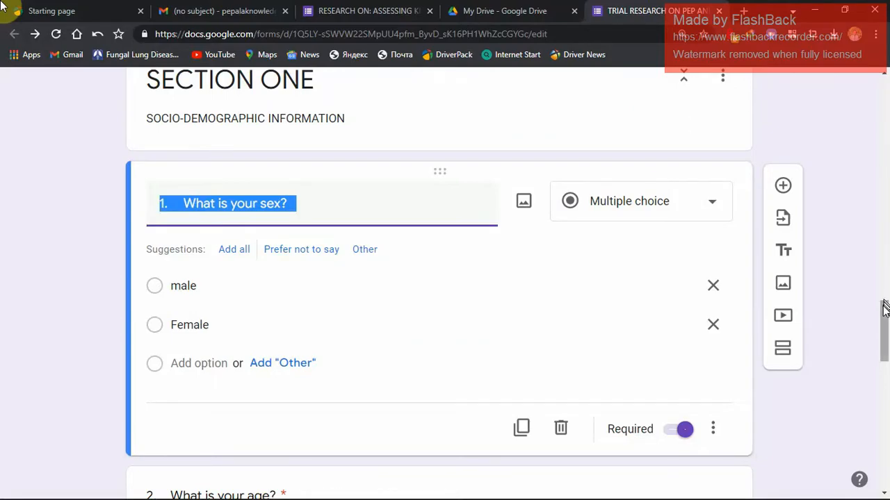
{"action": "left_click_drag", "start_coordinate": [884, 311], "coordinate": [877, 440]}
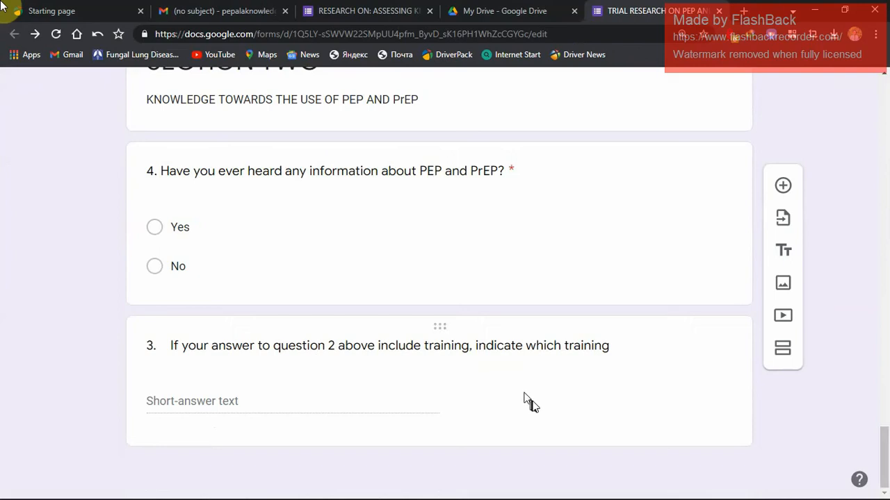
{"action": "left_click", "coordinate": [612, 352]}
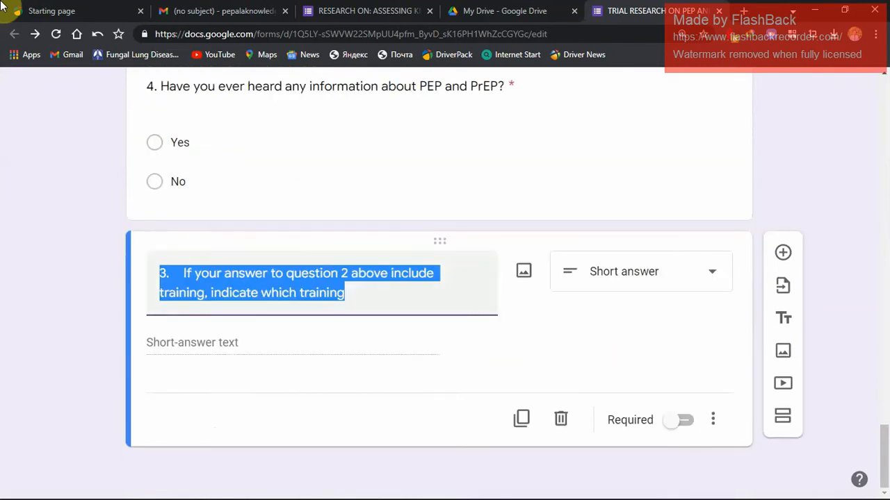
{"action": "key", "text": "alt+Tab"}
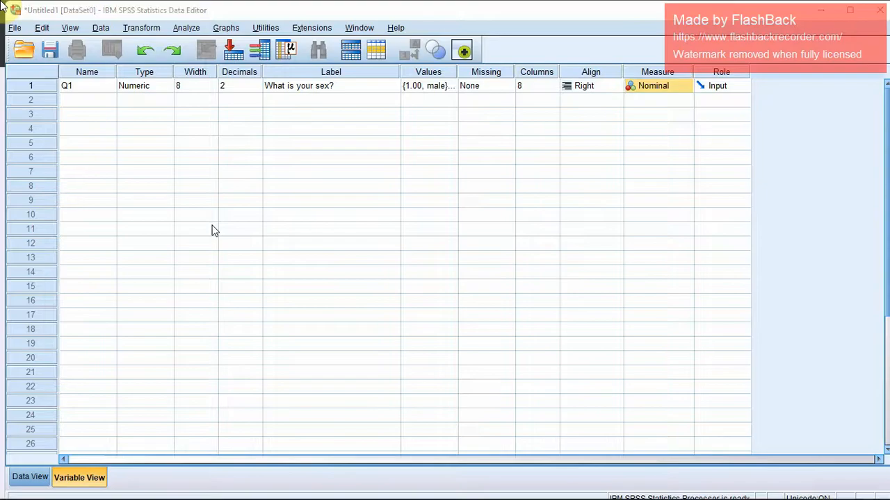
{"action": "key", "text": "alt+Tab"}
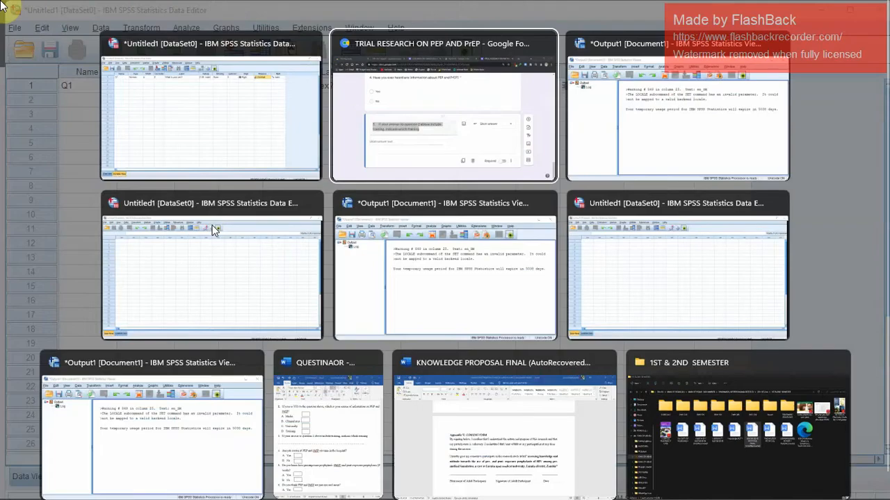
{"action": "key", "text": "alt+shift+Tab"}
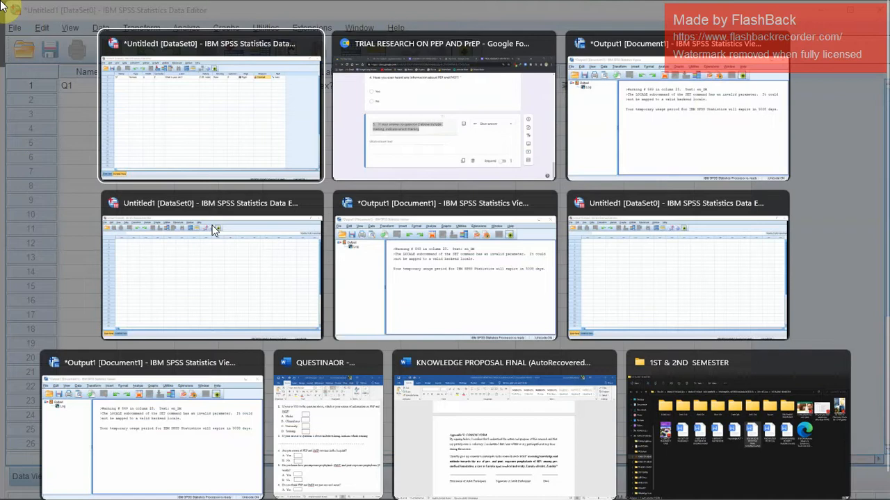
{"action": "key", "text": "alt+Tab"}
{"action": "key", "text": "alt+Tab"}
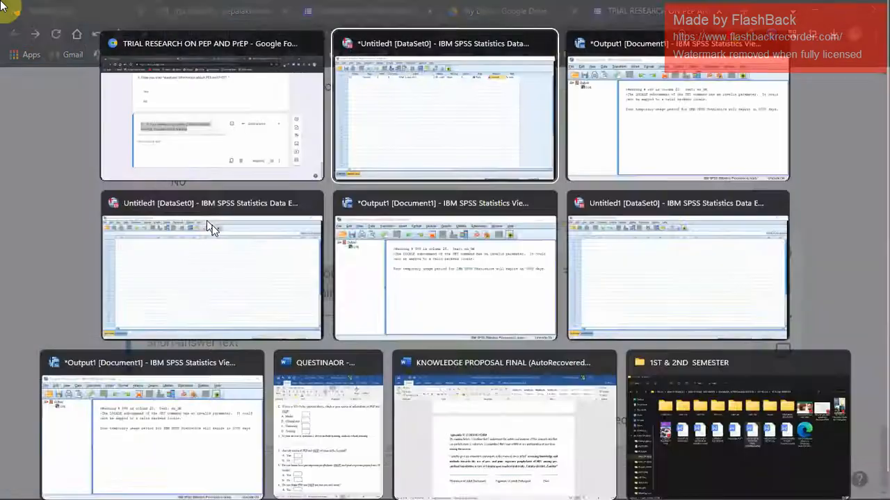
Add a second variable named Q3 in the row below Q1.
{"action": "left_click", "coordinate": [89, 102]}
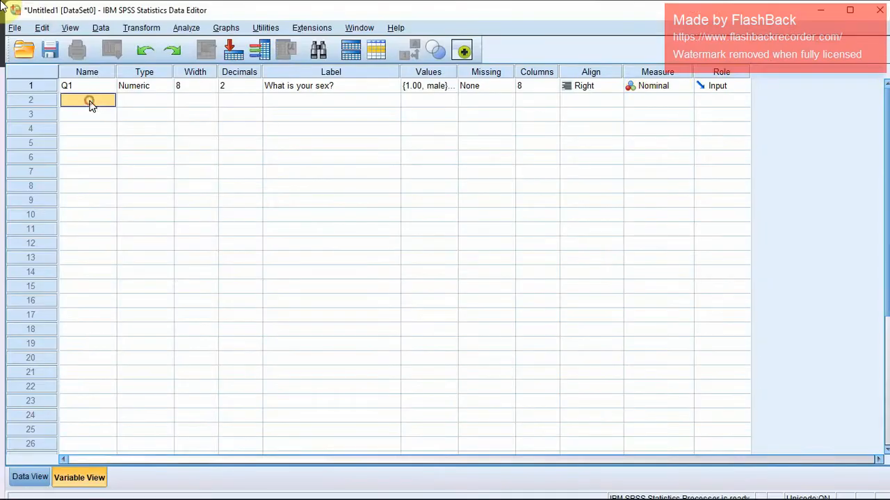
{"action": "left_click", "coordinate": [91, 101]}
{"action": "type", "text": "Q3"}
{"action": "key", "text": "Return"}
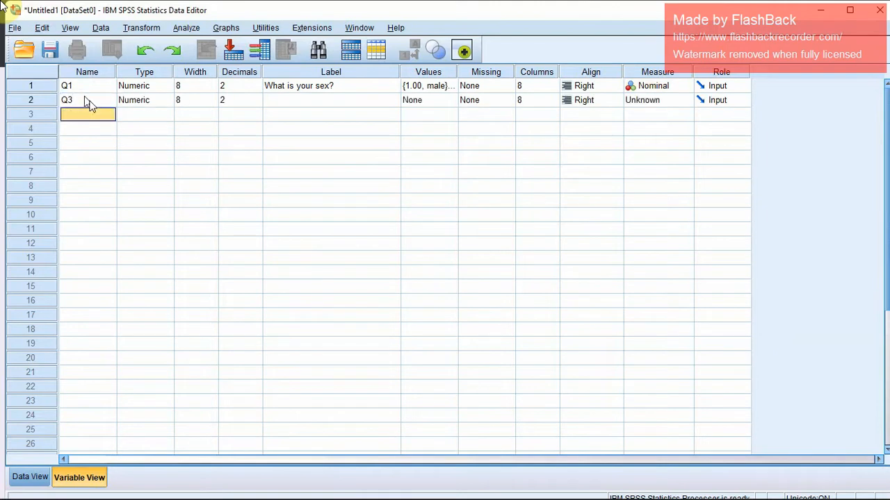
Change Q3's variable type to String with a length of 25 characters.
{"action": "left_click", "coordinate": [151, 103]}
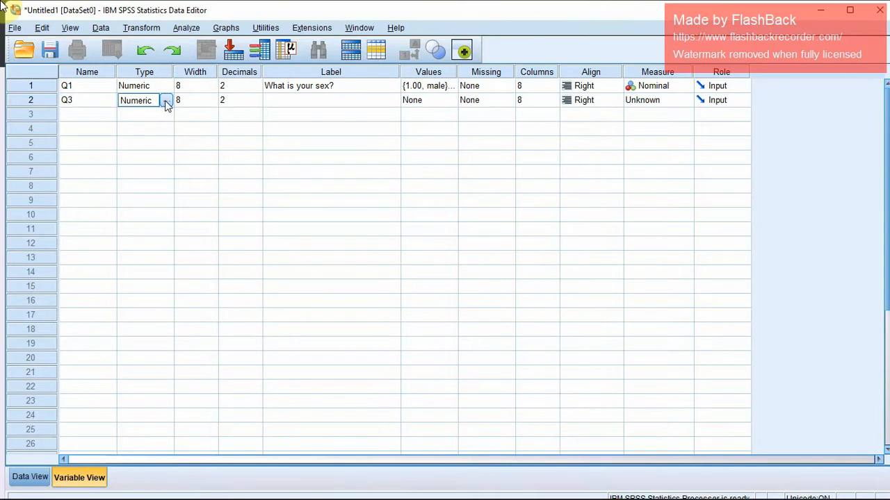
{"action": "left_click", "coordinate": [166, 101]}
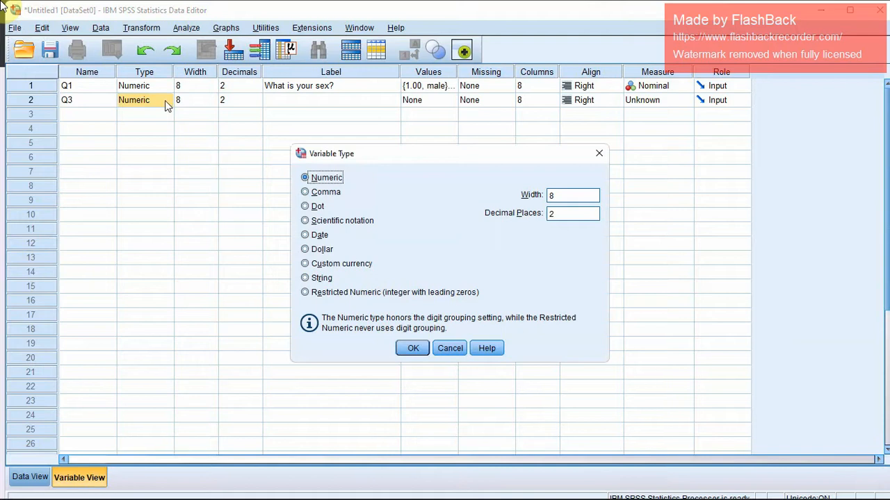
{"action": "left_click", "coordinate": [316, 278]}
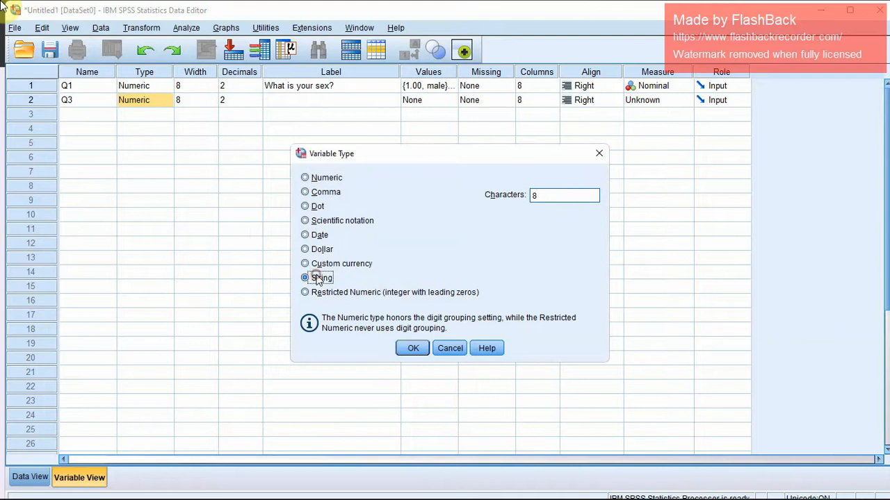
{"action": "left_click", "coordinate": [547, 195]}
{"action": "key", "text": "BackSpace"}
{"action": "type", "text": "25"}
{"action": "left_click", "coordinate": [413, 348]}
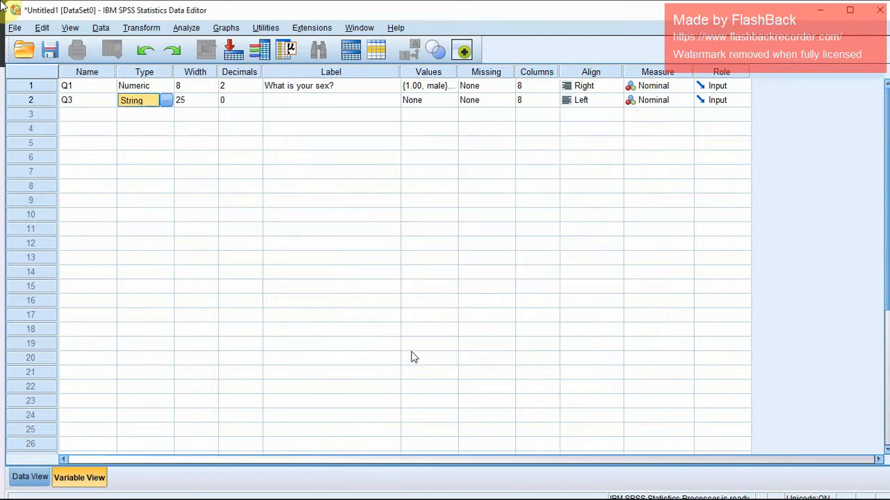
Paste the copied question as Q3's label and remove the gap, leaving "3.If your answer to question 2 above include training, indicate which training".
{"action": "left_click", "coordinate": [294, 103]}
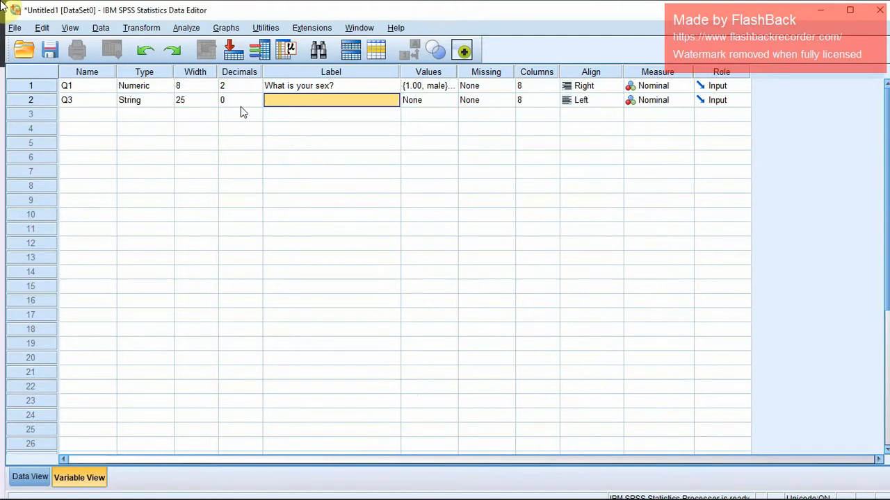
{"action": "double_click", "coordinate": [313, 102]}
{"action": "key", "text": "ctrl+v"}
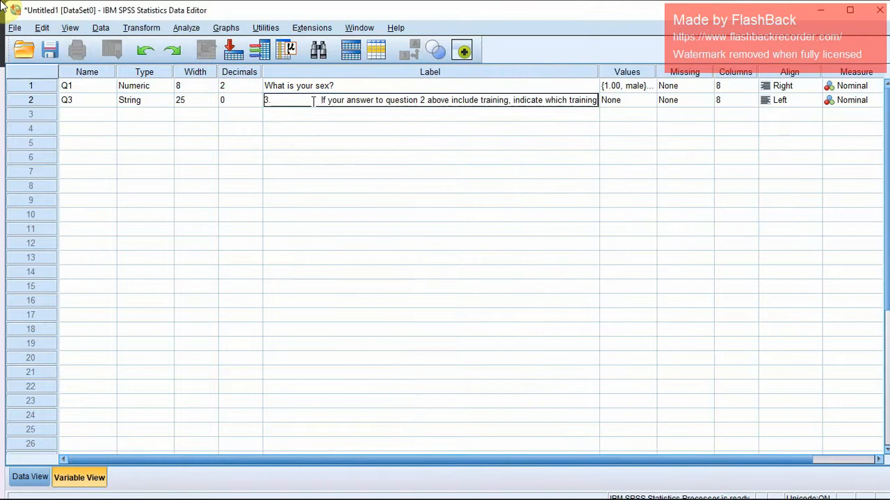
{"action": "left_click", "coordinate": [319, 102]}
{"action": "key", "text": "BackSpace"}
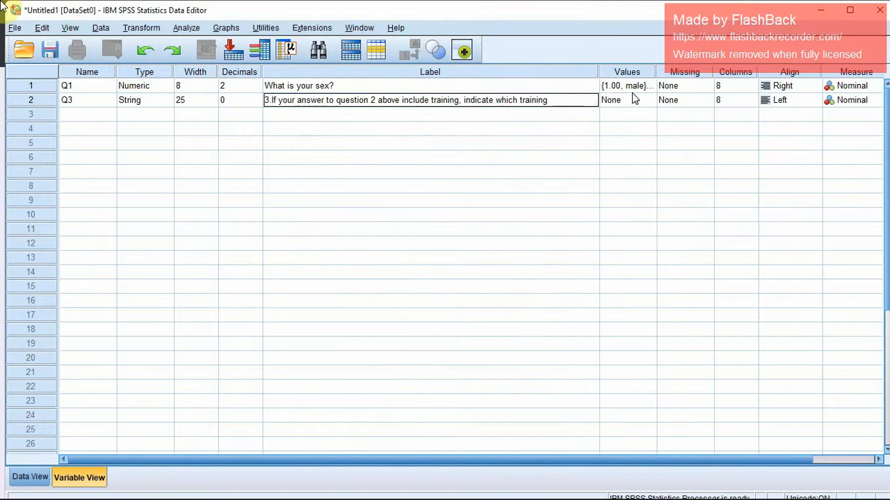
{"action": "left_click", "coordinate": [597, 85]}
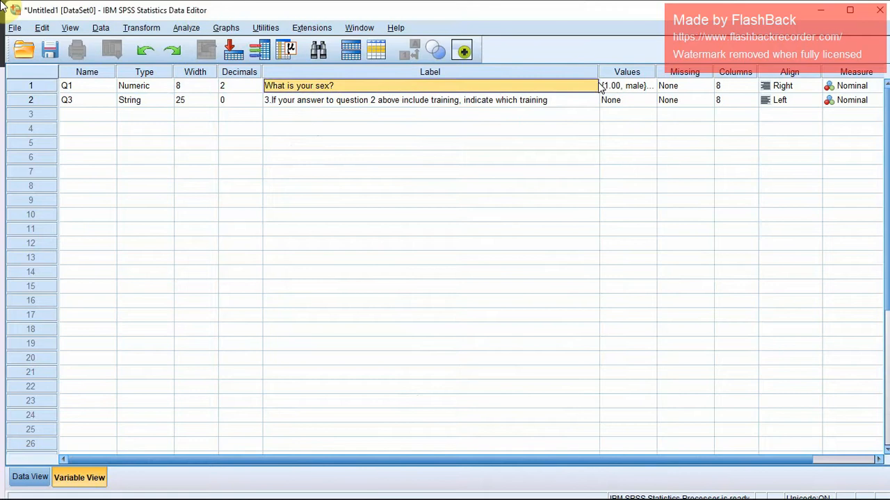
Look at the Value Labels settings for Q3 and close them without adding any labels.
{"action": "left_click", "coordinate": [635, 104]}
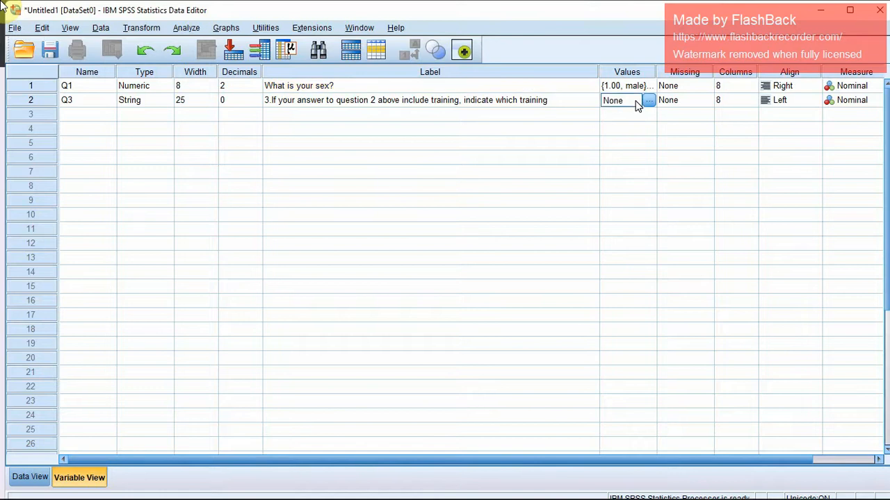
{"action": "left_click", "coordinate": [645, 101]}
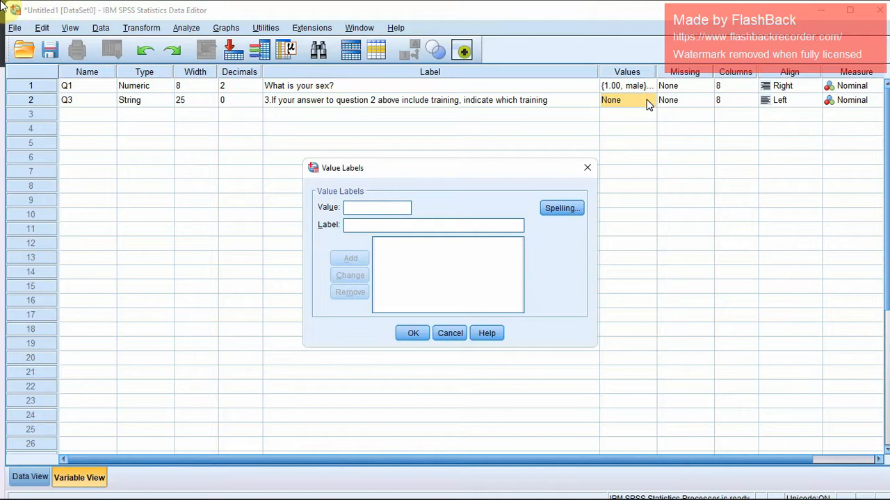
{"action": "left_click", "coordinate": [374, 224]}
{"action": "left_click", "coordinate": [585, 171]}
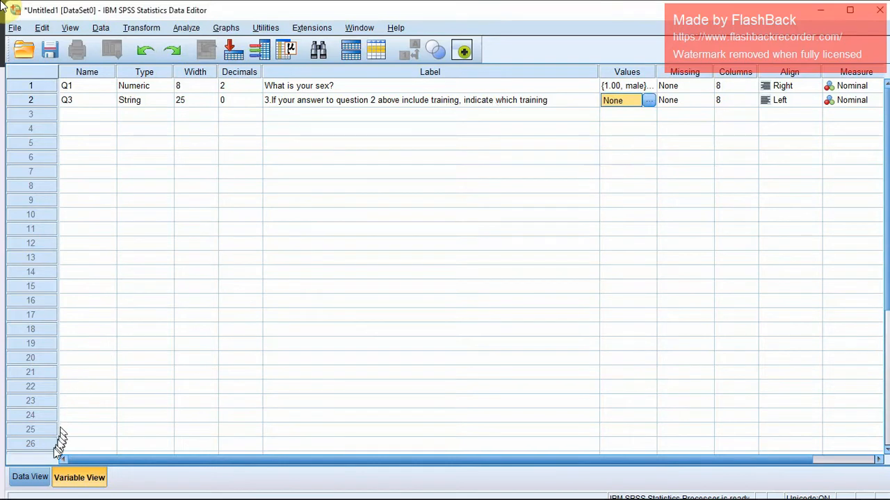
Show the SPSS data entry sheet, then switch to Google Forms and view the response summary for question 1.
{"action": "left_click", "coordinate": [34, 477]}
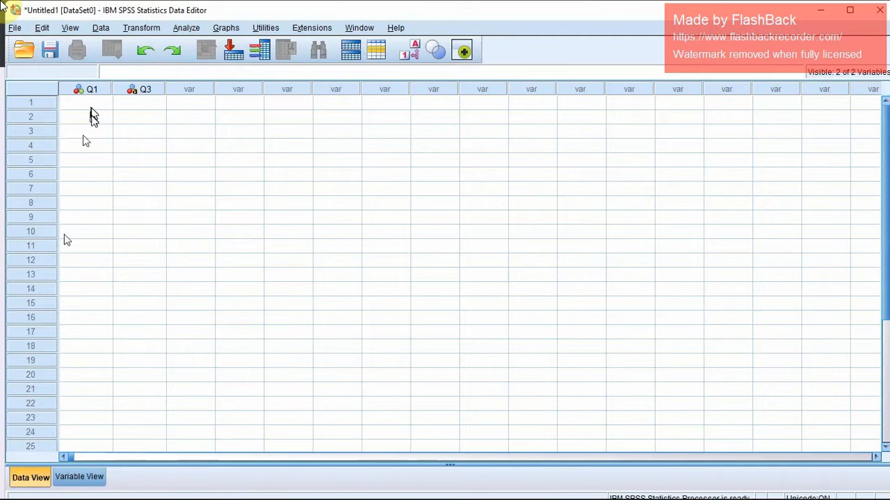
{"action": "left_click", "coordinate": [413, 54]}
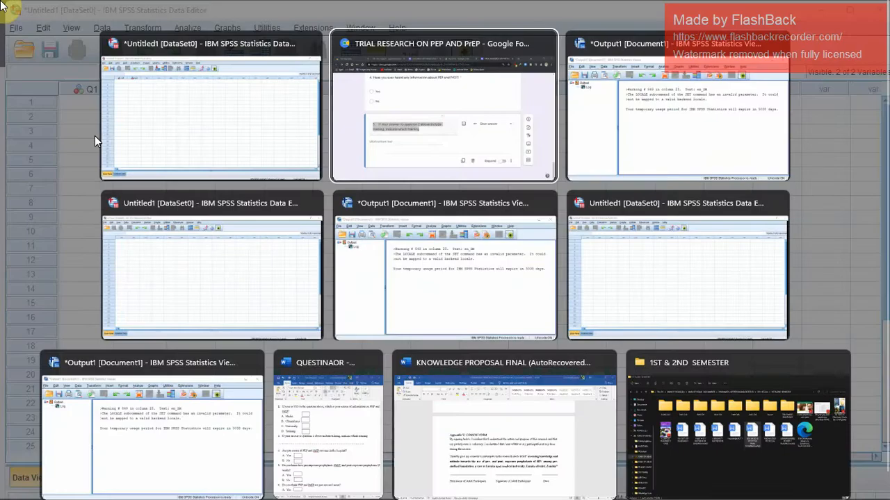
{"action": "key", "text": "alt+Tab"}
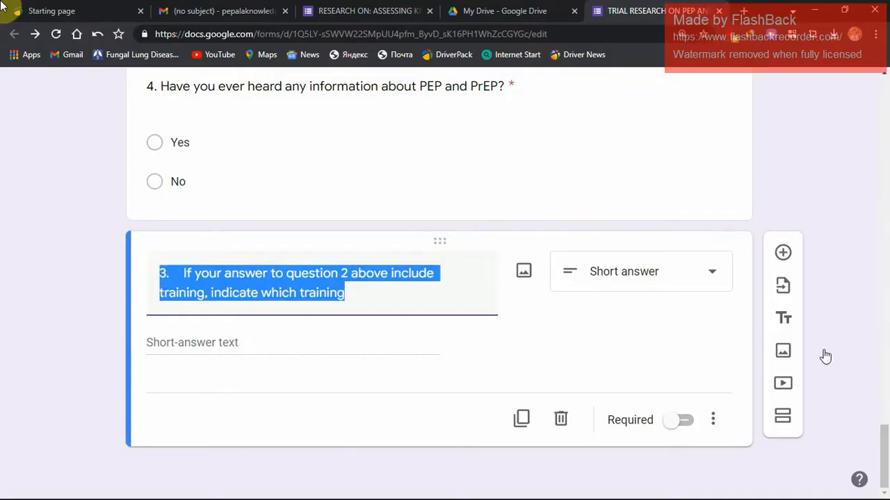
{"action": "left_click_drag", "start_coordinate": [888, 421], "coordinate": [868, 90]}
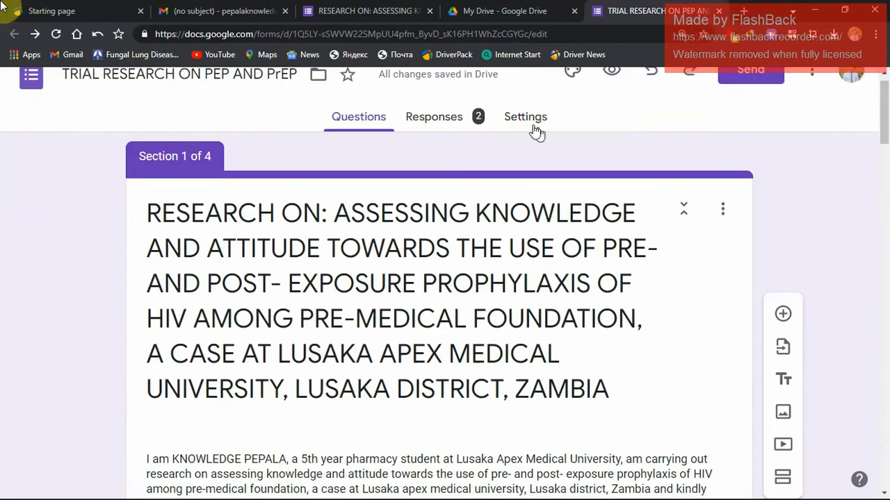
{"action": "left_click", "coordinate": [476, 118]}
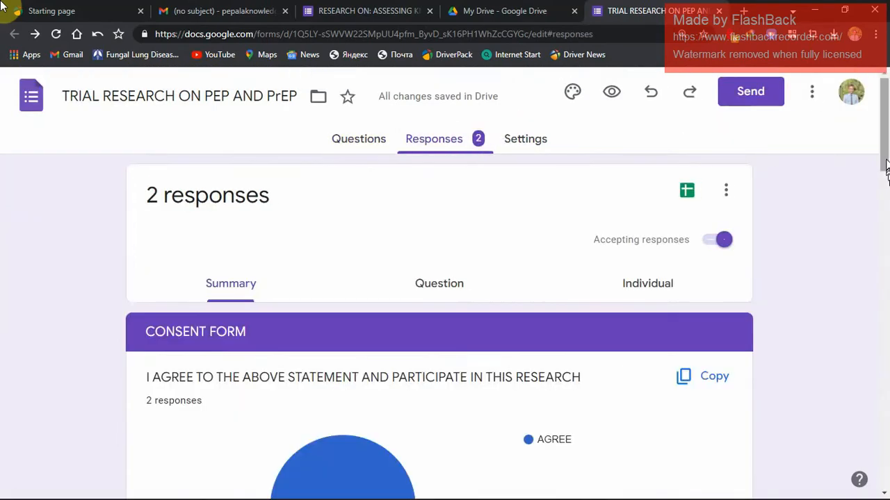
{"action": "left_click_drag", "start_coordinate": [886, 170], "coordinate": [864, 281]}
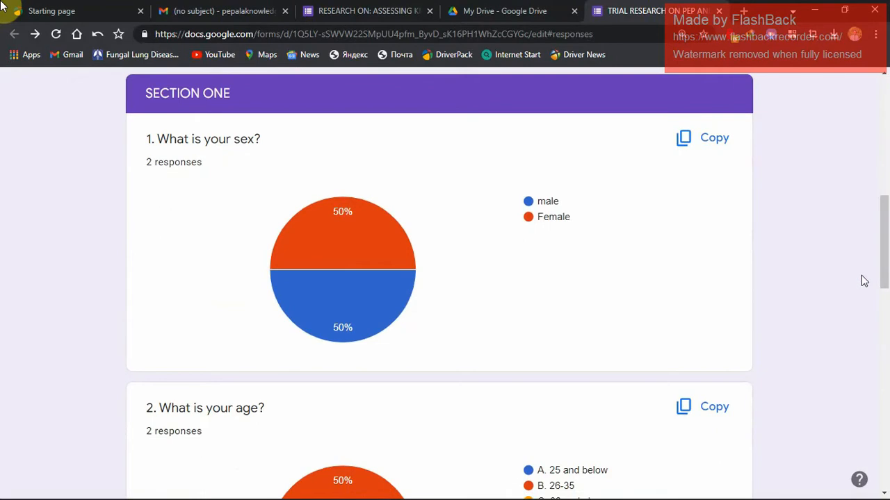
Return to SPSS and enter the code 1 under Q1 for the first case.
{"action": "key", "text": "alt+Tab"}
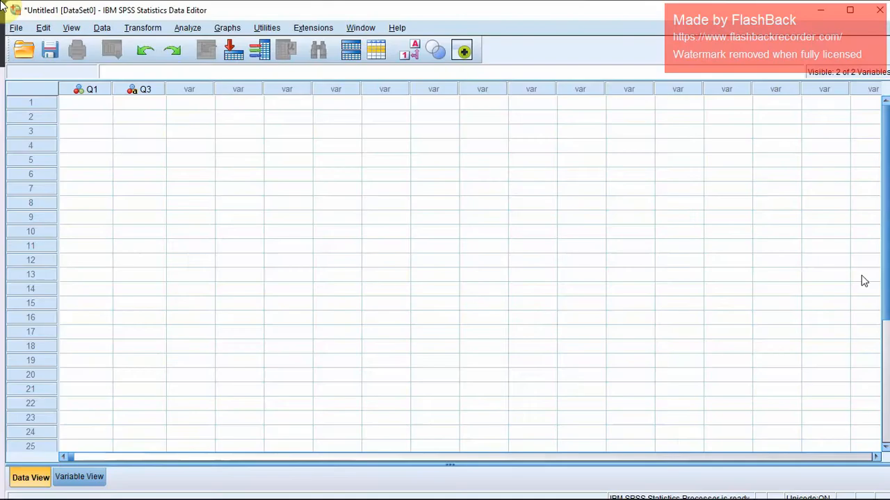
{"action": "left_click", "coordinate": [80, 104]}
{"action": "double_click", "coordinate": [86, 103]}
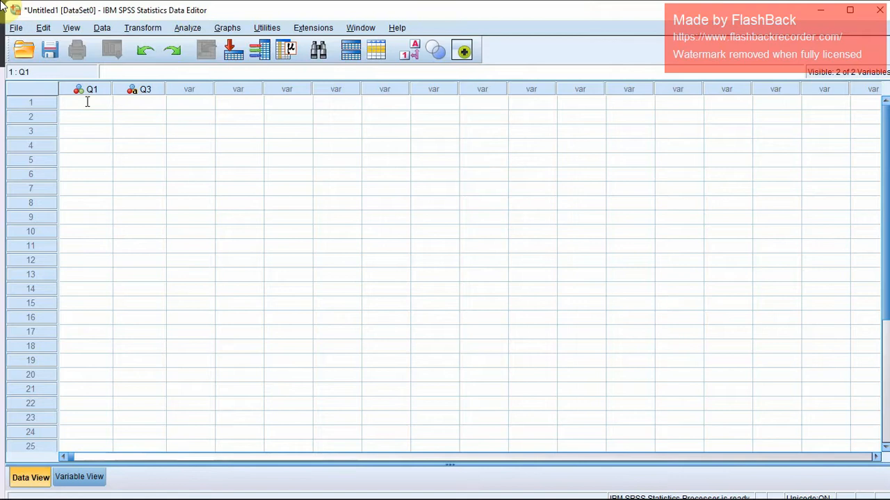
{"action": "type", "text": "1"}
{"action": "left_click", "coordinate": [85, 104]}
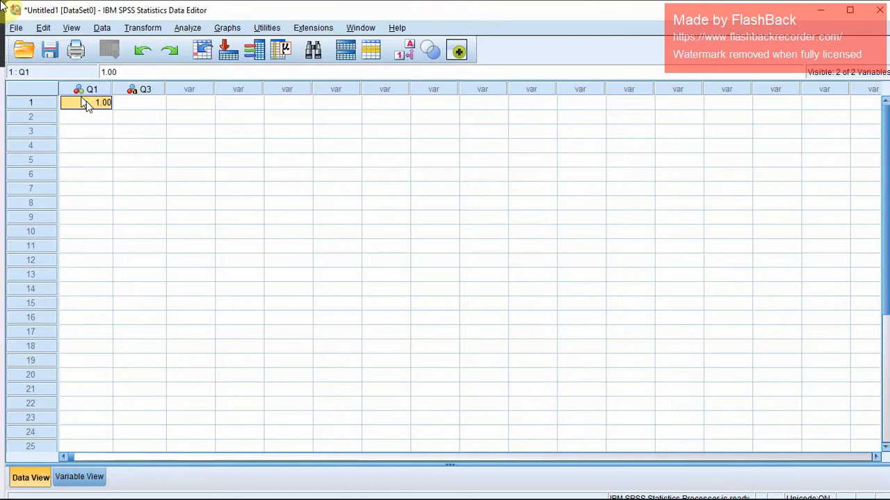
Switch to the Google Forms responses and select question 3's answer "HIV traning center lusaka" for copying.
{"action": "left_click", "coordinate": [143, 102]}
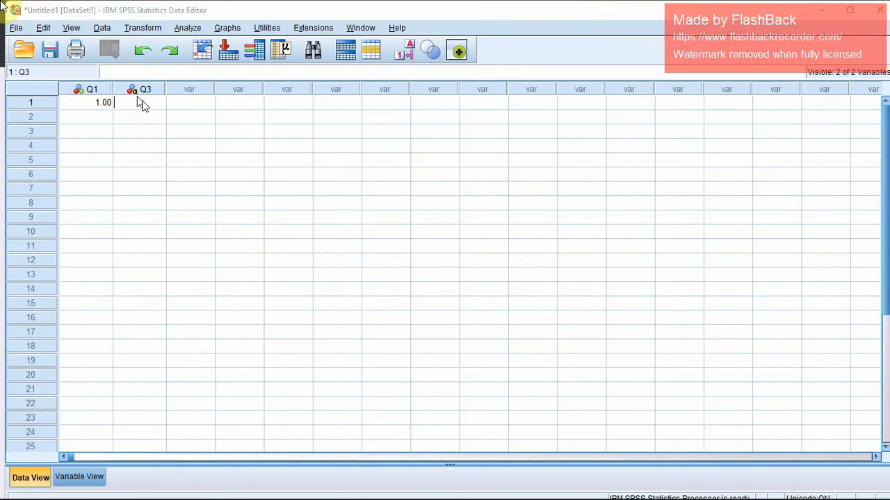
{"action": "key", "text": "alt+Tab"}
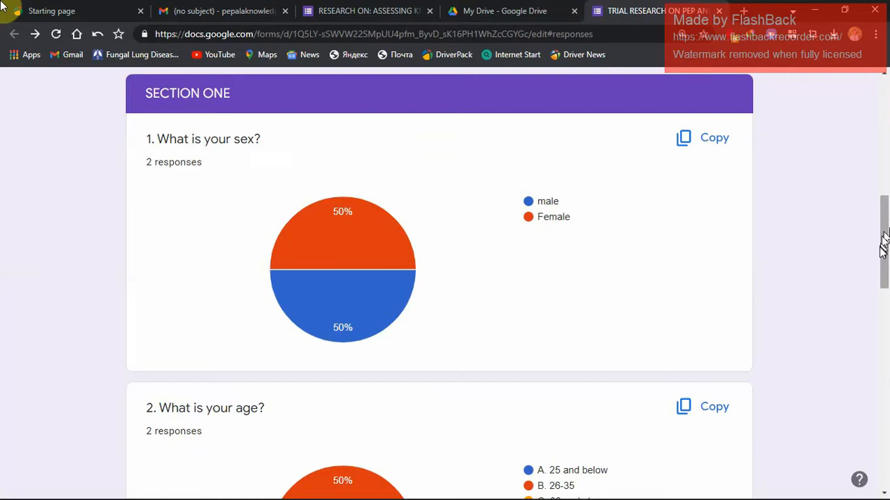
{"action": "left_click_drag", "start_coordinate": [884, 244], "coordinate": [889, 445]}
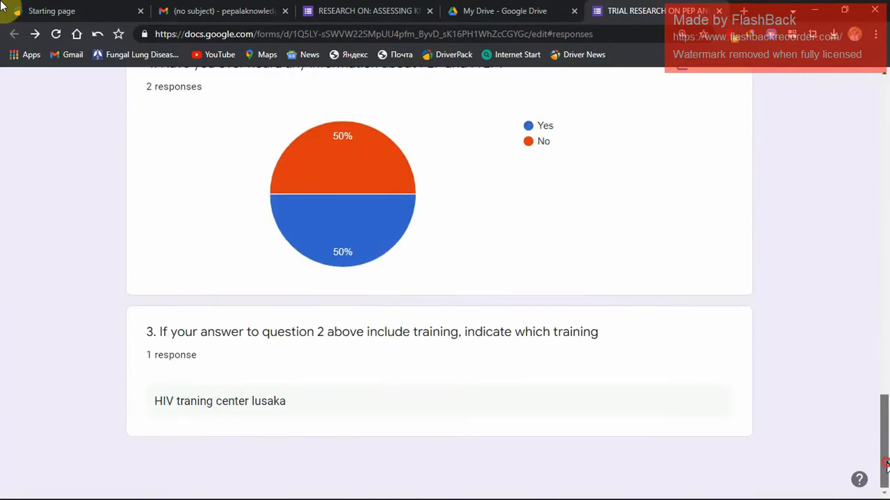
{"action": "double_click", "coordinate": [282, 402]}
{"action": "key", "text": "ctrl+a"}
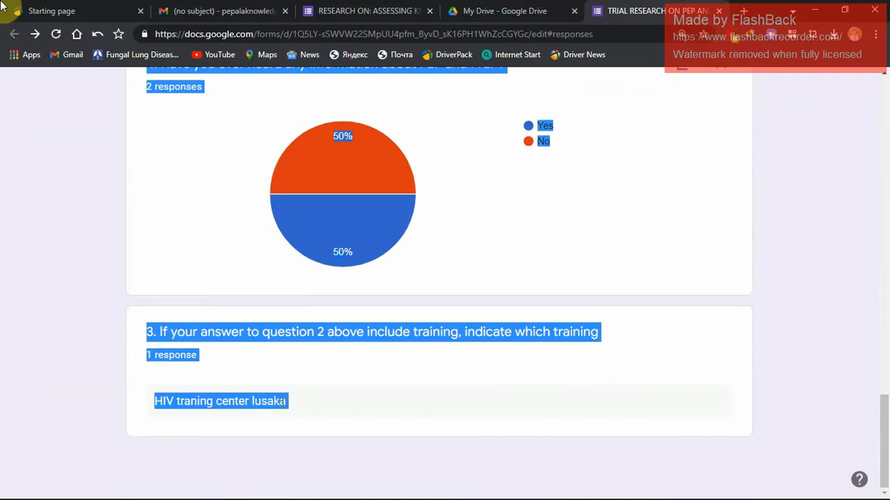
{"action": "left_click", "coordinate": [294, 401]}
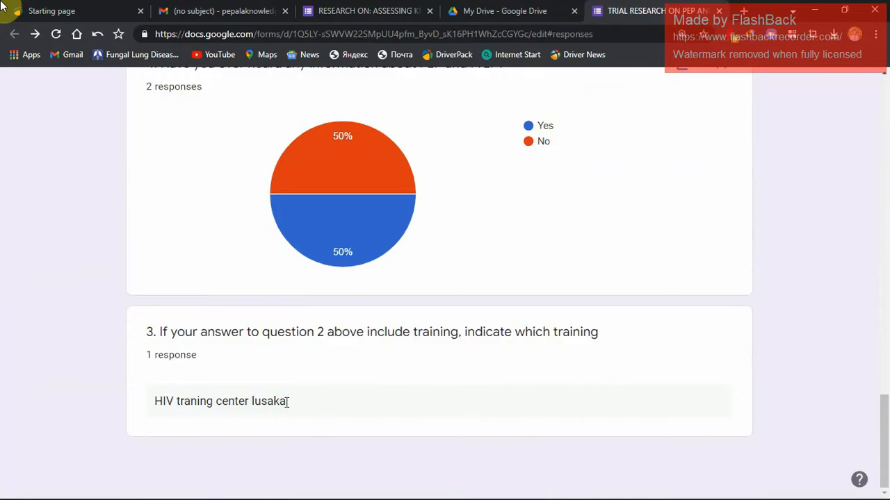
{"action": "left_click", "coordinate": [285, 401]}
{"action": "left_click_drag", "start_coordinate": [285, 401], "coordinate": [155, 393]}
{"action": "key", "text": "ctrl+c"}
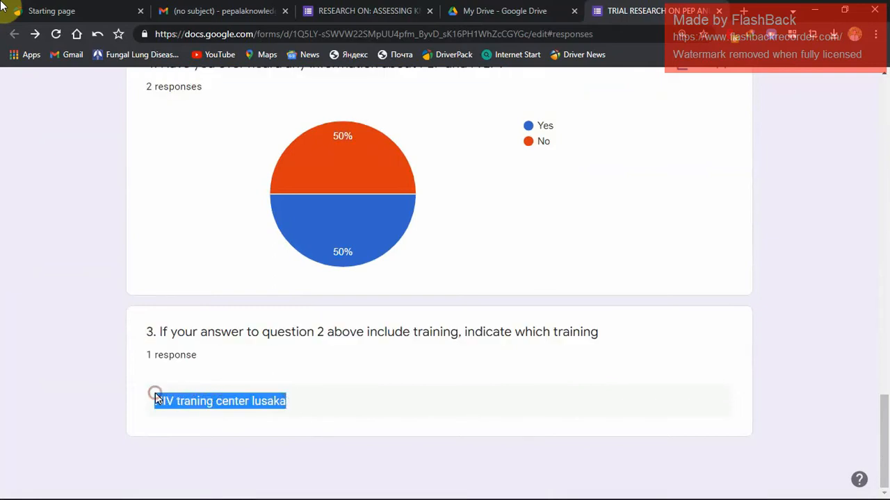
Return to SPSS and paste "HIV traning center lusaka" under Q3 for the first case.
{"action": "key", "text": "alt+Tab"}
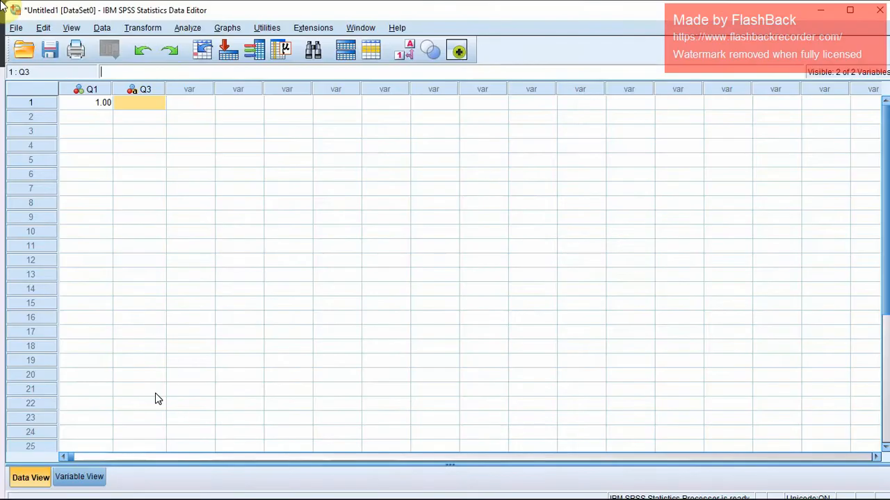
{"action": "left_click", "coordinate": [129, 102]}
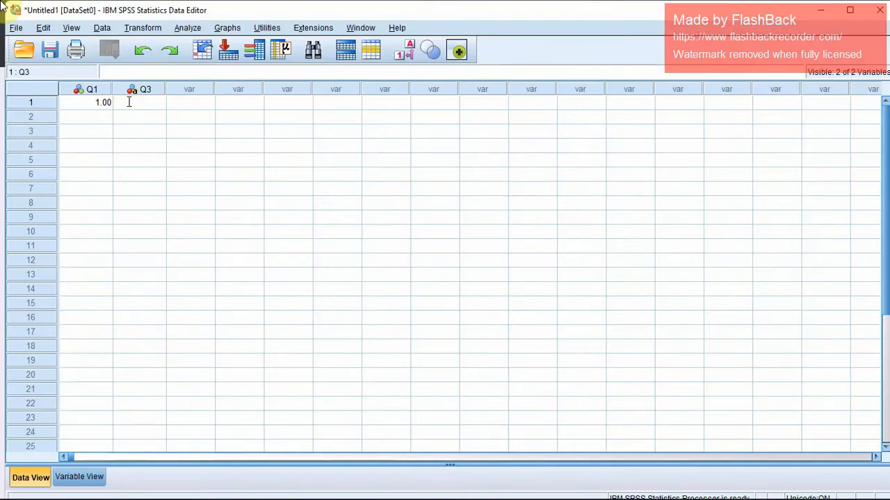
{"action": "key", "text": "ctrl+v"}
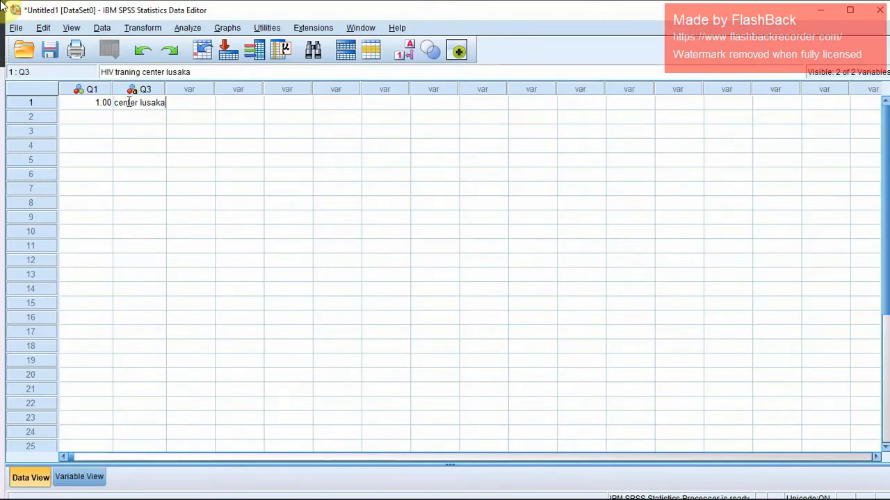
{"action": "key", "text": "Return"}
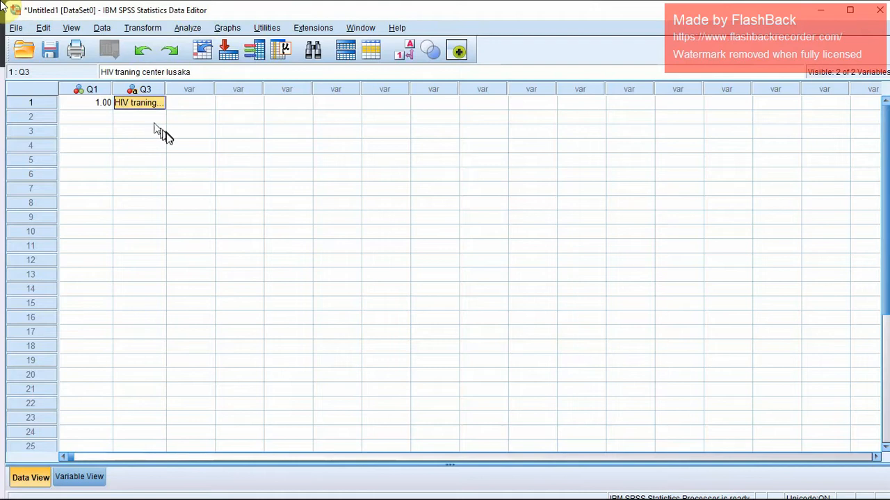
Show the value labels in place of the codes in the data sheet, and switch back to the numeric codes.
{"action": "left_click", "coordinate": [104, 103]}
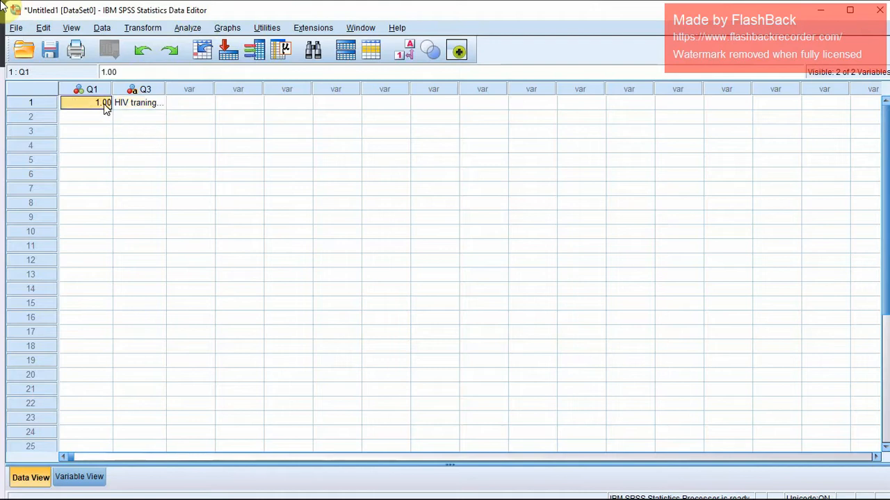
{"action": "left_click", "coordinate": [402, 63]}
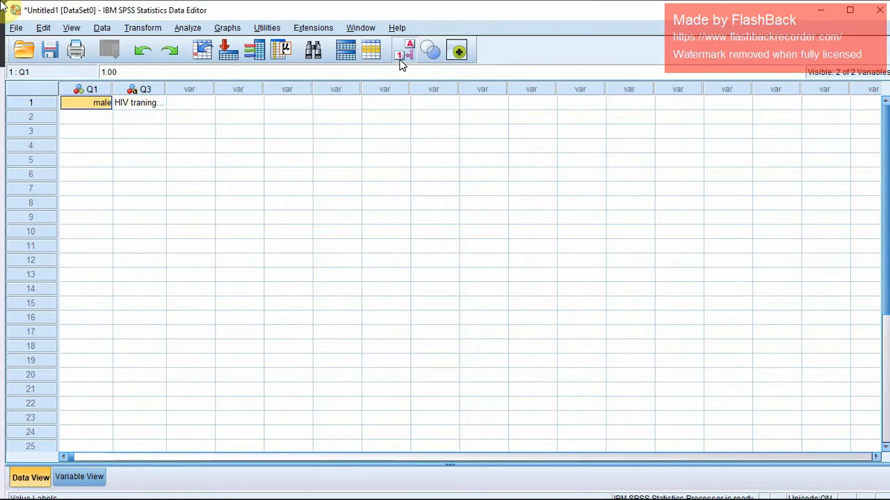
{"action": "left_click", "coordinate": [401, 63]}
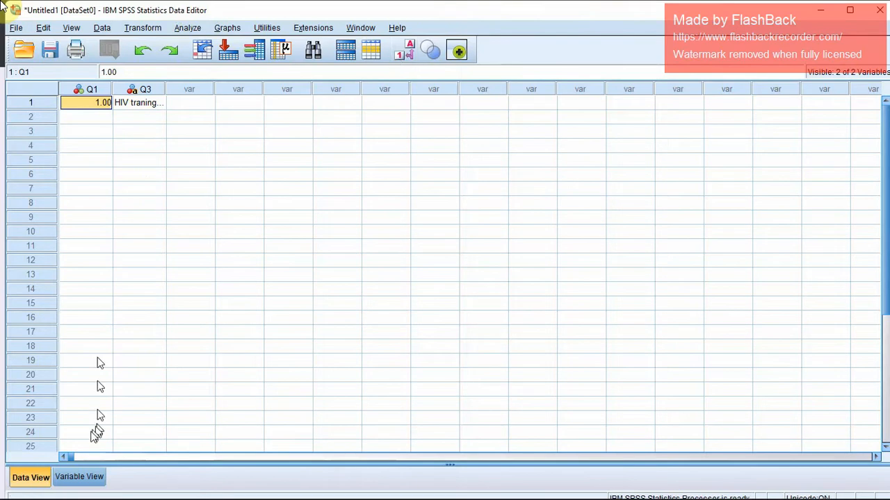
Show the SPSS variable definitions, switch to the Google Forms questions and copy the text of question 4 in Section Two.
{"action": "left_click", "coordinate": [78, 477]}
{"action": "key", "text": "alt+Tab"}
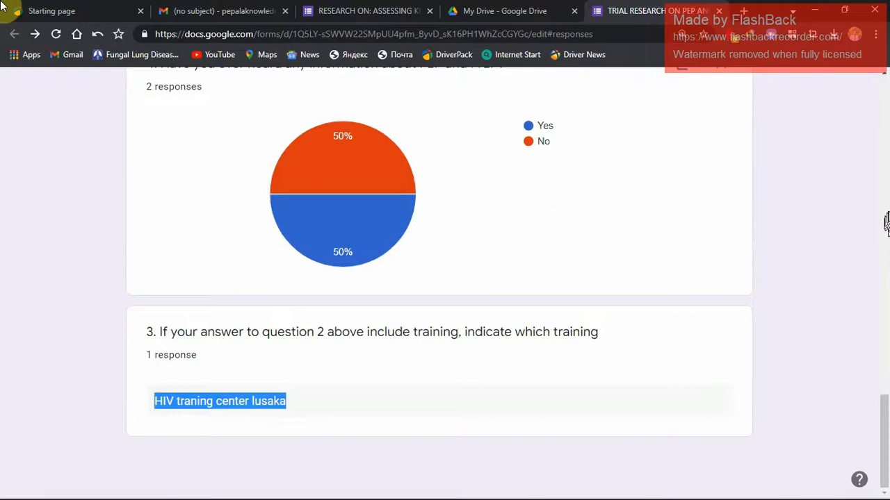
{"action": "left_click", "coordinate": [886, 209]}
{"action": "left_click", "coordinate": [887, 209]}
{"action": "left_click_drag", "start_coordinate": [887, 225], "coordinate": [878, 157]}
{"action": "left_click", "coordinate": [377, 105]}
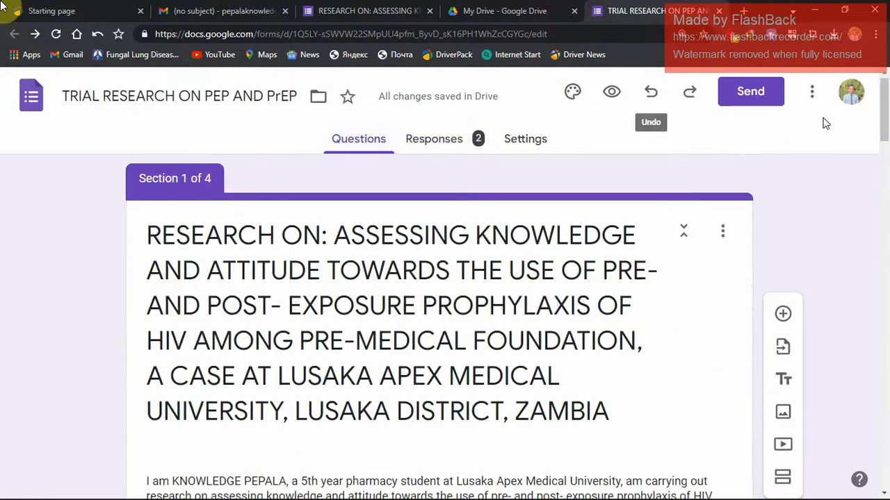
{"action": "left_click_drag", "start_coordinate": [888, 115], "coordinate": [869, 438]}
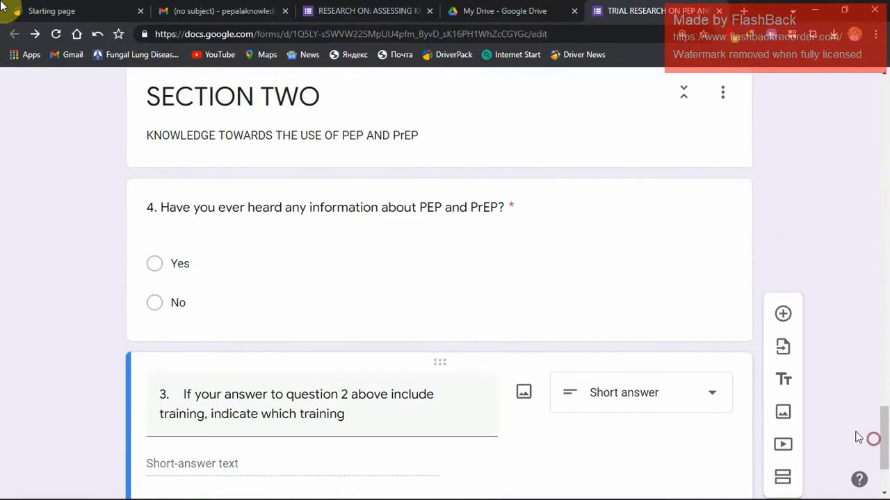
{"action": "left_click", "coordinate": [501, 207]}
{"action": "key", "text": "ctrl+c"}
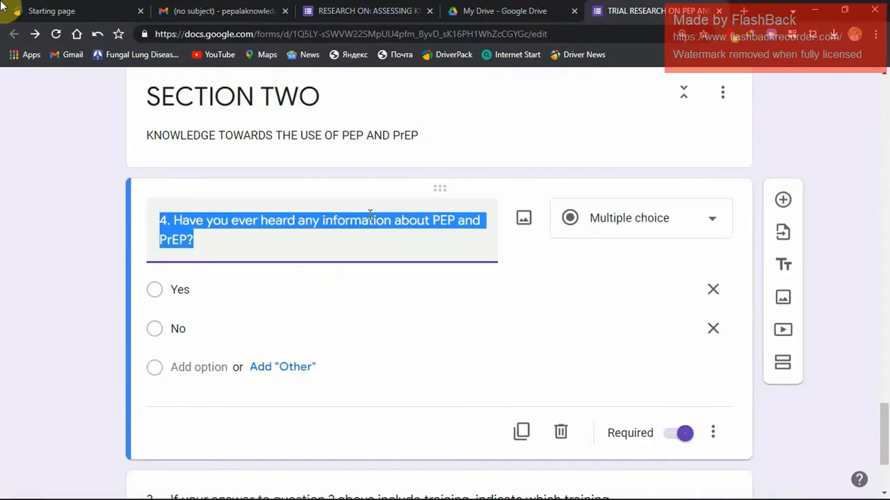
Return to SPSS and add a third variable named Q4, keeping its type Numeric.
{"action": "key", "text": "alt+Tab"}
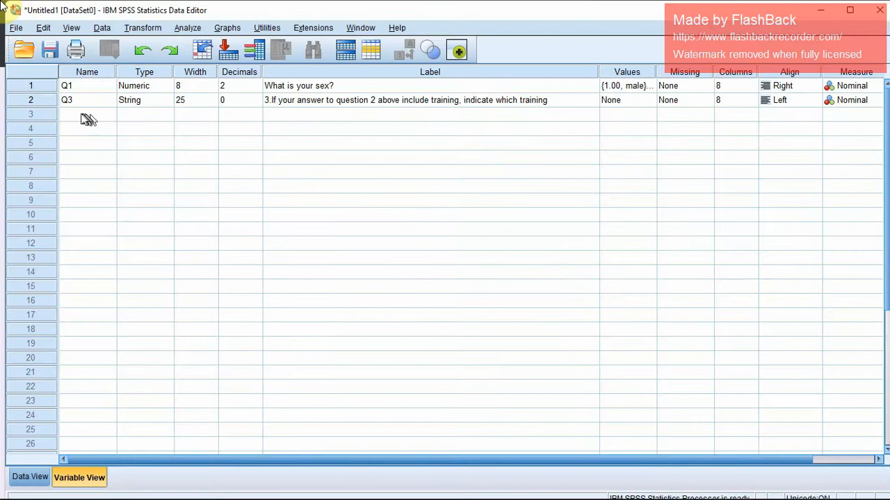
{"action": "left_click", "coordinate": [85, 116]}
{"action": "left_click", "coordinate": [82, 114]}
{"action": "type", "text": "Q"}
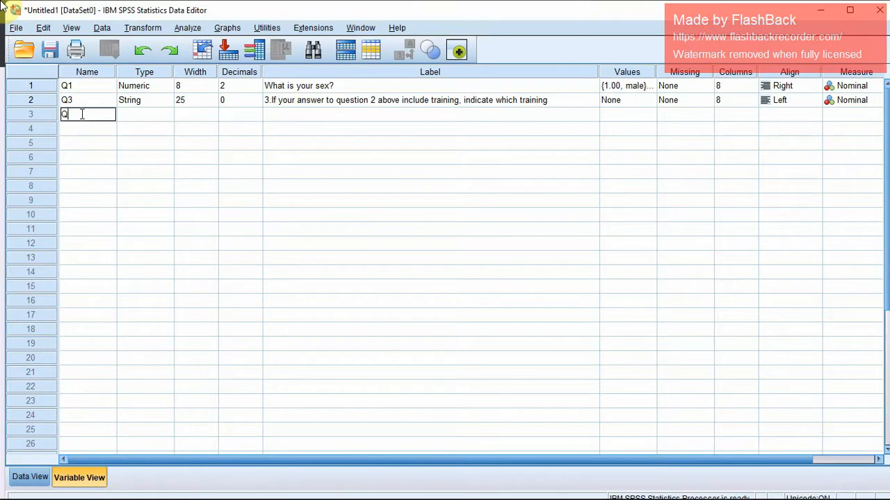
{"action": "type", "text": "4"}
{"action": "key", "text": "Return"}
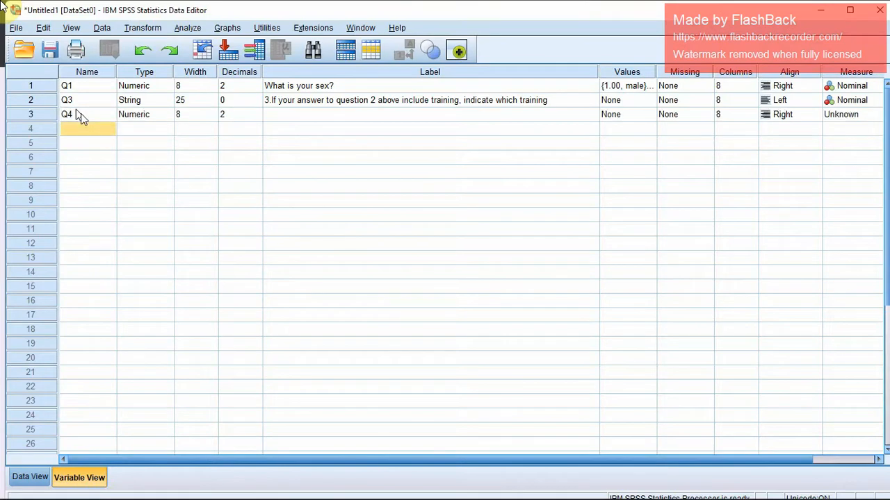
{"action": "left_click", "coordinate": [139, 117]}
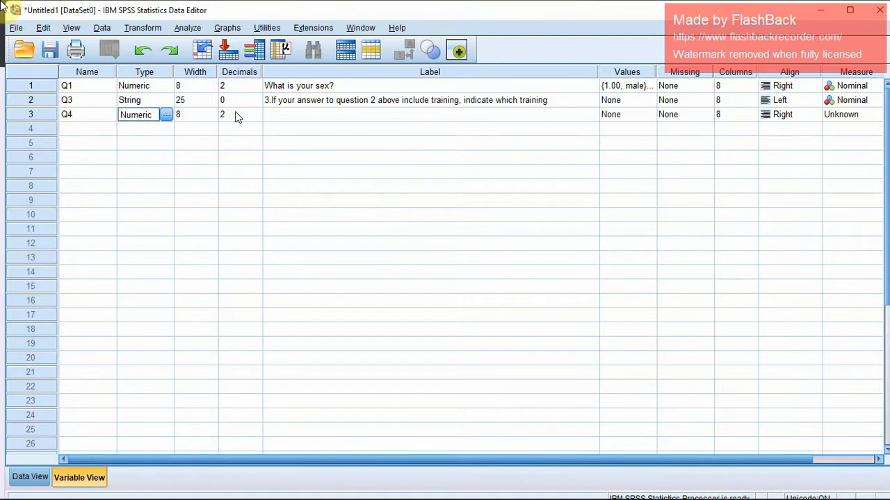
Paste the copied question as Q4's label and remove its number, leaving "Have you ever heard any information about PEP and PrEP?".
{"action": "left_click", "coordinate": [286, 119]}
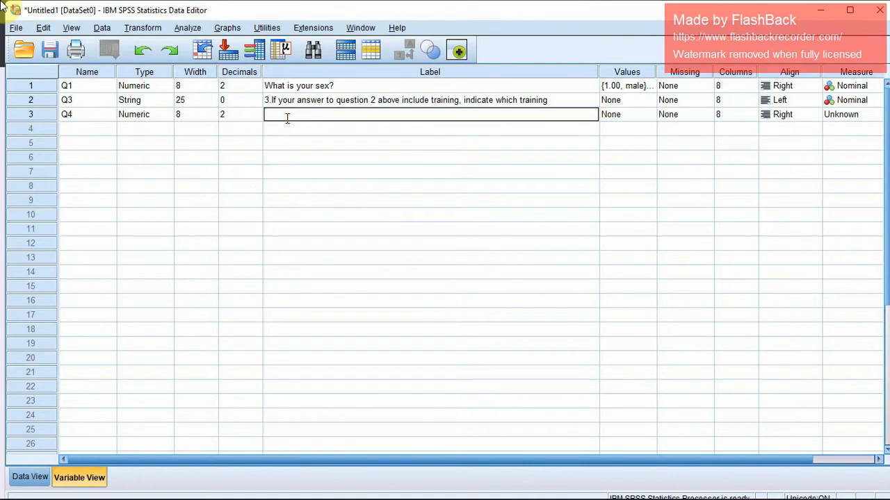
{"action": "key", "text": "ctrl+v"}
{"action": "left_click", "coordinate": [273, 115]}
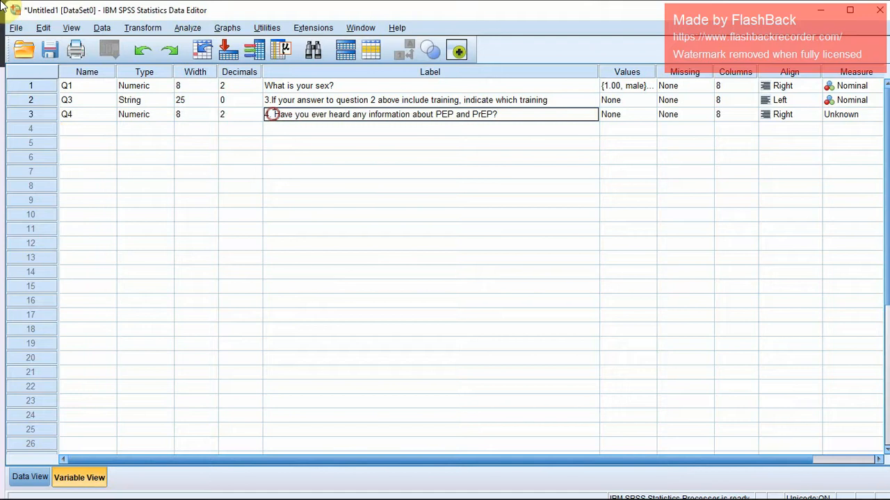
{"action": "key", "text": "BackSpace"}
{"action": "key", "text": "BackSpace"}
{"action": "key", "text": "BackSpace"}
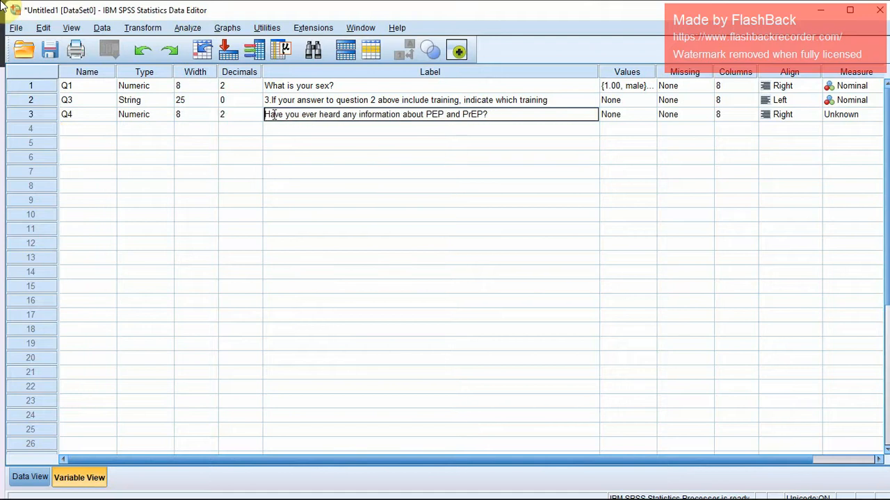
Remove the leading "3." from Q3's label.
{"action": "left_click", "coordinate": [271, 100]}
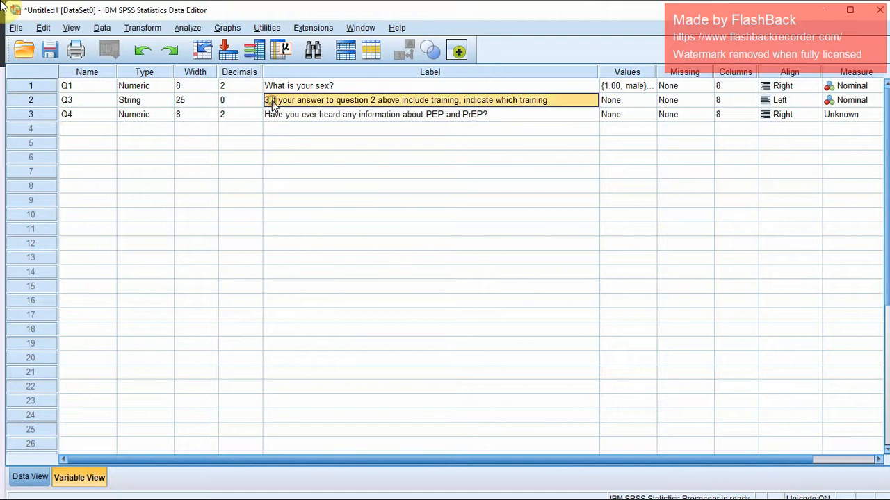
{"action": "left_click", "coordinate": [271, 100]}
{"action": "key", "text": "BackSpace"}
{"action": "key", "text": "BackSpace"}
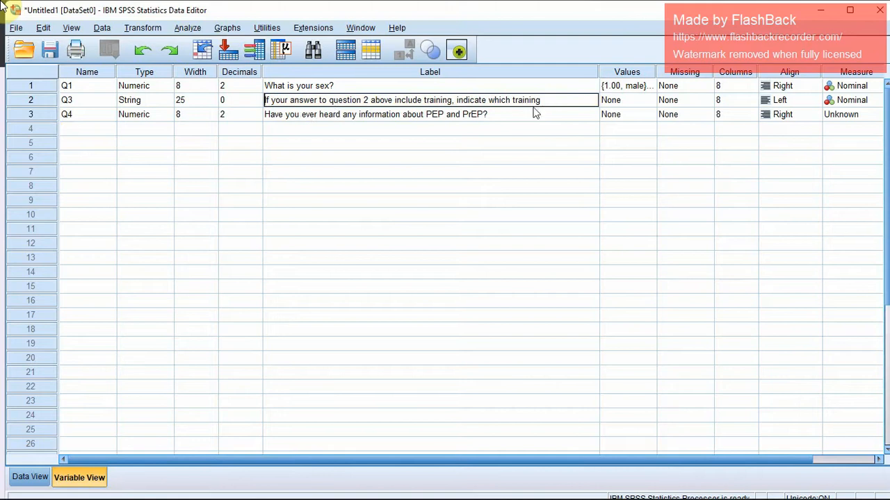
Open Q4's Value Labels settings, and in Google Forms change question 4's first option to NO and second option to YES.
{"action": "left_click", "coordinate": [640, 115]}
{"action": "left_click", "coordinate": [648, 115]}
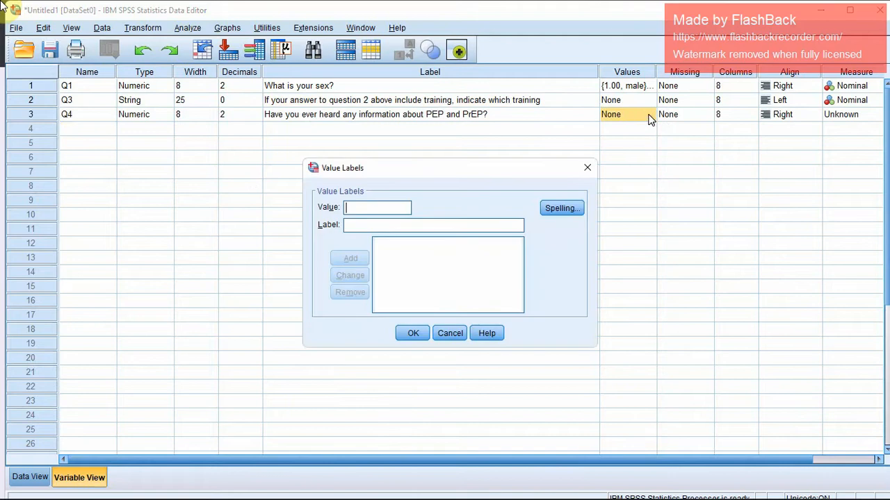
{"action": "key", "text": "alt+Tab"}
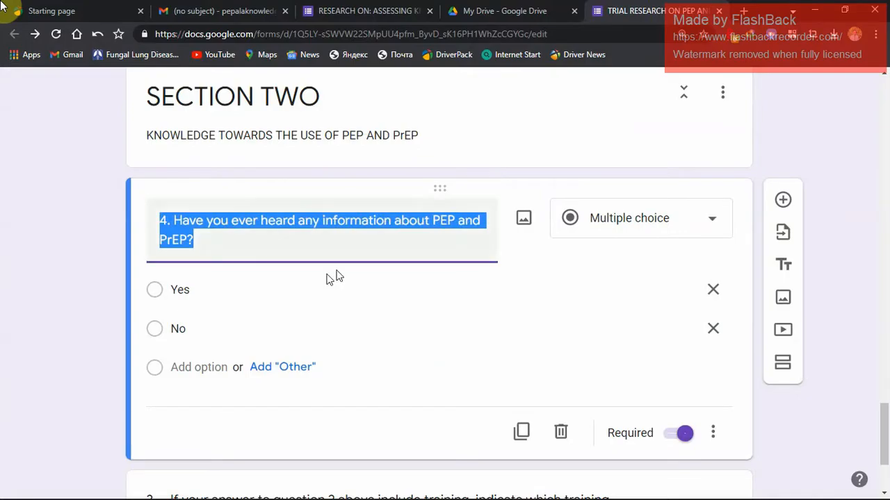
{"action": "left_click", "coordinate": [257, 295]}
{"action": "key", "text": "BackSpace"}
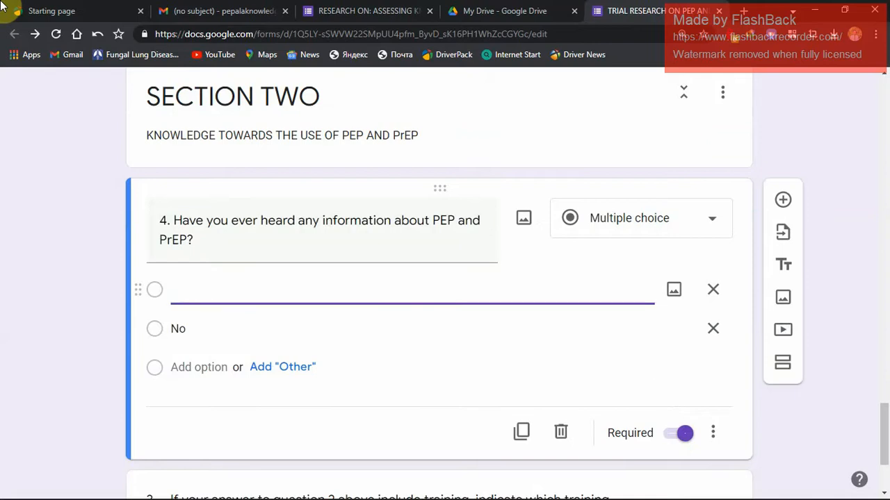
{"action": "type", "text": "NO"}
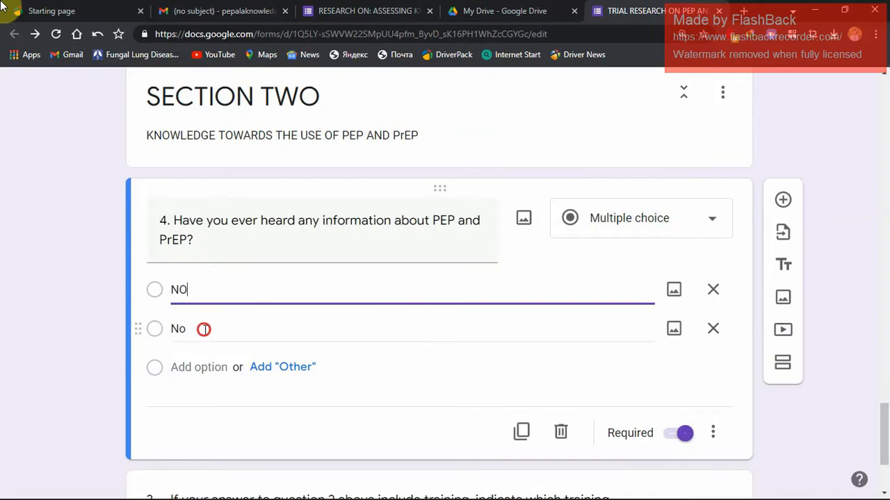
{"action": "left_click", "coordinate": [204, 329]}
{"action": "key", "text": "BackSpace"}
{"action": "type", "text": "YES"}
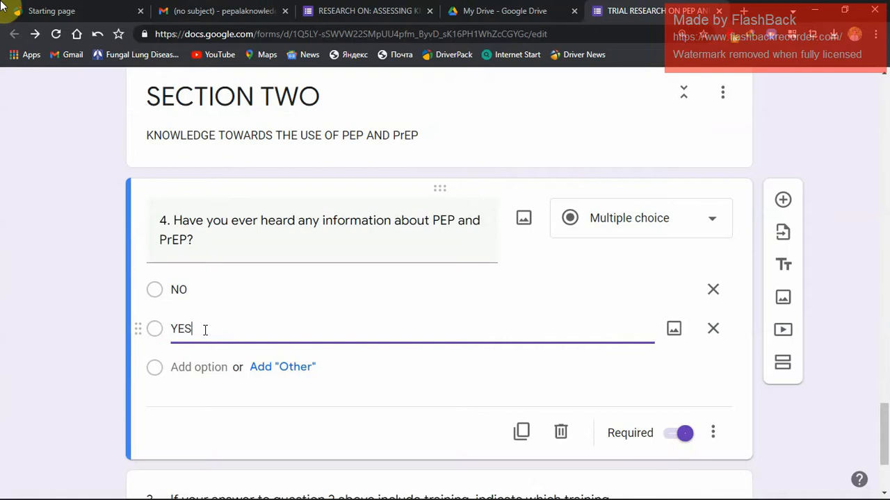
{"action": "left_click", "coordinate": [351, 374]}
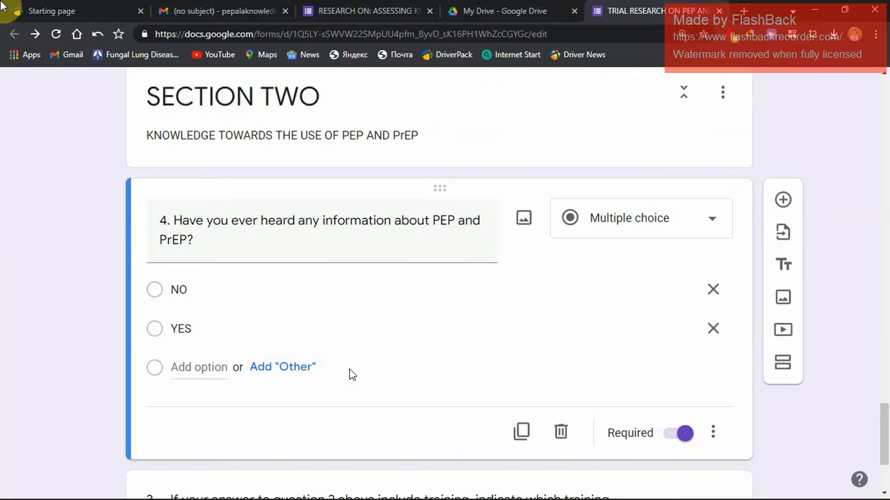
Switch back to SPSS, add Q4's value labels 0 = NO and 1 = Yes, and set its measure to Nominal.
{"action": "key", "text": "alt+Tab"}
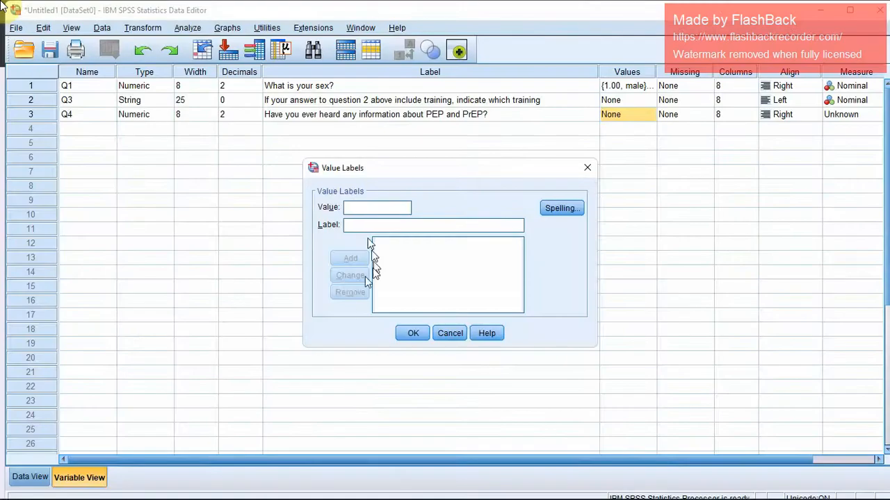
{"action": "type", "text": "0"}
{"action": "type", "text": "NO"}
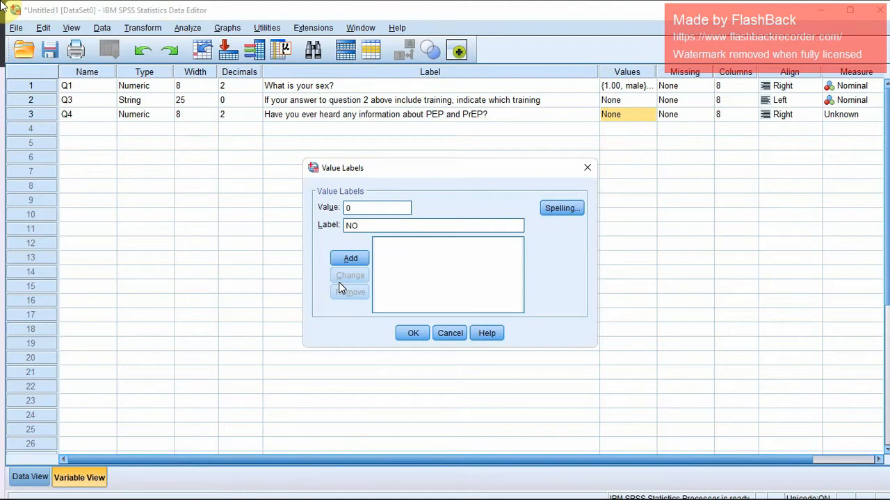
{"action": "left_click", "coordinate": [351, 259]}
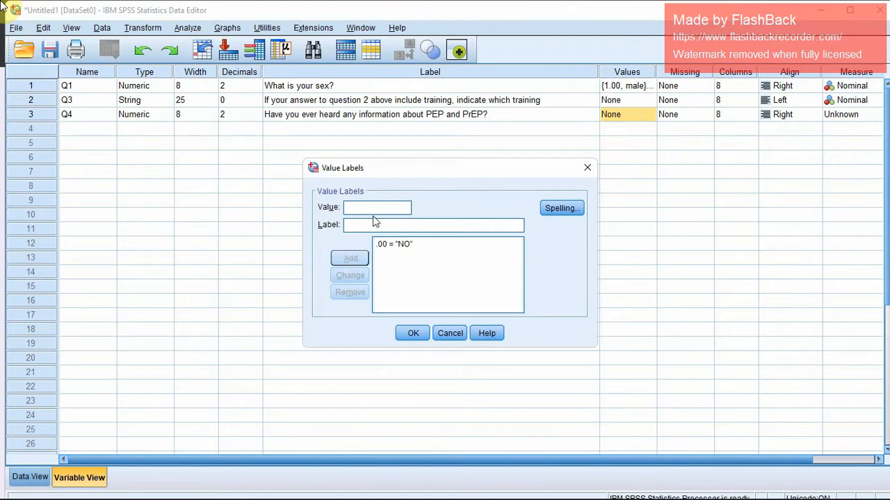
{"action": "type", "text": "1"}
{"action": "key", "text": "Tab"}
{"action": "type", "text": "Y"}
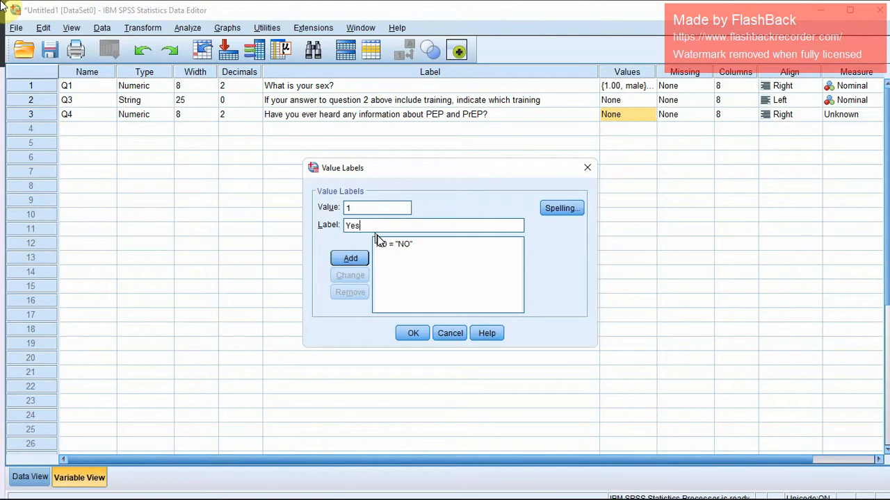
{"action": "left_click", "coordinate": [352, 257]}
{"action": "left_click", "coordinate": [413, 333]}
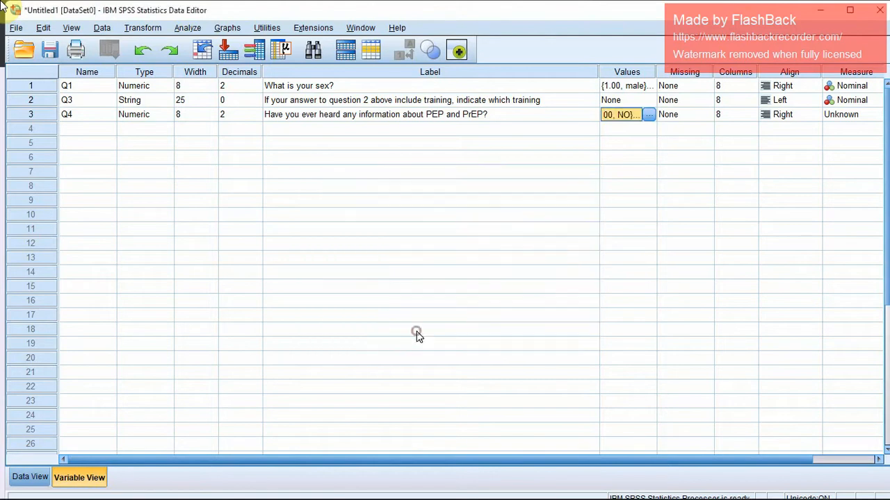
{"action": "left_click", "coordinate": [850, 114]}
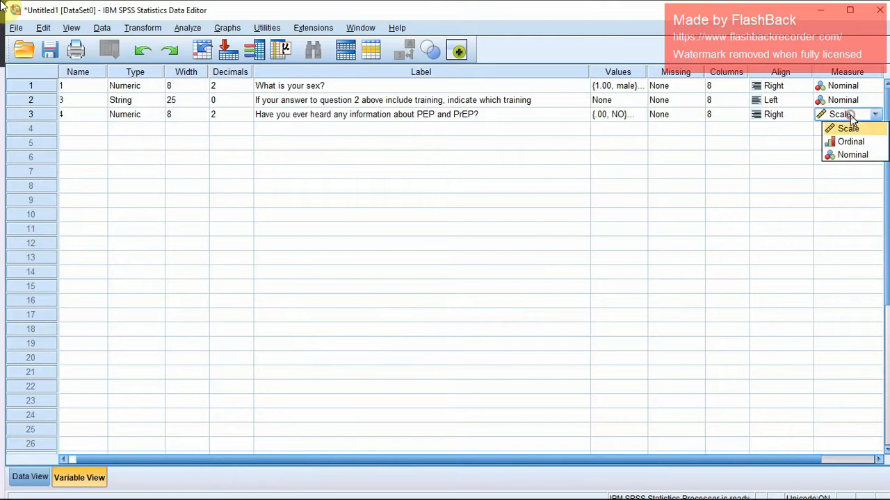
{"action": "left_click", "coordinate": [859, 156]}
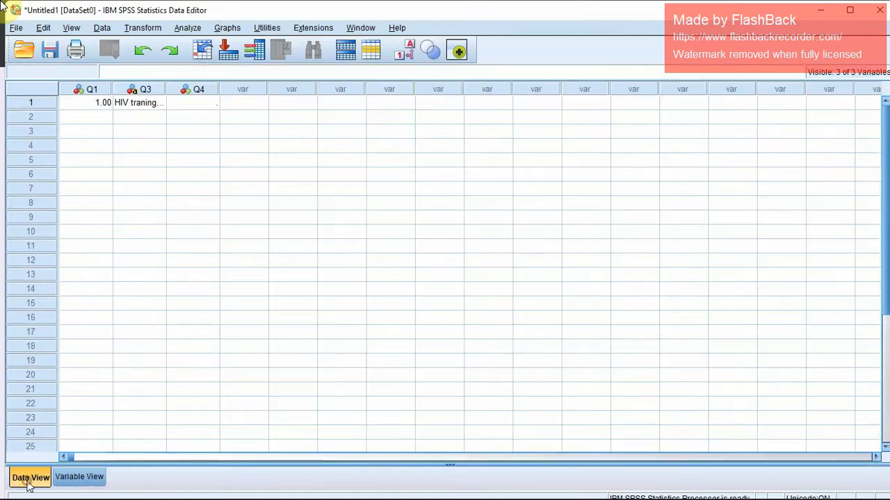
Check the form's response summary for questions 3 and 4 in Google Forms, and enter 1 for Q4 in row 1 of the SPSS data.
{"action": "left_click", "coordinate": [29, 480]}
{"action": "left_click", "coordinate": [94, 115]}
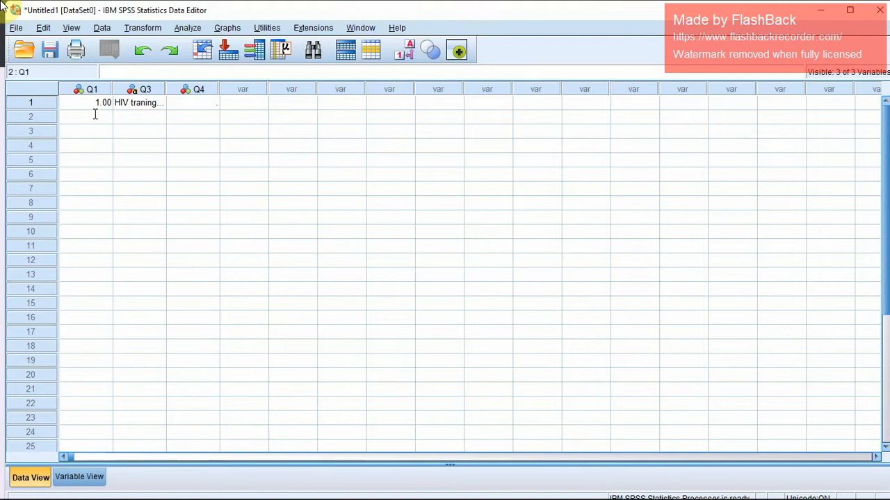
{"action": "left_click", "coordinate": [177, 104]}
{"action": "key", "text": "alt+Tab"}
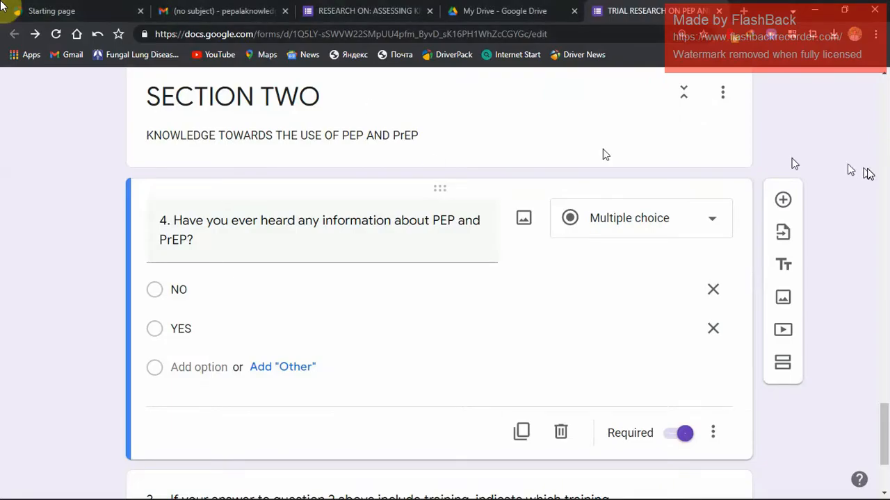
{"action": "left_click_drag", "start_coordinate": [886, 415], "coordinate": [859, 424]}
{"action": "left_click", "coordinate": [429, 133]}
{"action": "scroll", "coordinate": [884, 122], "scroll_direction": "down", "scroll_amount": 2}
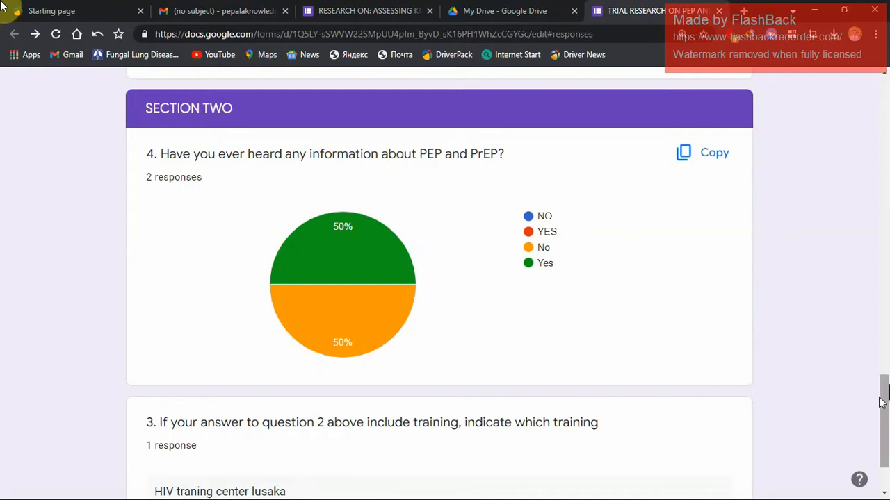
{"action": "left_click_drag", "start_coordinate": [885, 382], "coordinate": [886, 420]}
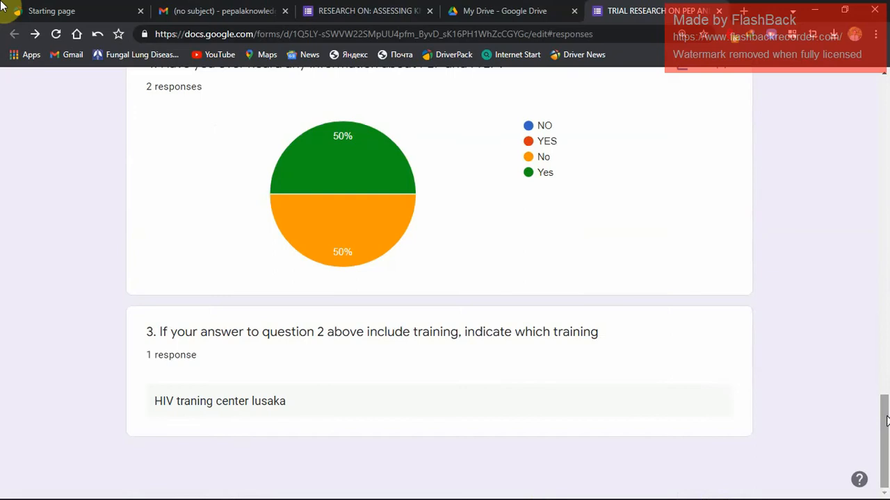
{"action": "key", "text": "alt+Tab"}
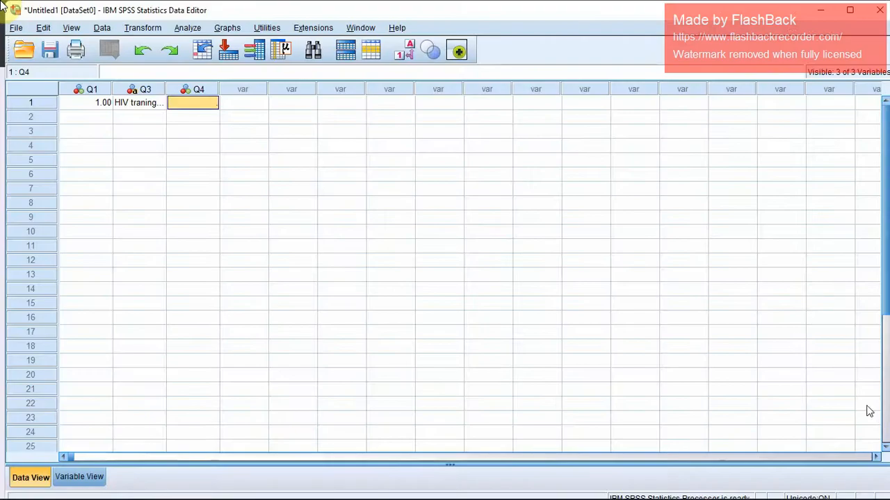
{"action": "type", "text": "1"}
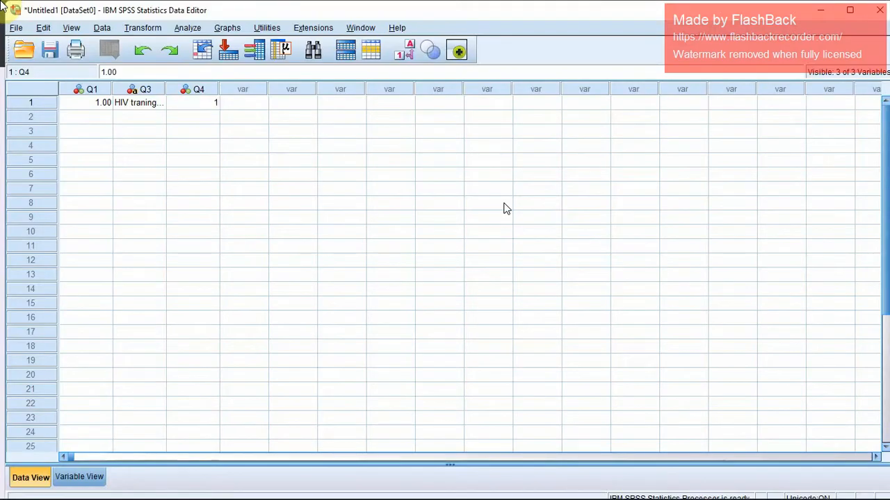
{"action": "key", "text": "Return"}
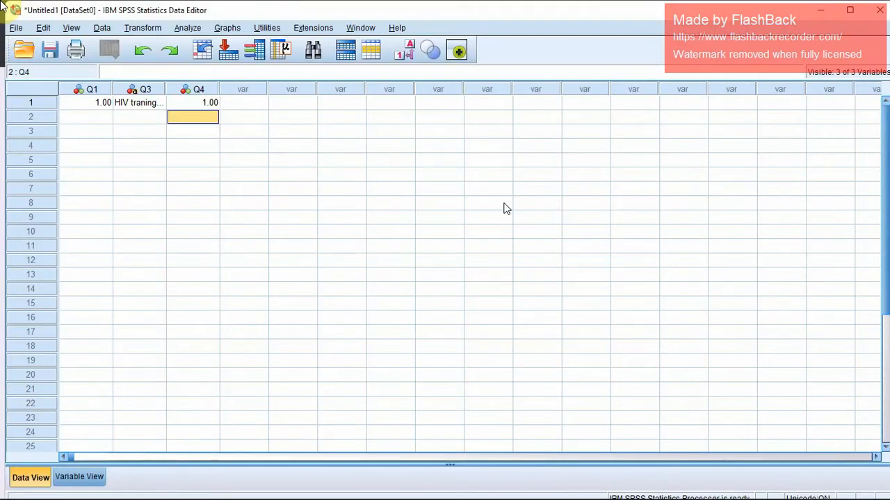
With value labels displayed, enter 2 for Q1 and 0 for Q4 in row 2, and switch back to numeric codes.
{"action": "left_click", "coordinate": [404, 61]}
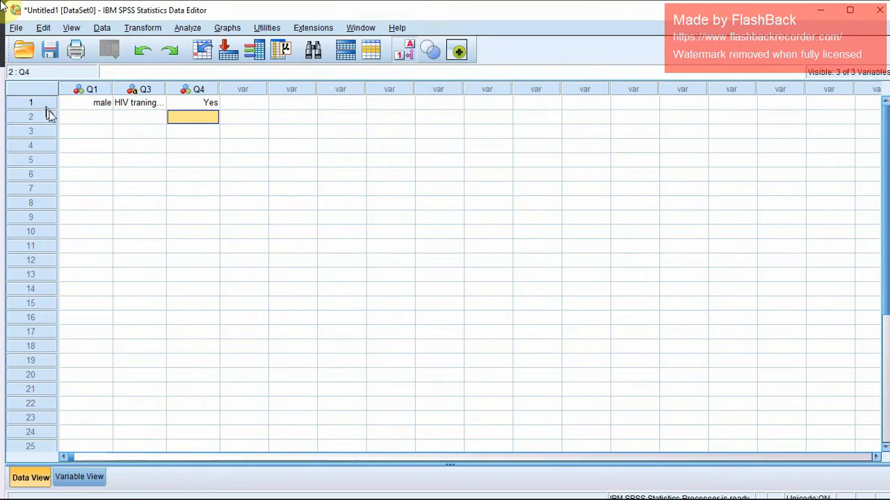
{"action": "double_click", "coordinate": [72, 118]}
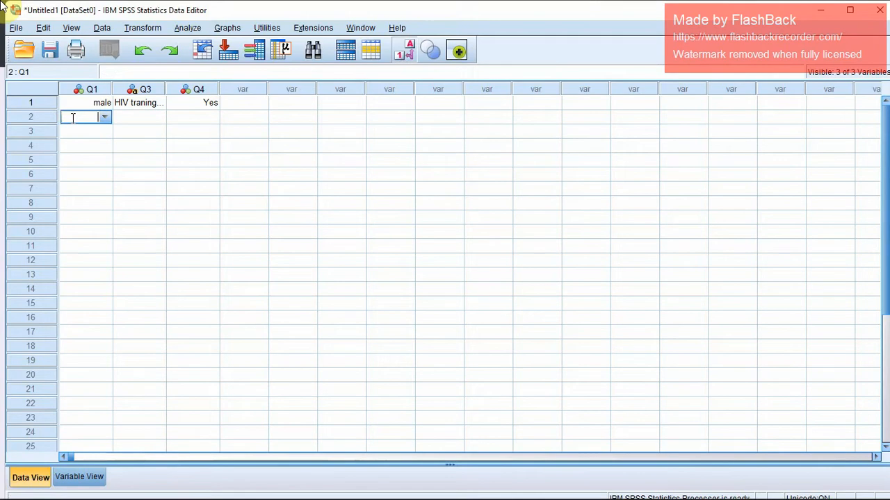
{"action": "type", "text": "2"}
{"action": "key", "text": "Return"}
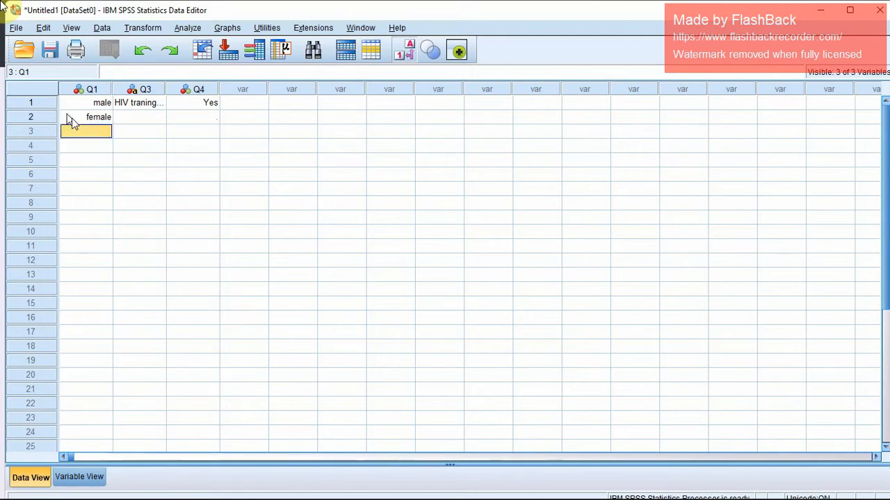
{"action": "left_click", "coordinate": [144, 118]}
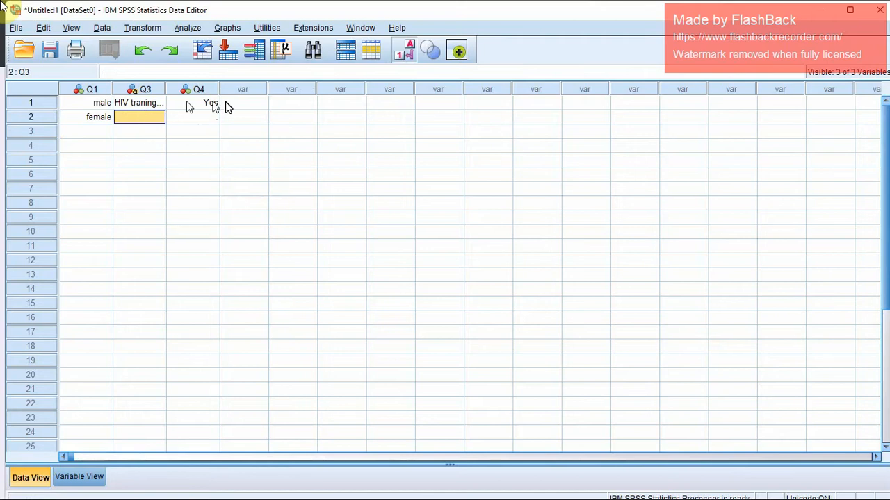
{"action": "double_click", "coordinate": [204, 117]}
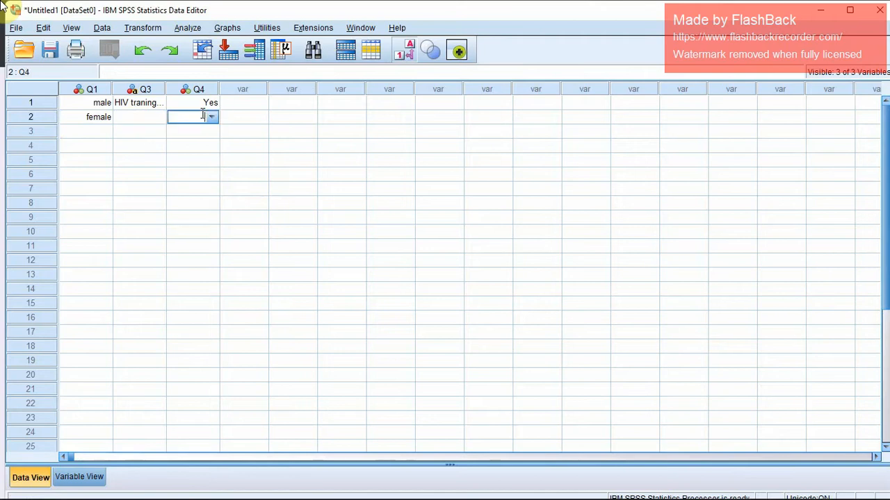
{"action": "type", "text": "0"}
{"action": "key", "text": "Return"}
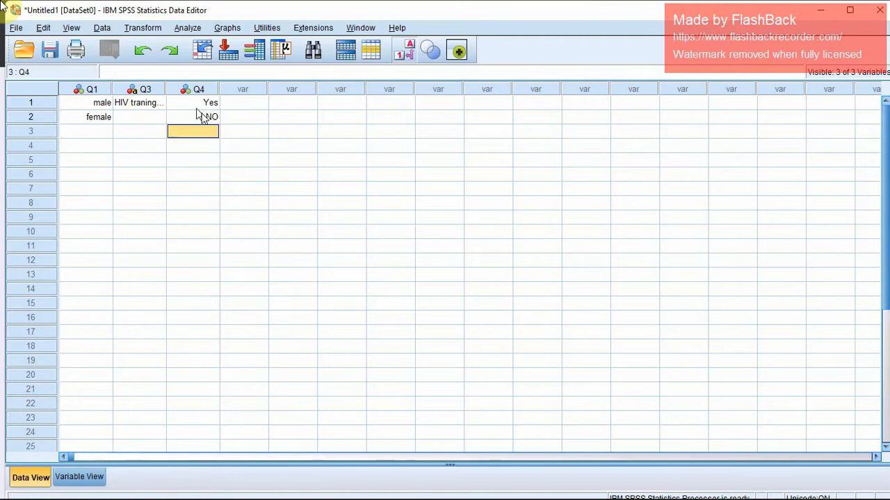
{"action": "left_click", "coordinate": [417, 55]}
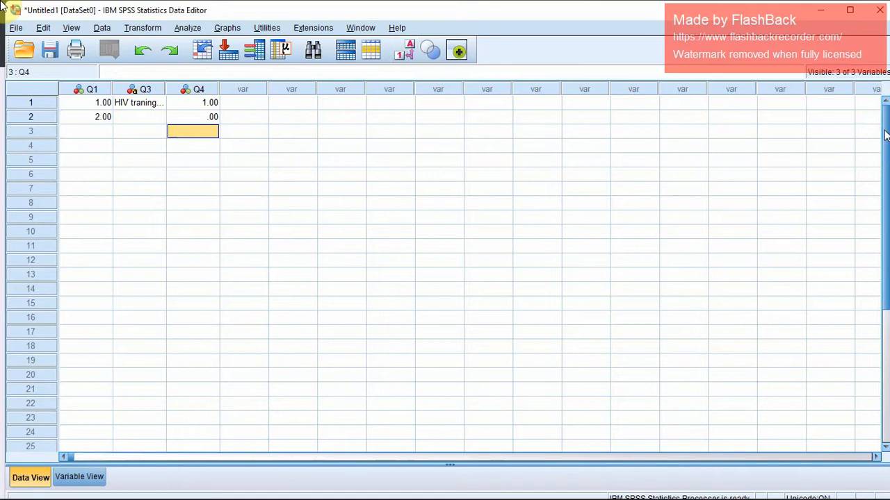
Minimize SPSS, return to the start of the form's response summary in the browser, and close the form.
{"action": "left_click", "coordinate": [821, 10]}
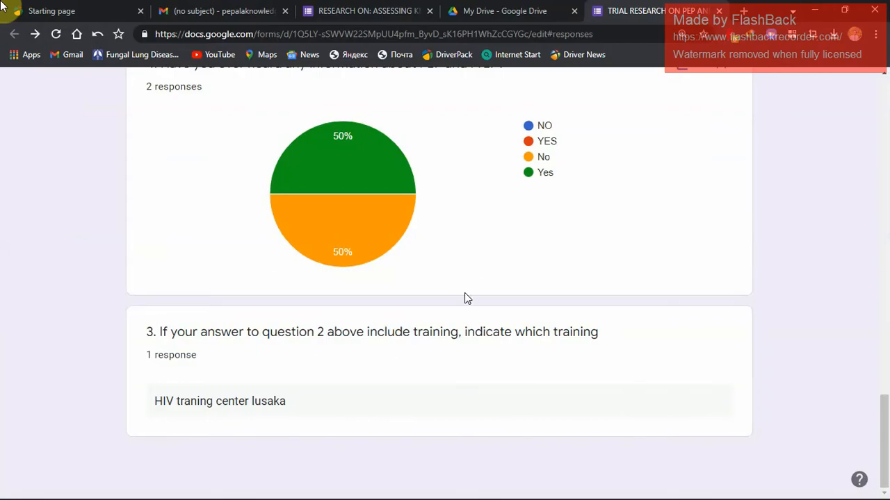
{"action": "left_click_drag", "start_coordinate": [884, 425], "coordinate": [884, 97]}
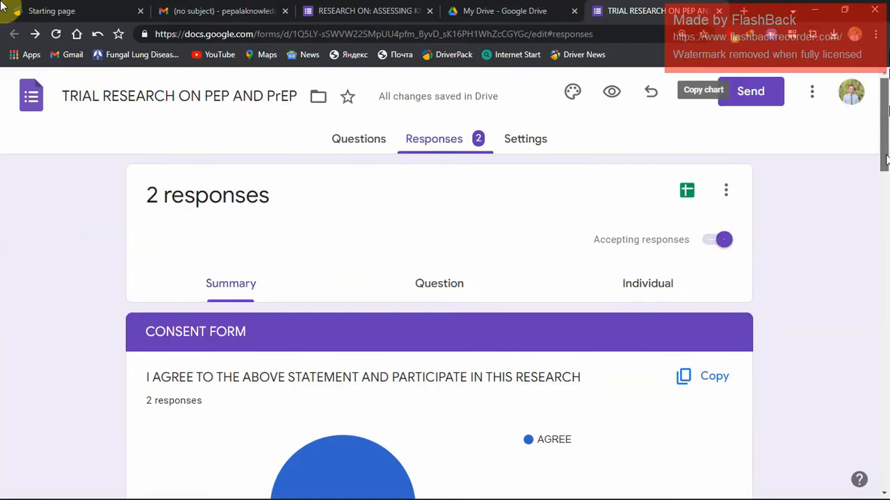
{"action": "left_click", "coordinate": [719, 10]}
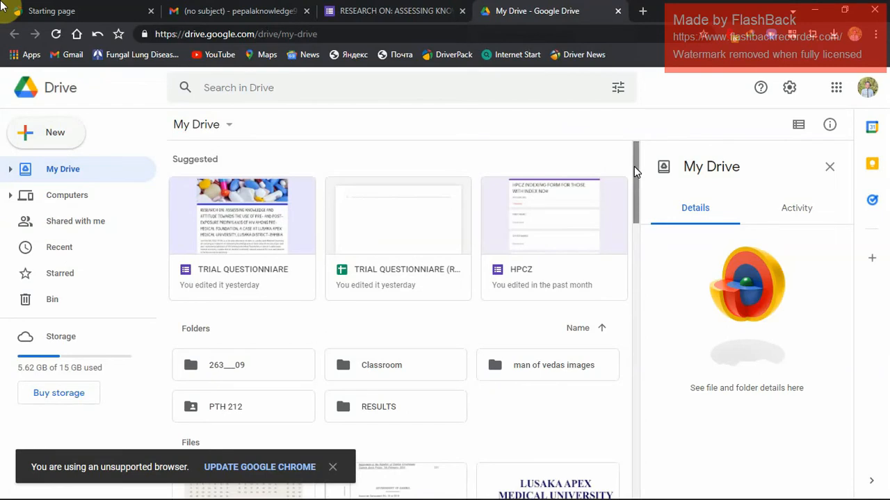
Find the TRIAL RESEARCH ON PEP AND PrEP form among the My Drive files and select it.
{"action": "left_click_drag", "start_coordinate": [634, 166], "coordinate": [630, 446]}
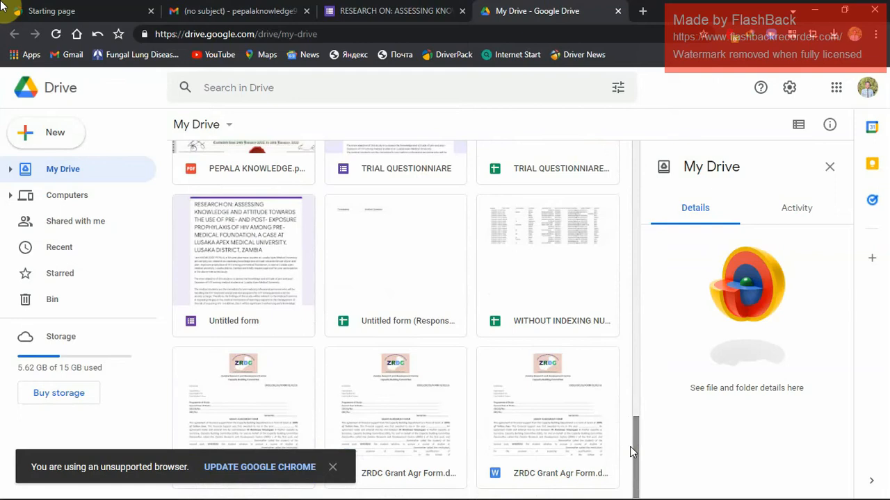
{"action": "left_click", "coordinate": [238, 321]}
{"action": "left_click", "coordinate": [244, 321]}
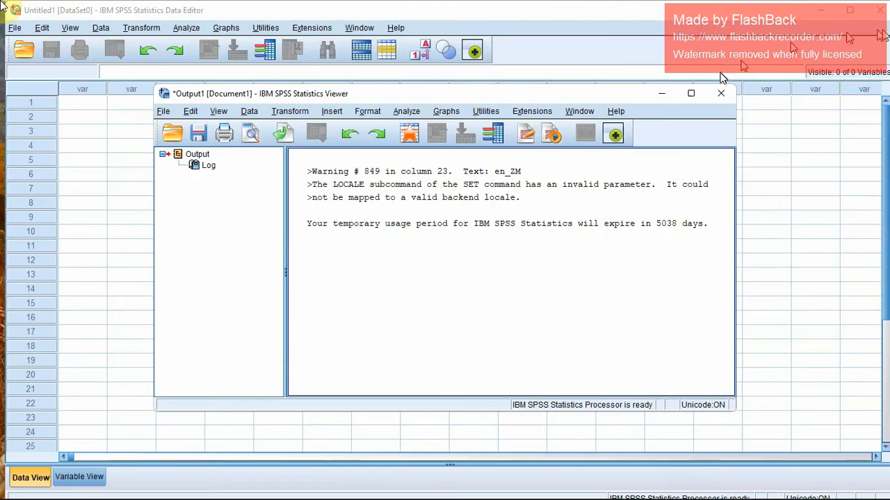
Close the browser and SPSS, declining to save the output viewer's contents.
{"action": "left_click", "coordinate": [882, 6]}
{"action": "left_click", "coordinate": [874, 10]}
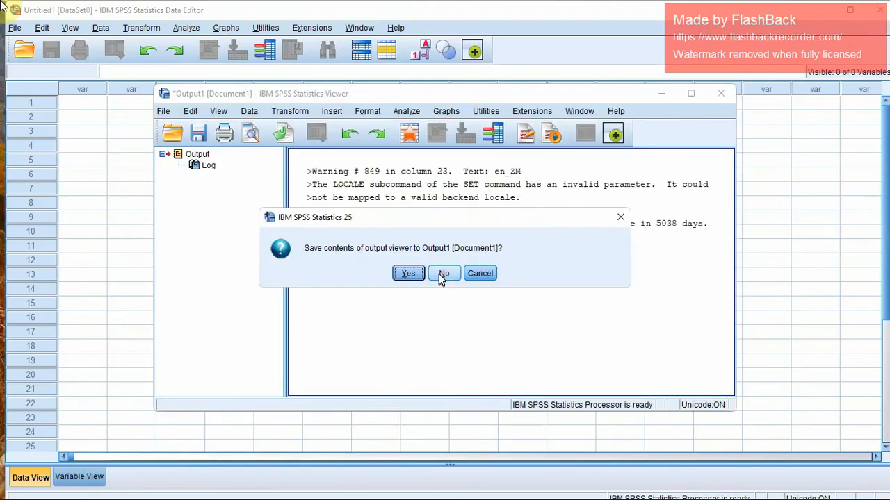
{"action": "left_click", "coordinate": [441, 274]}
{"action": "left_click", "coordinate": [874, 10]}
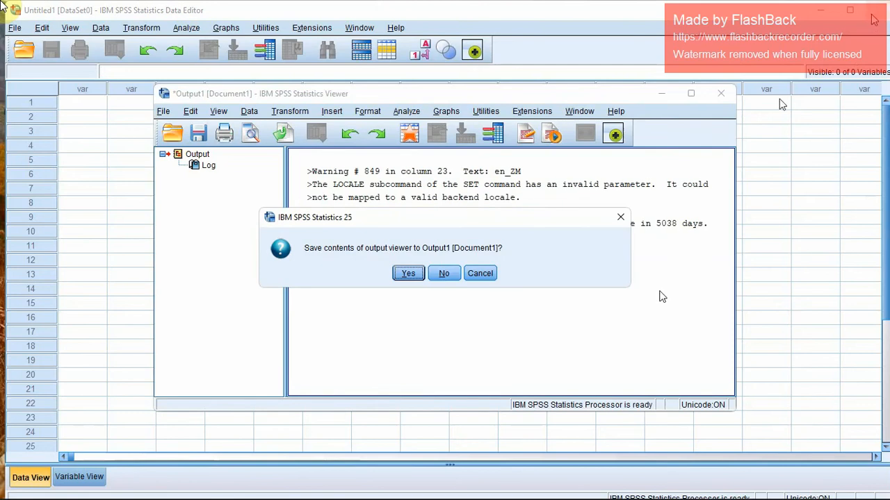
{"action": "left_click", "coordinate": [737, 485]}
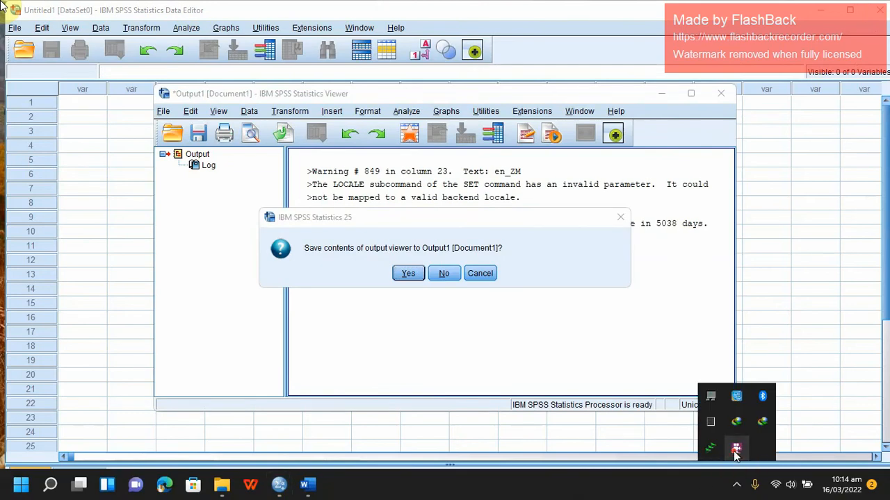
{"action": "right_click", "coordinate": [735, 451]}
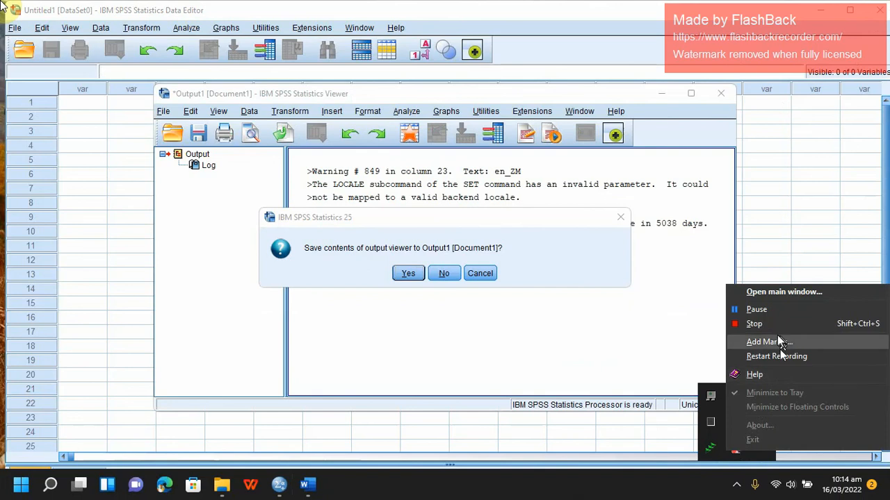